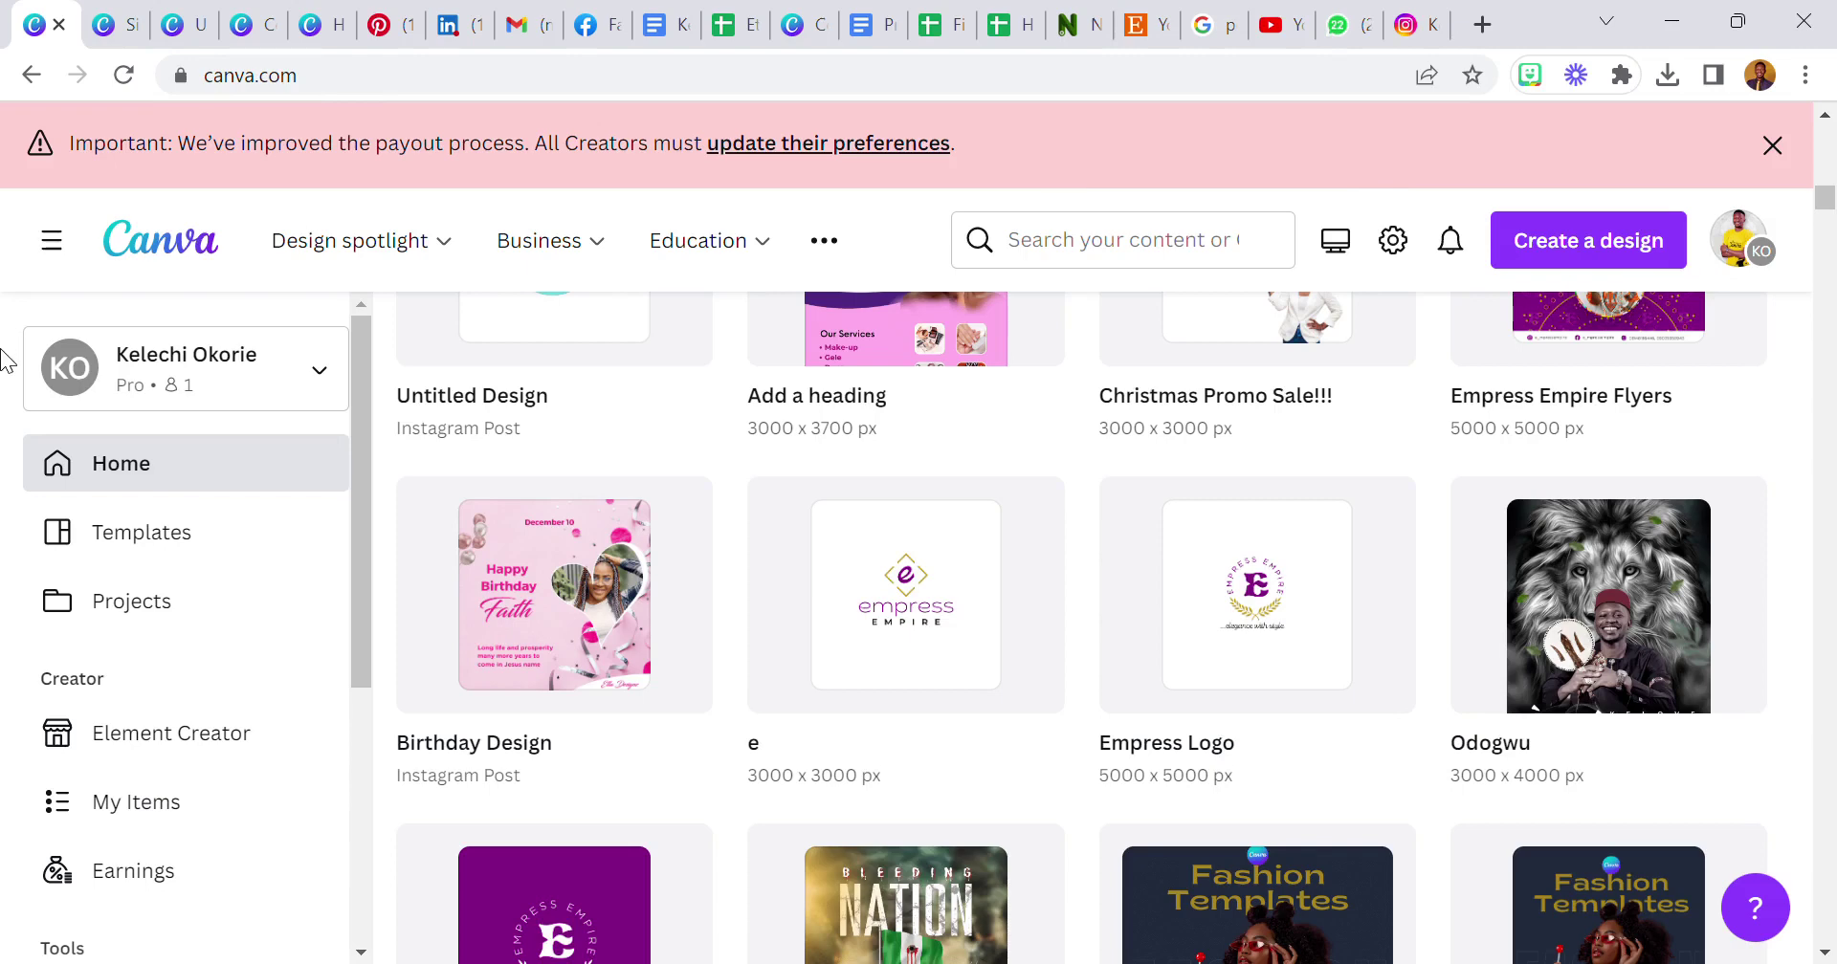
- Switch from the Canva home grid to the blank Untitled design Instagram Post
scroll(813, 545, down, 3)
scroll(813, 546, up, 5)
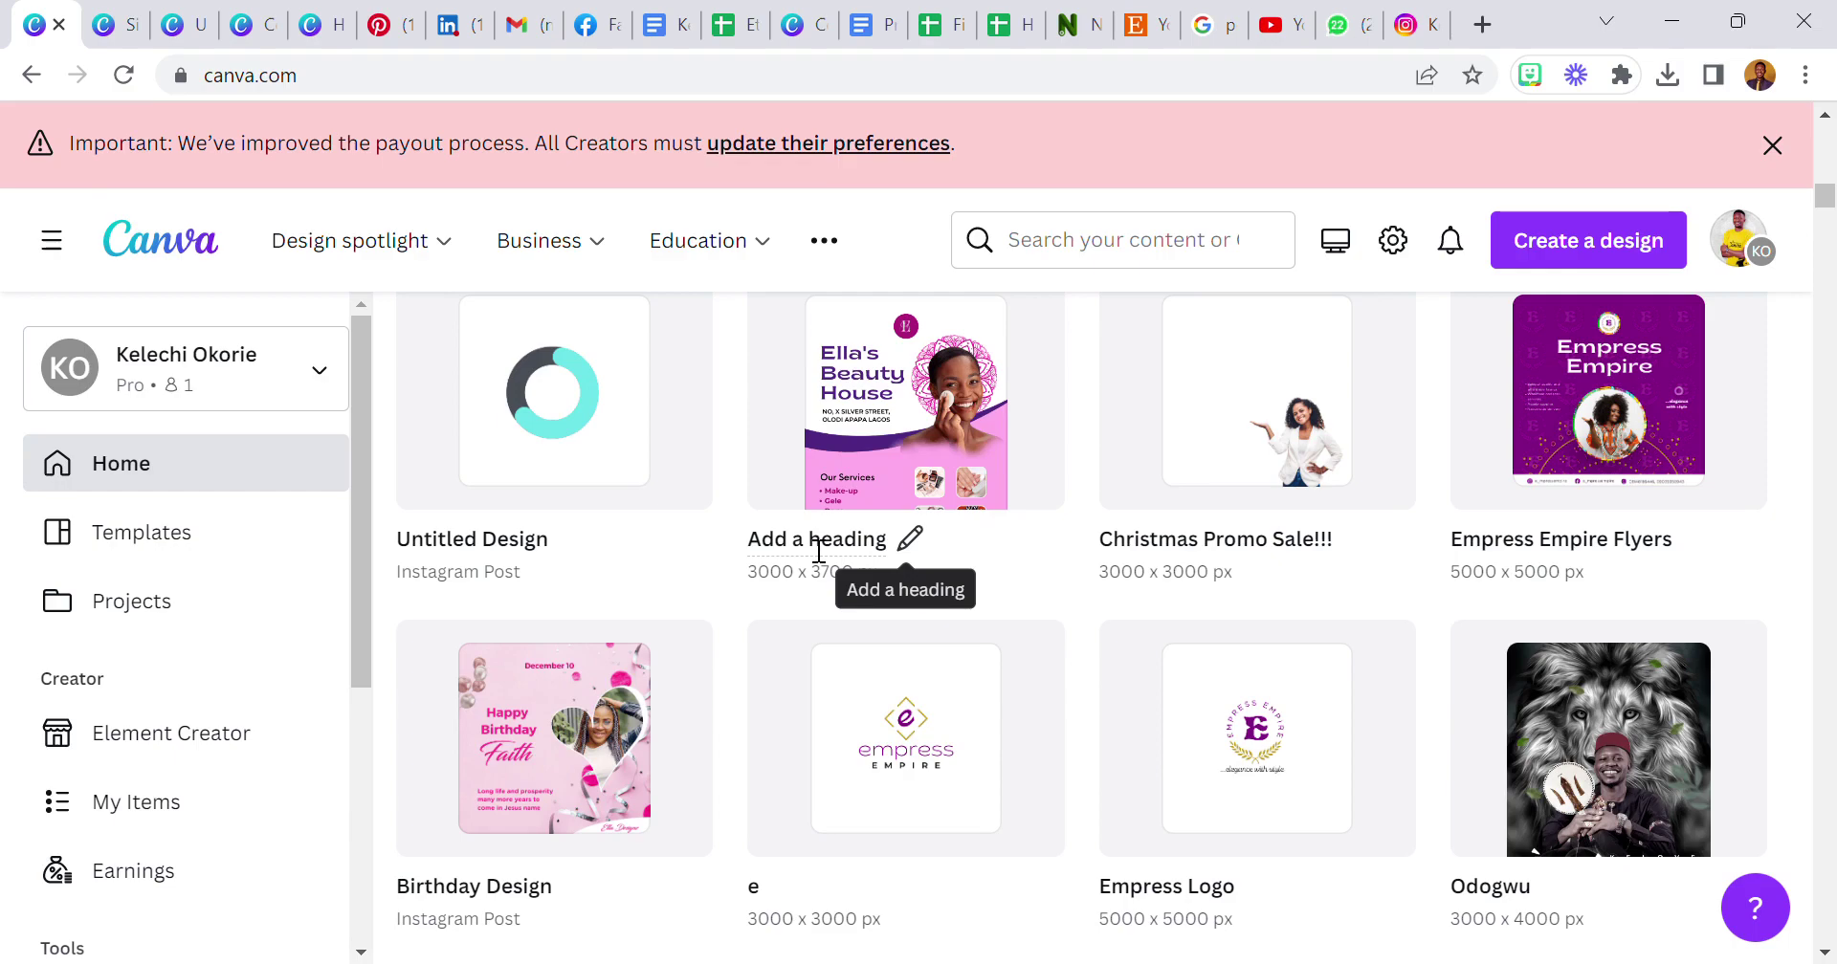
scroll(816, 624, up, 3)
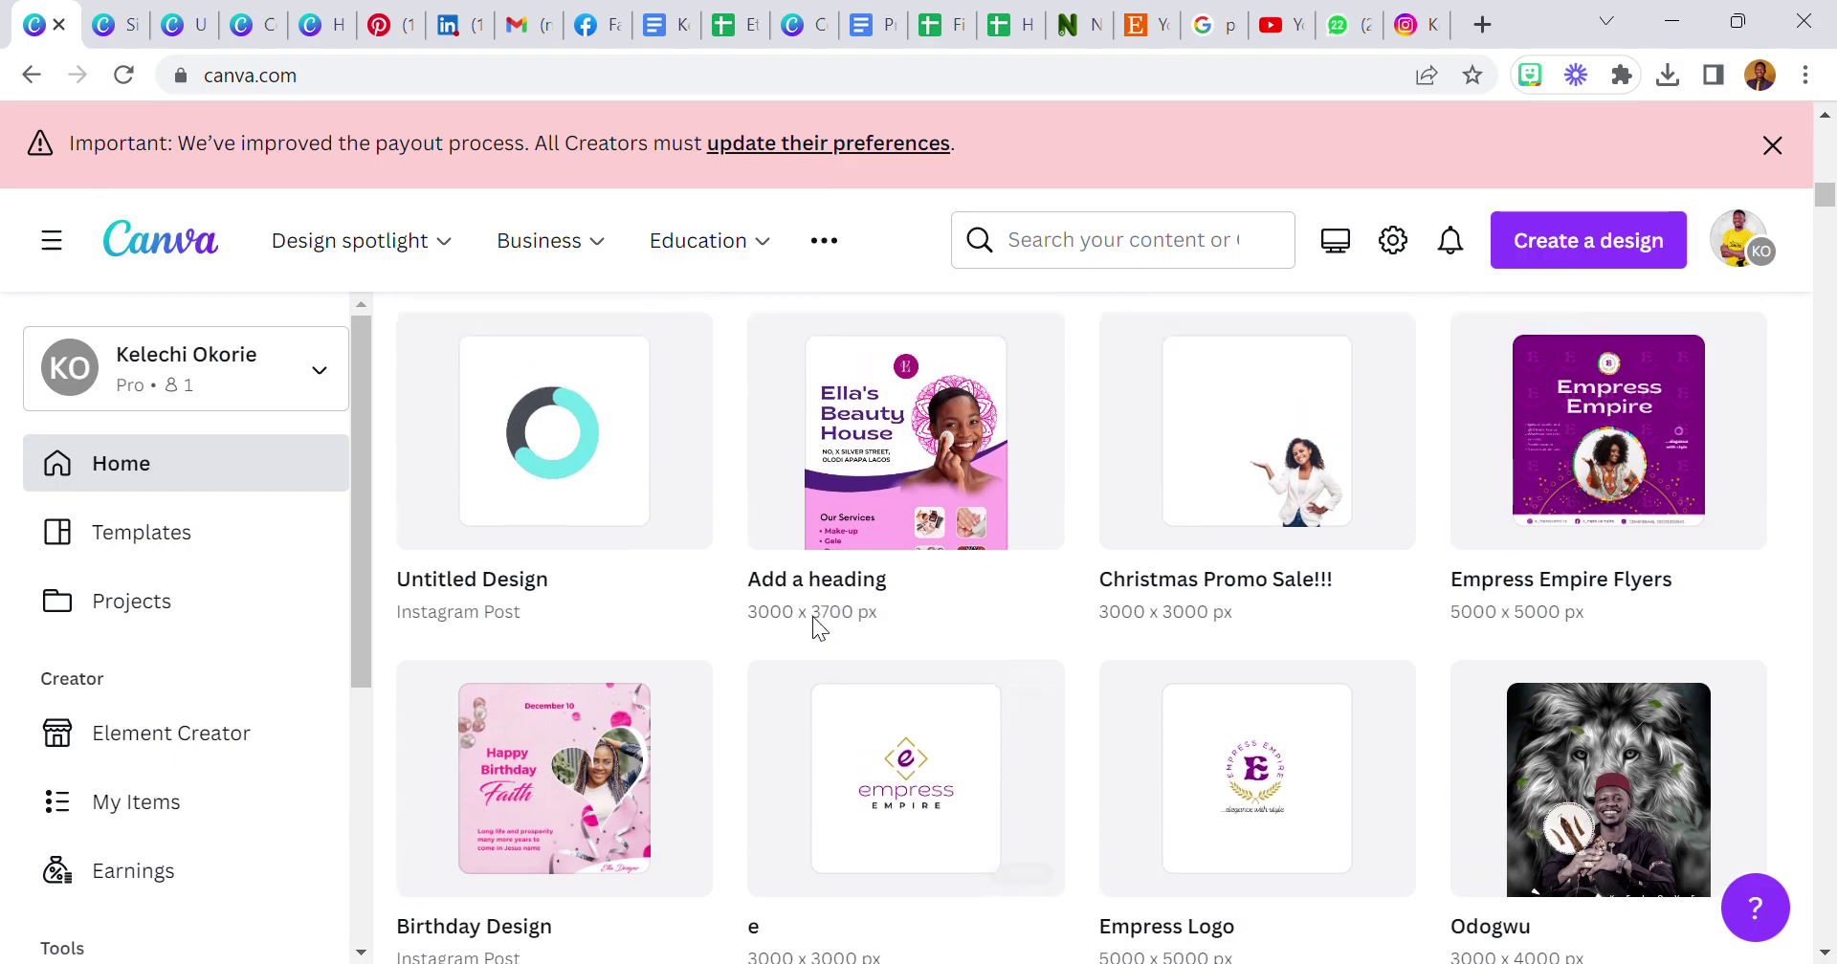
scroll(823, 629, up, 3)
scroll(827, 636, up, 3)
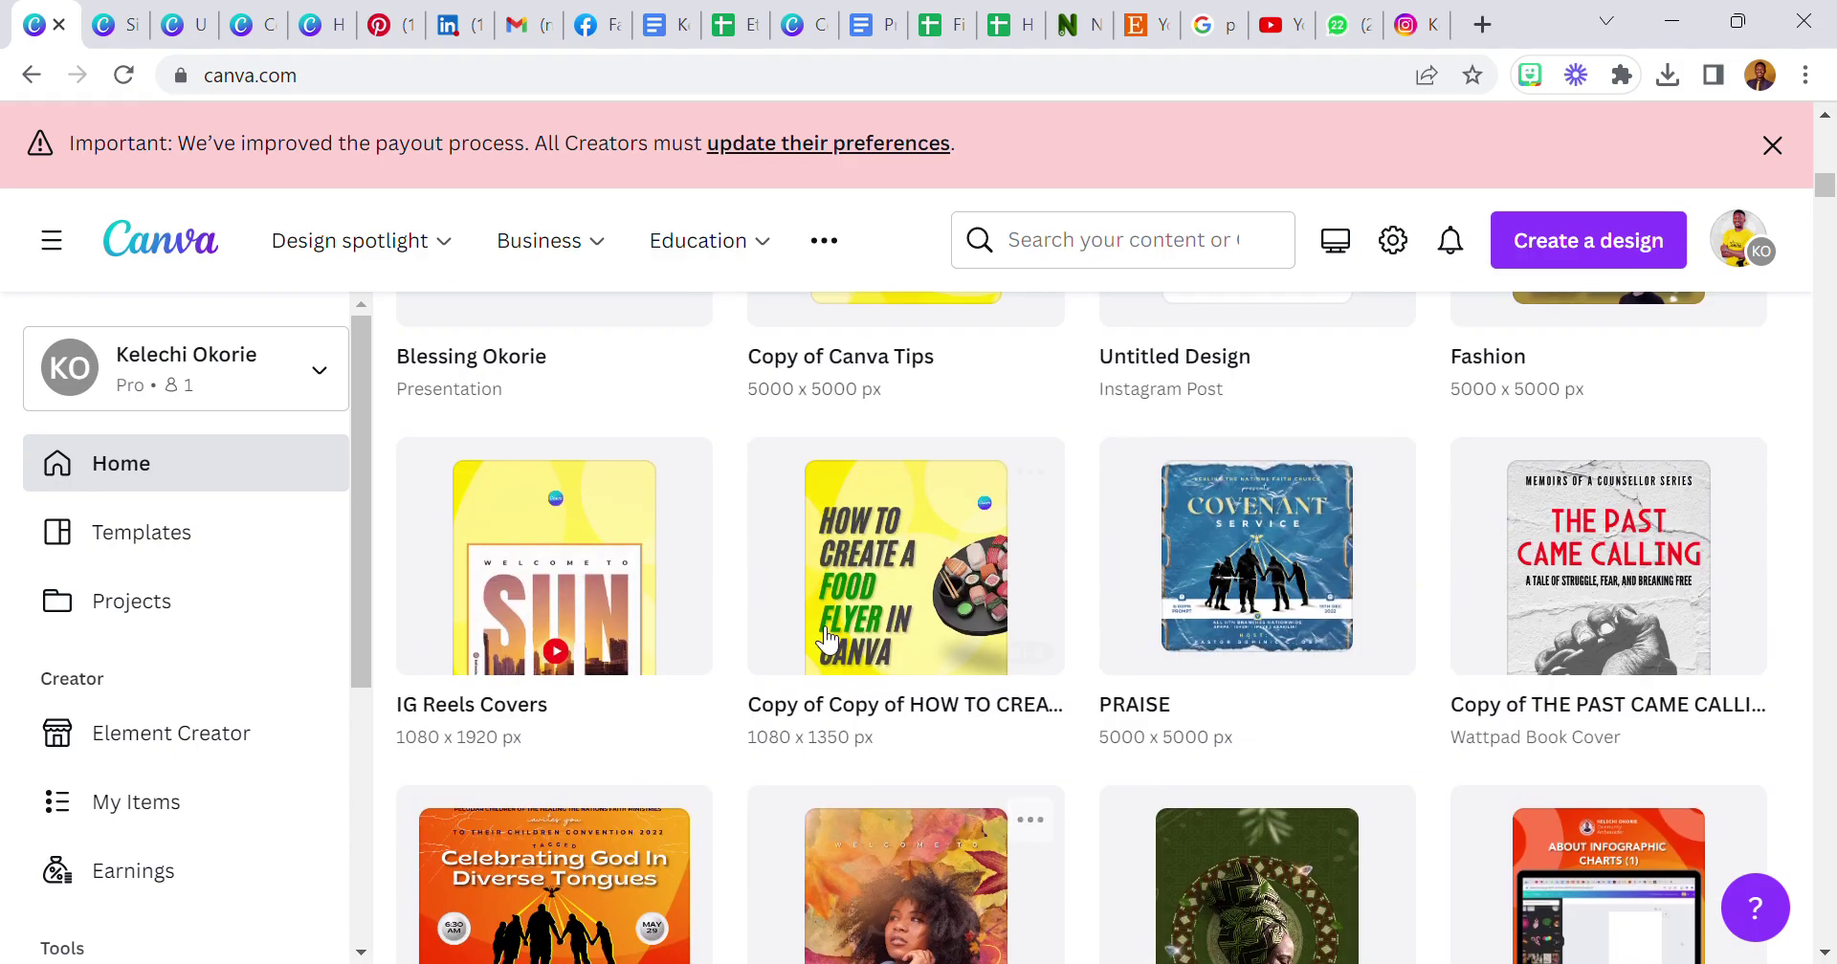
scroll(828, 639, down, 4)
scroll(832, 646, up, 5)
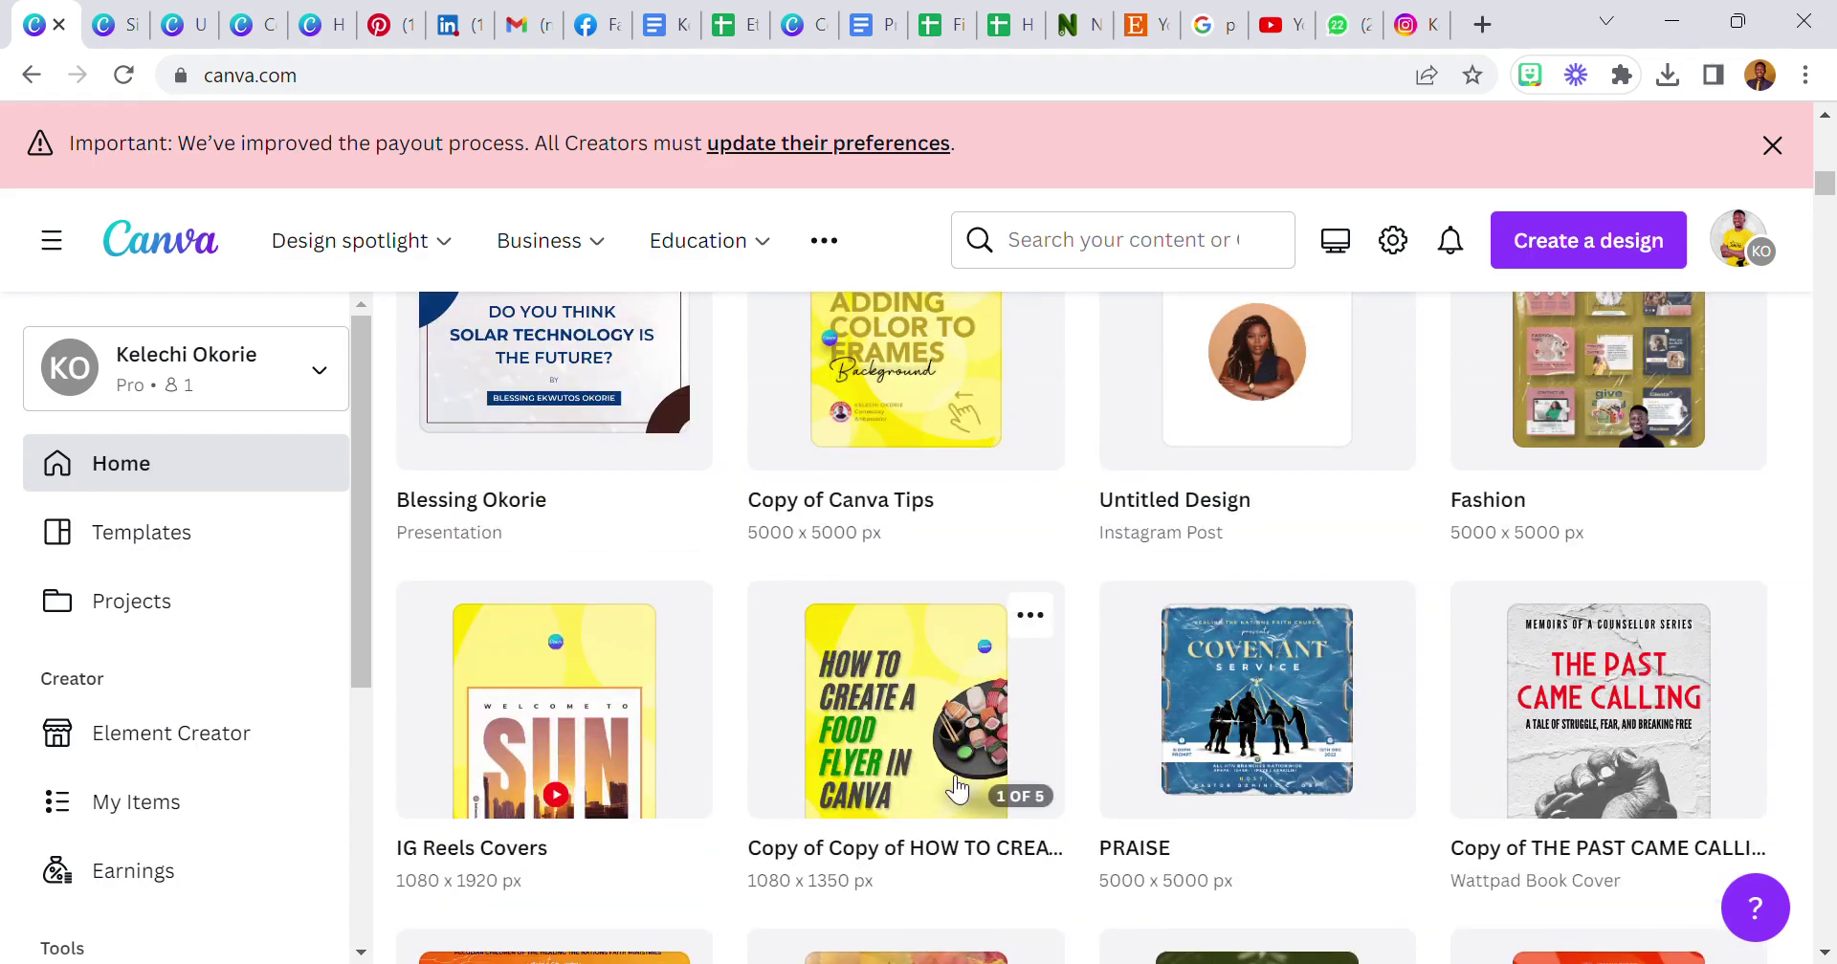
scroll(771, 685, up, 3)
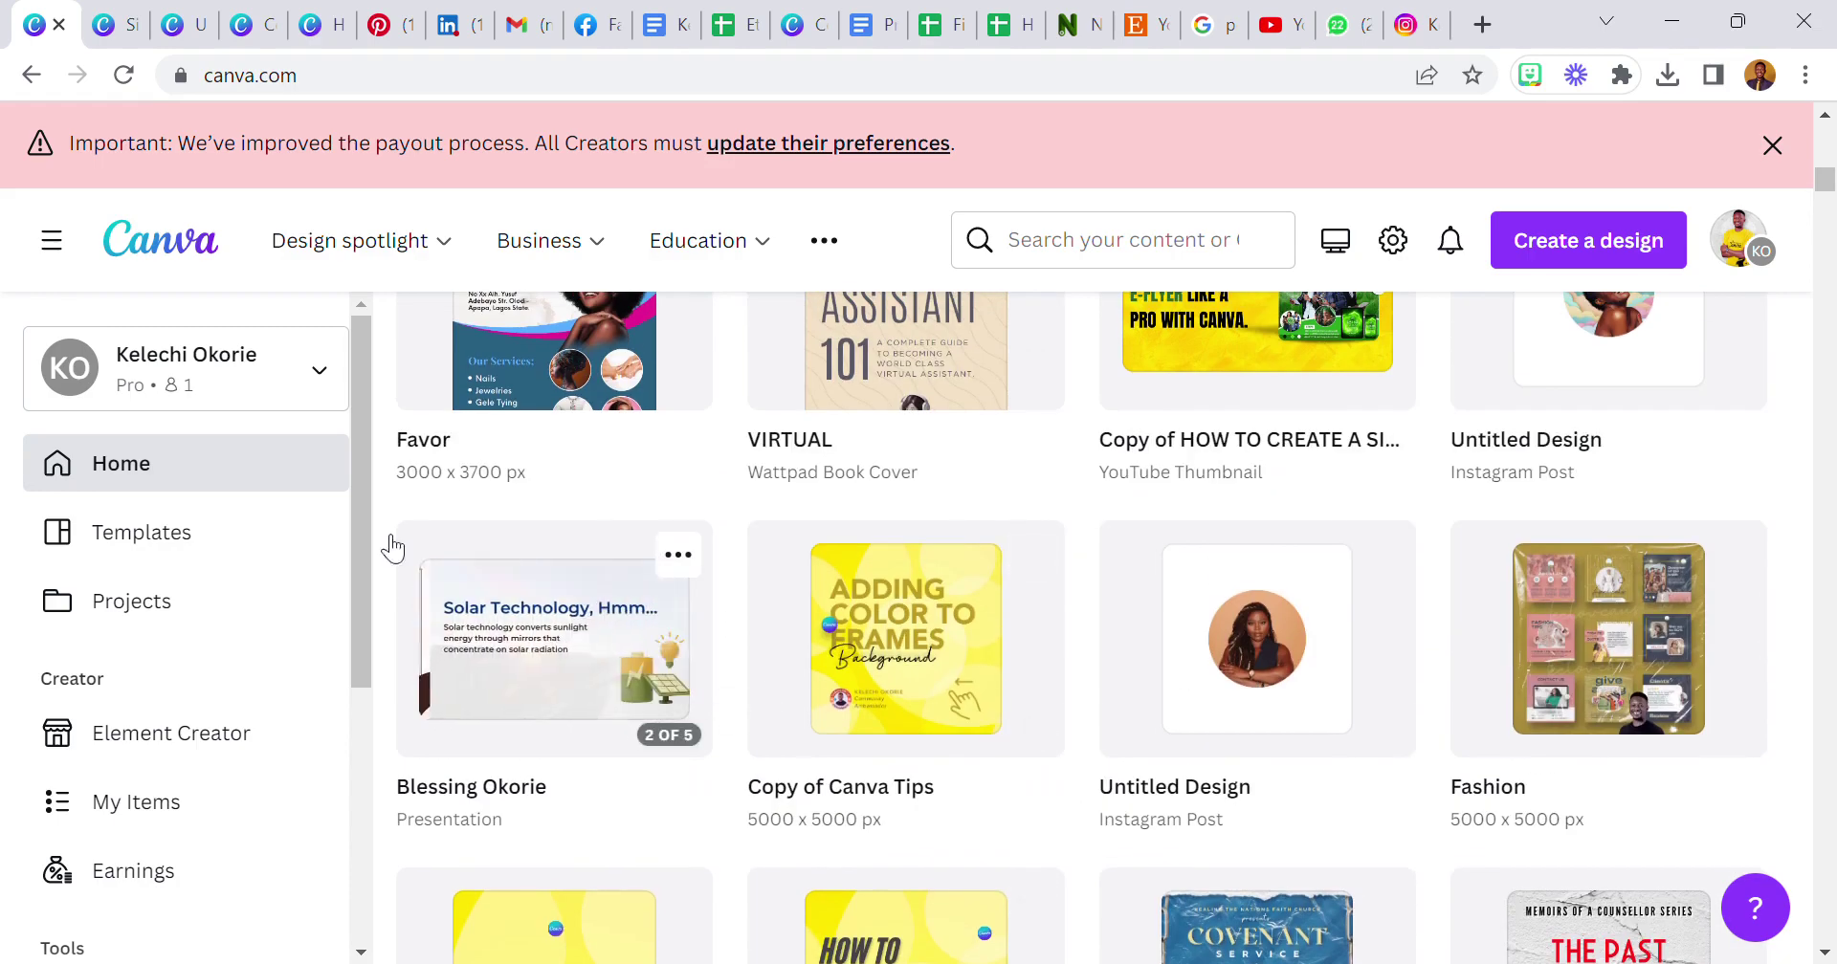
click(192, 32)
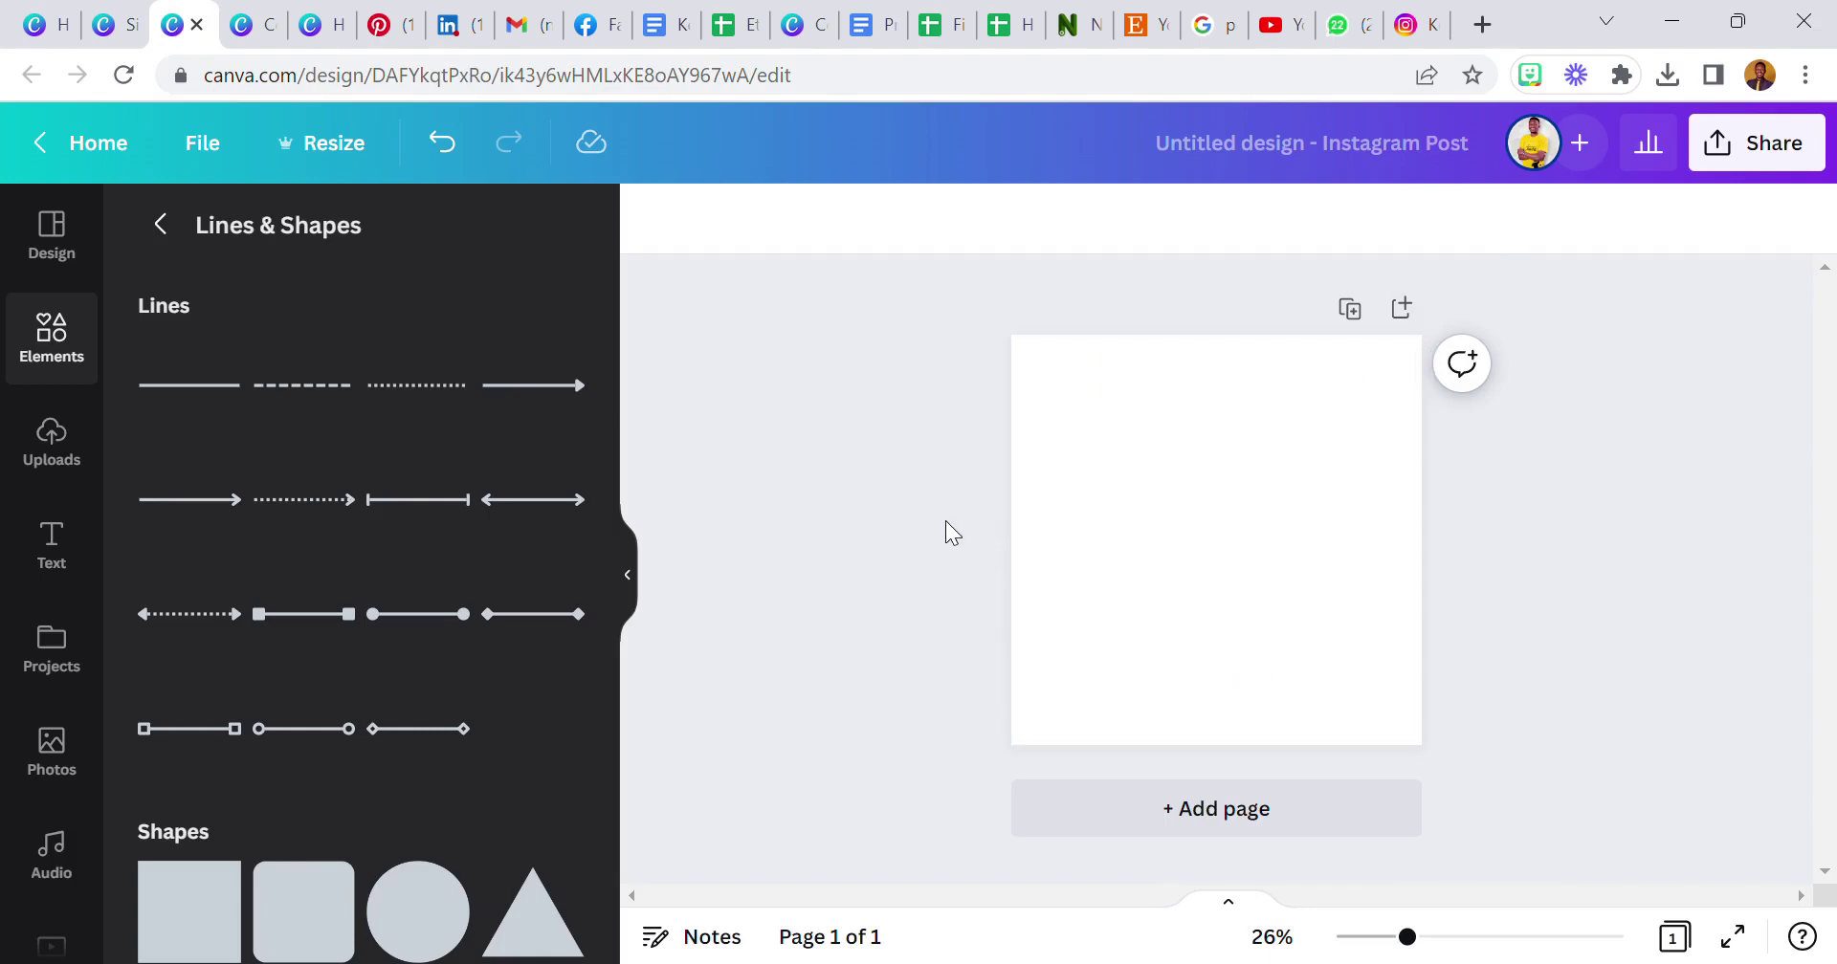
scroll(307, 656, down, 3)
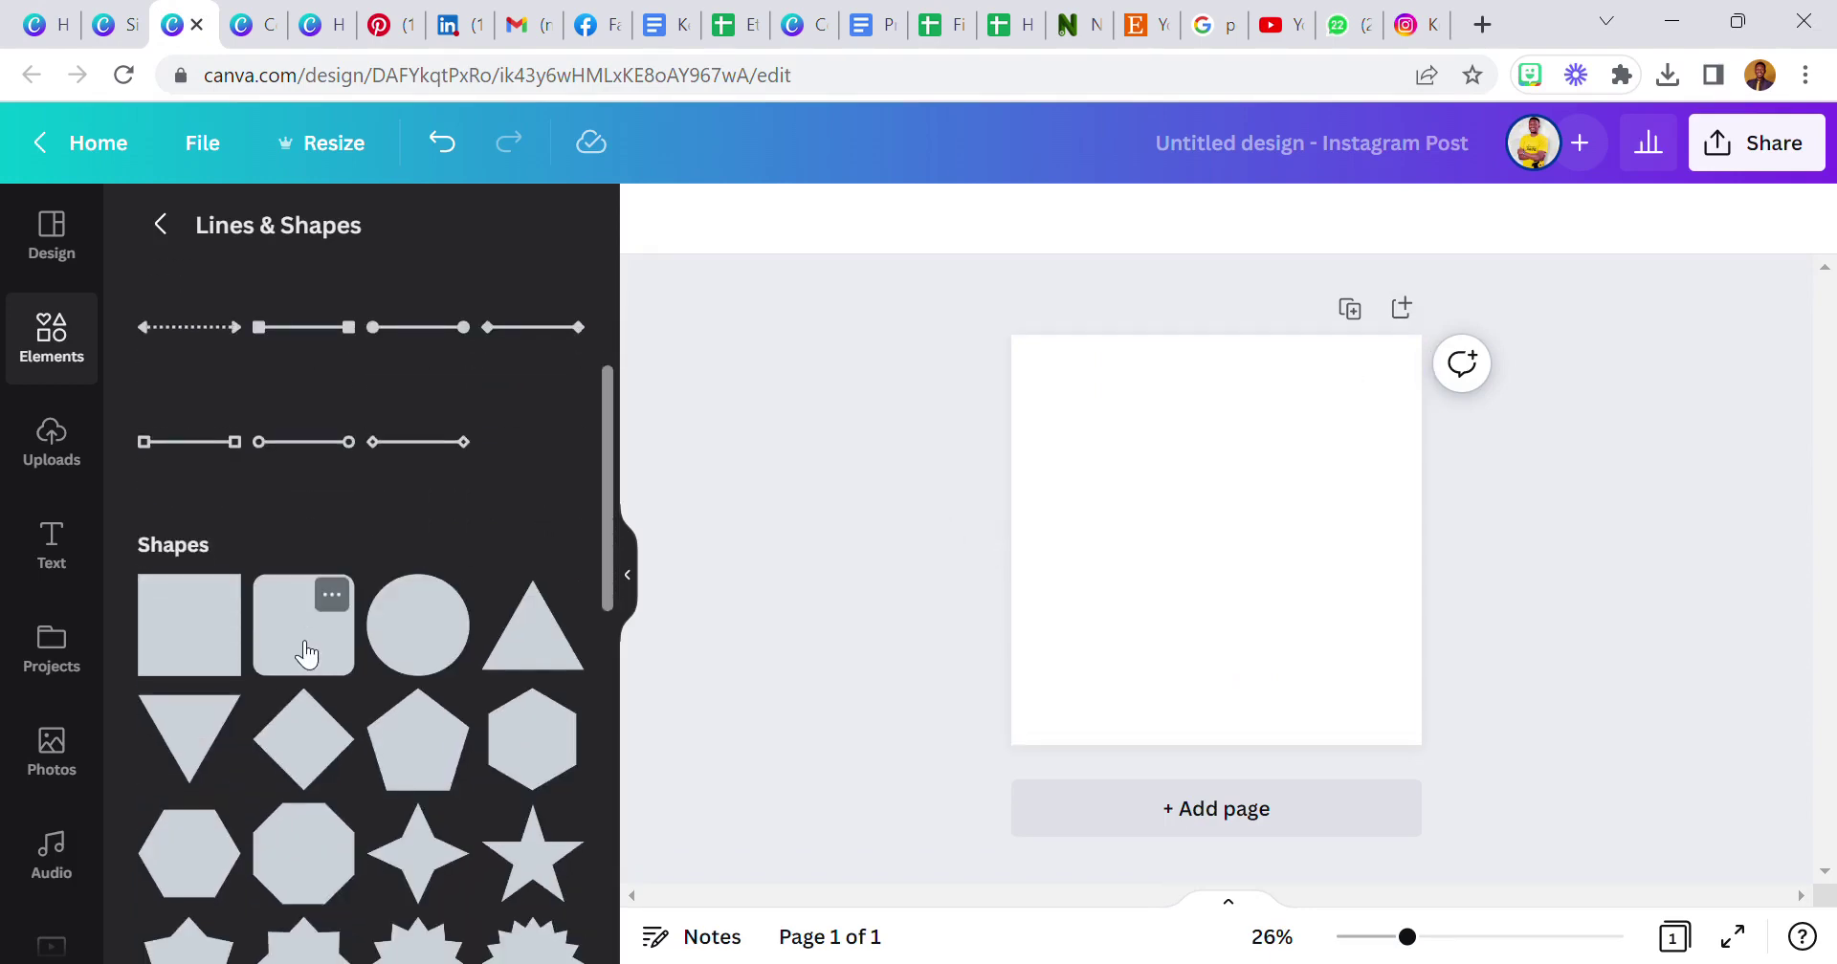
scroll(213, 475, up, 2)
click(74, 345)
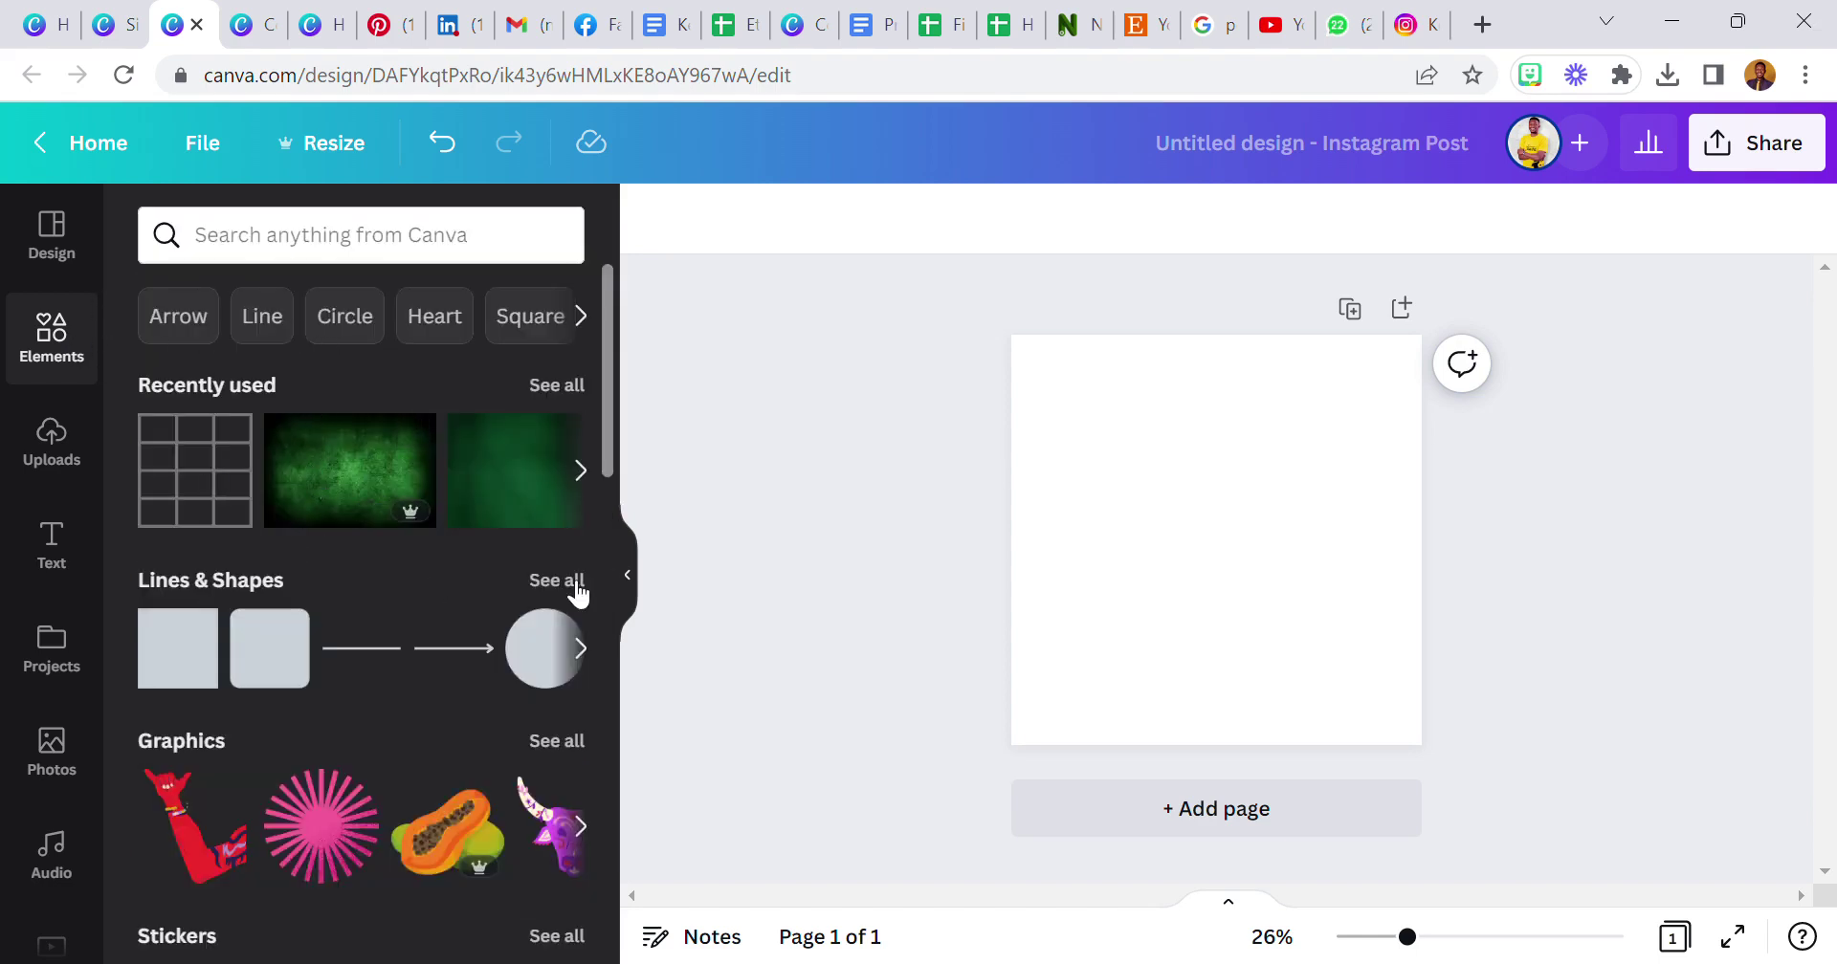
click(558, 581)
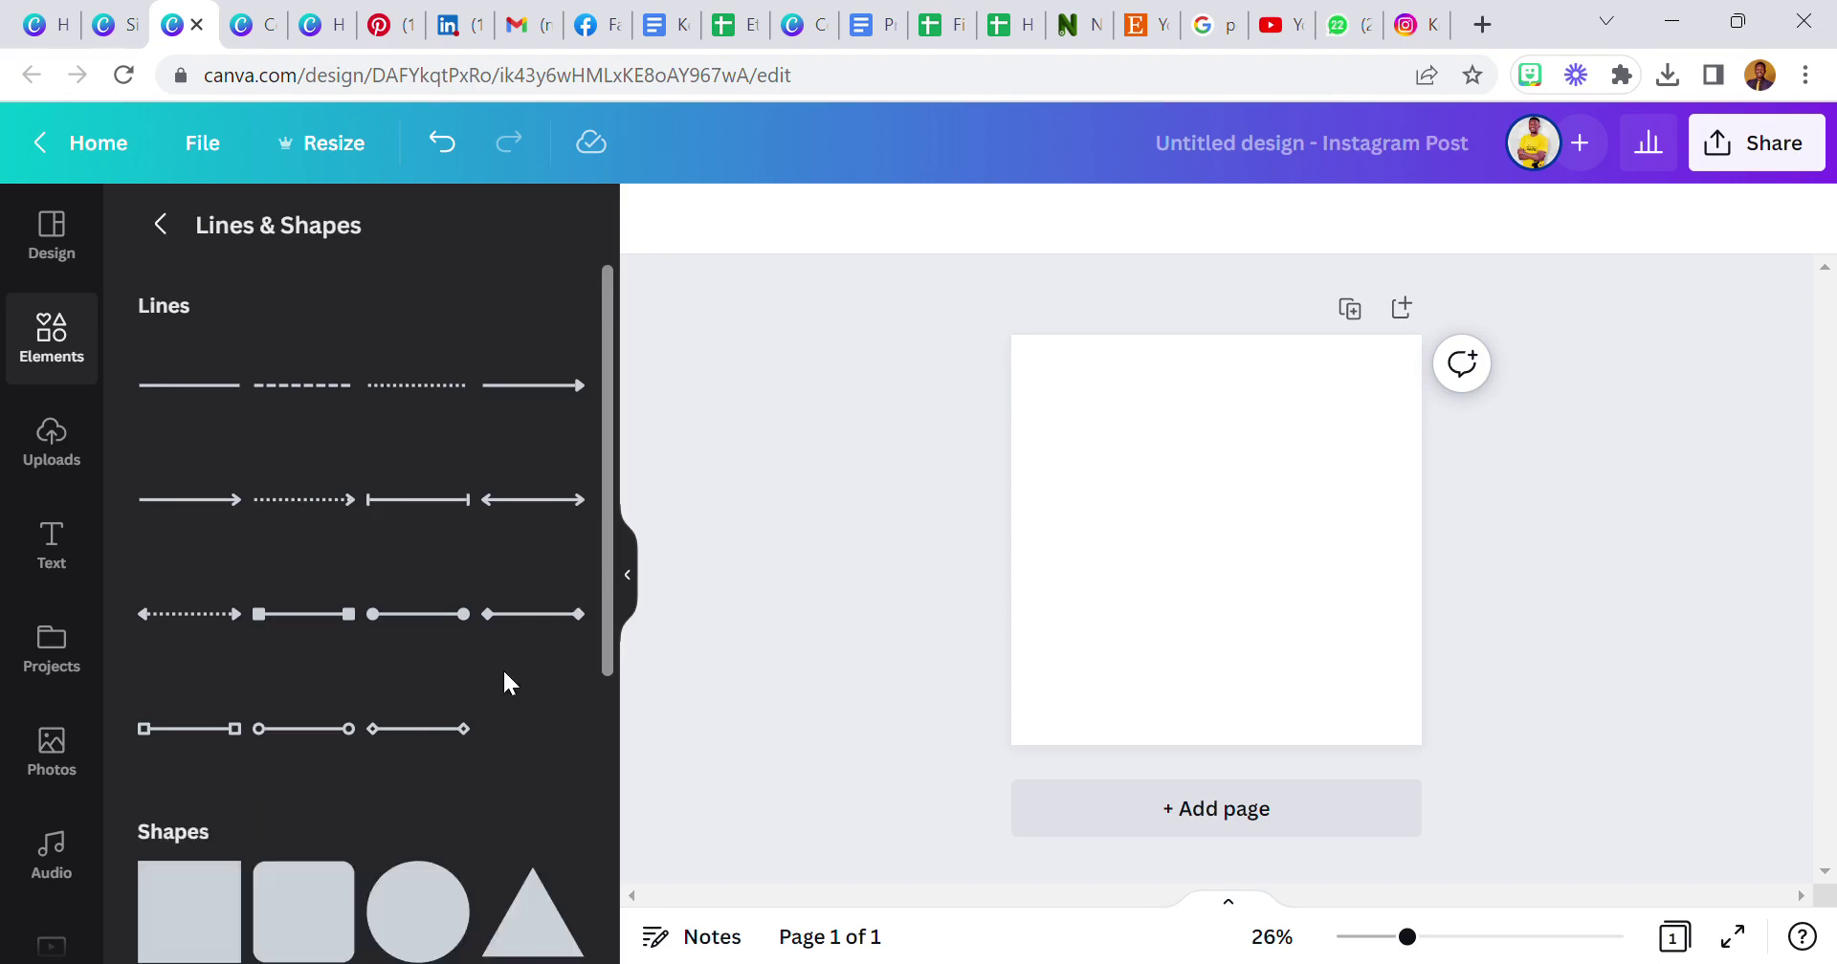
scroll(438, 698, down, 3)
scroll(431, 687, down, 2)
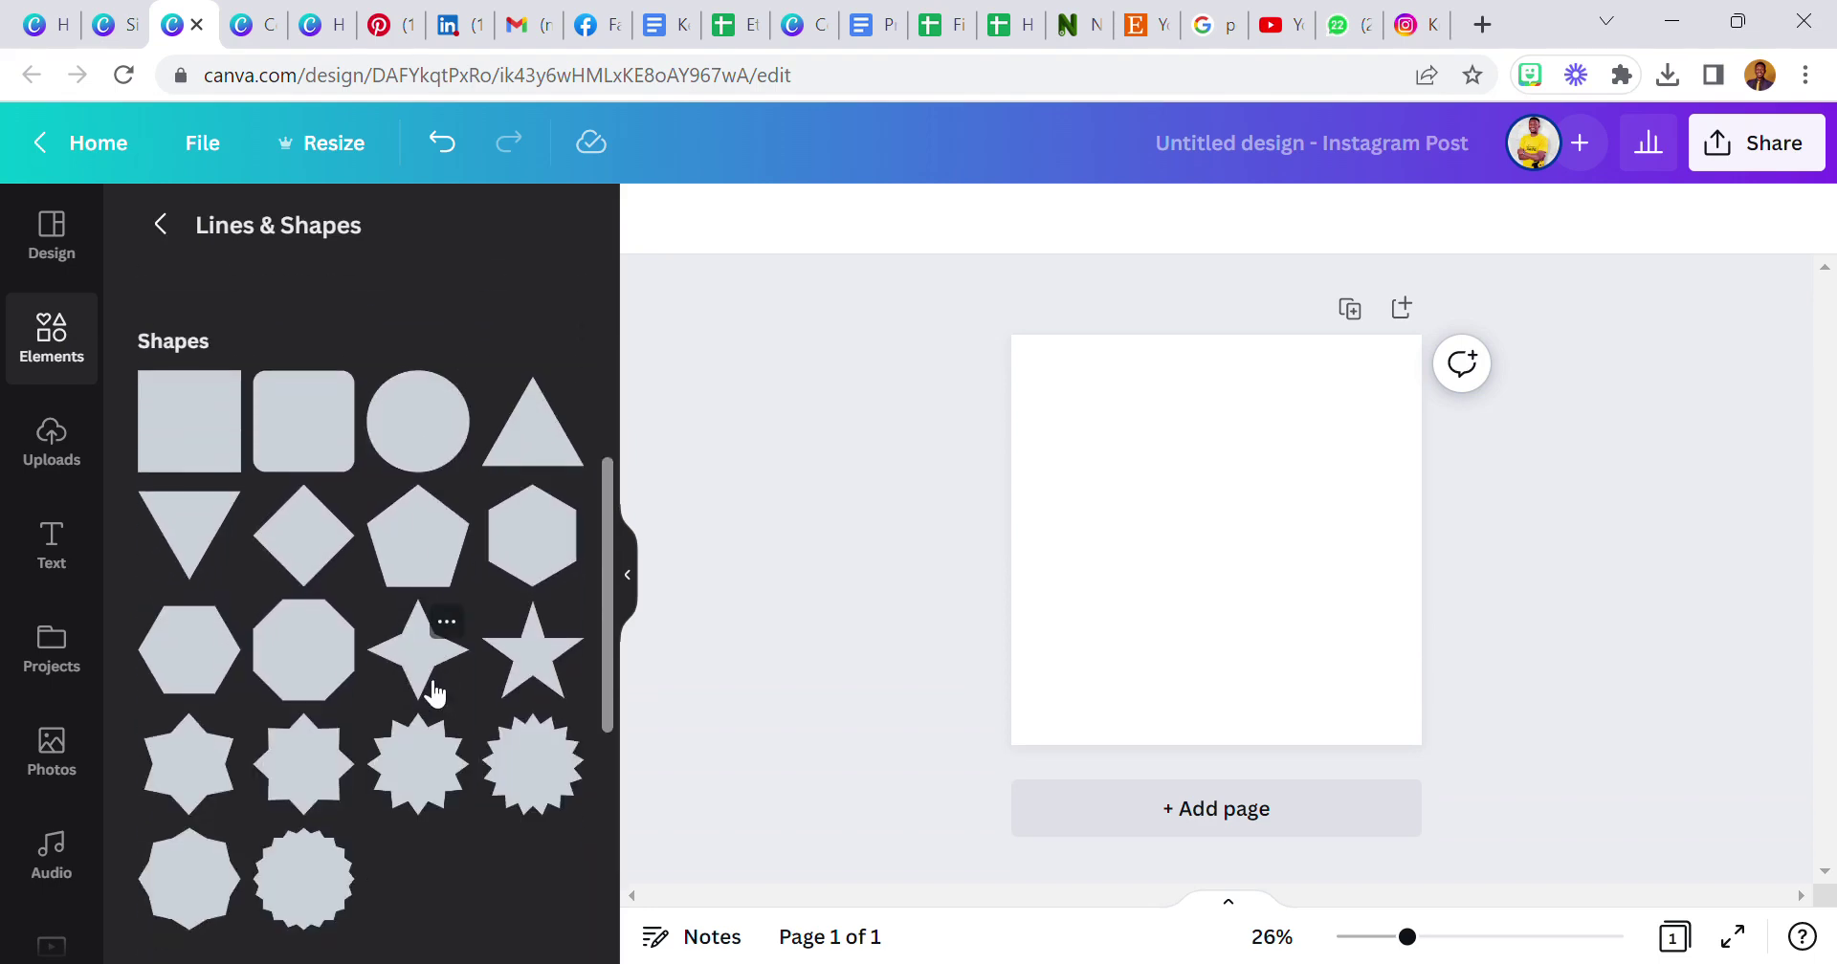
scroll(434, 692, down, 9)
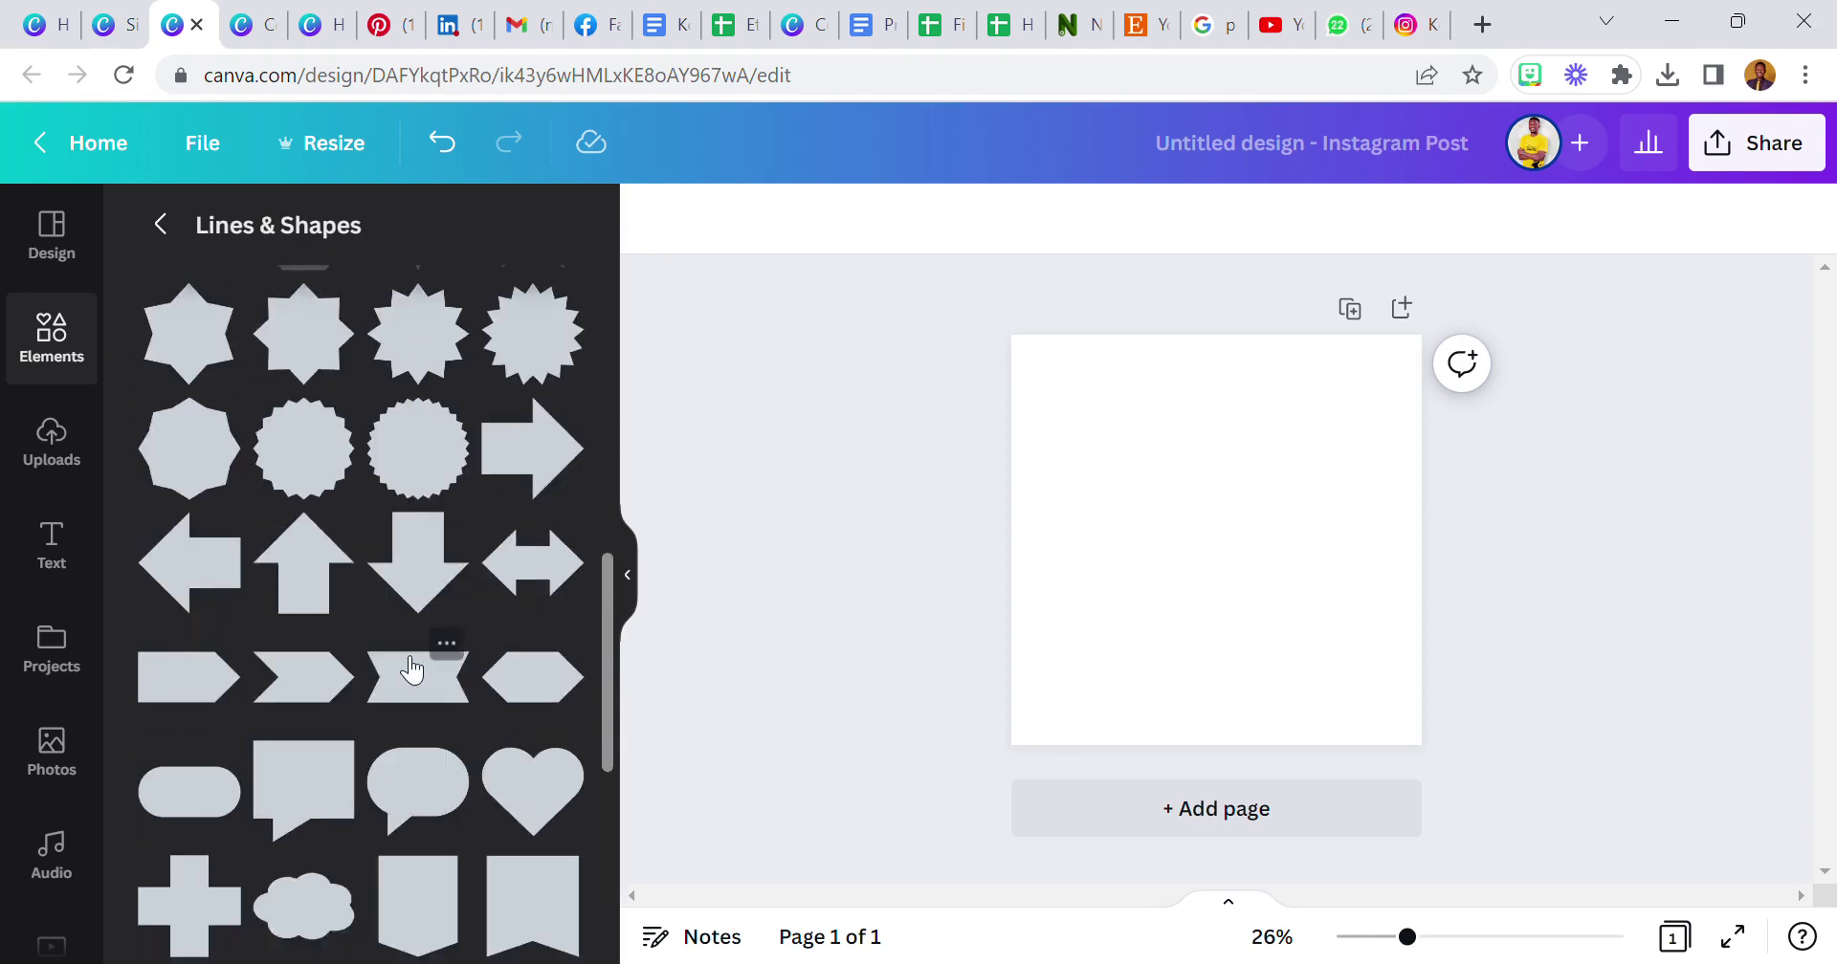
scroll(411, 662, up, 12)
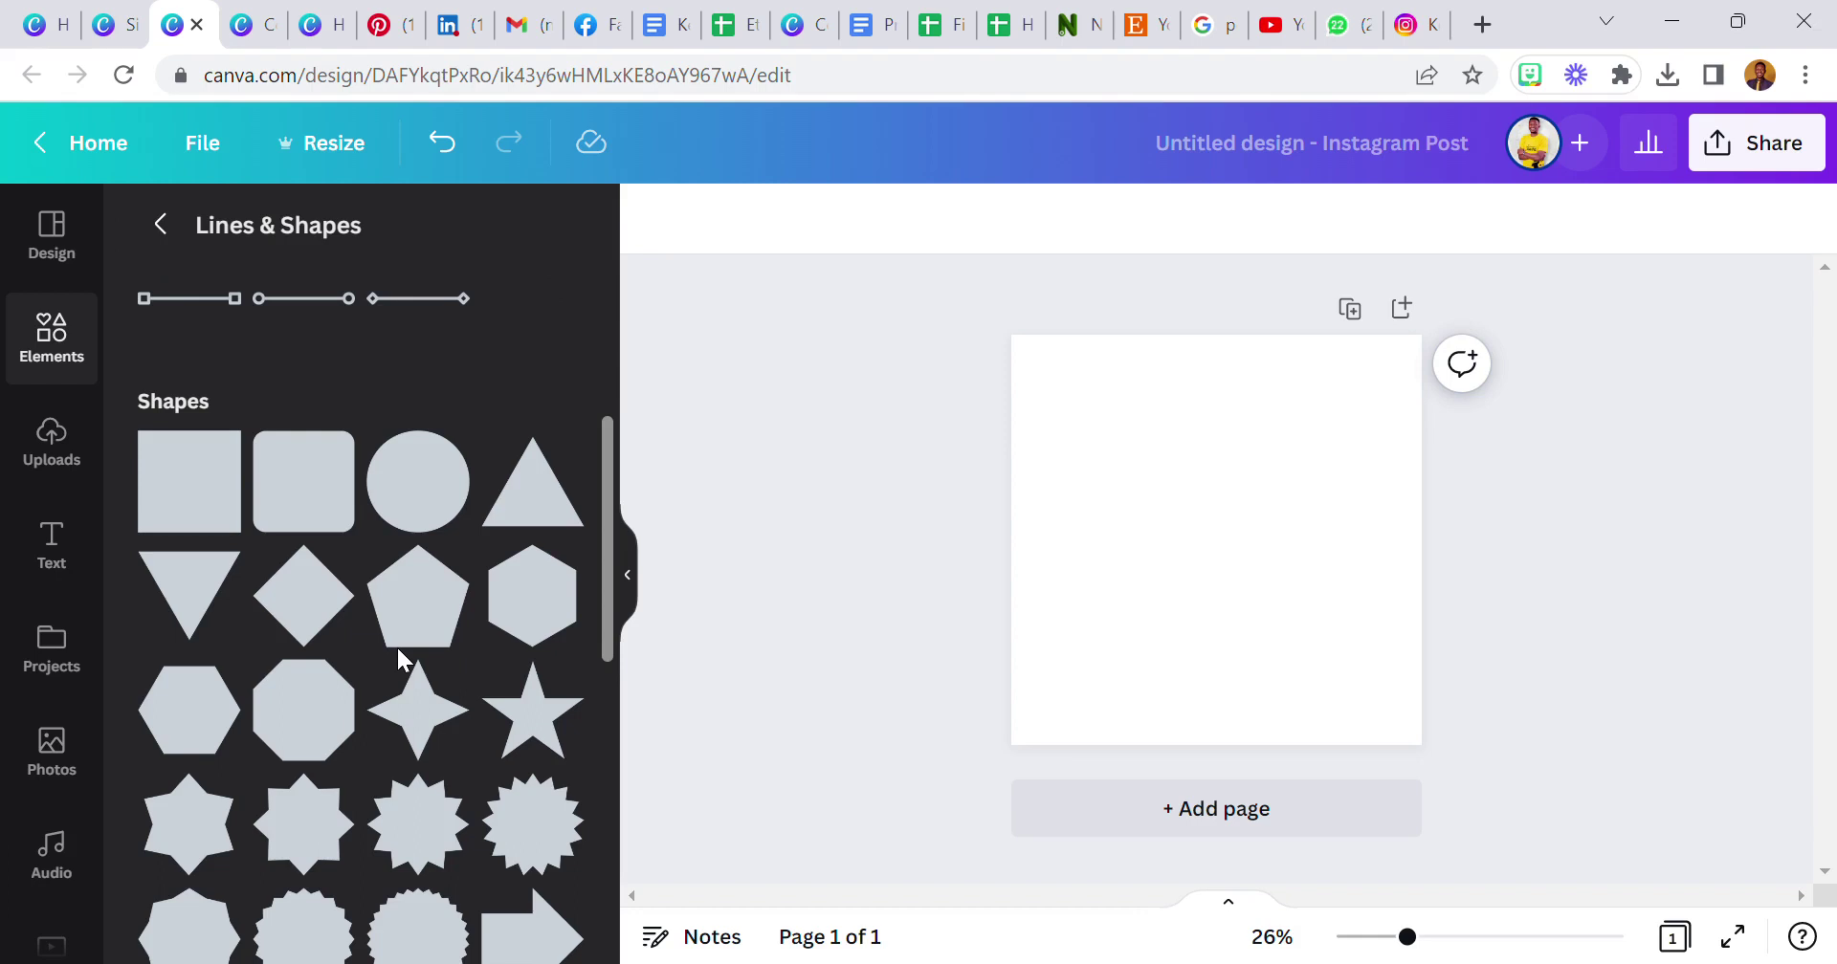
scroll(362, 661, down, 3)
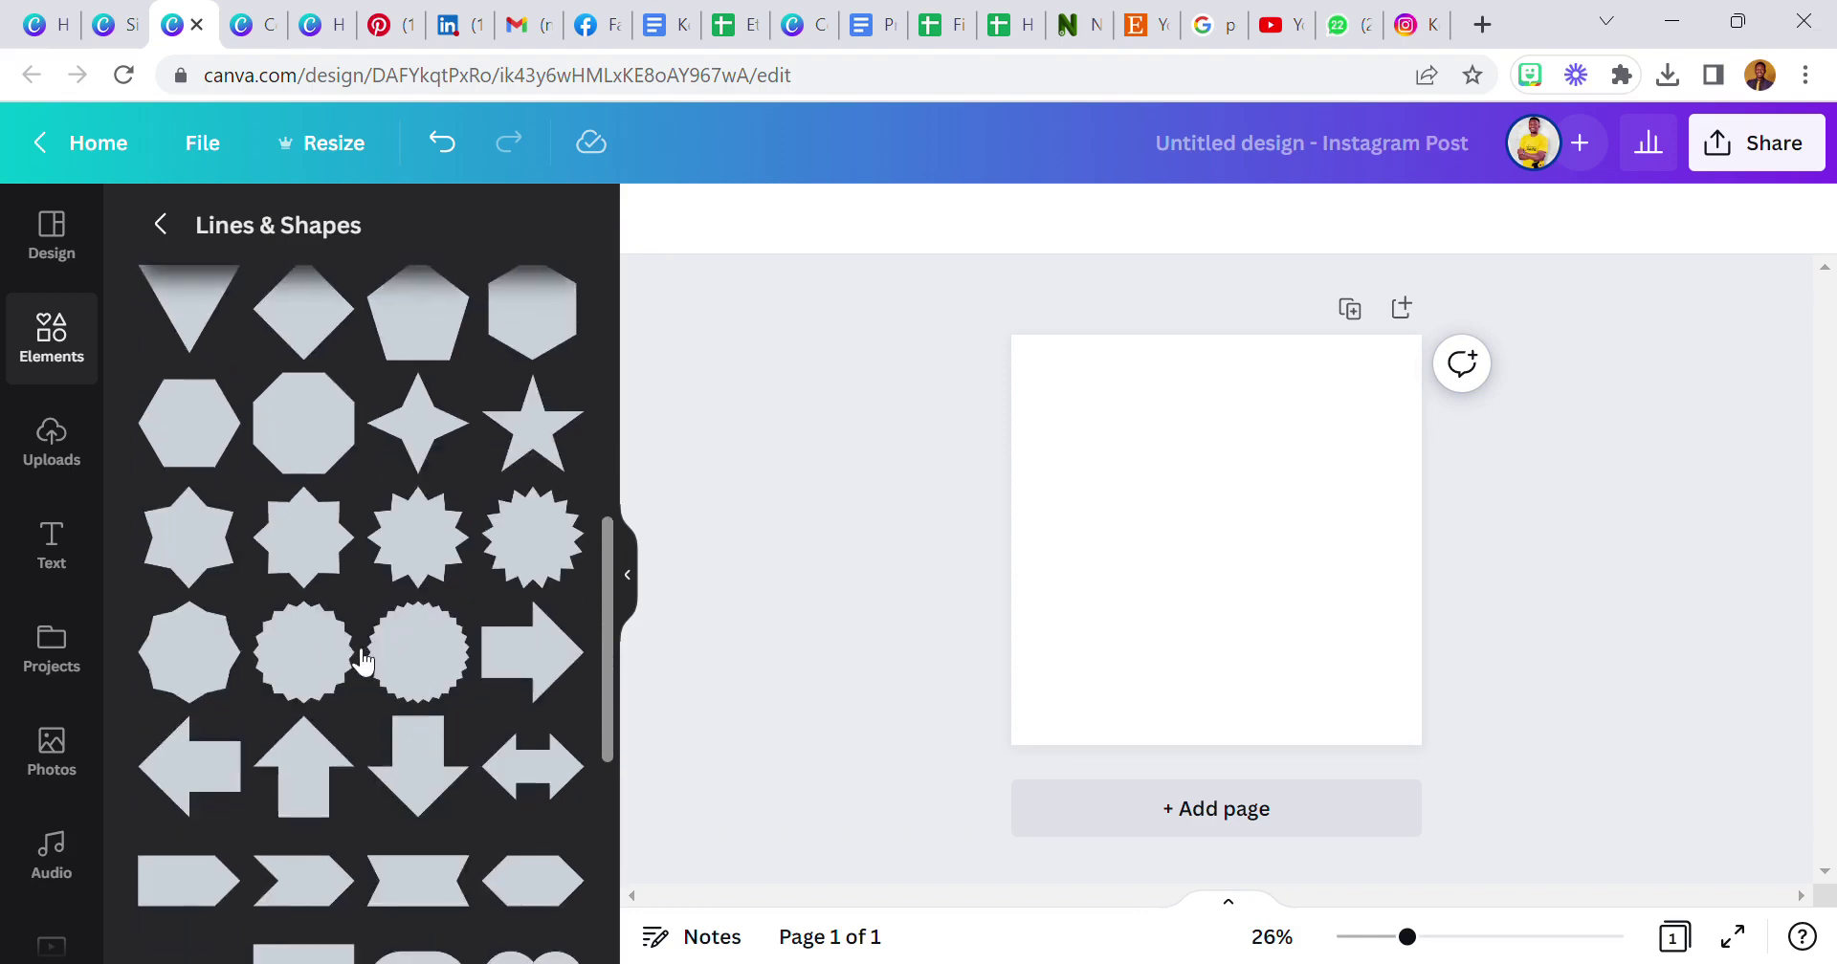
scroll(362, 660, down, 5)
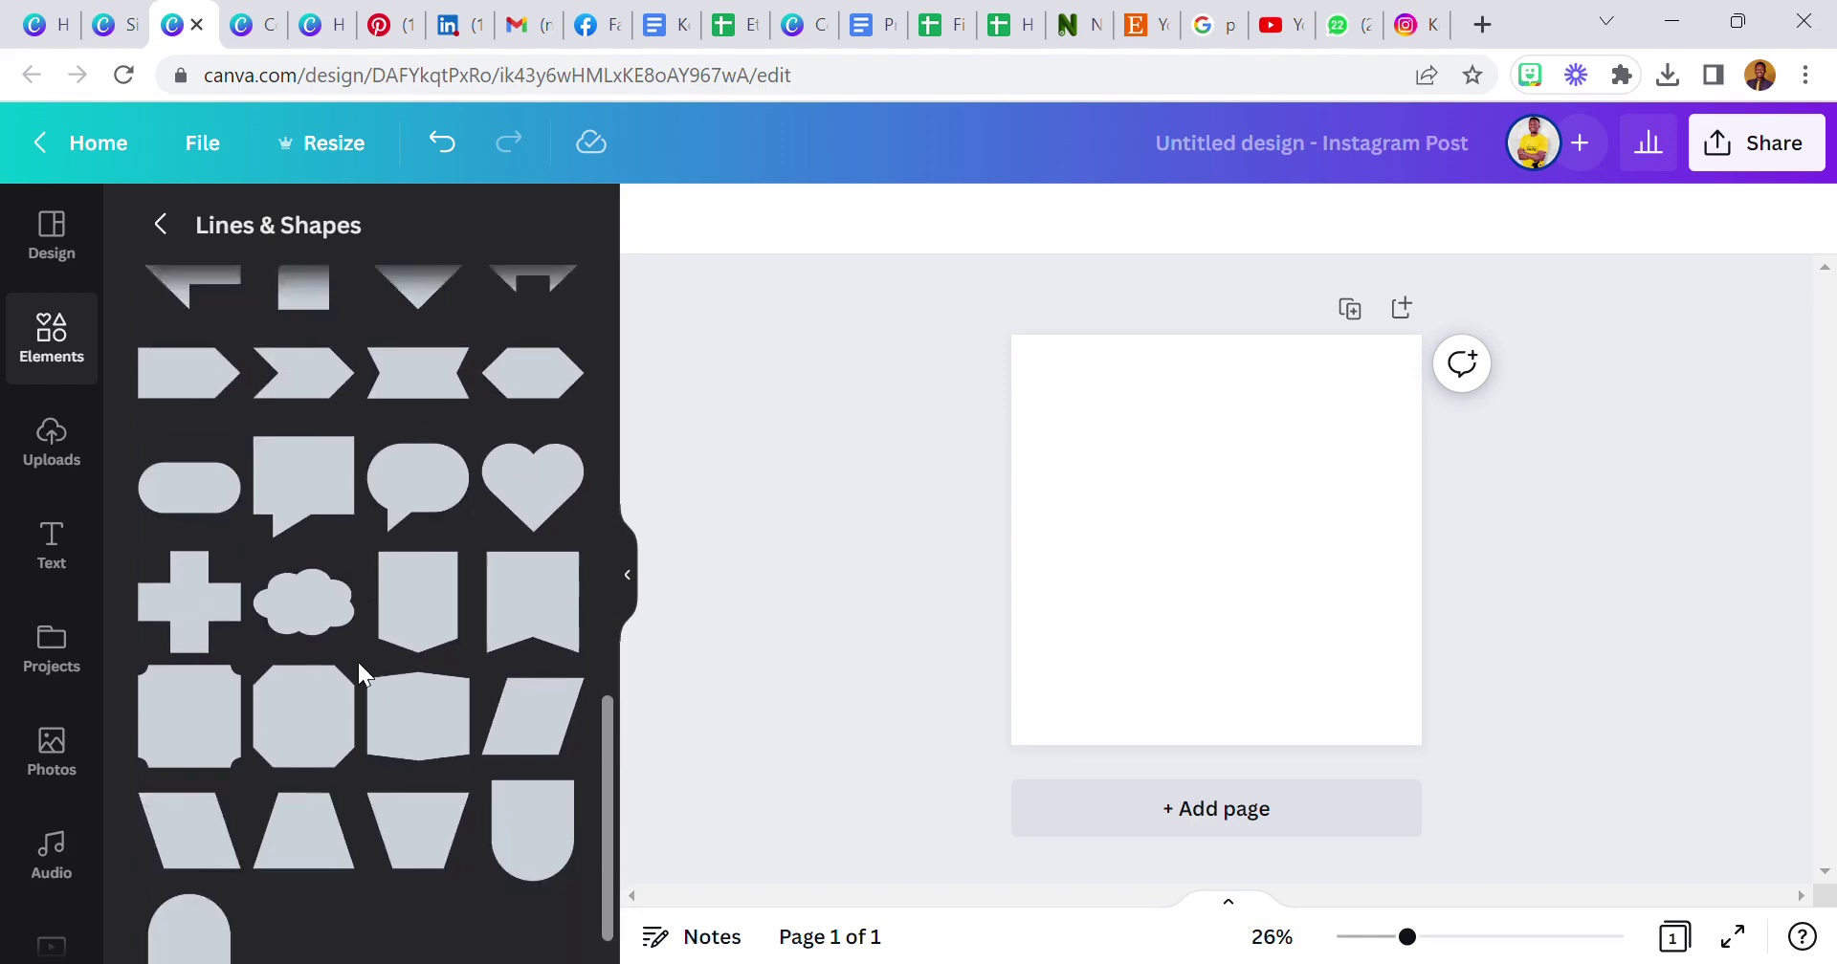
scroll(347, 715, up, 8)
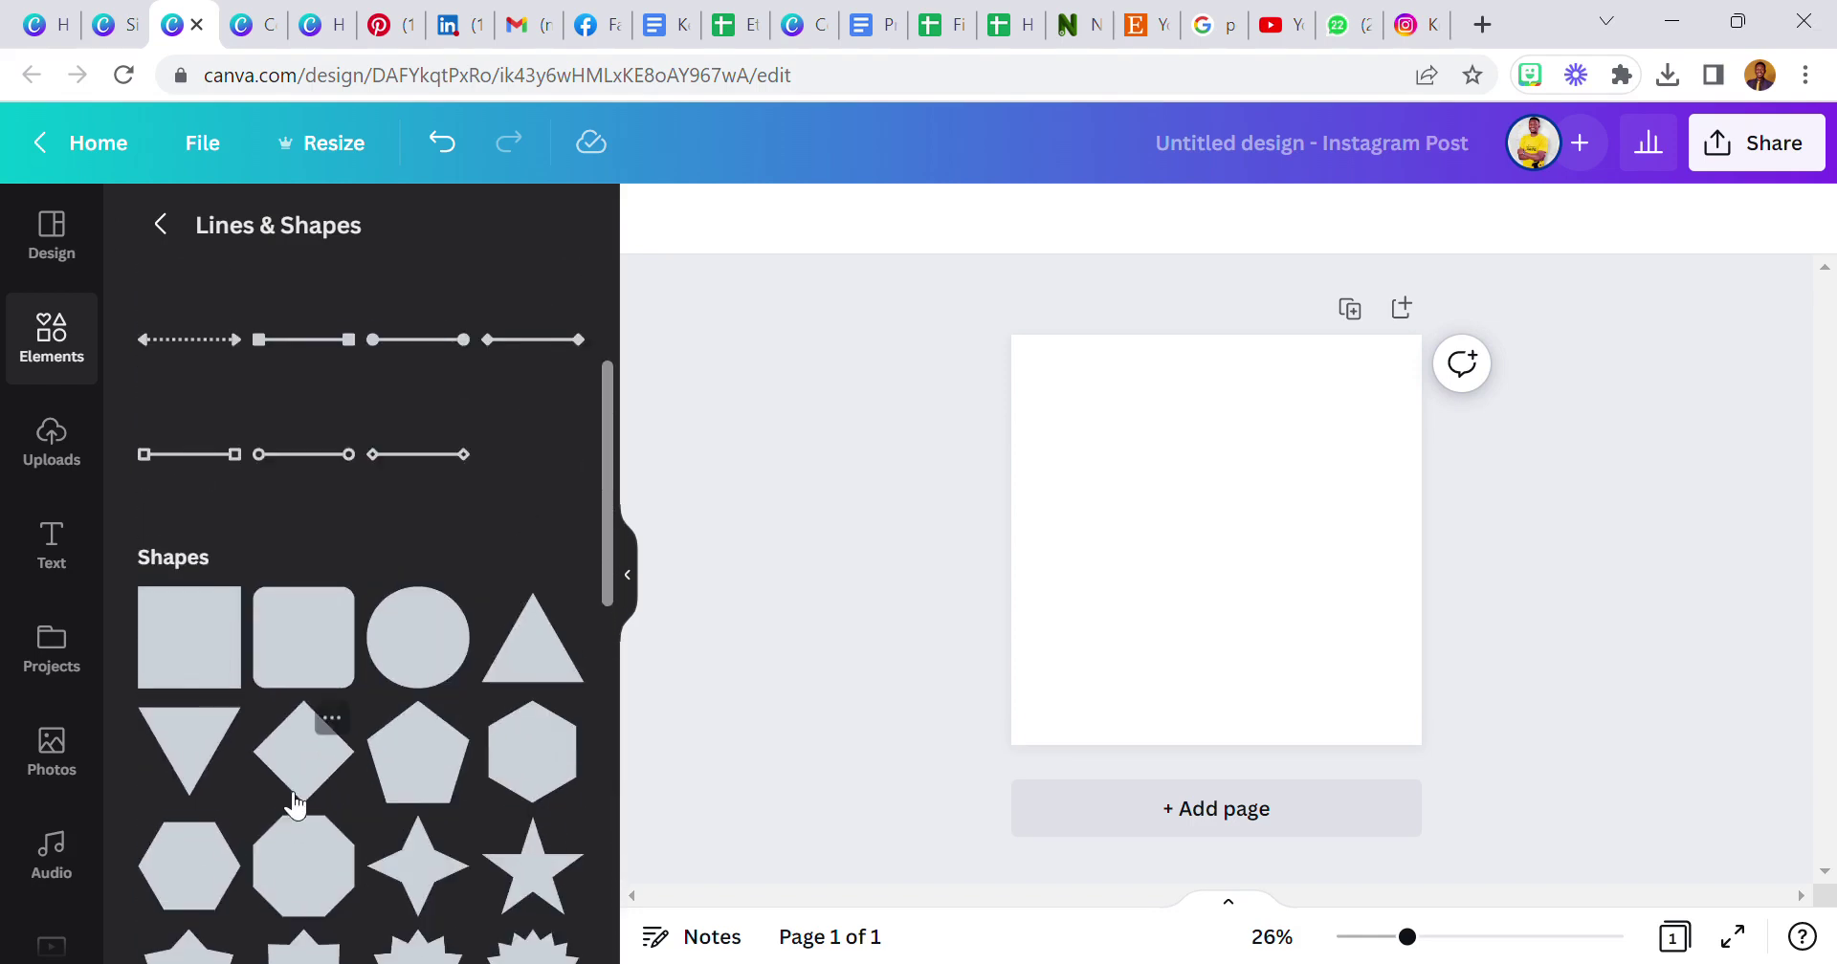
scroll(287, 670, down, 6)
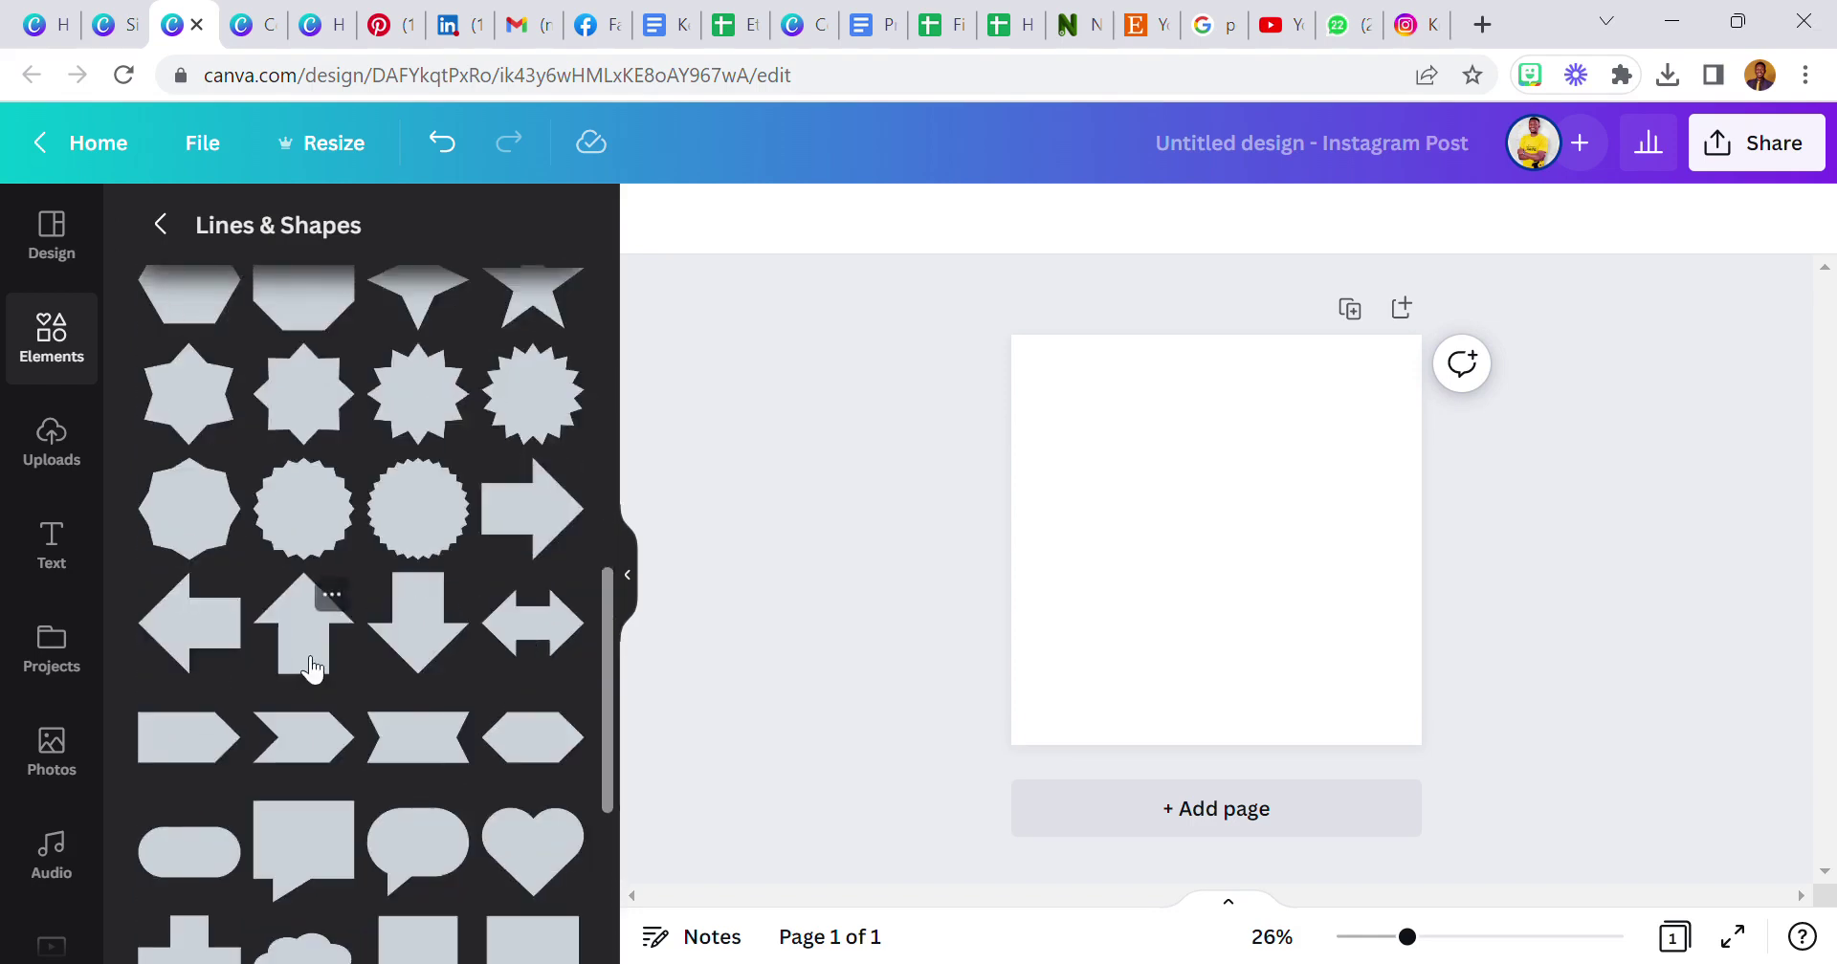
scroll(312, 669, down, 5)
mouse_move(313, 669)
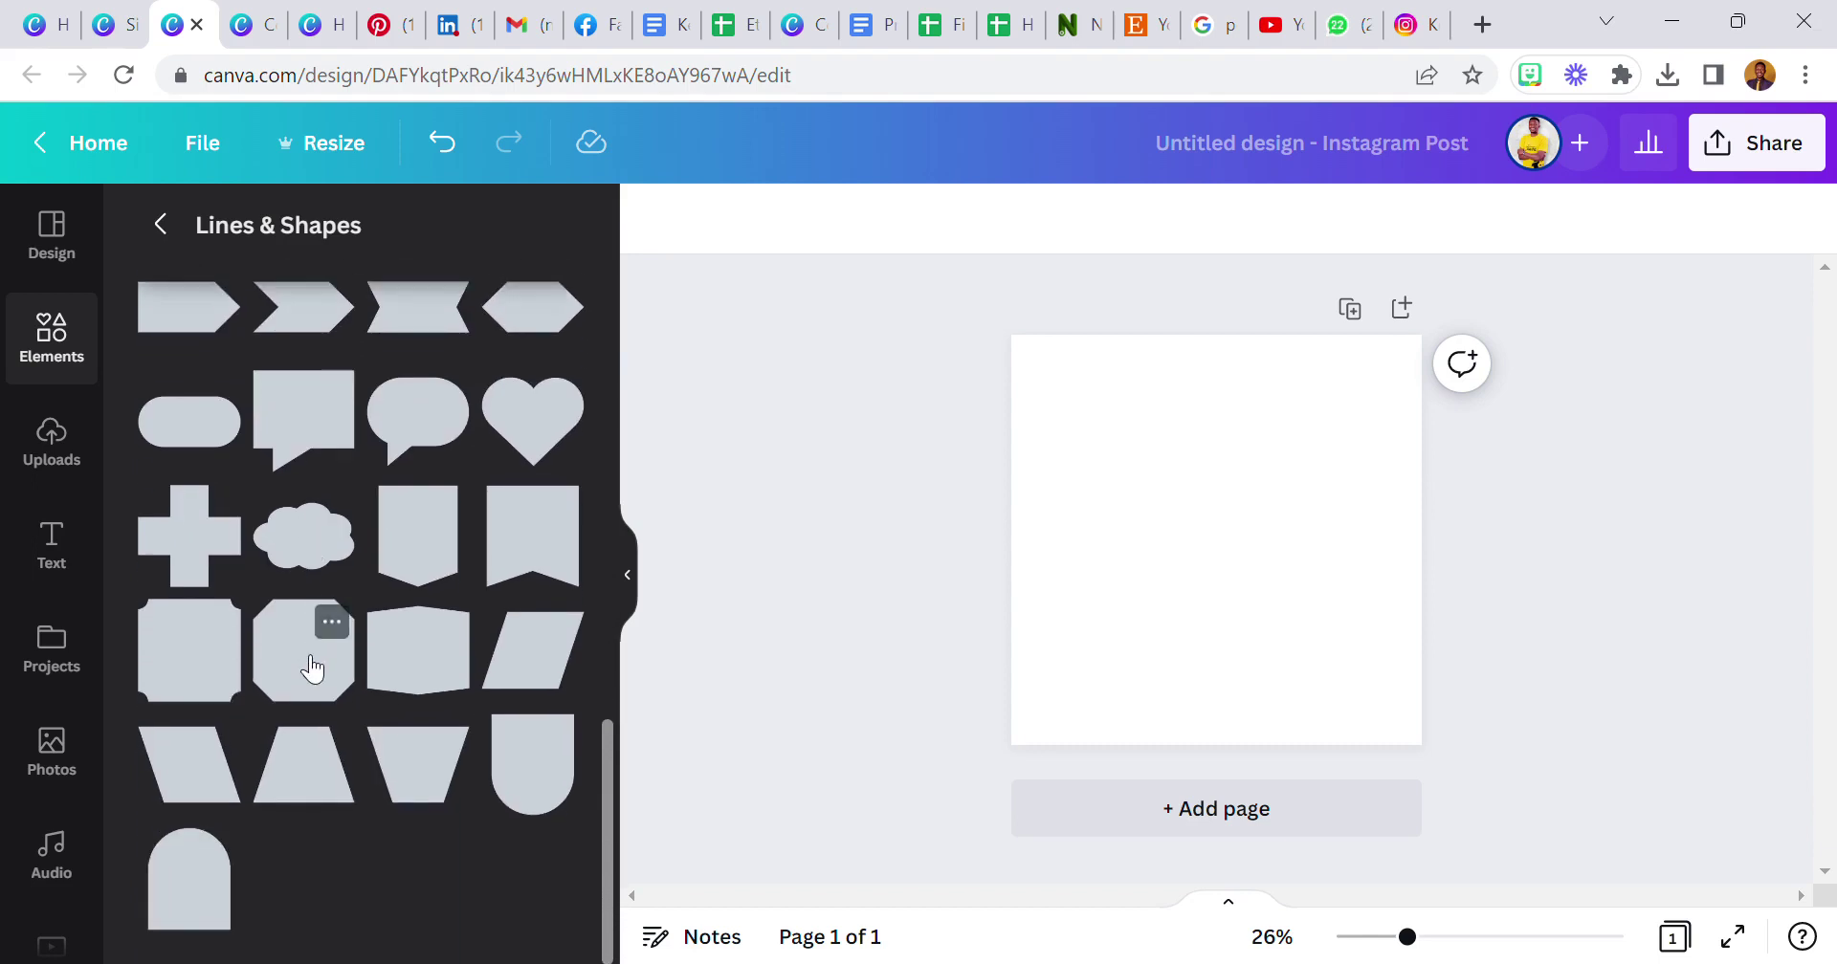
scroll(313, 669, up, 6)
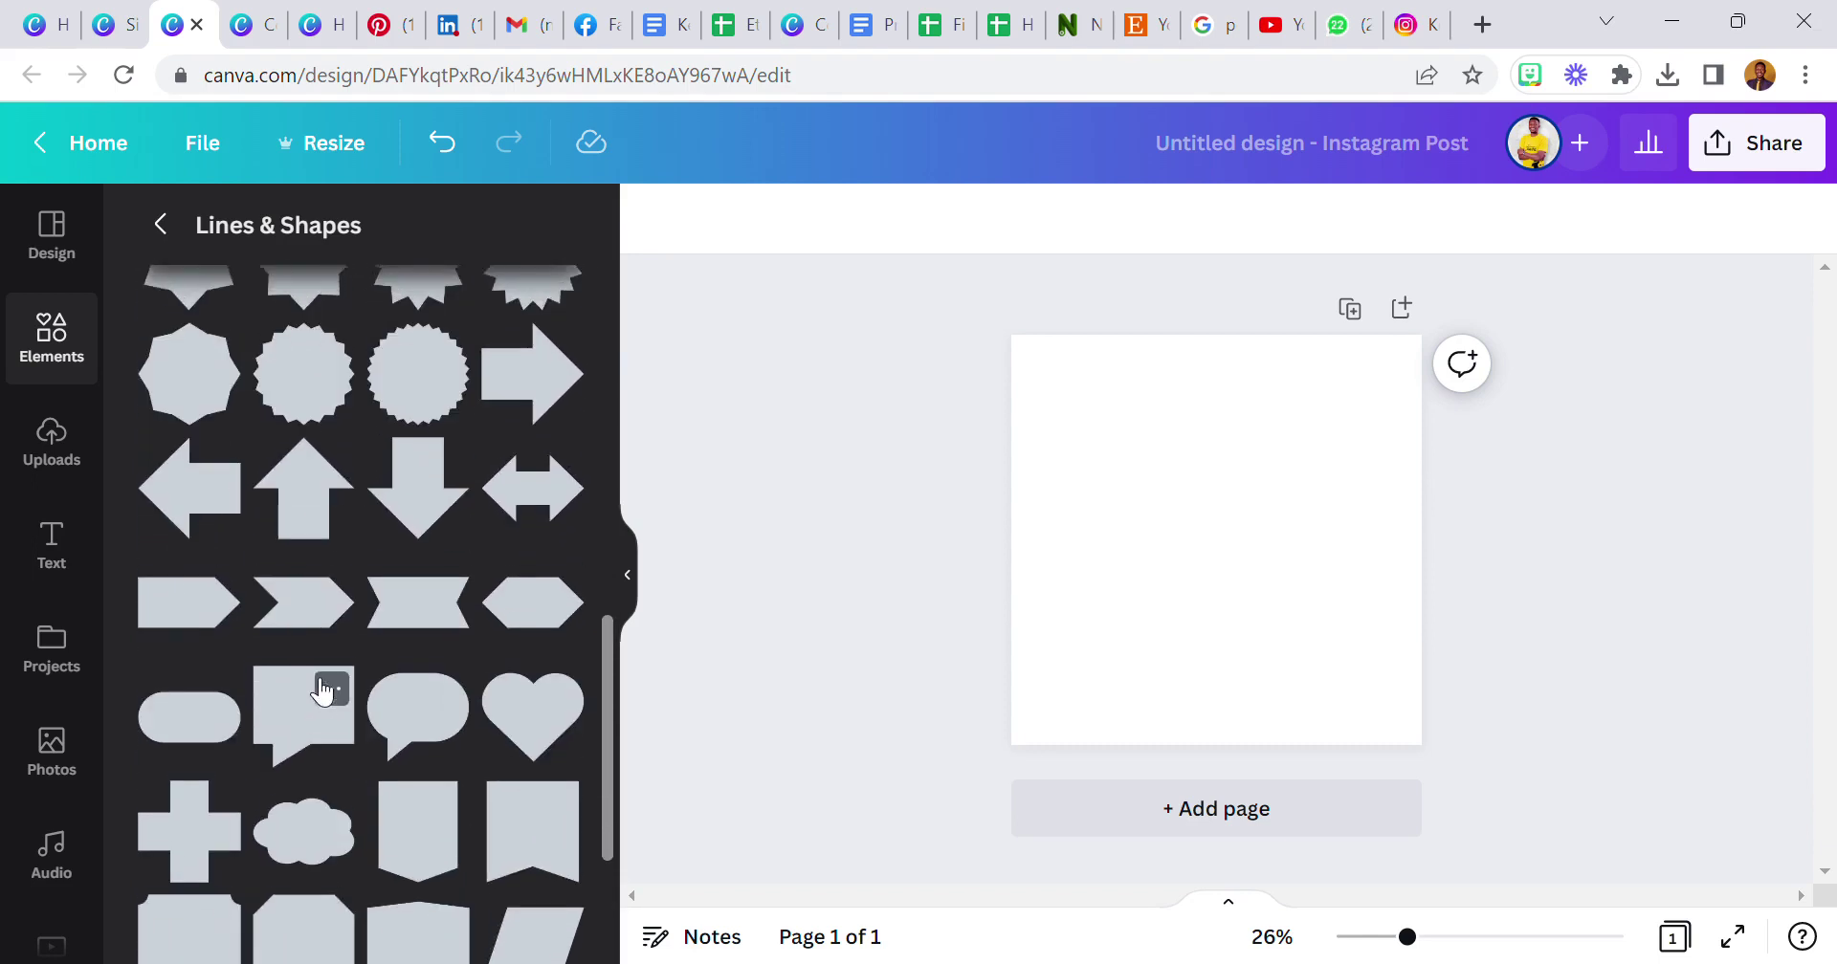
scroll(305, 648, up, 3)
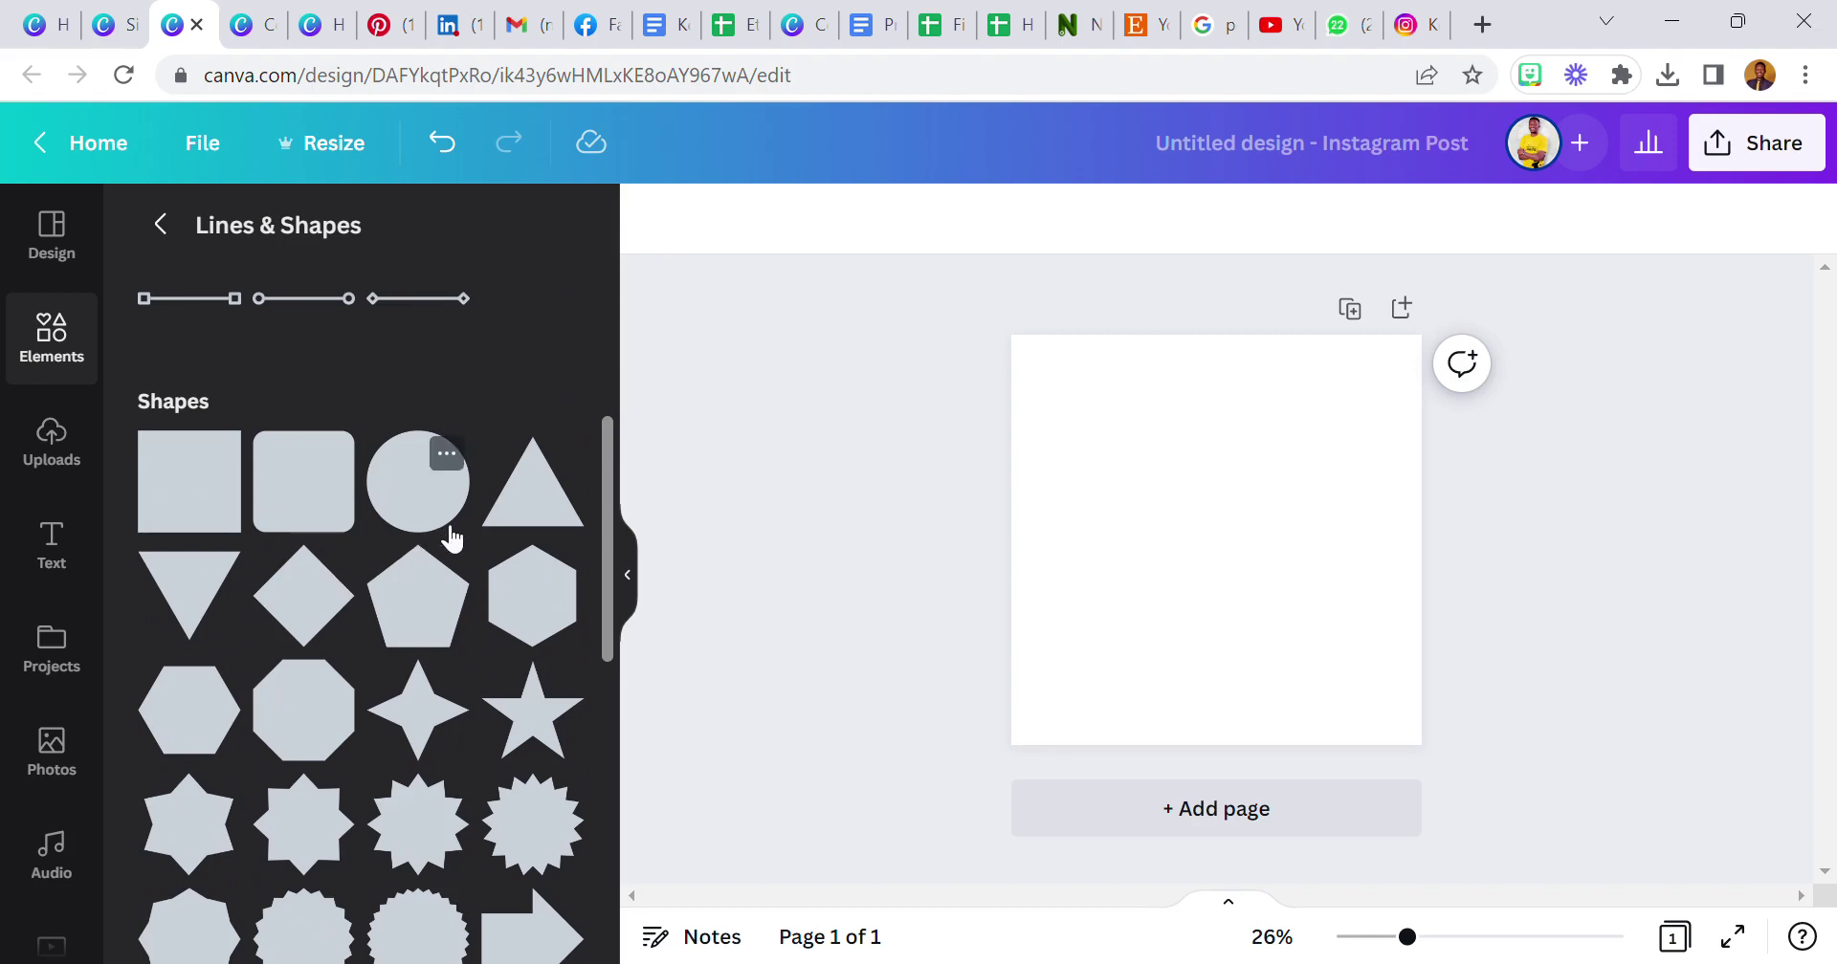
- Add a yellow square to the page and delete it
click(185, 516)
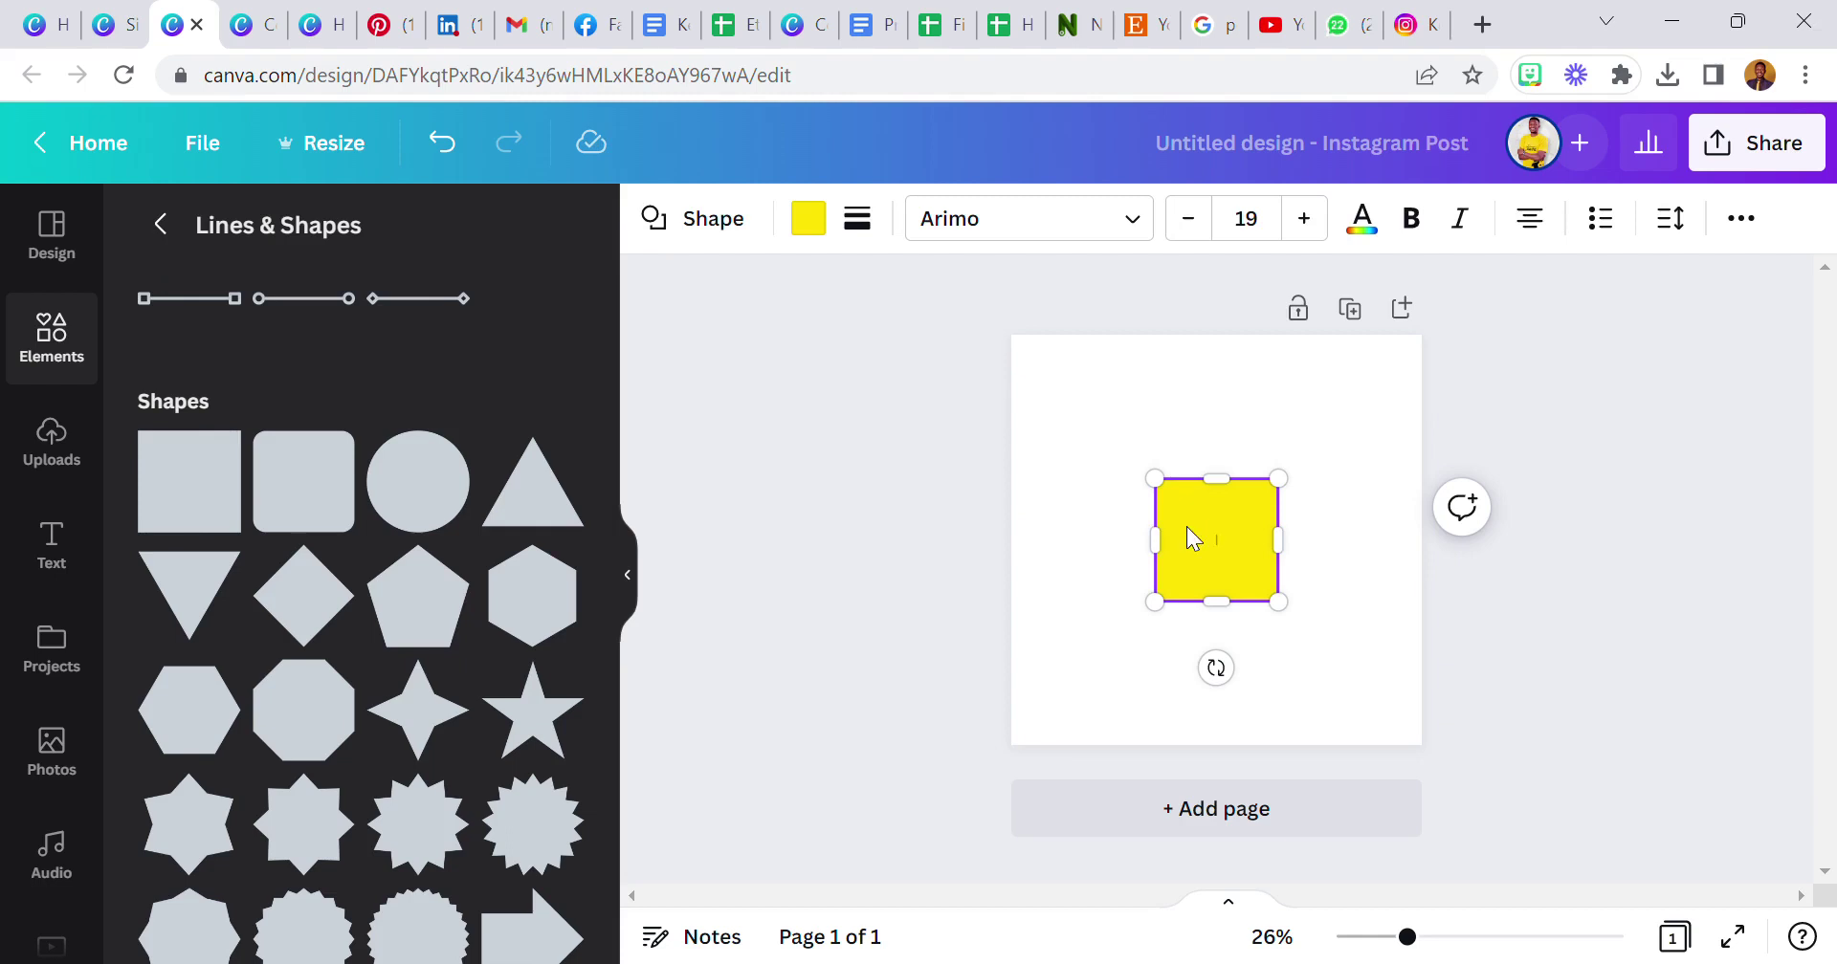
text(kelechi)
click(1209, 440)
click(1246, 507)
click(1227, 406)
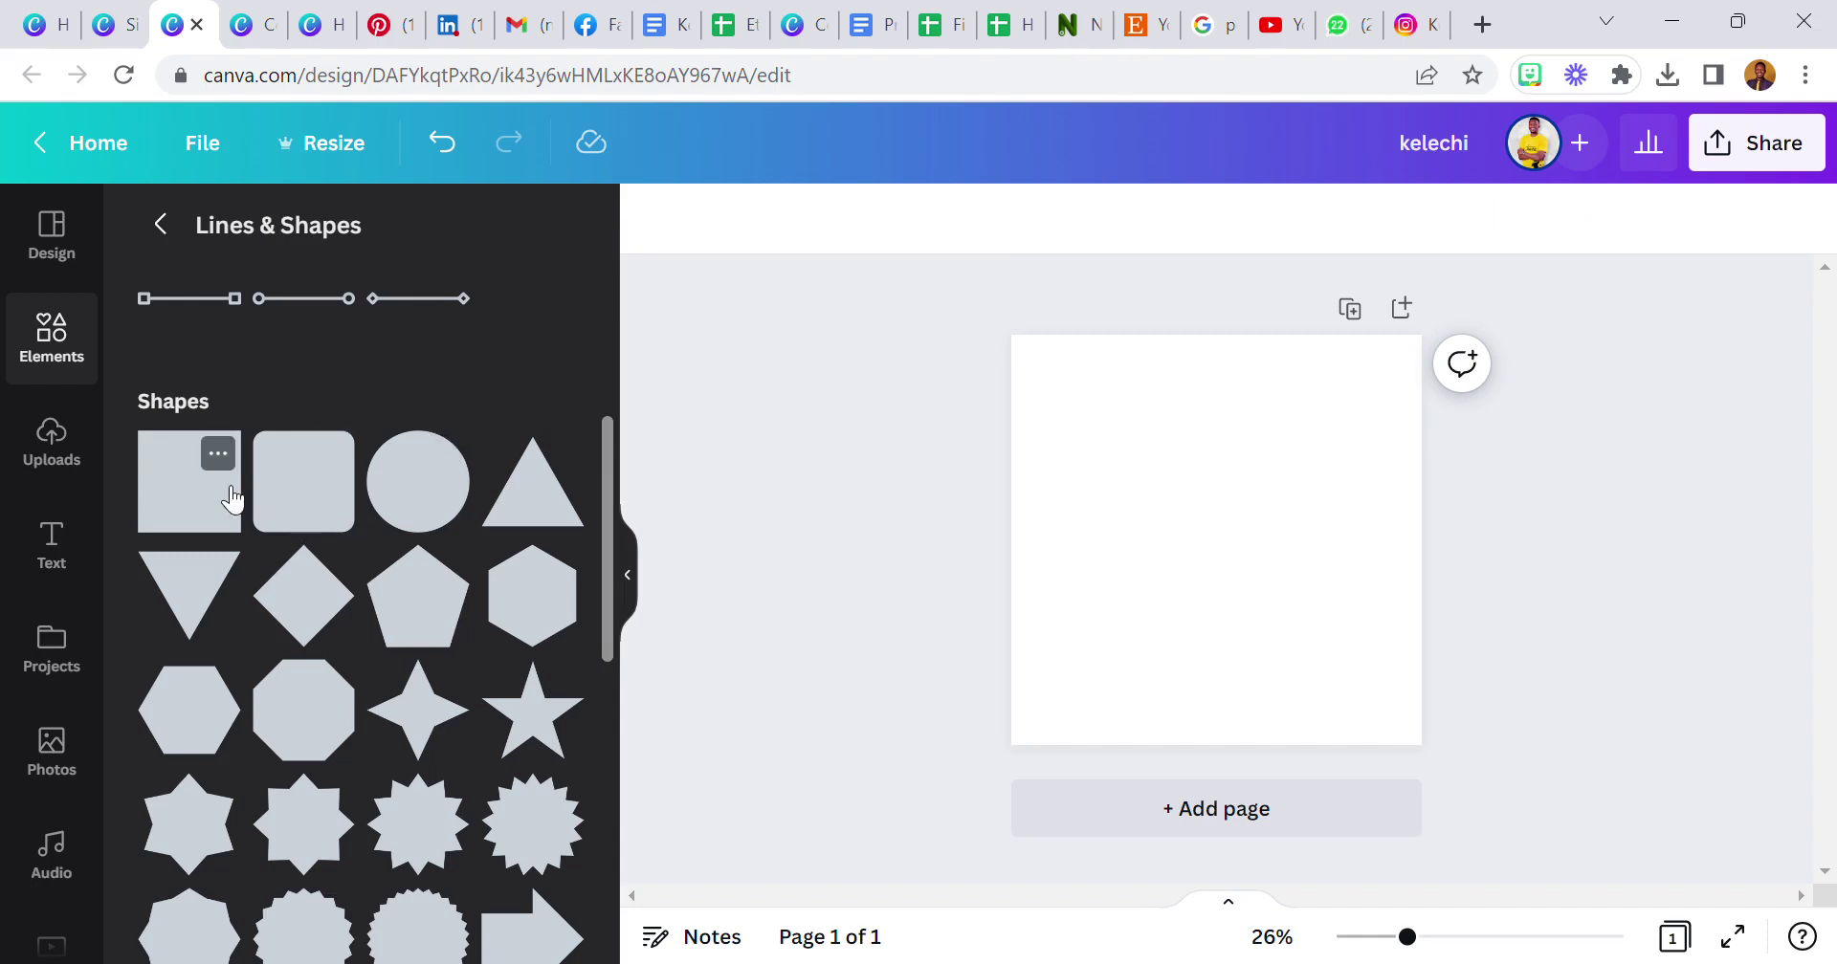
scroll(270, 525, down, 9)
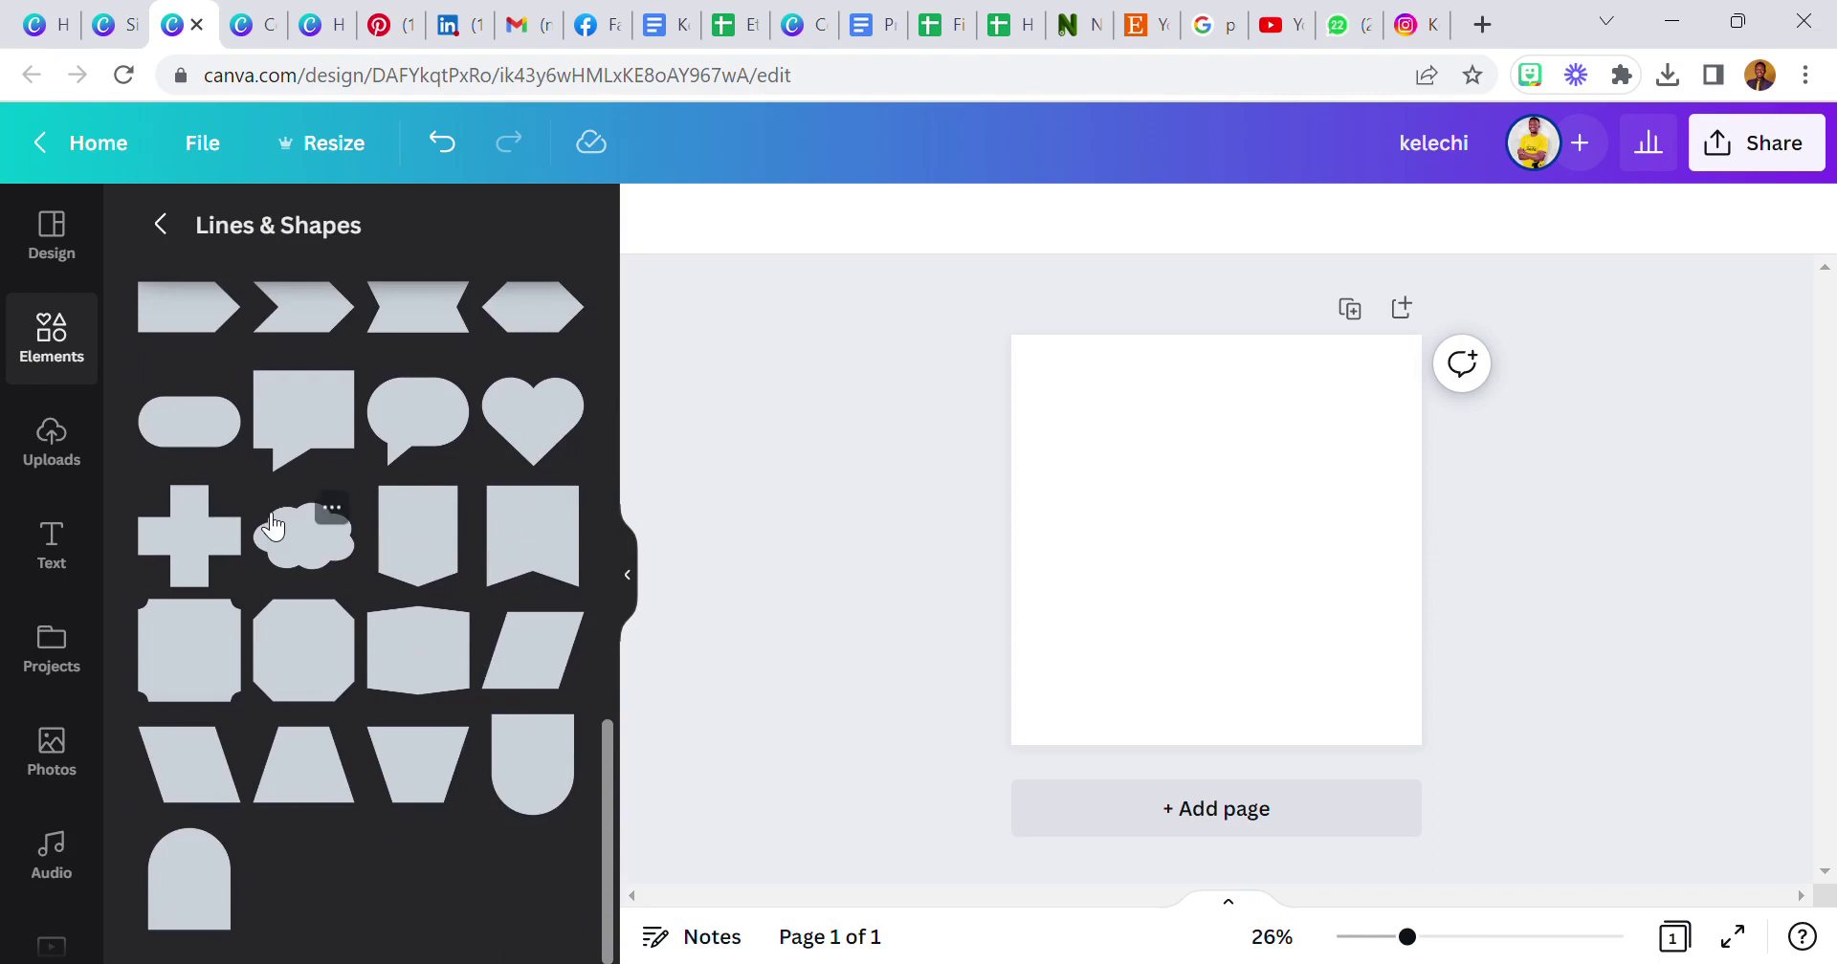
scroll(271, 525, up, 10)
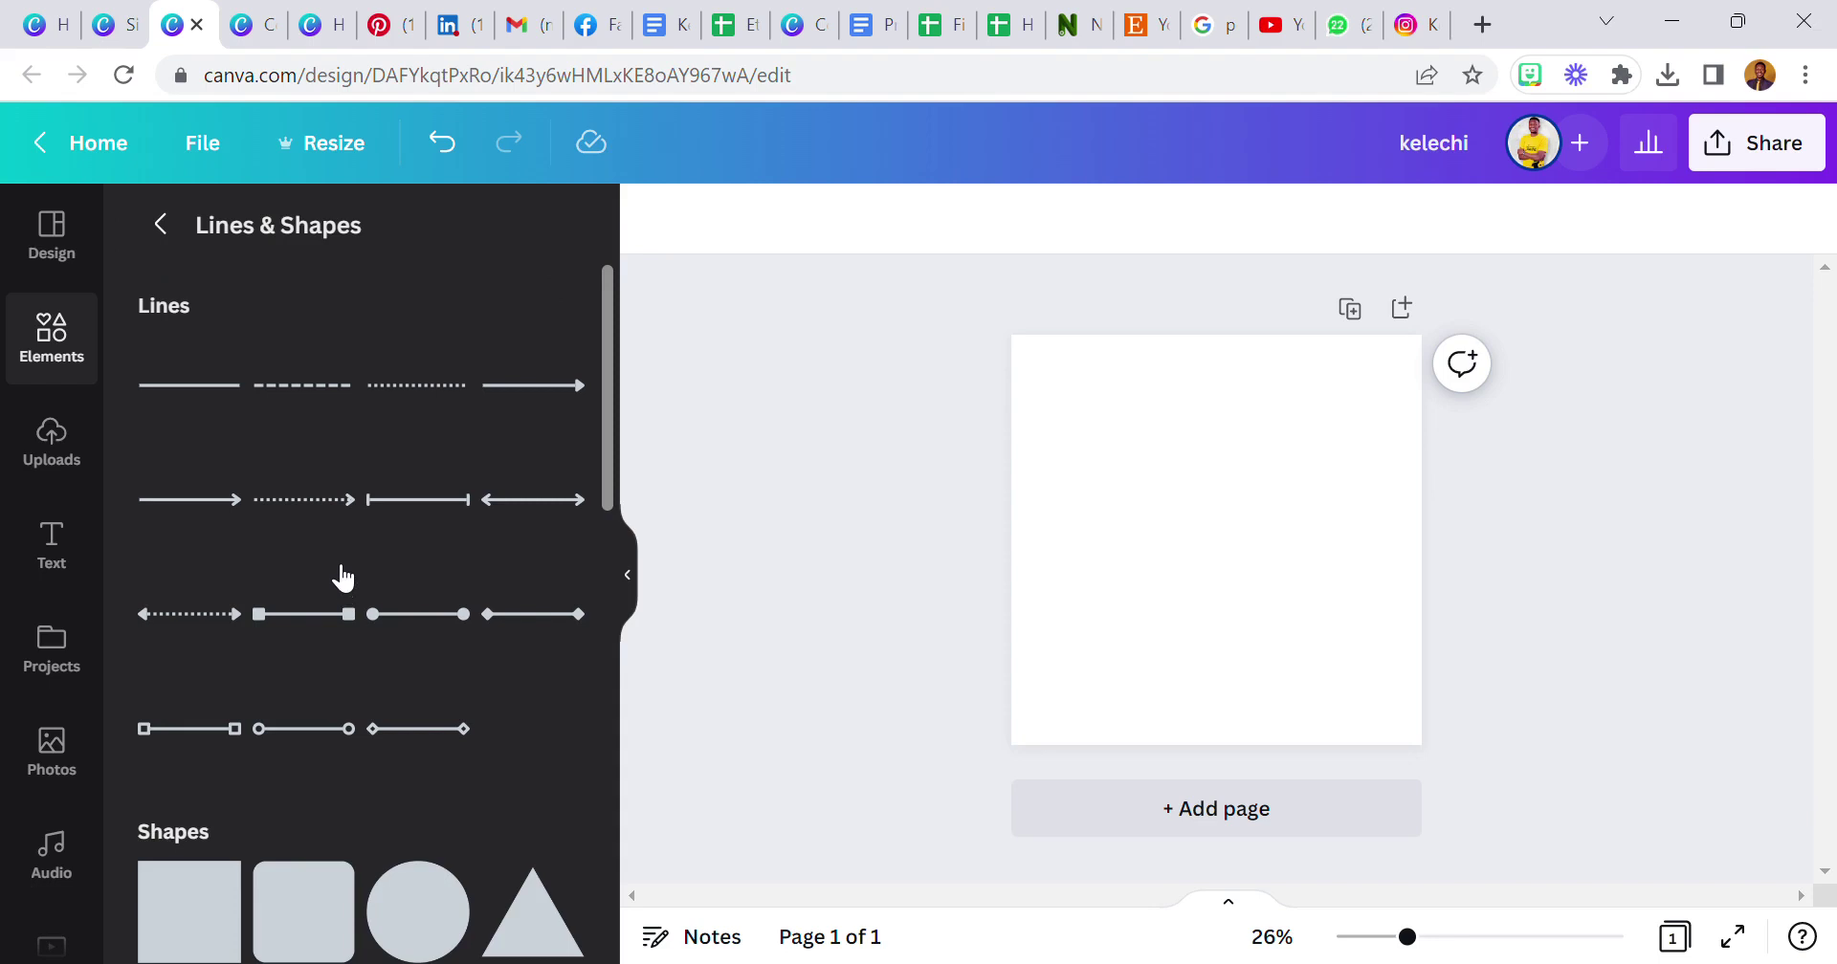
scroll(342, 578, down, 5)
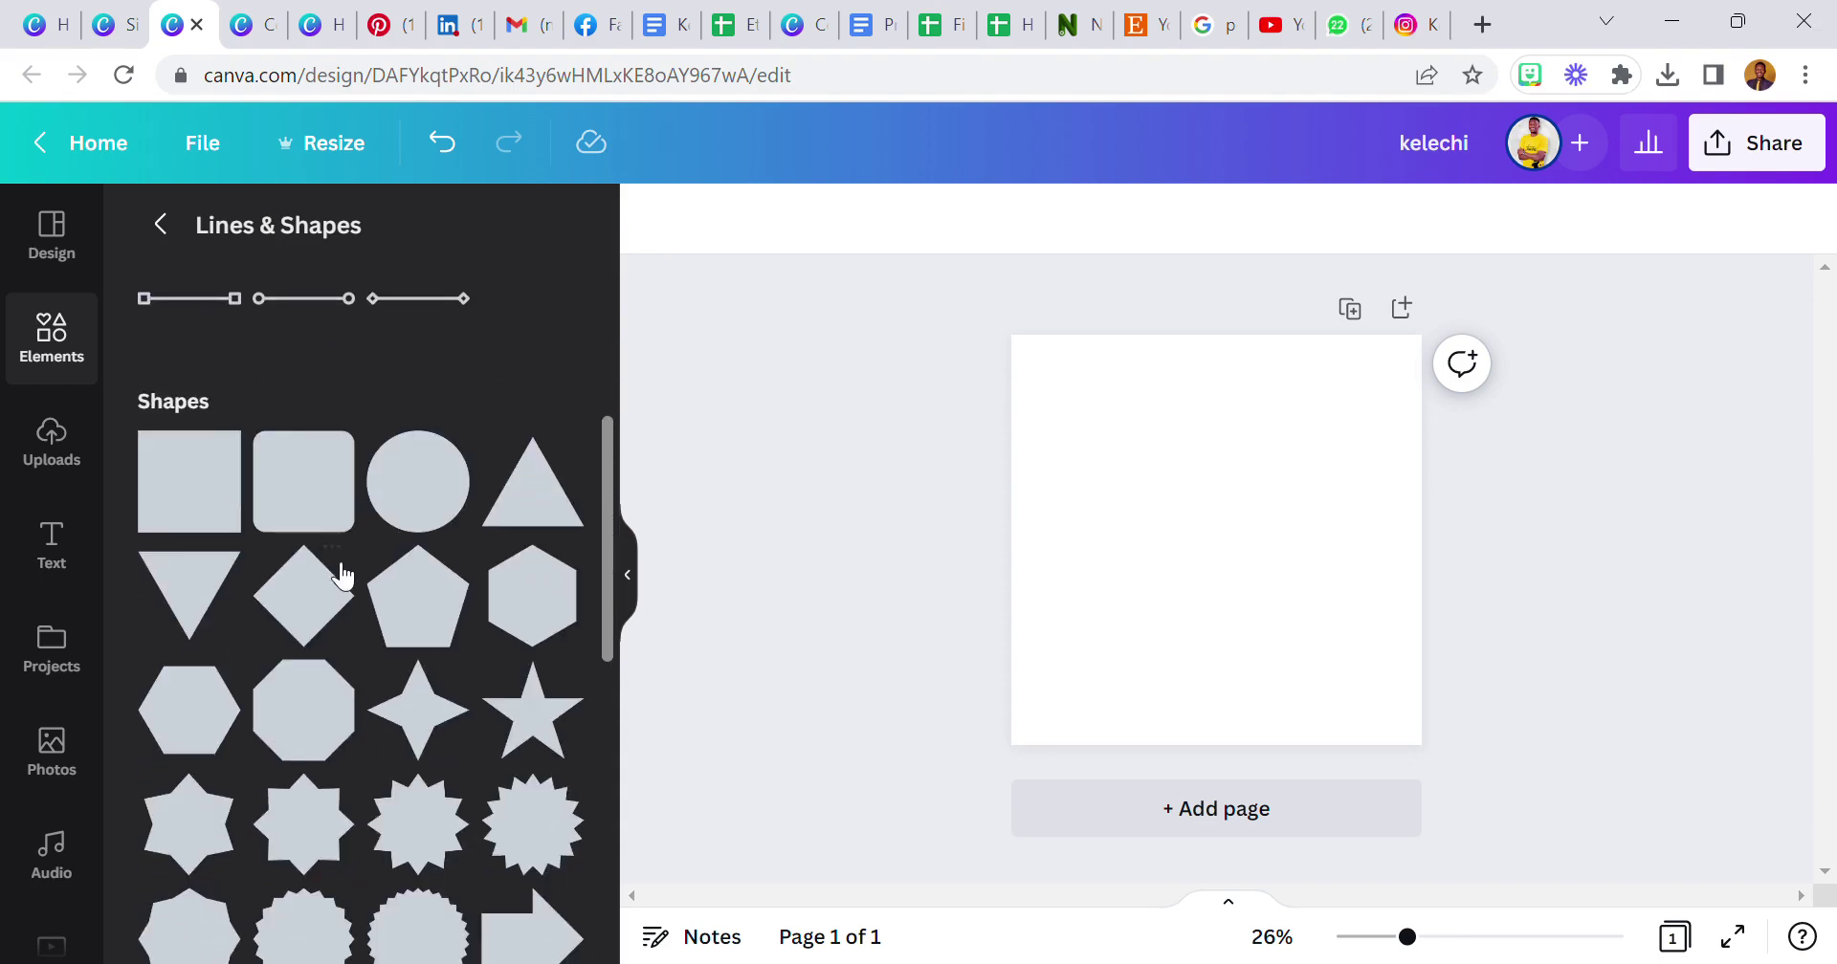
- Add and delete a second yellow square, then a yellow circle
click(186, 507)
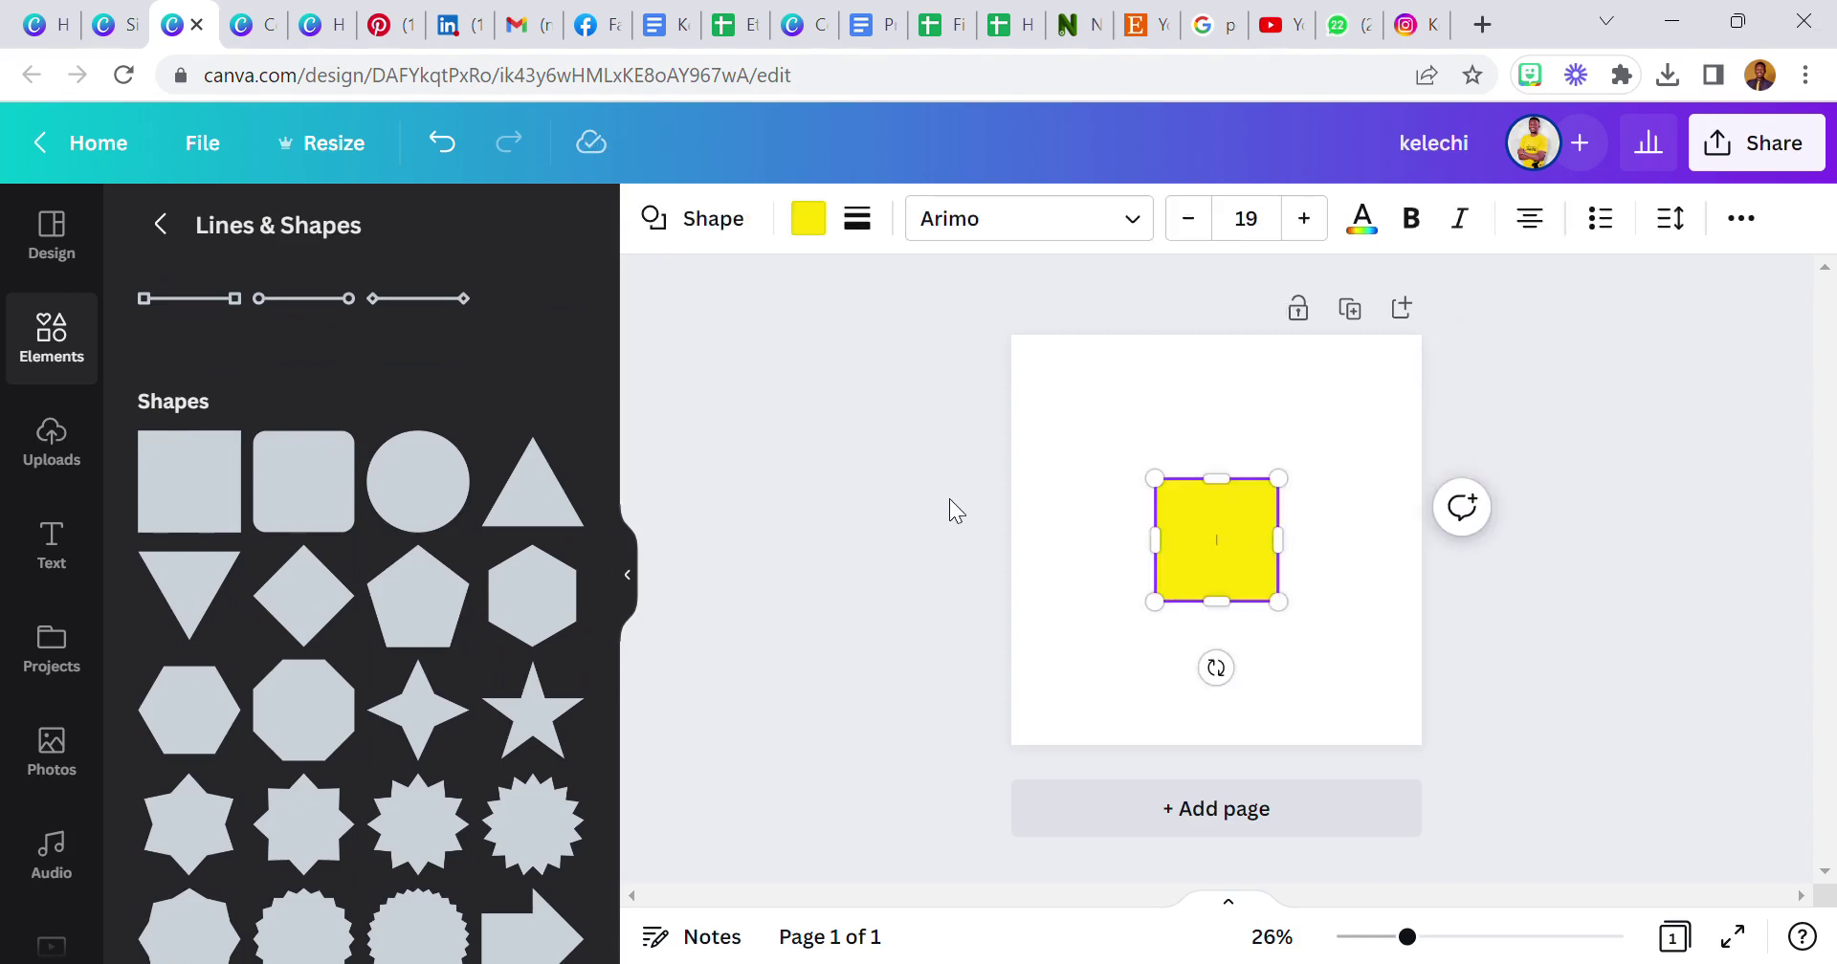
click(1077, 499)
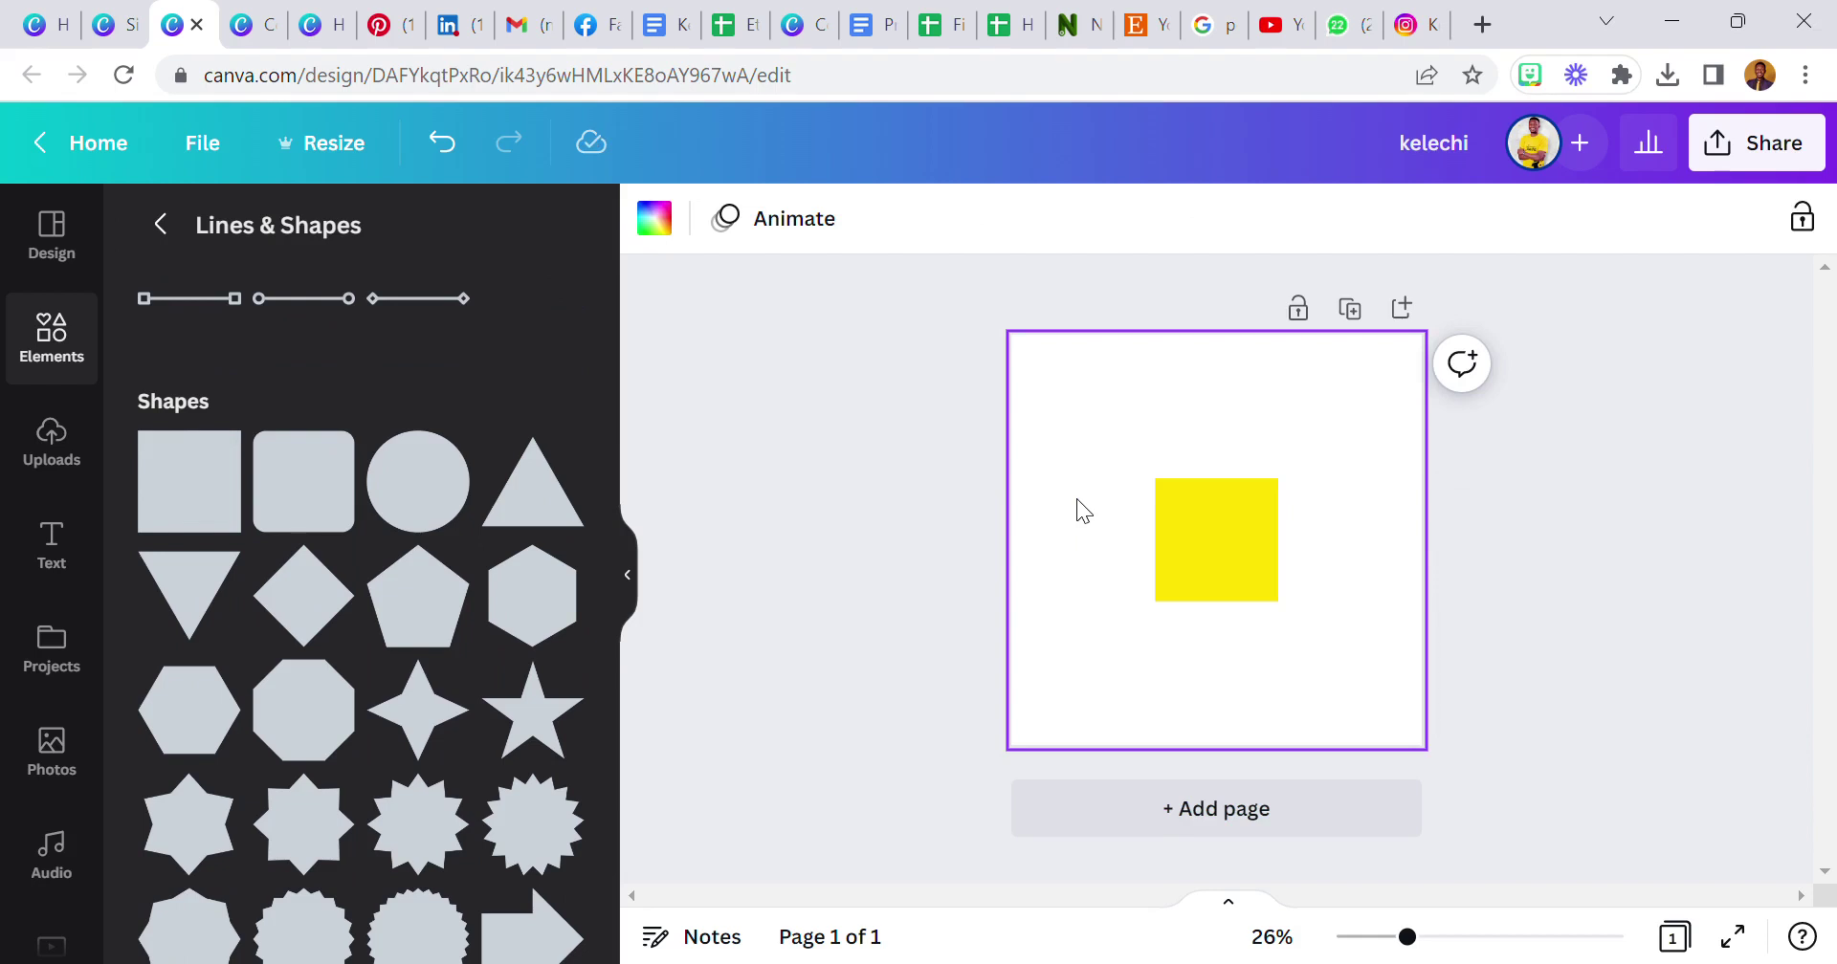
click(1259, 499)
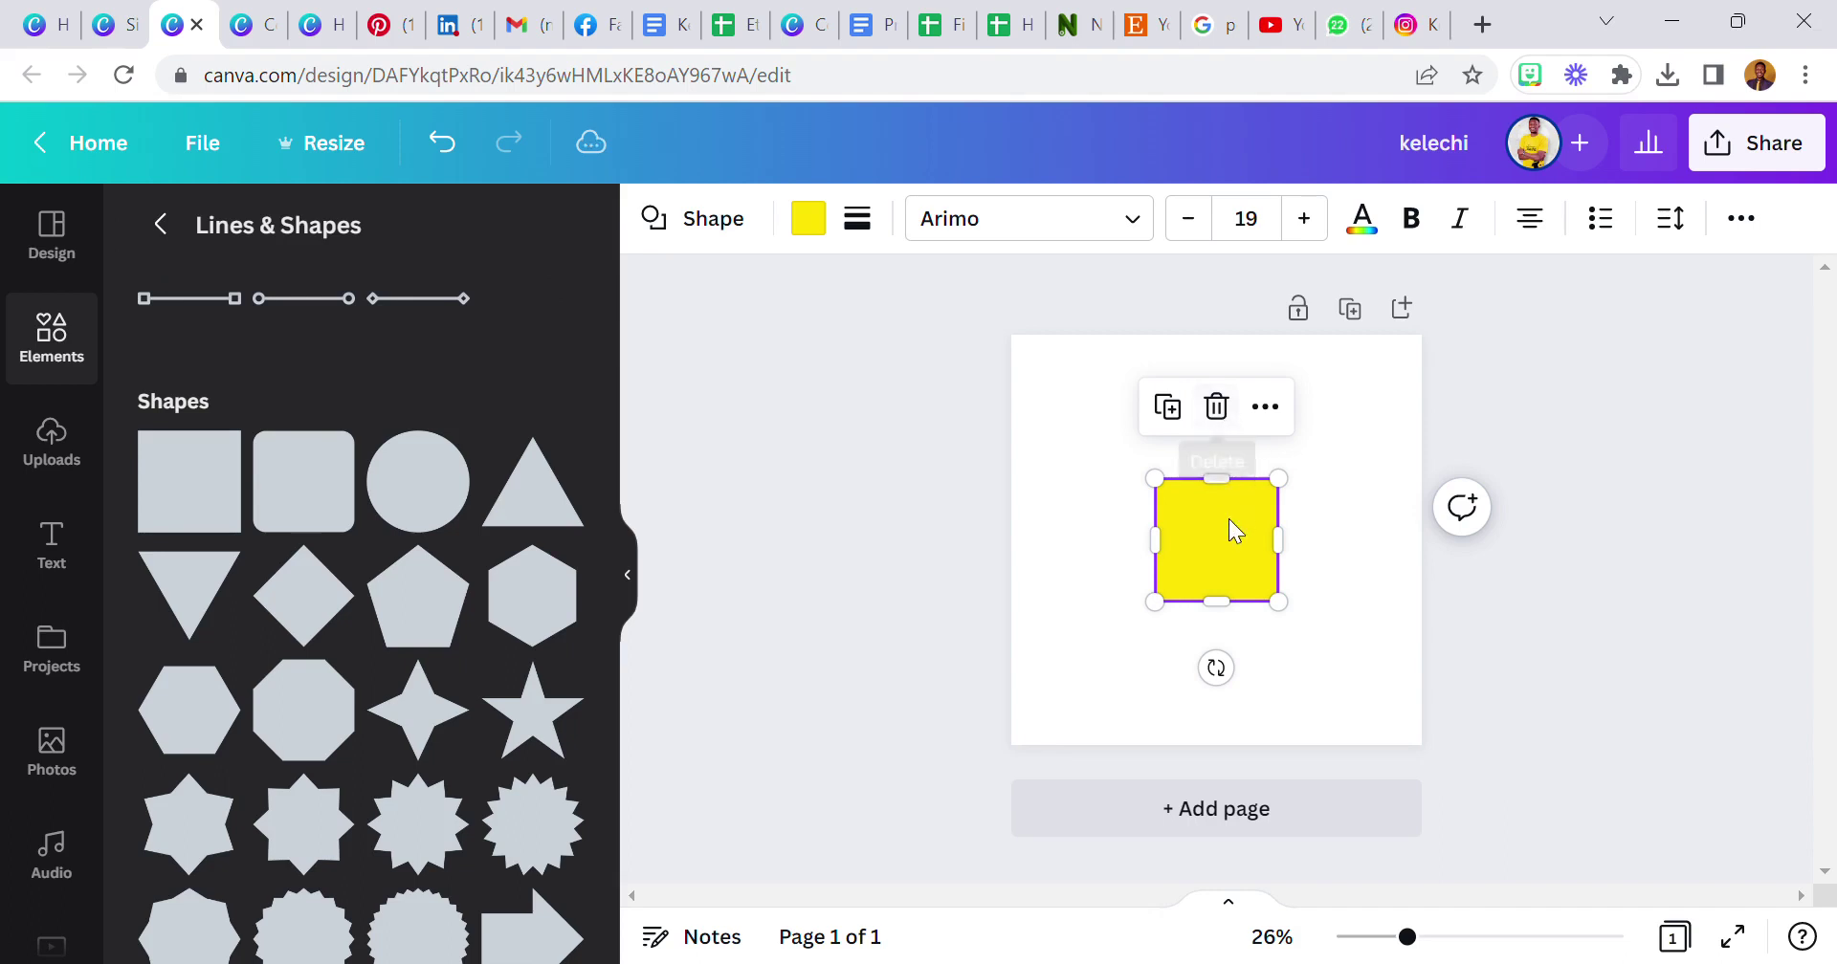
click(1116, 590)
click(1168, 585)
click(1214, 408)
click(438, 500)
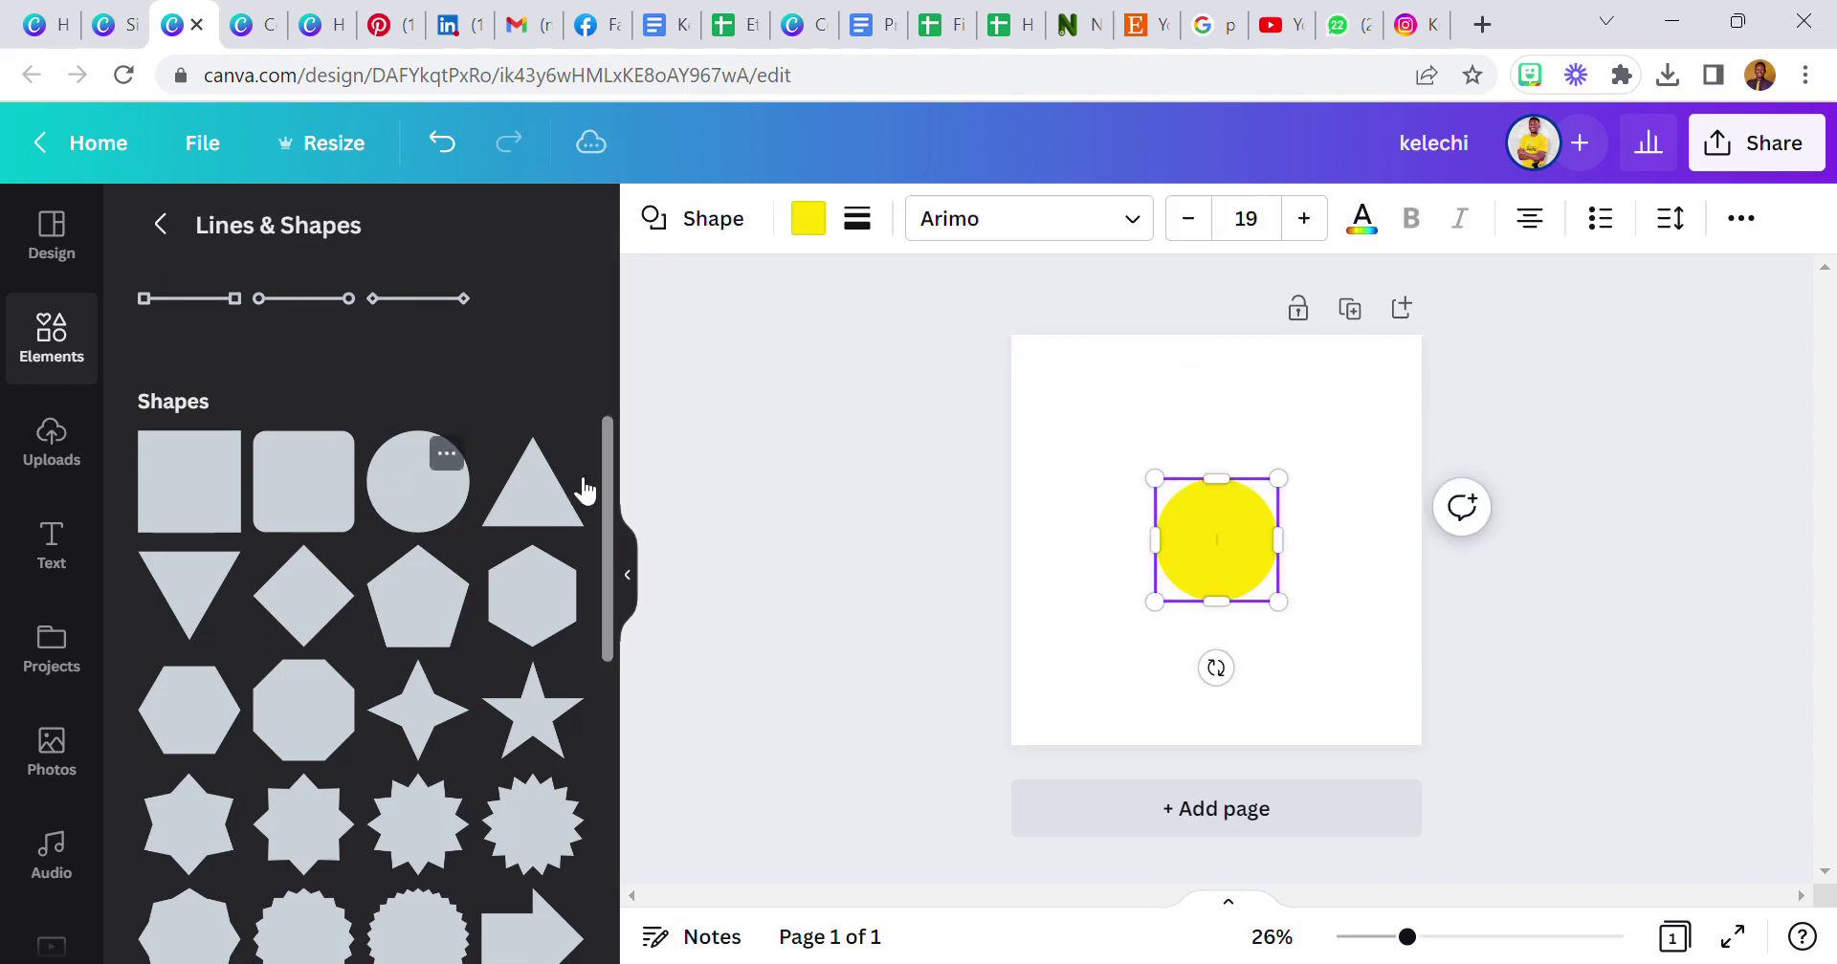
click(1221, 526)
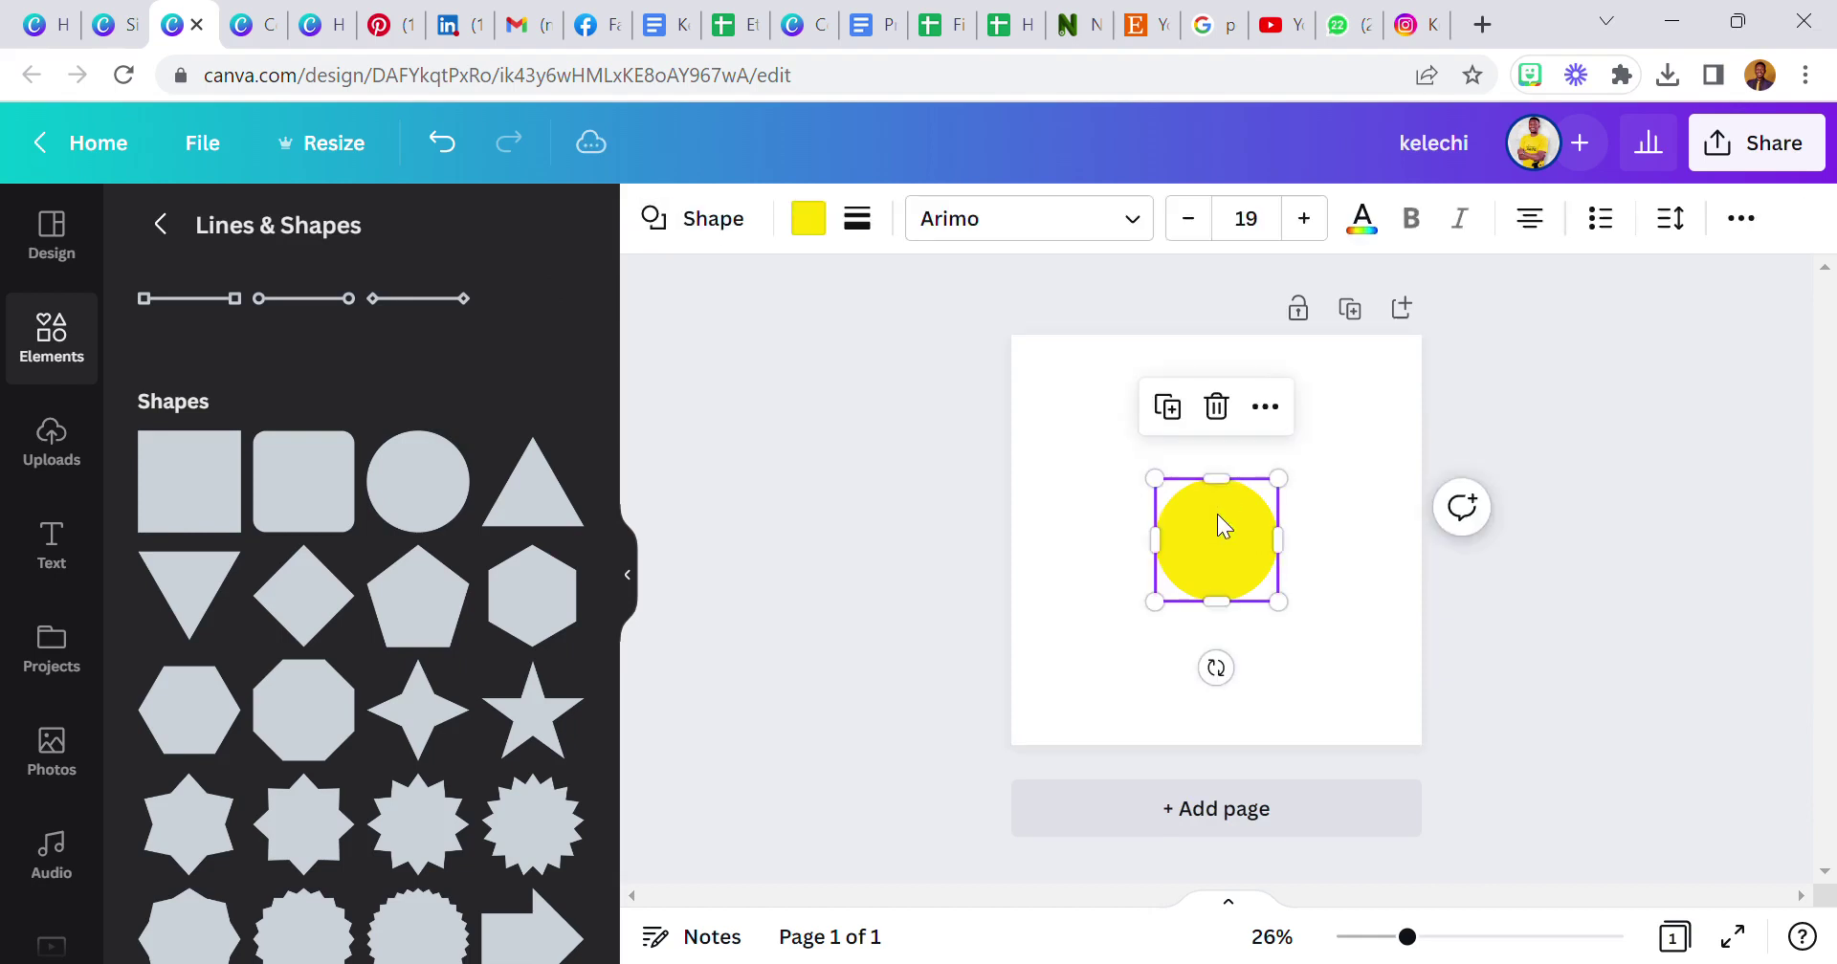
click(1216, 408)
- Add one more yellow square and delete it, leaving the page blank
click(305, 493)
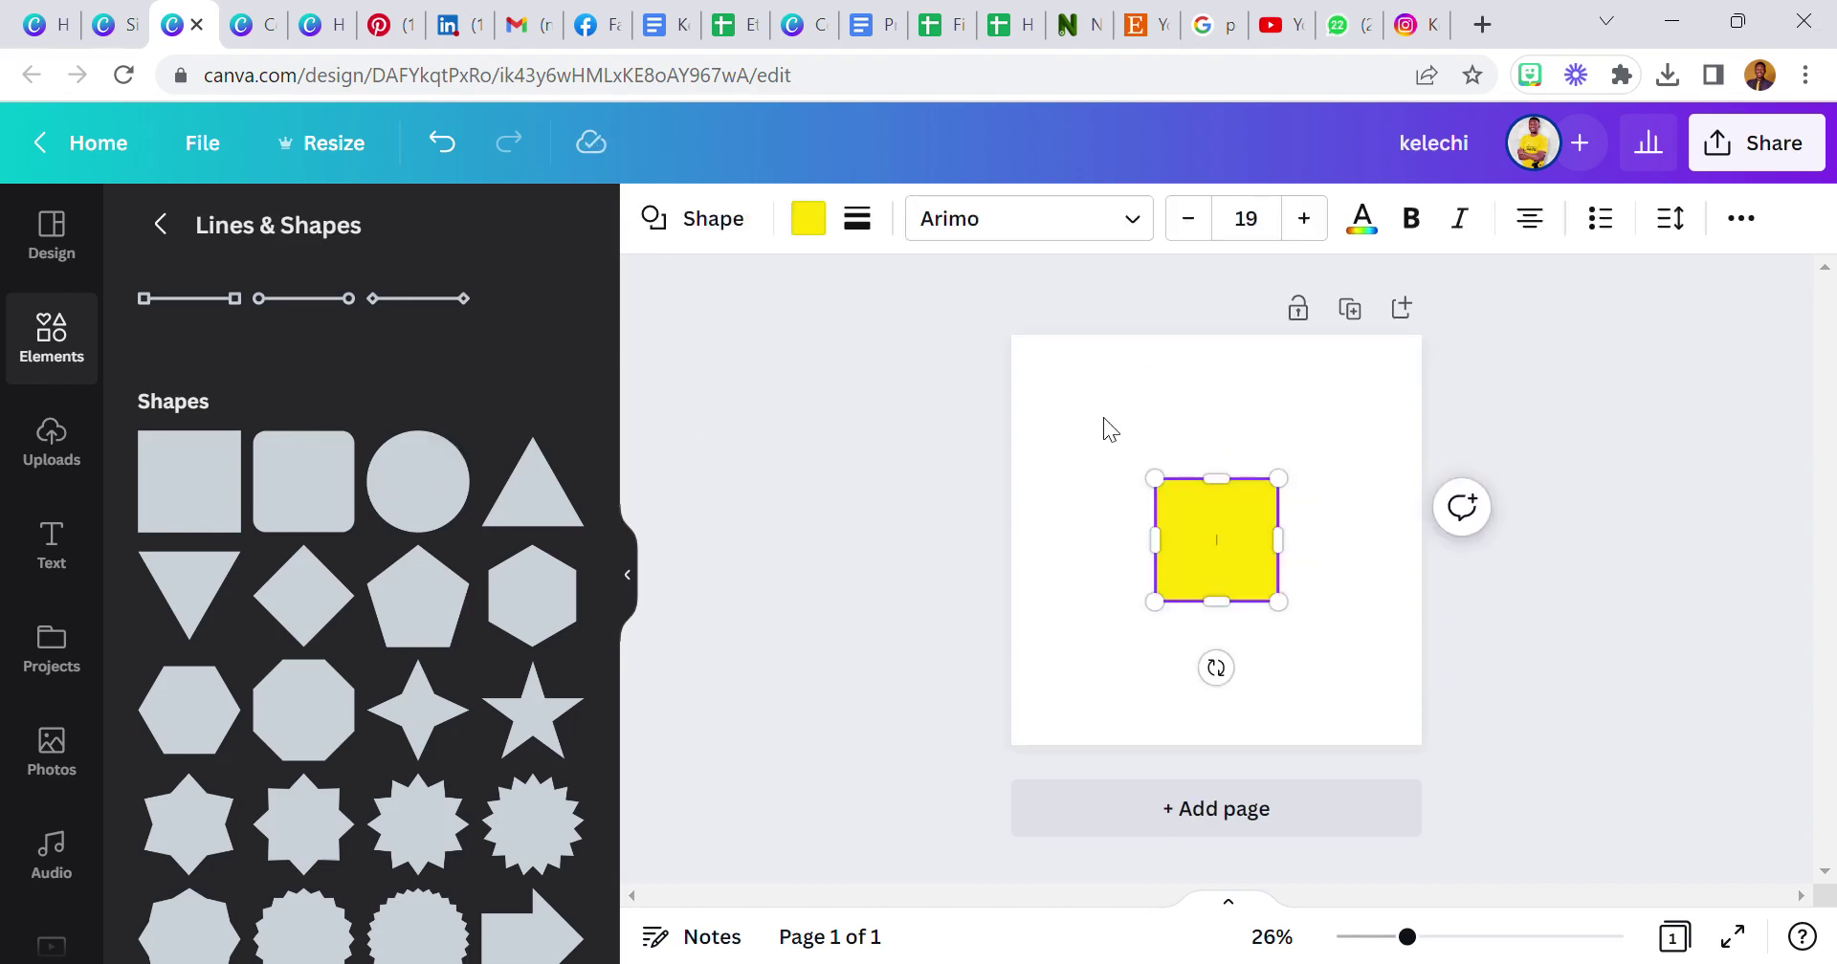
click(1127, 412)
click(1202, 511)
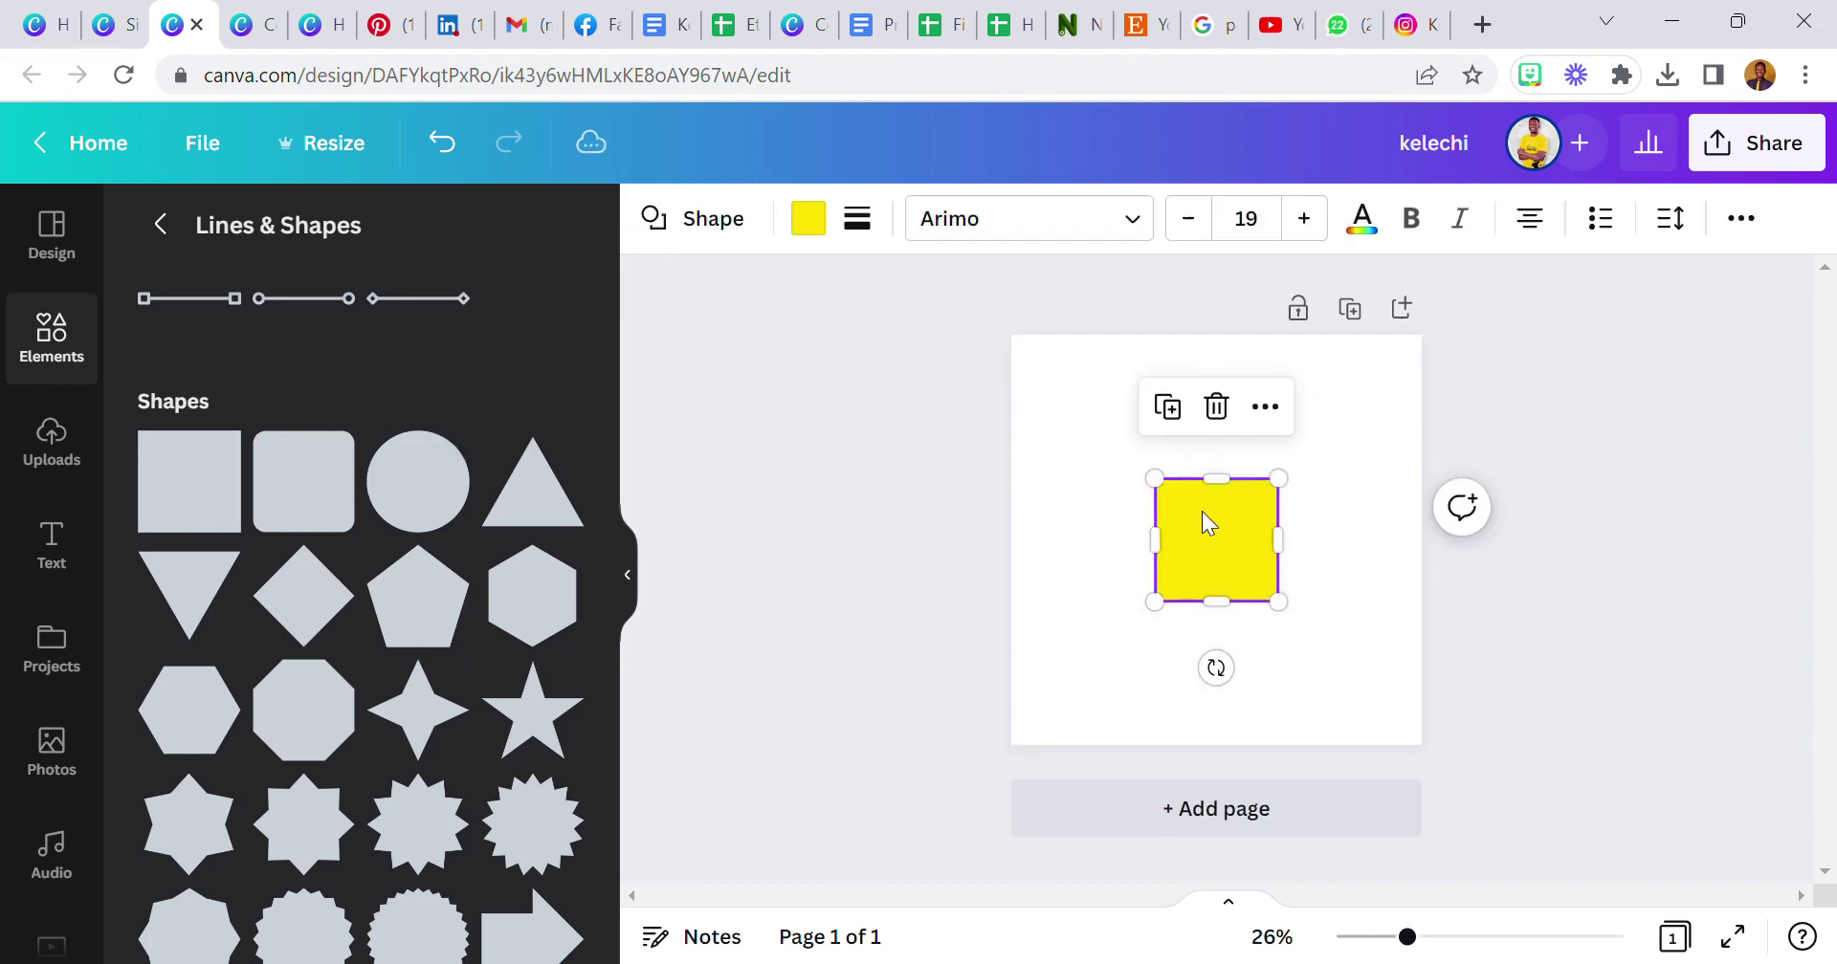
click(1217, 409)
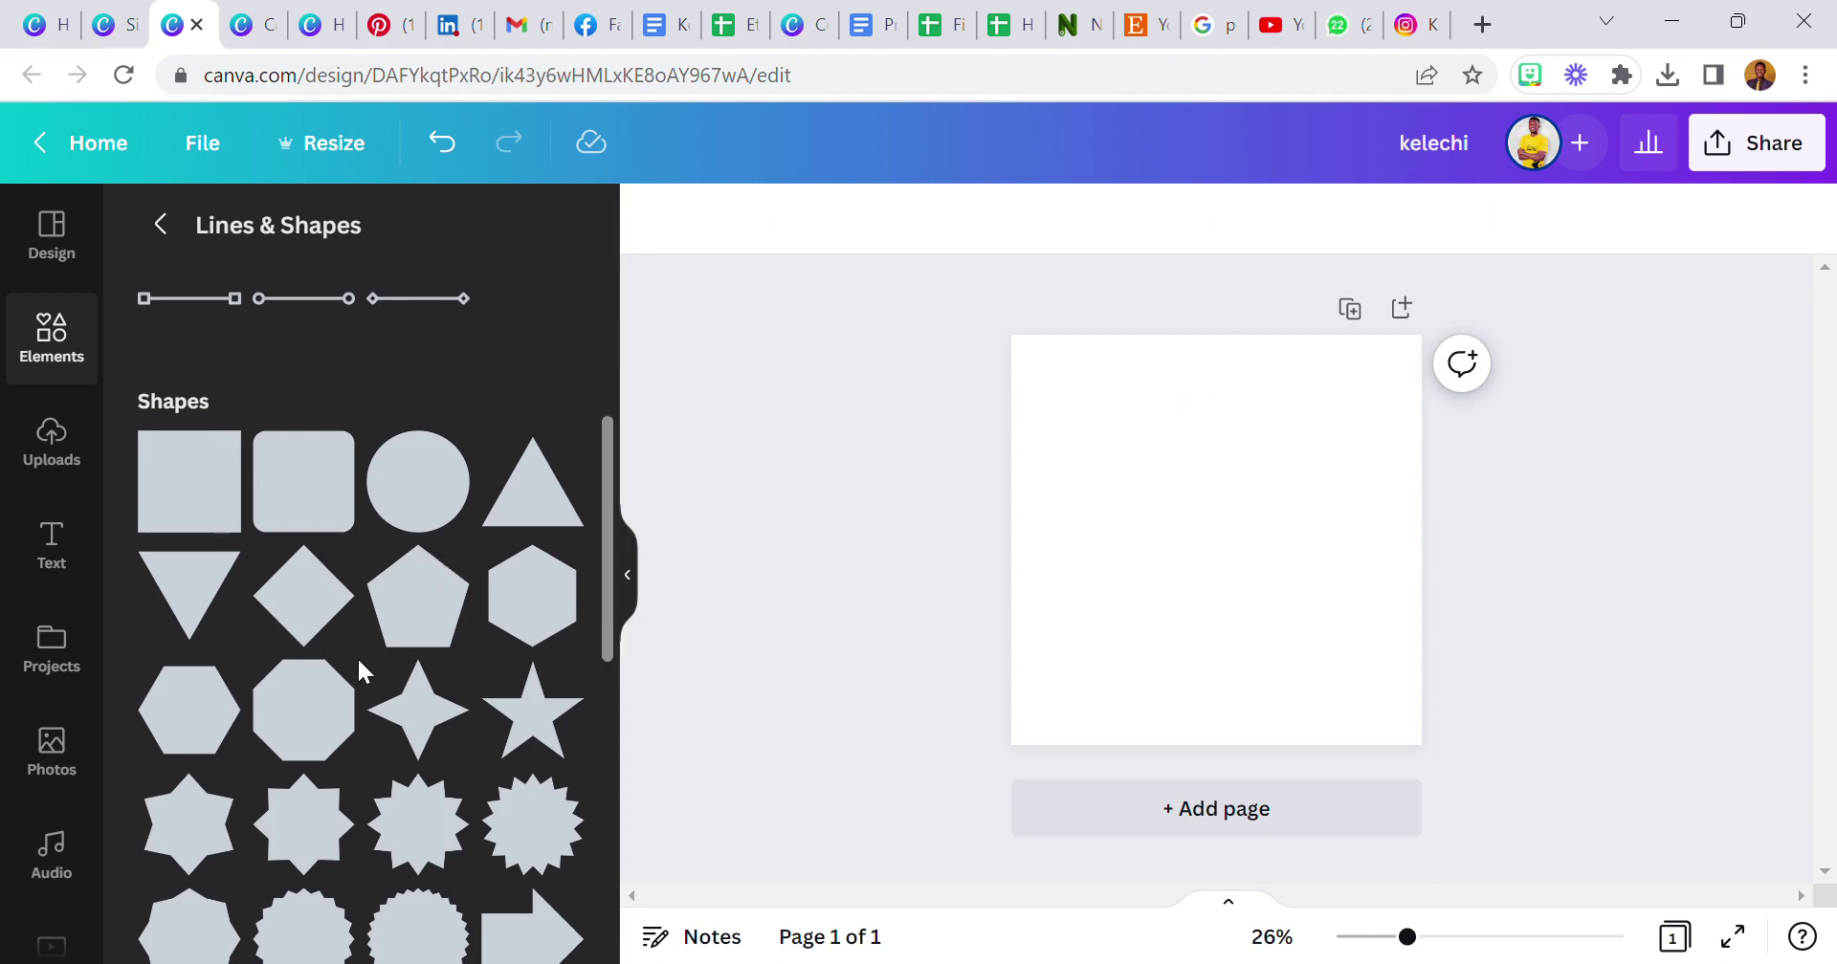
- Go to the Canva home page and scroll the recent designs to the solar technology presentation
click(36, 29)
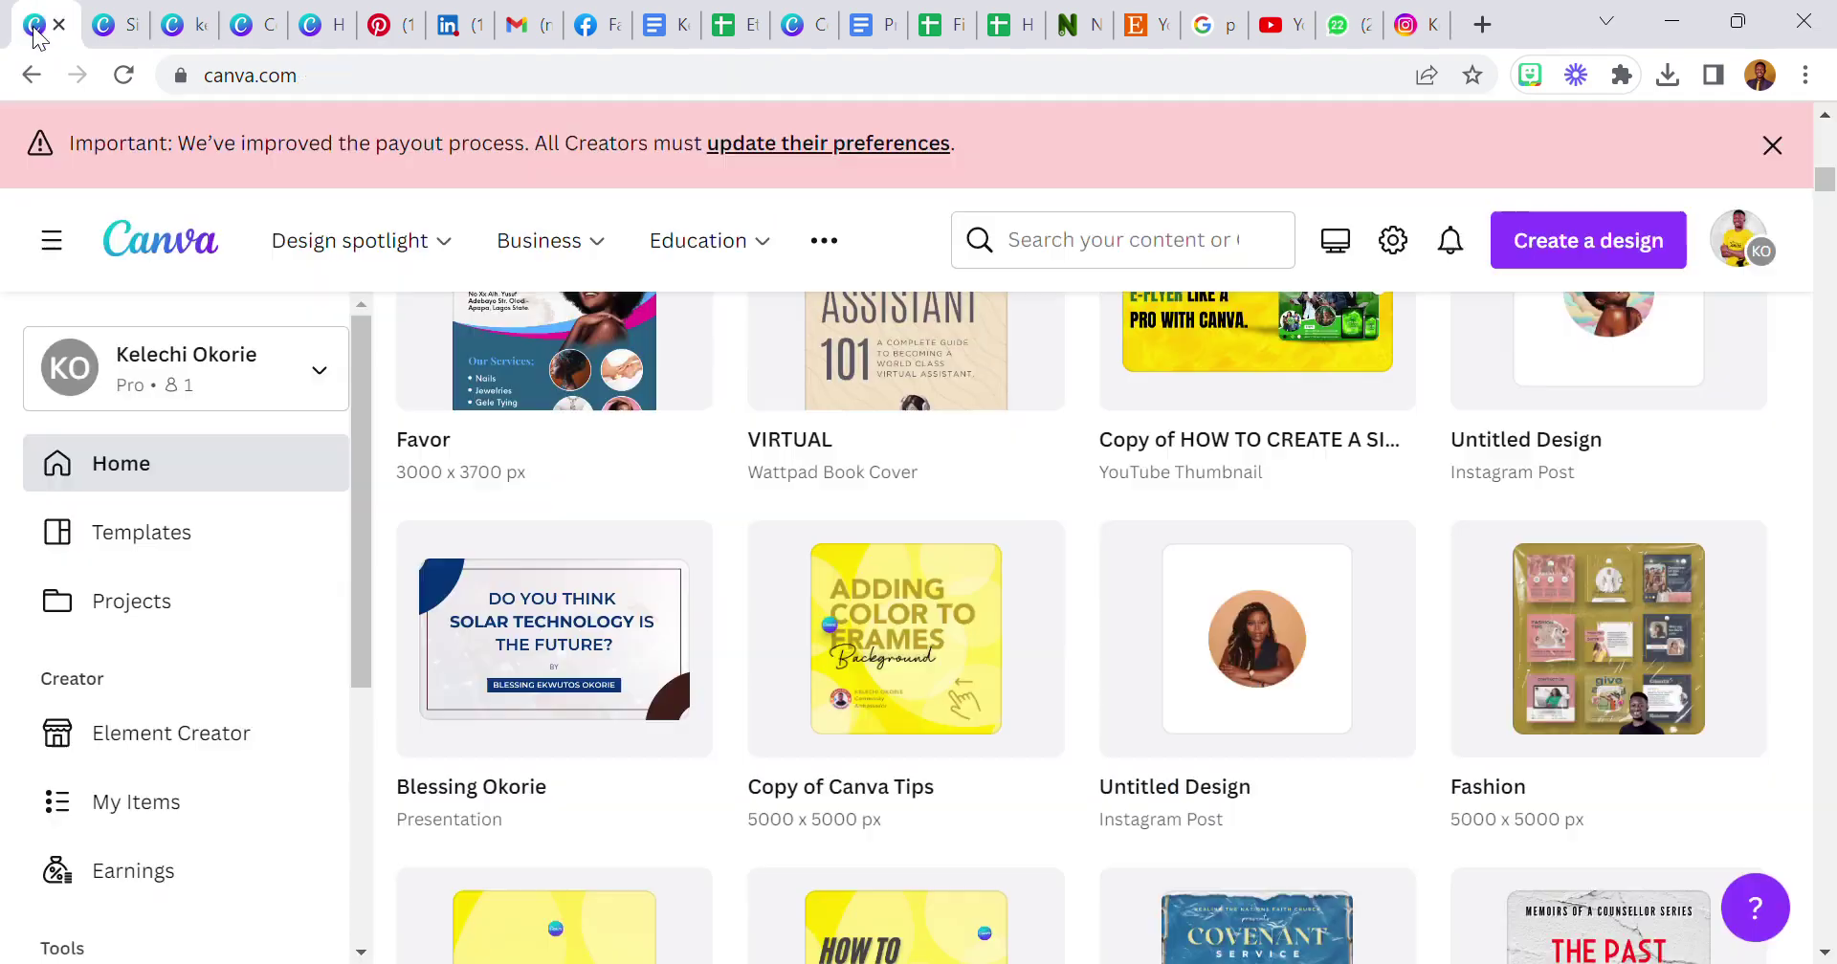
scroll(897, 565, up, 5)
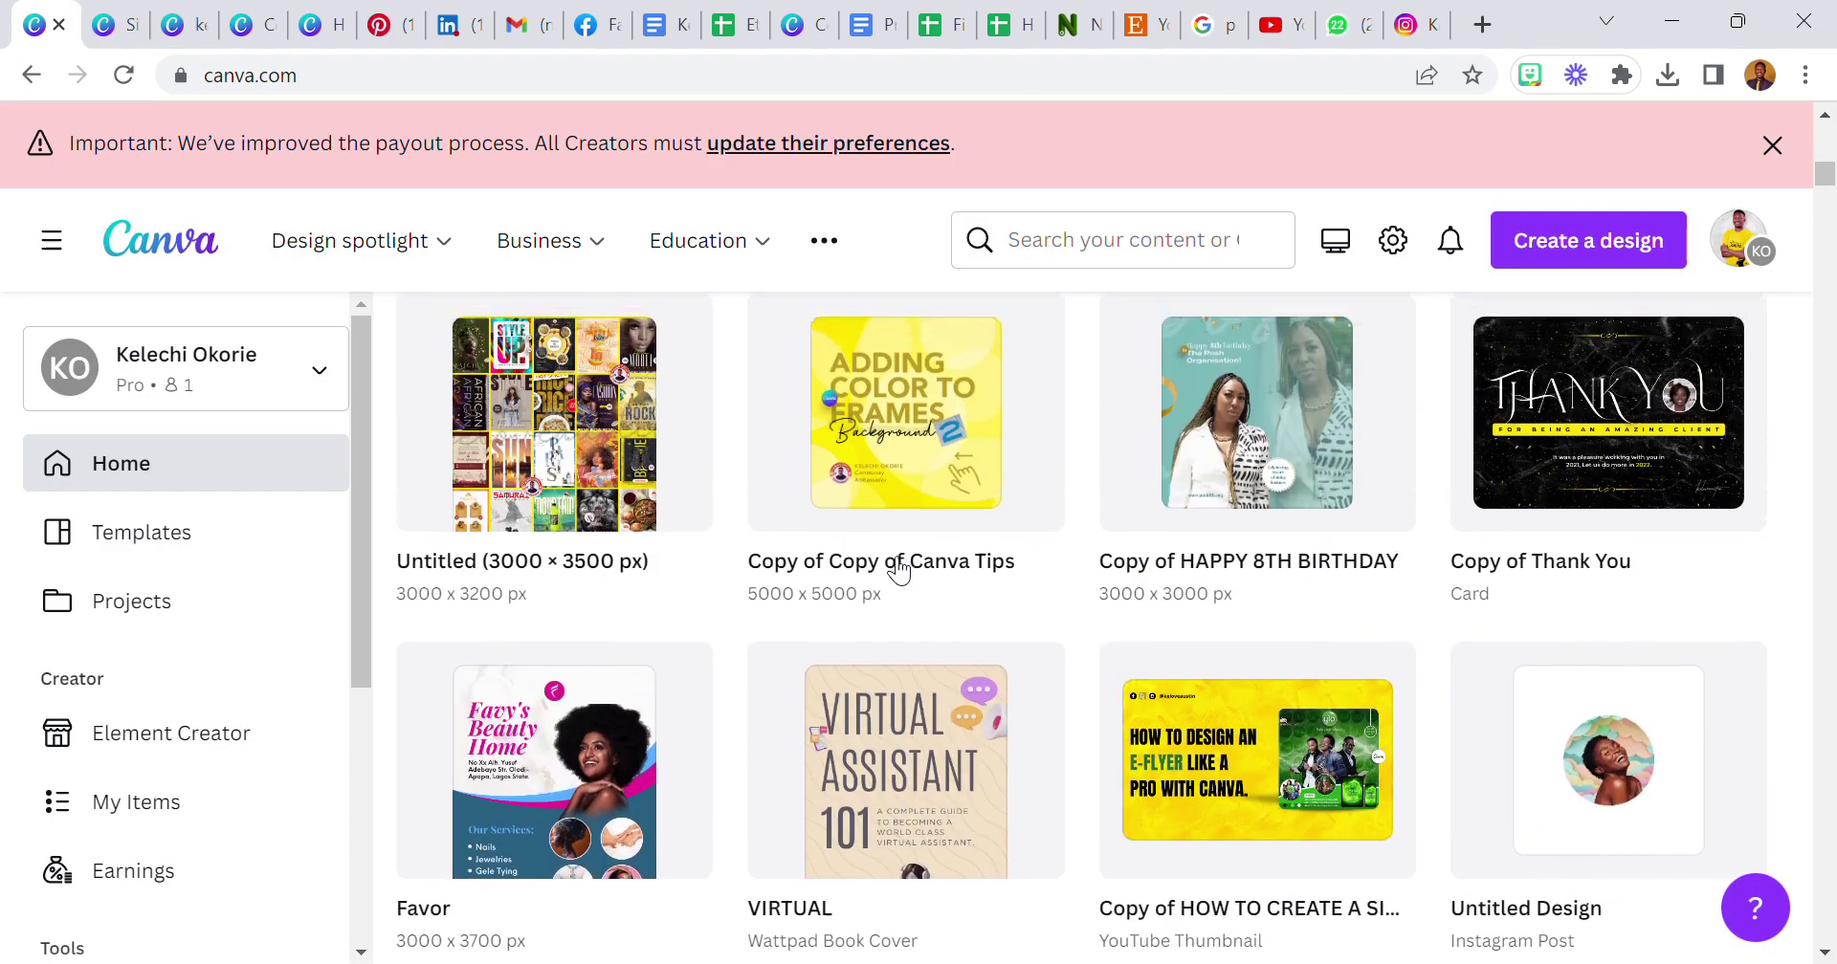
scroll(898, 566, up, 4)
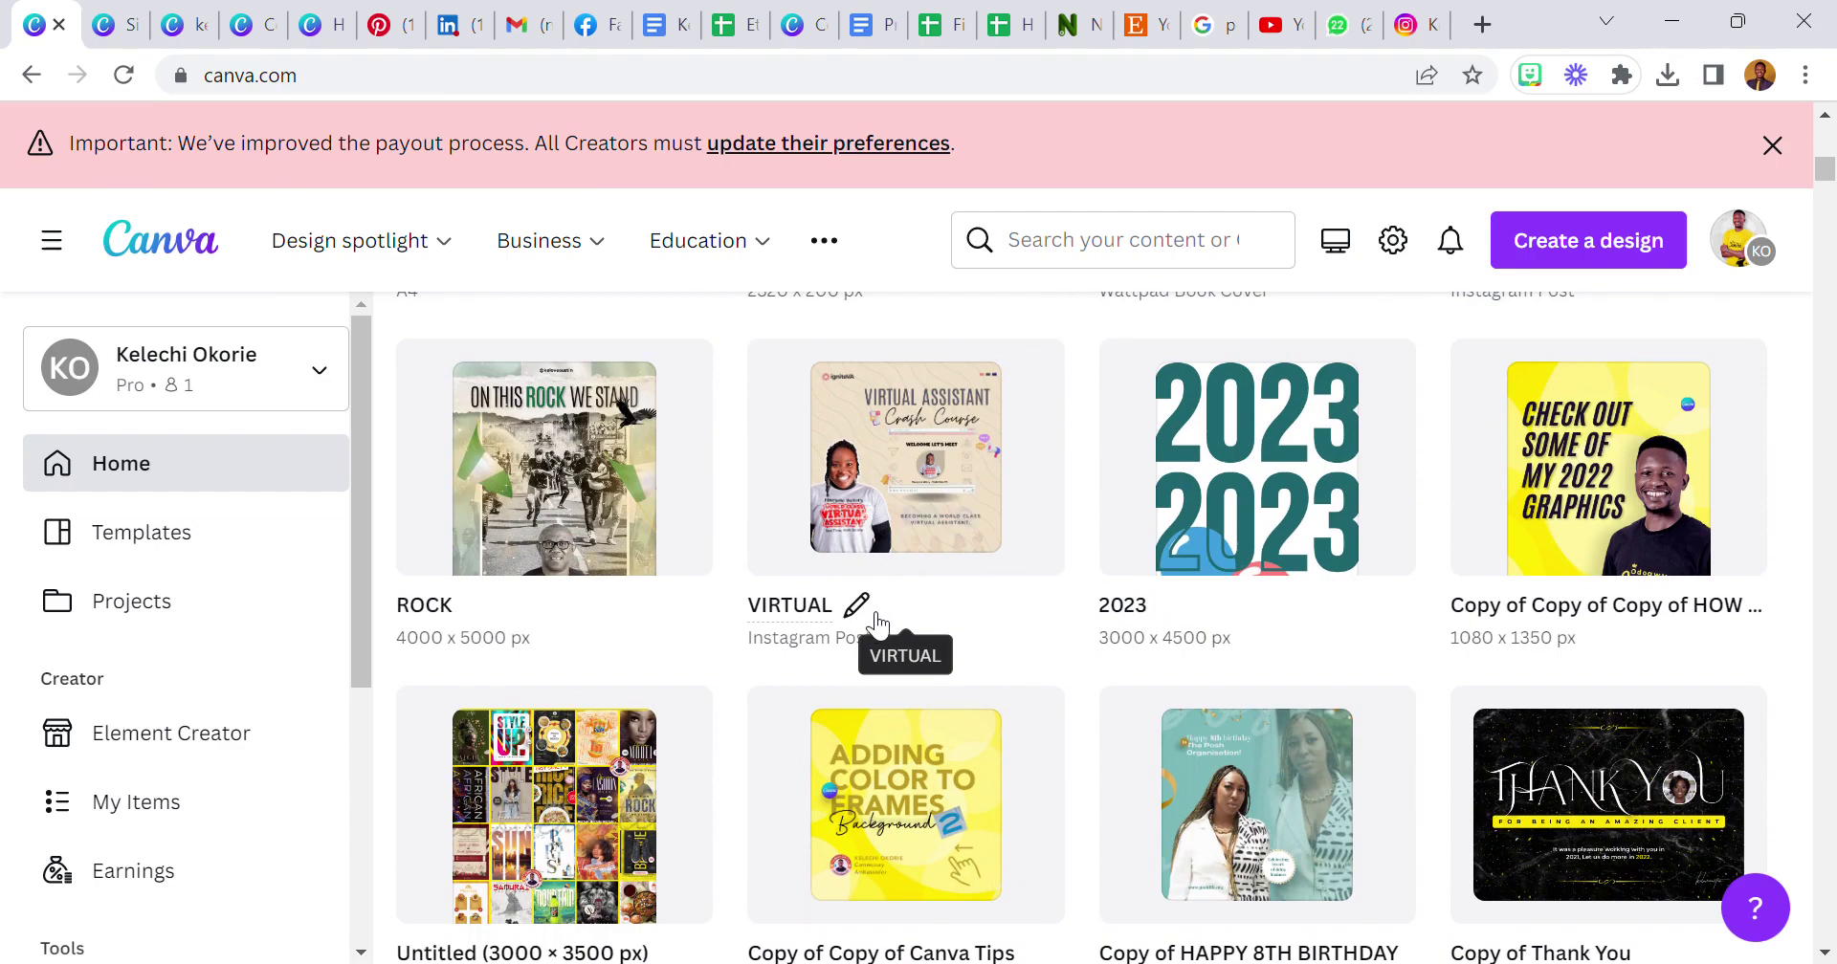
scroll(900, 636, down, 3)
scroll(903, 635, down, 3)
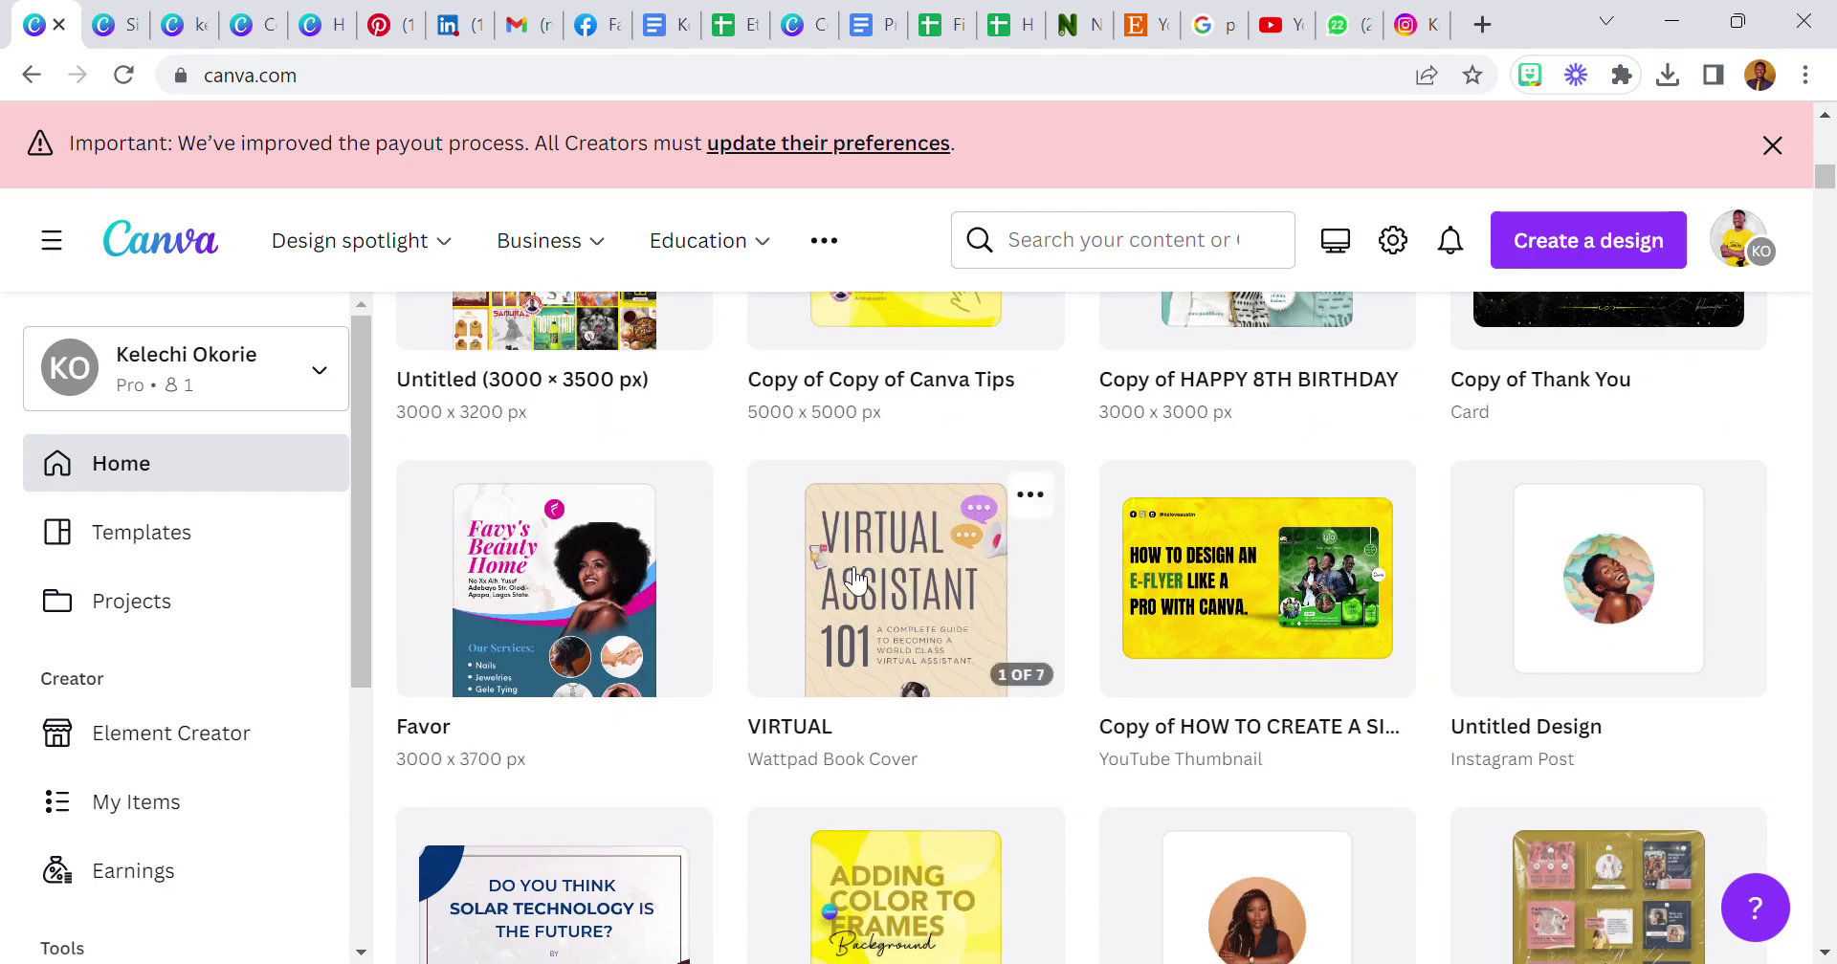
scroll(1363, 564, down, 3)
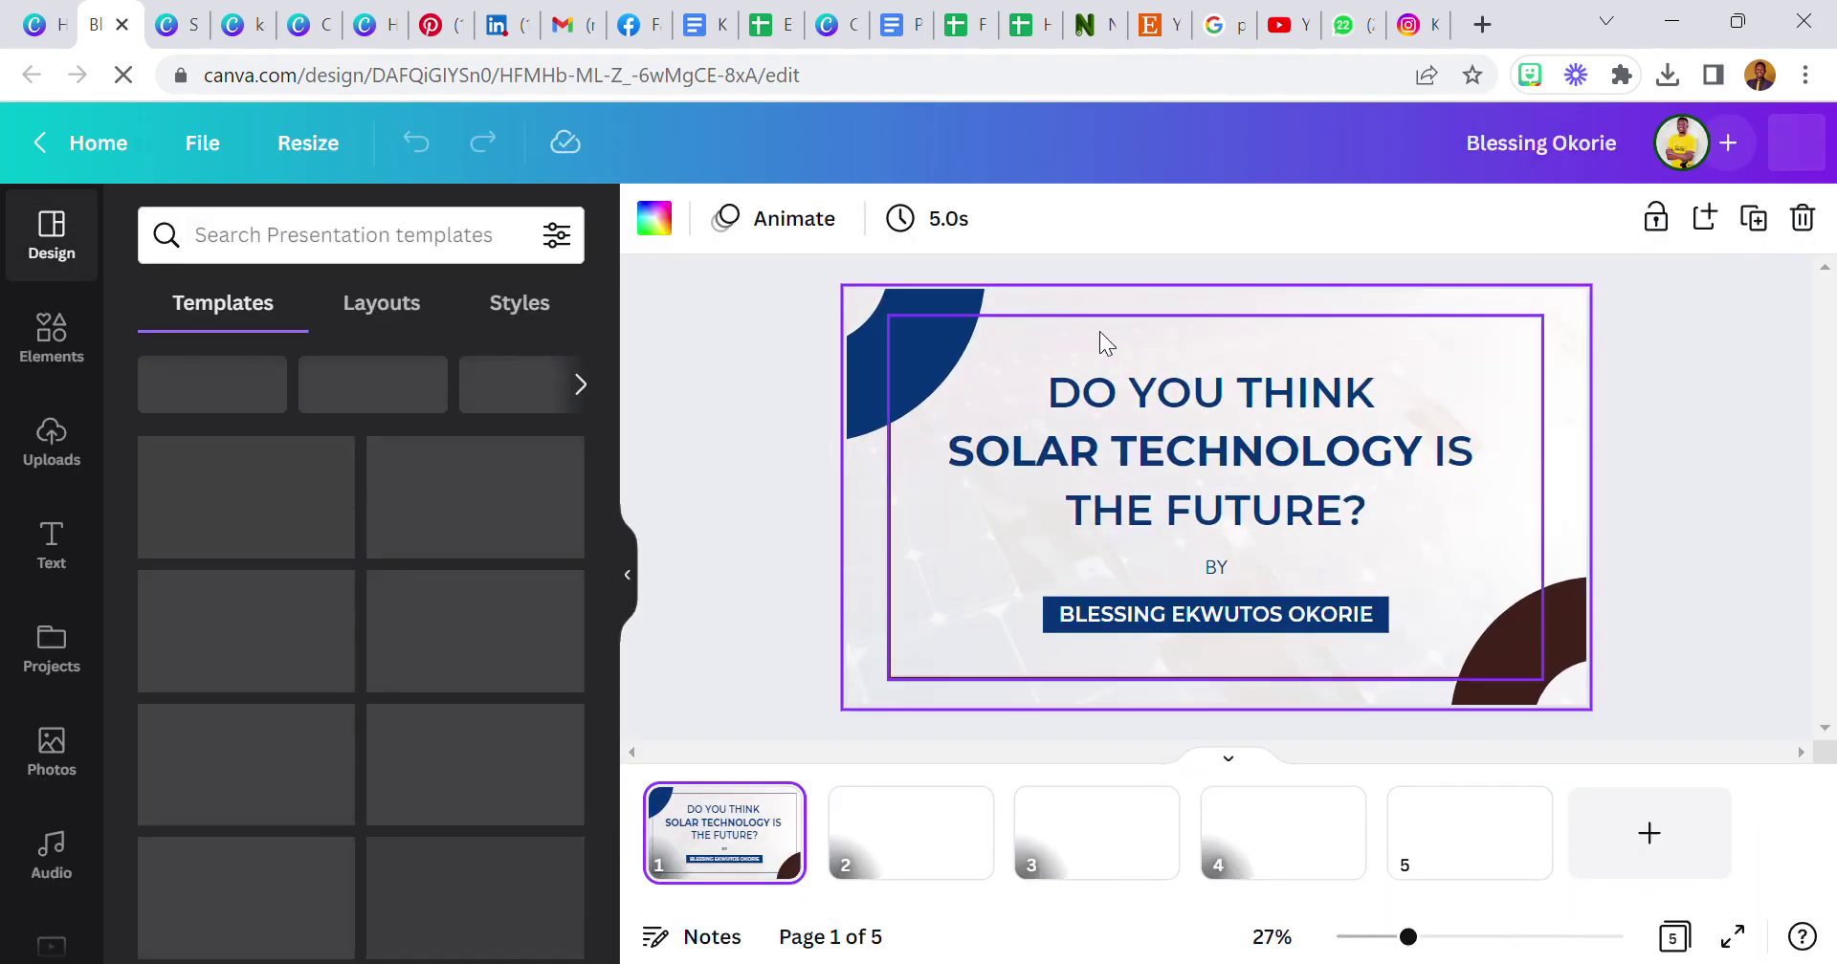
- Select and deselect the title slide's inner frame, then return to the Canva home page
click(1099, 331)
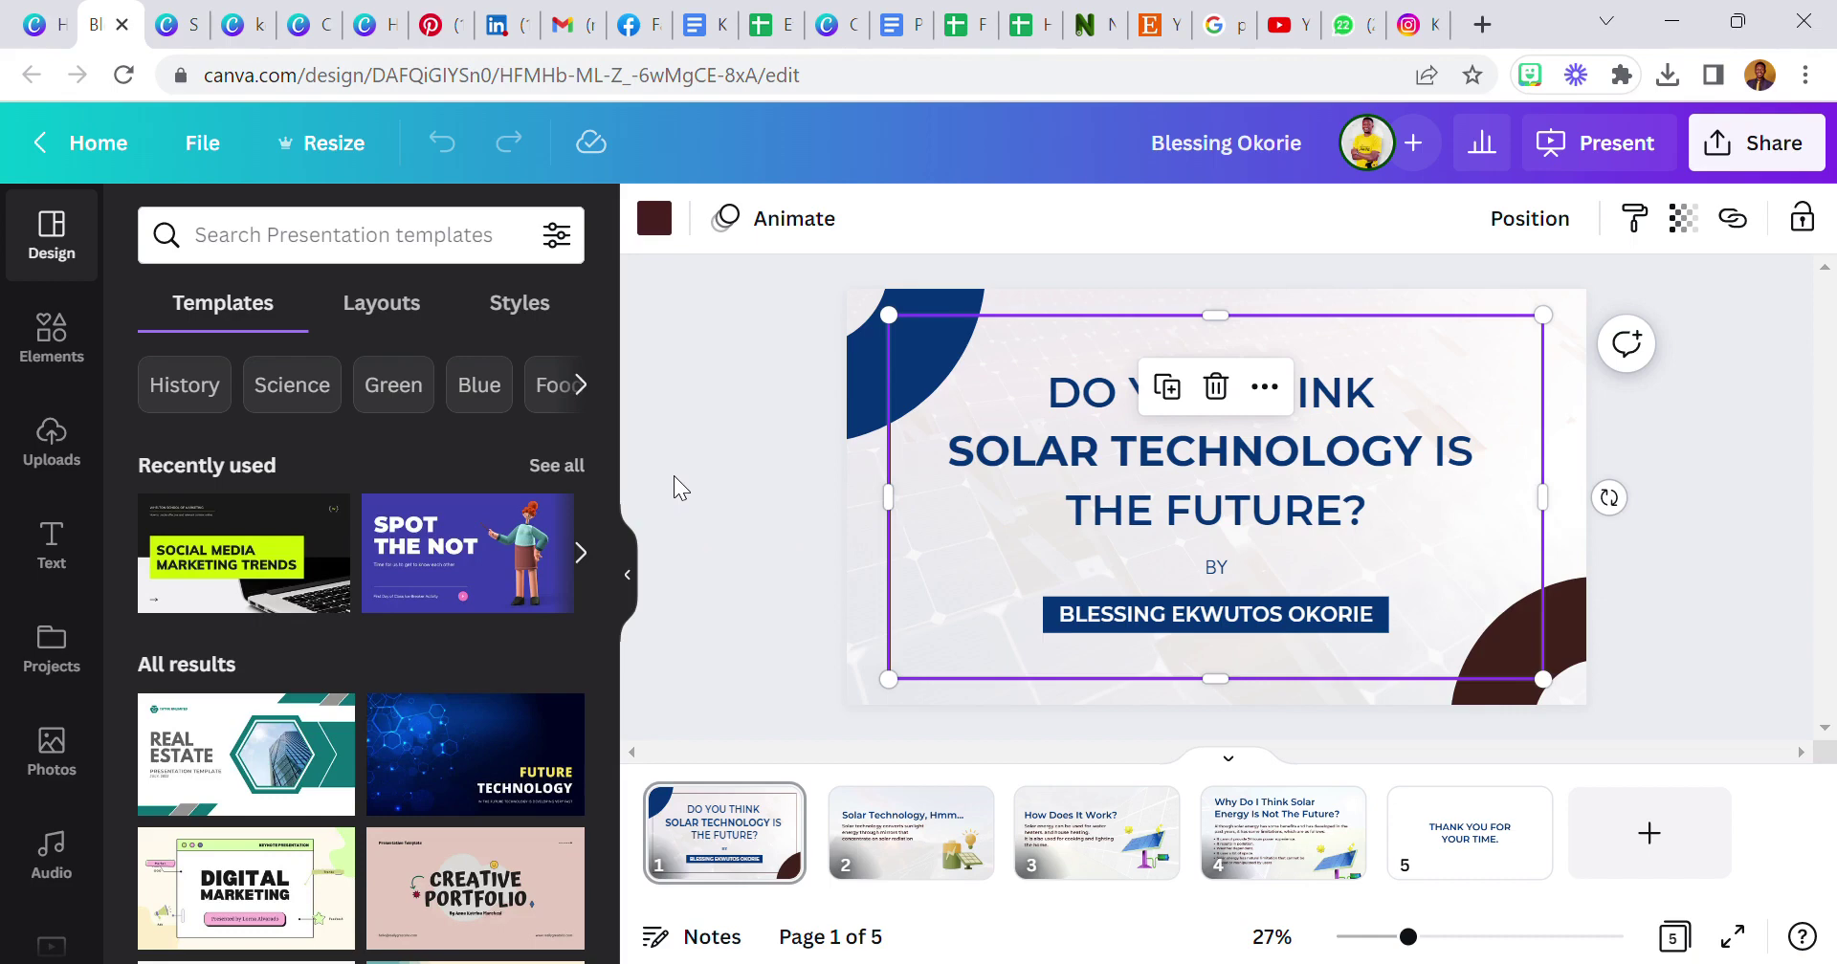
click(708, 498)
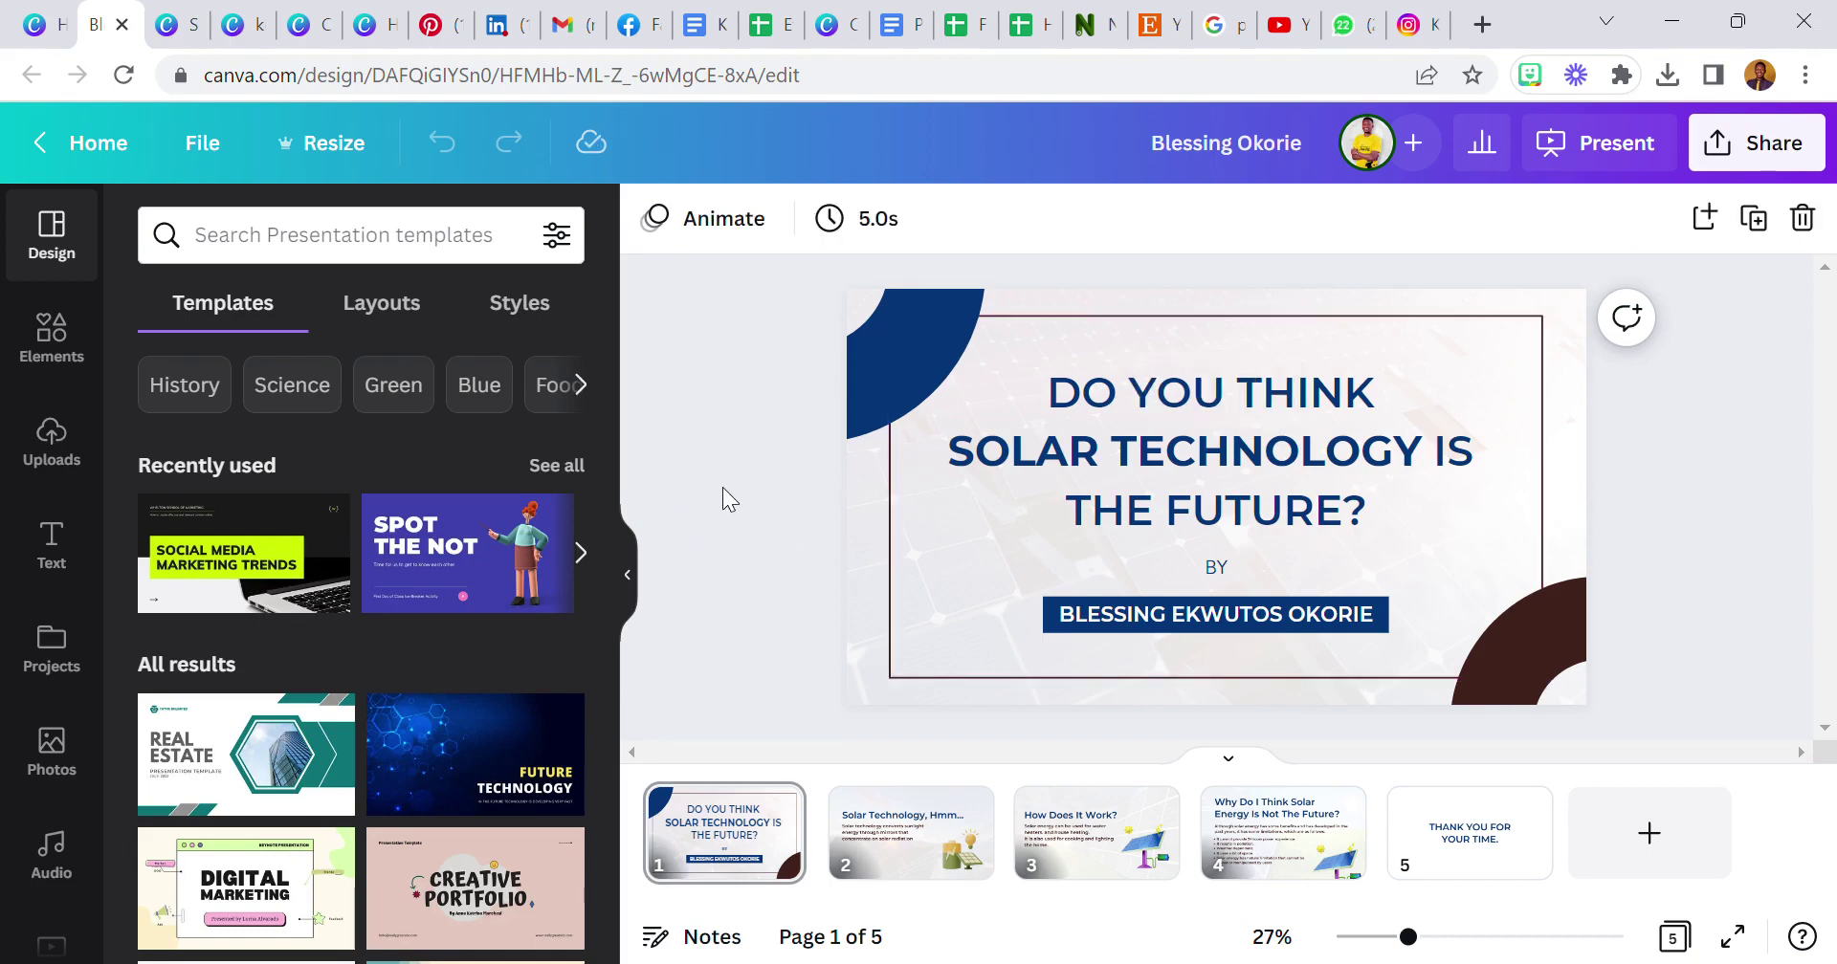
click(34, 36)
scroll(1118, 598, down, 10)
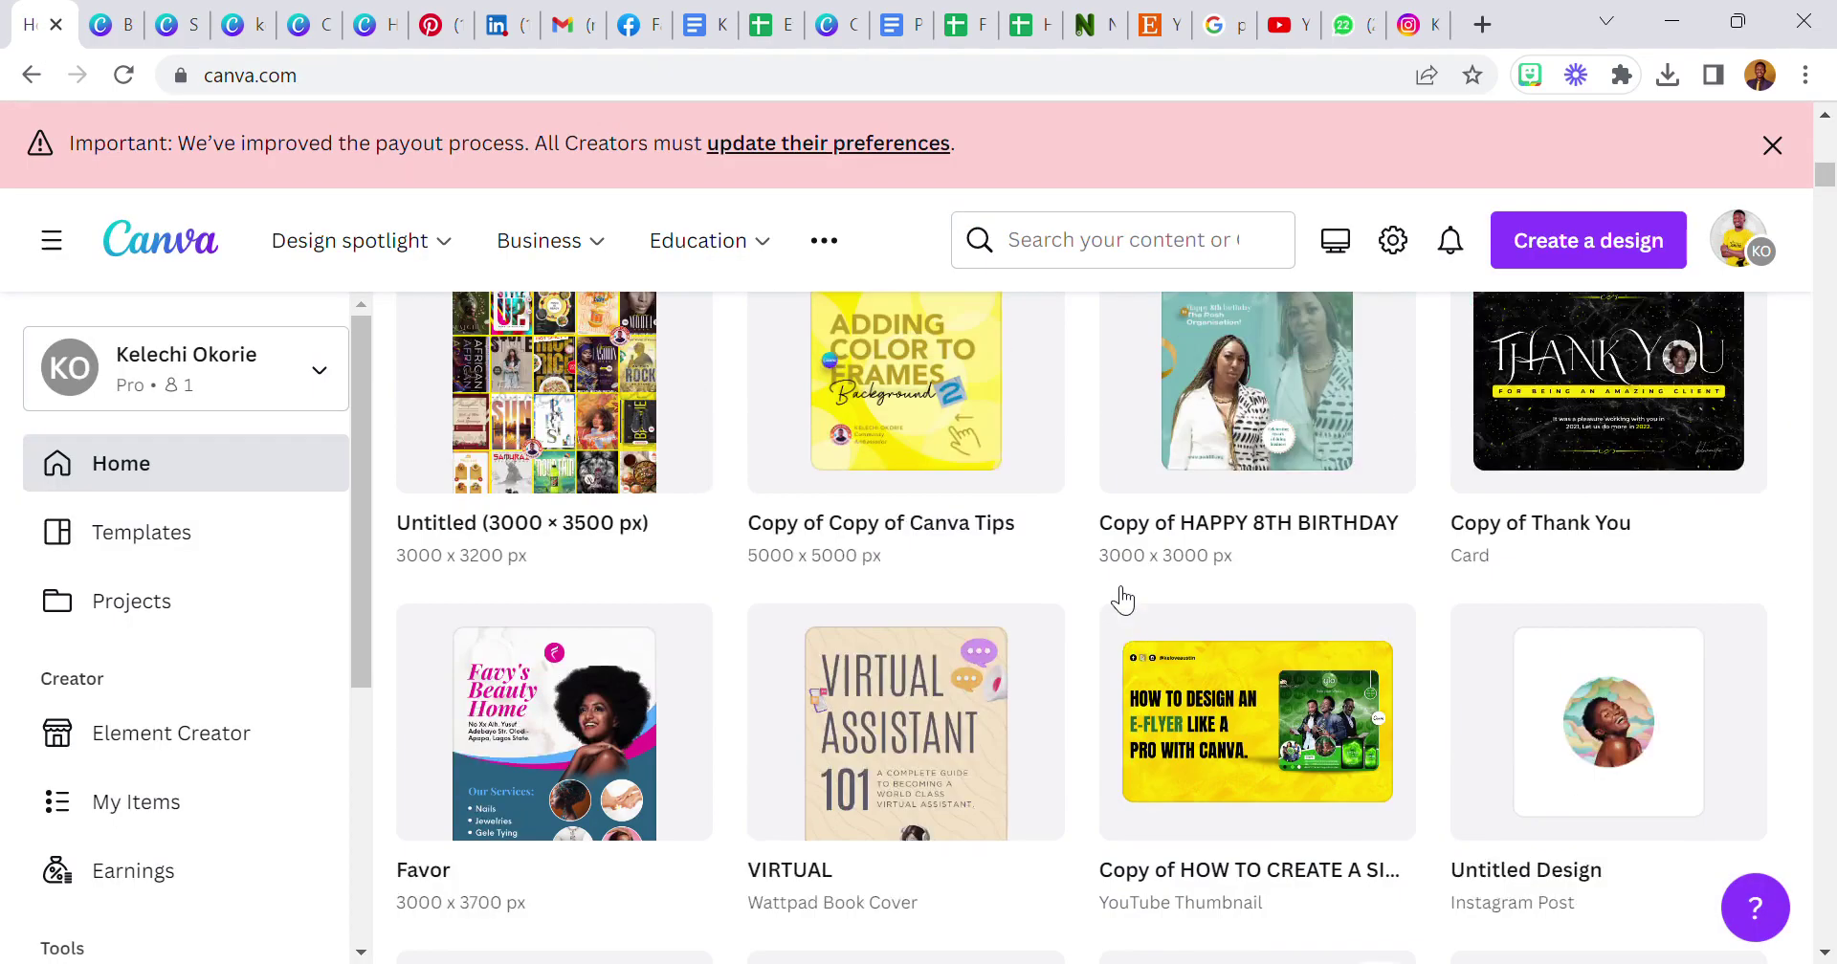
scroll(1124, 623, down, 15)
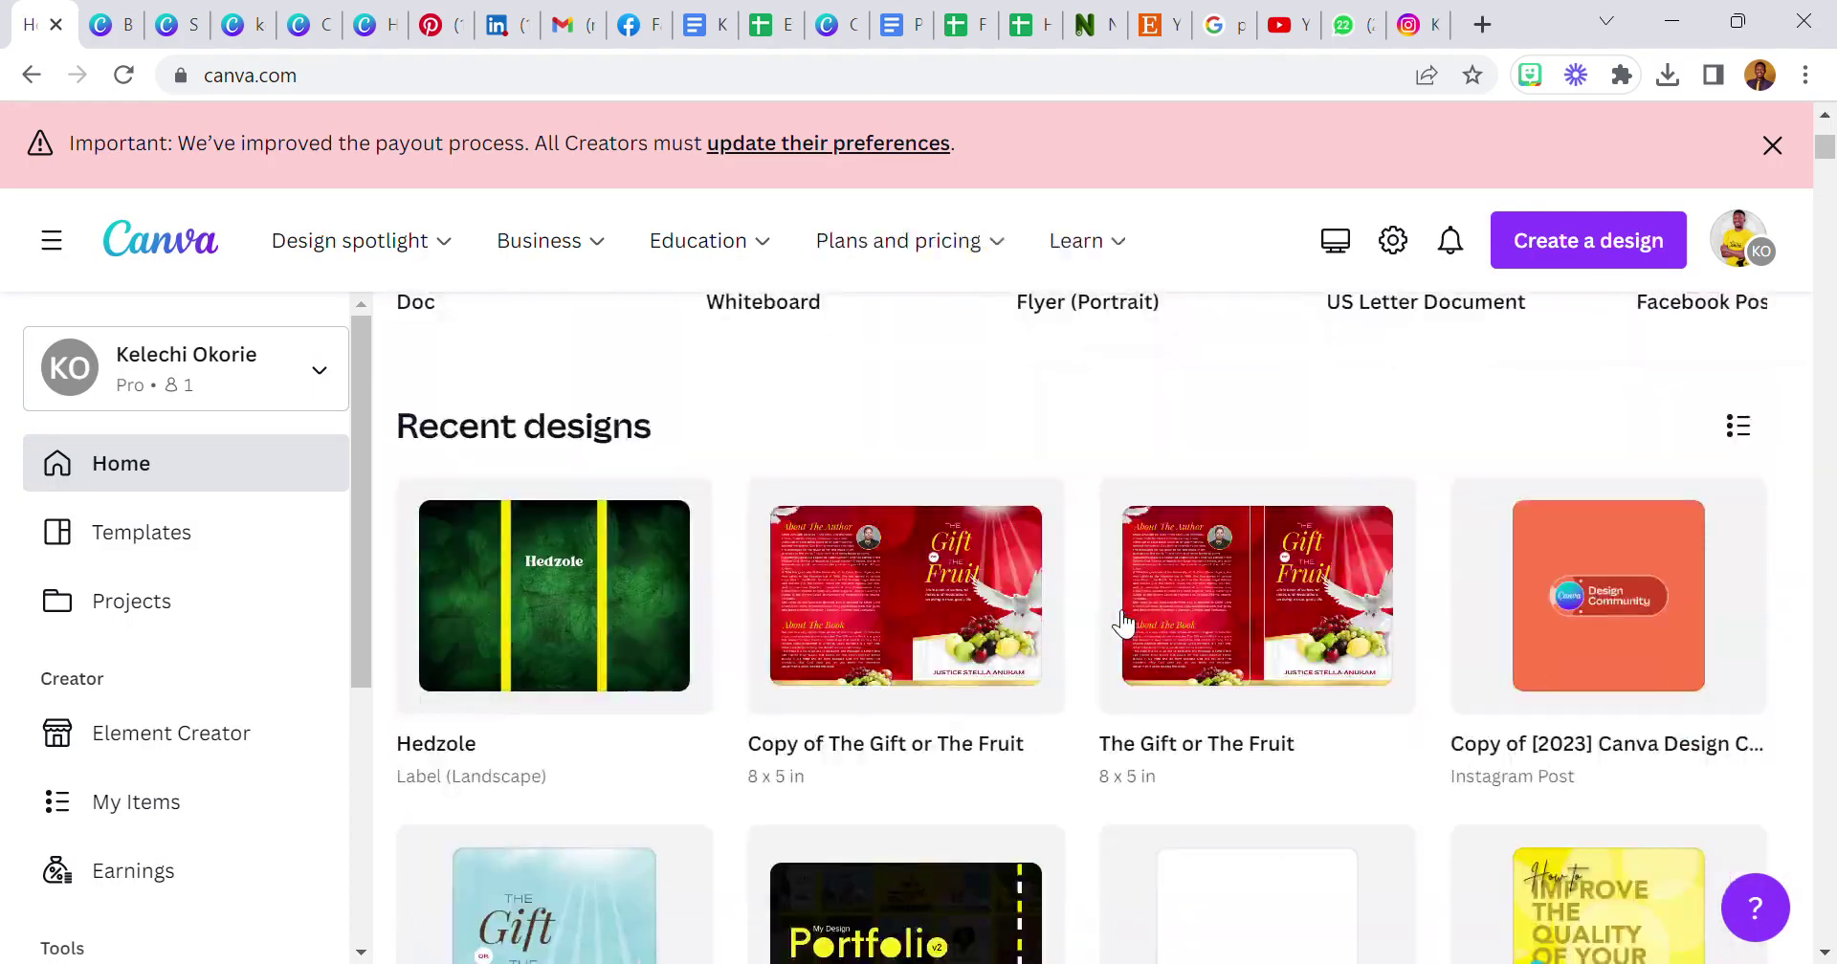
scroll(1121, 620, down, 15)
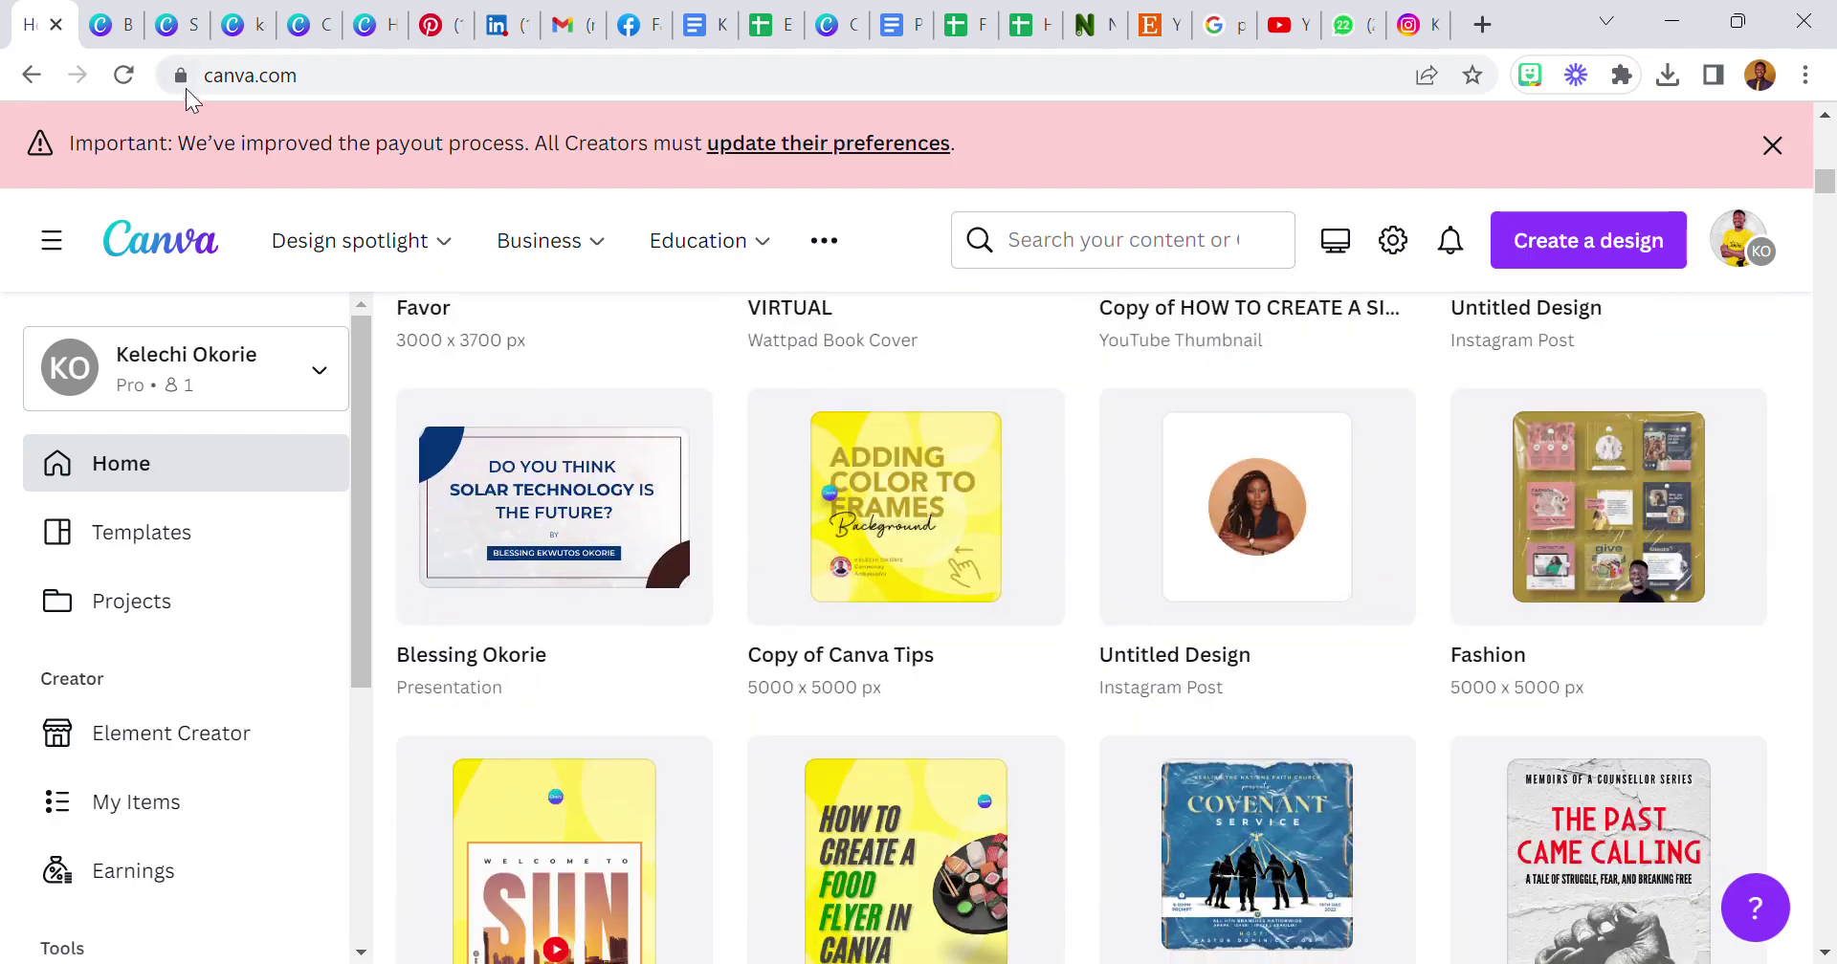
click(237, 36)
- On the blank square design, show all Lines & Shapes and scroll to the basic shapes
click(187, 28)
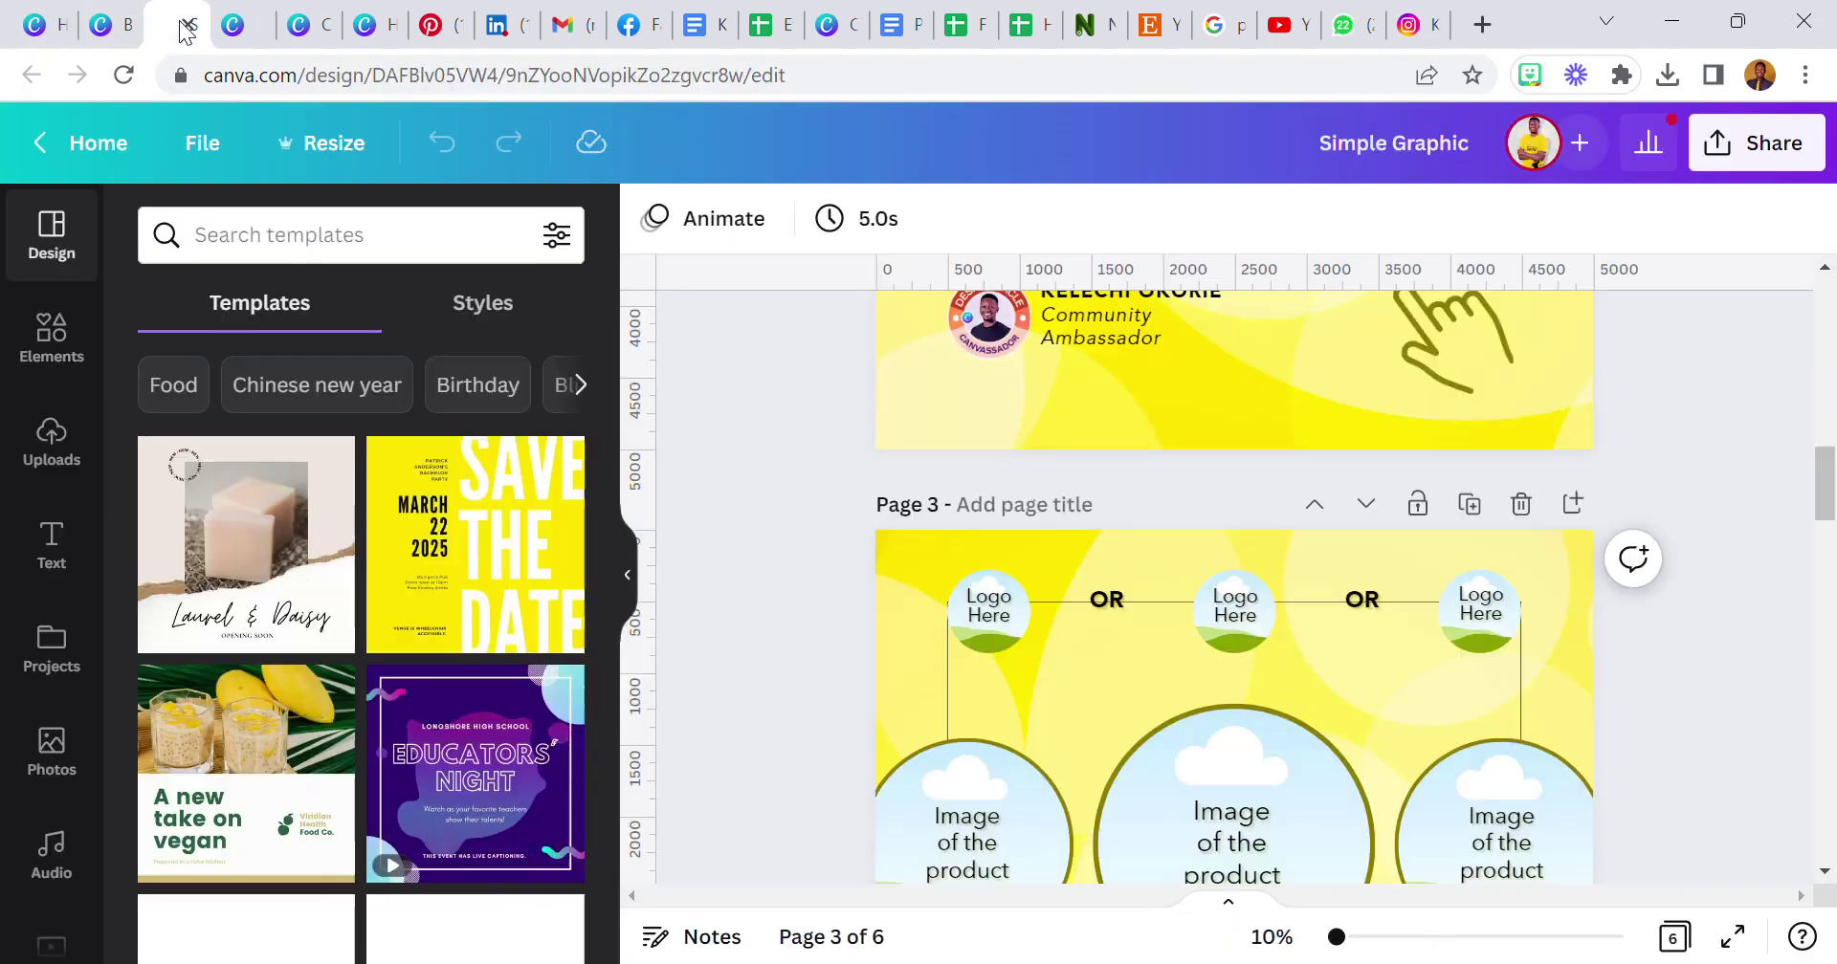
click(241, 25)
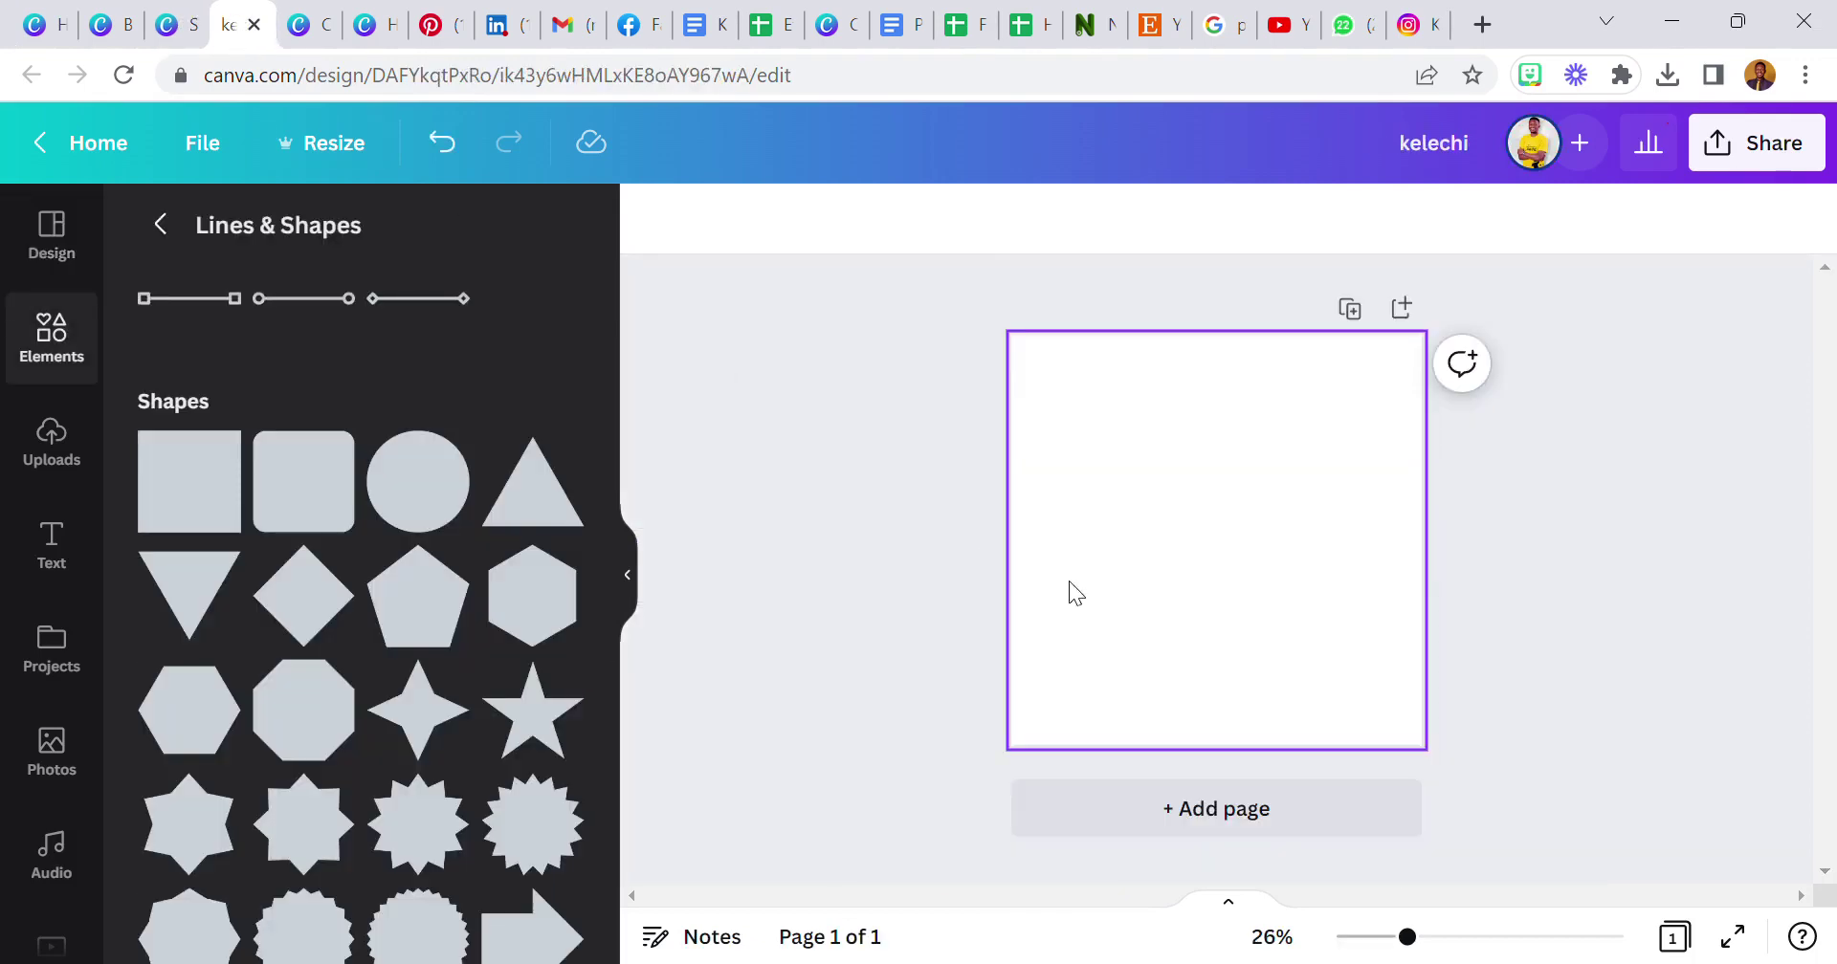
click(81, 321)
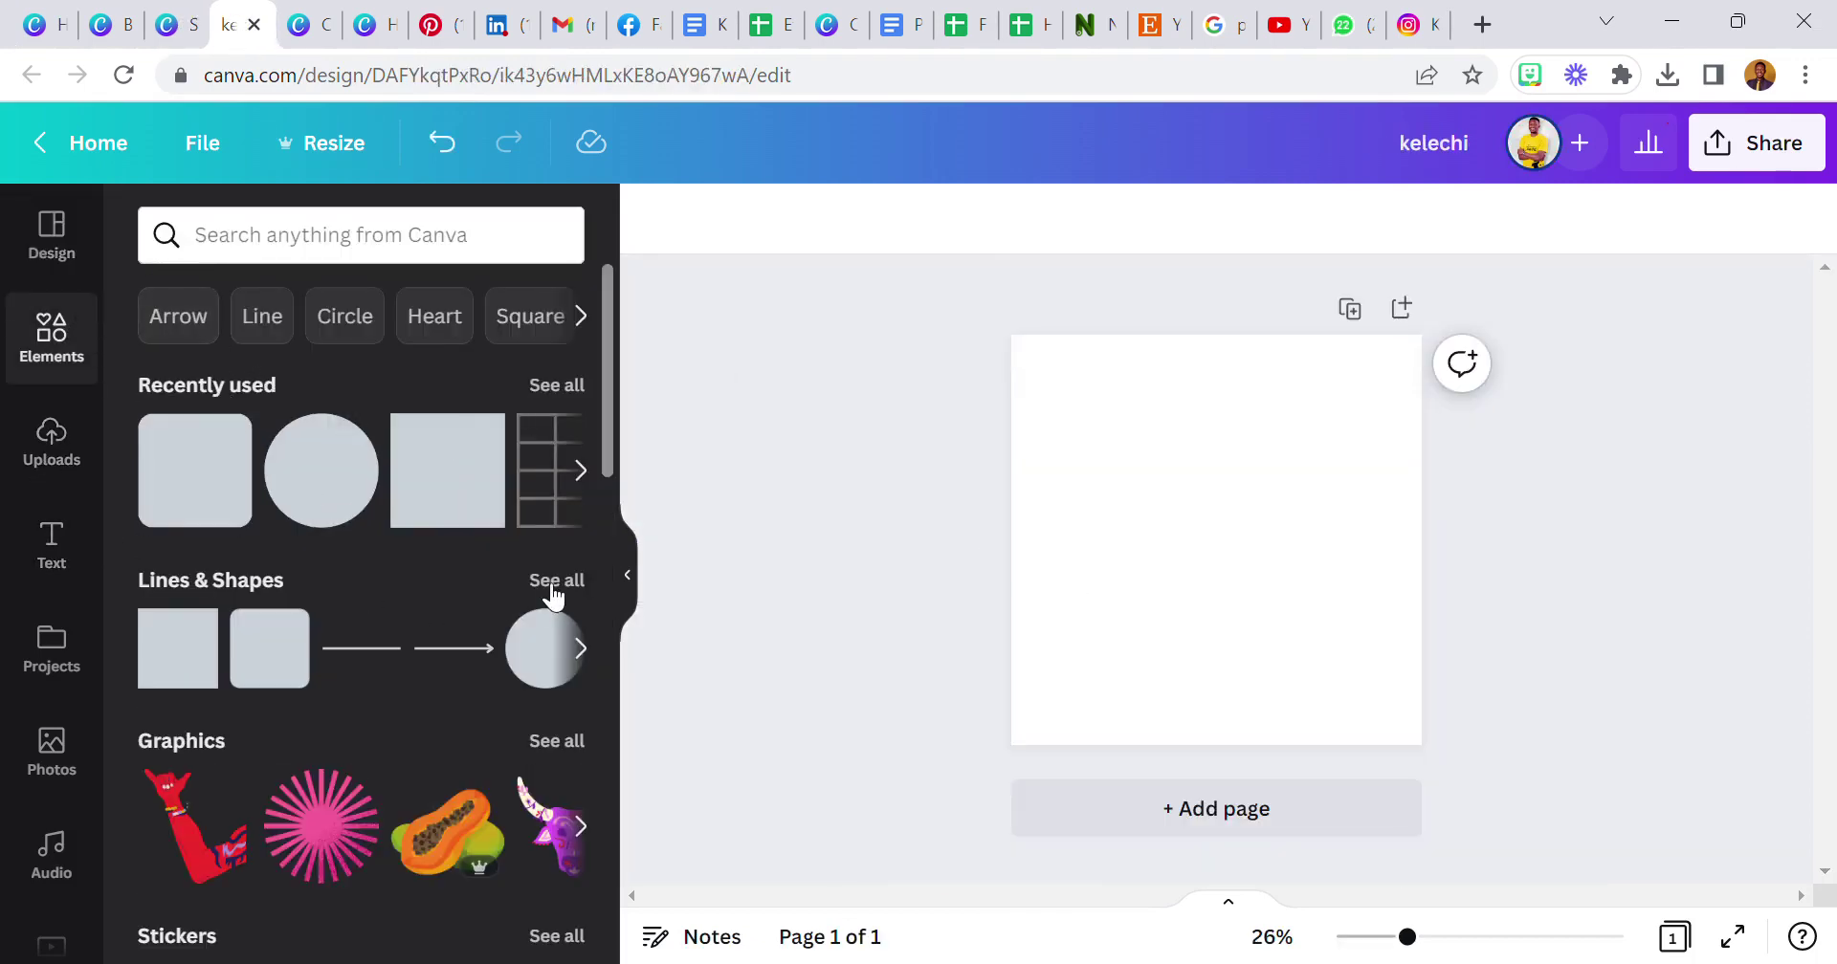
click(557, 581)
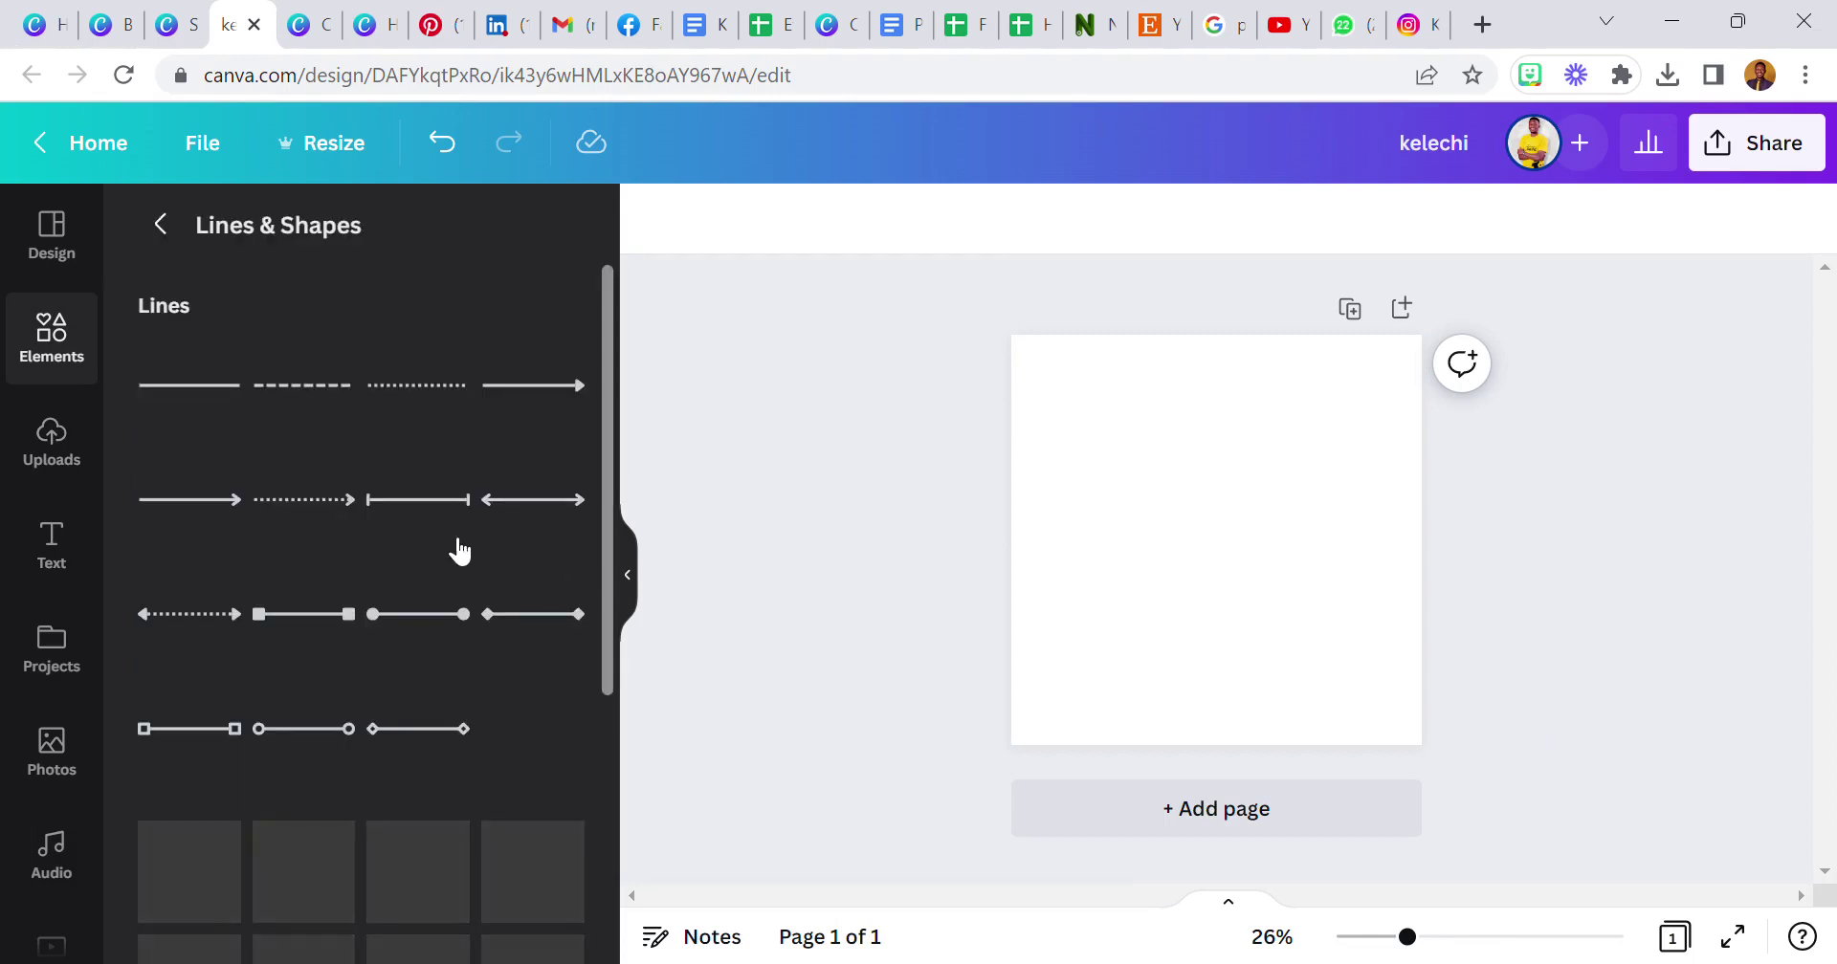
scroll(337, 613, down, 3)
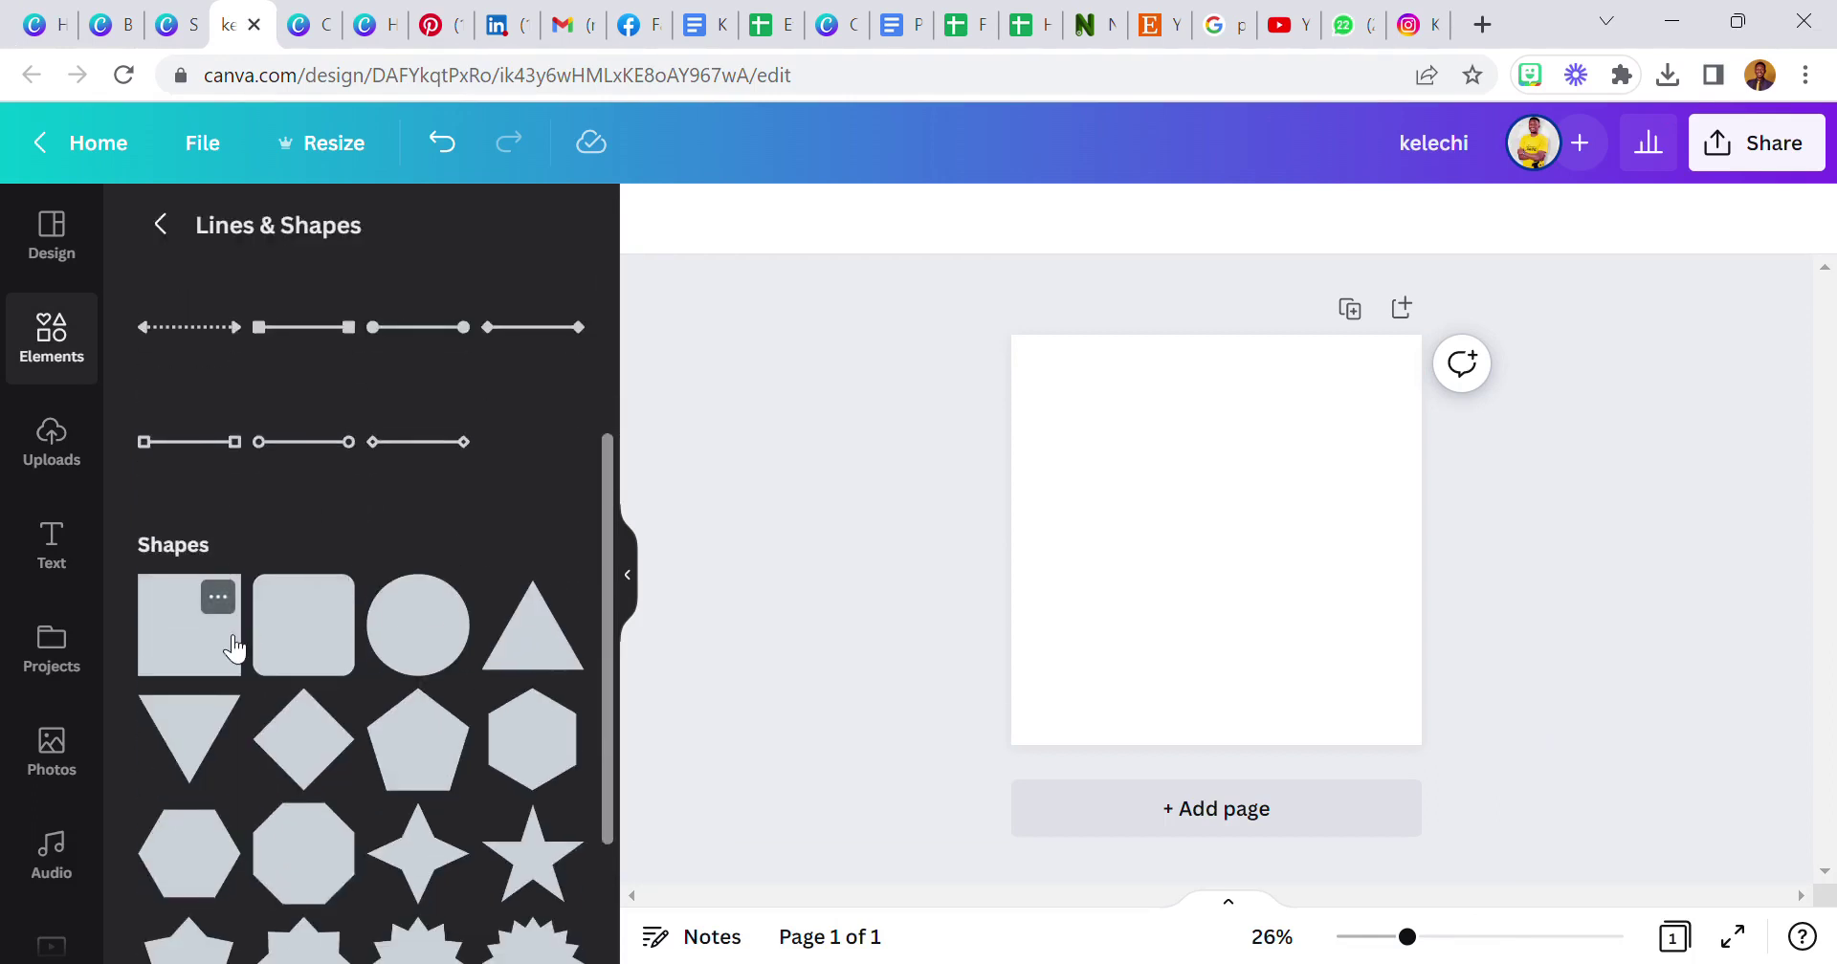
- Go to slide 2 of the solar presentation and view the 3D solar panels image's details
click(111, 32)
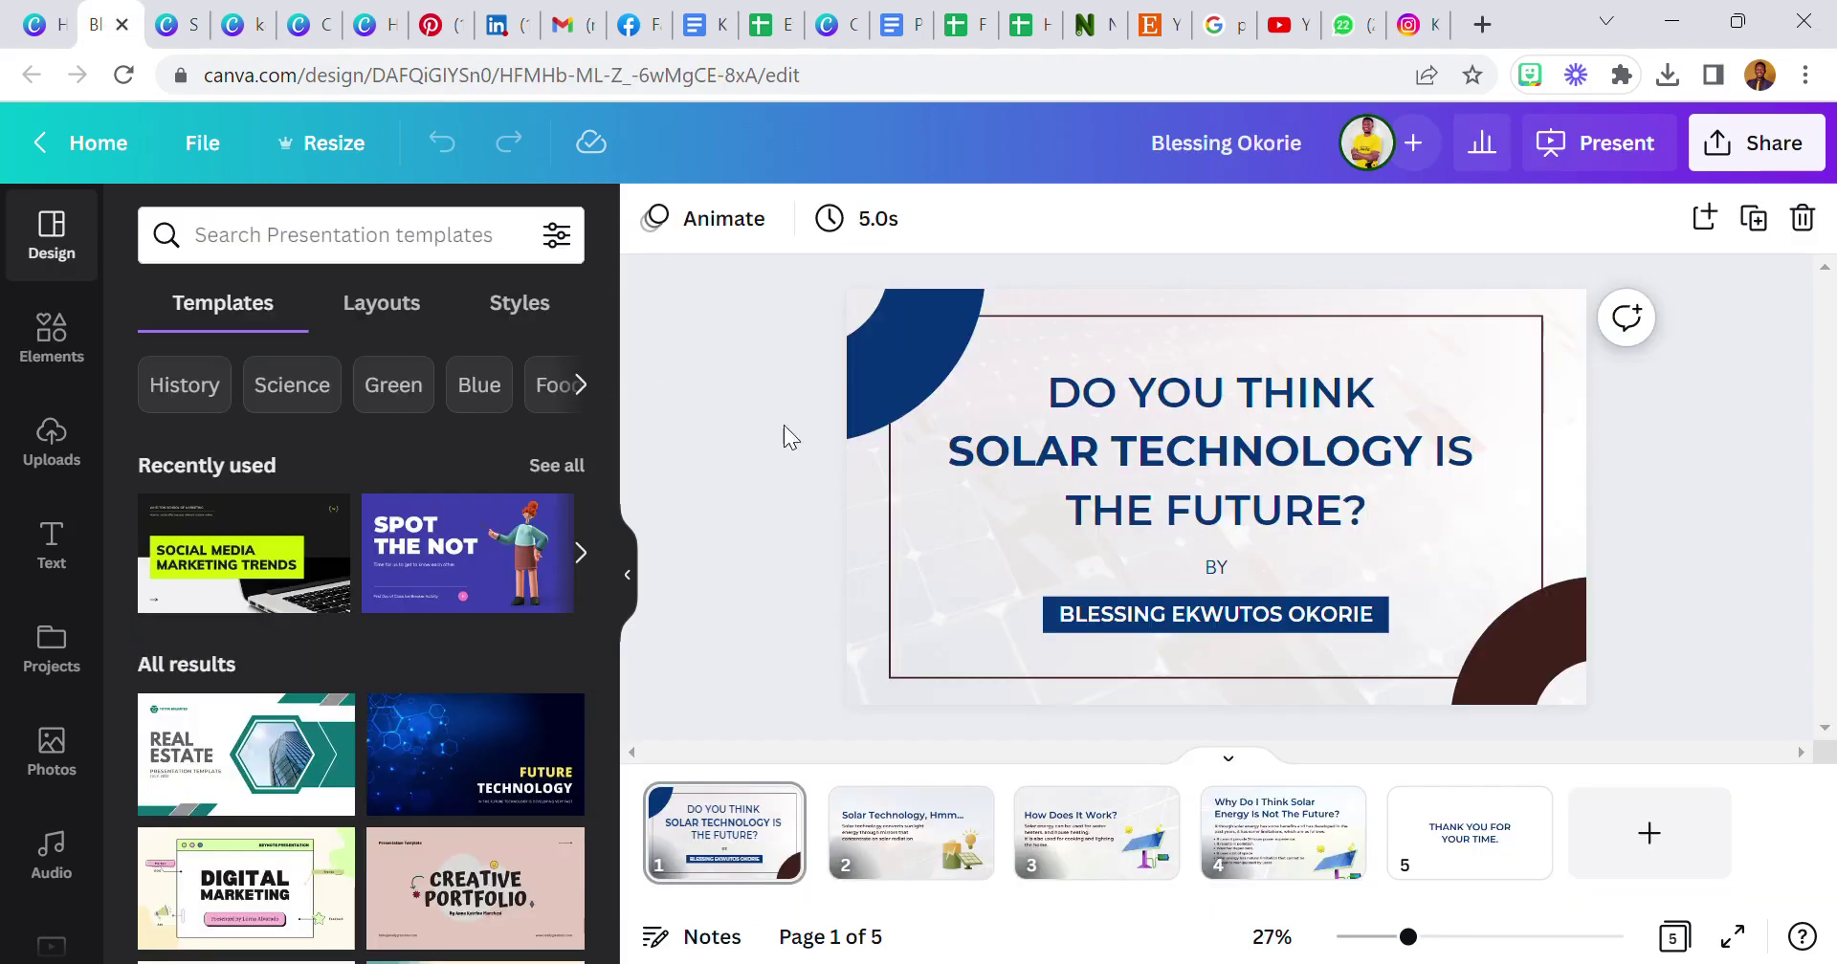
click(943, 599)
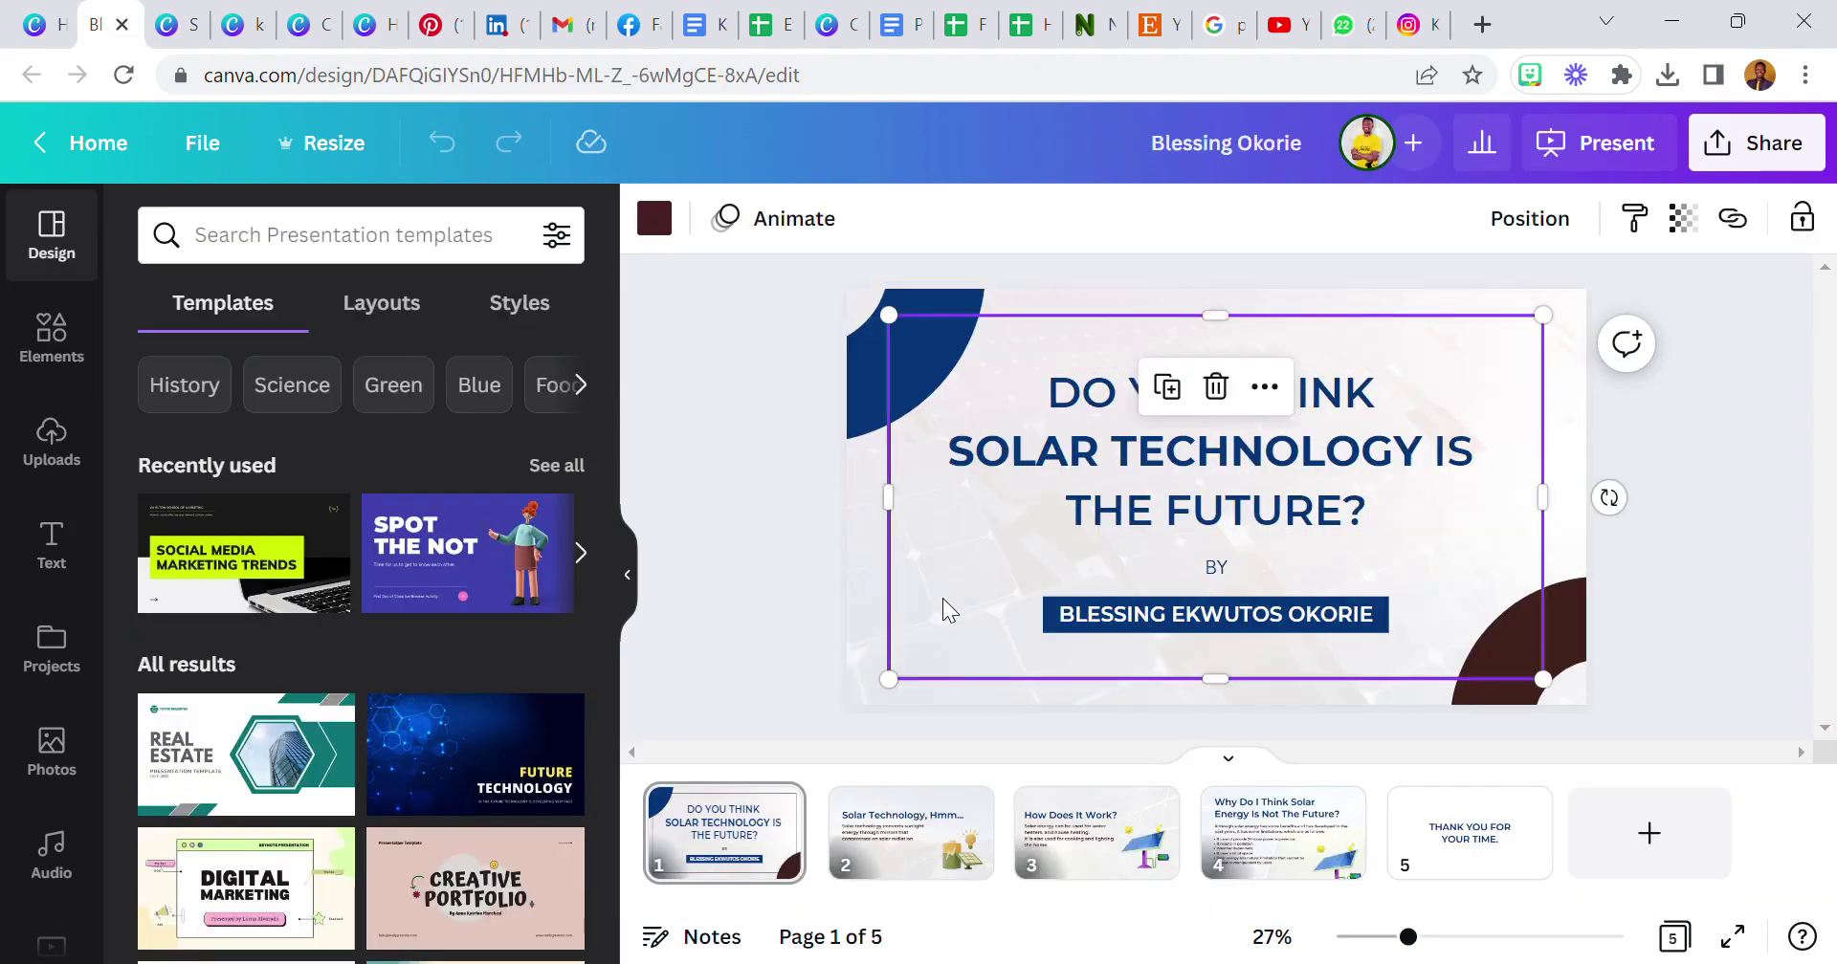
click(858, 411)
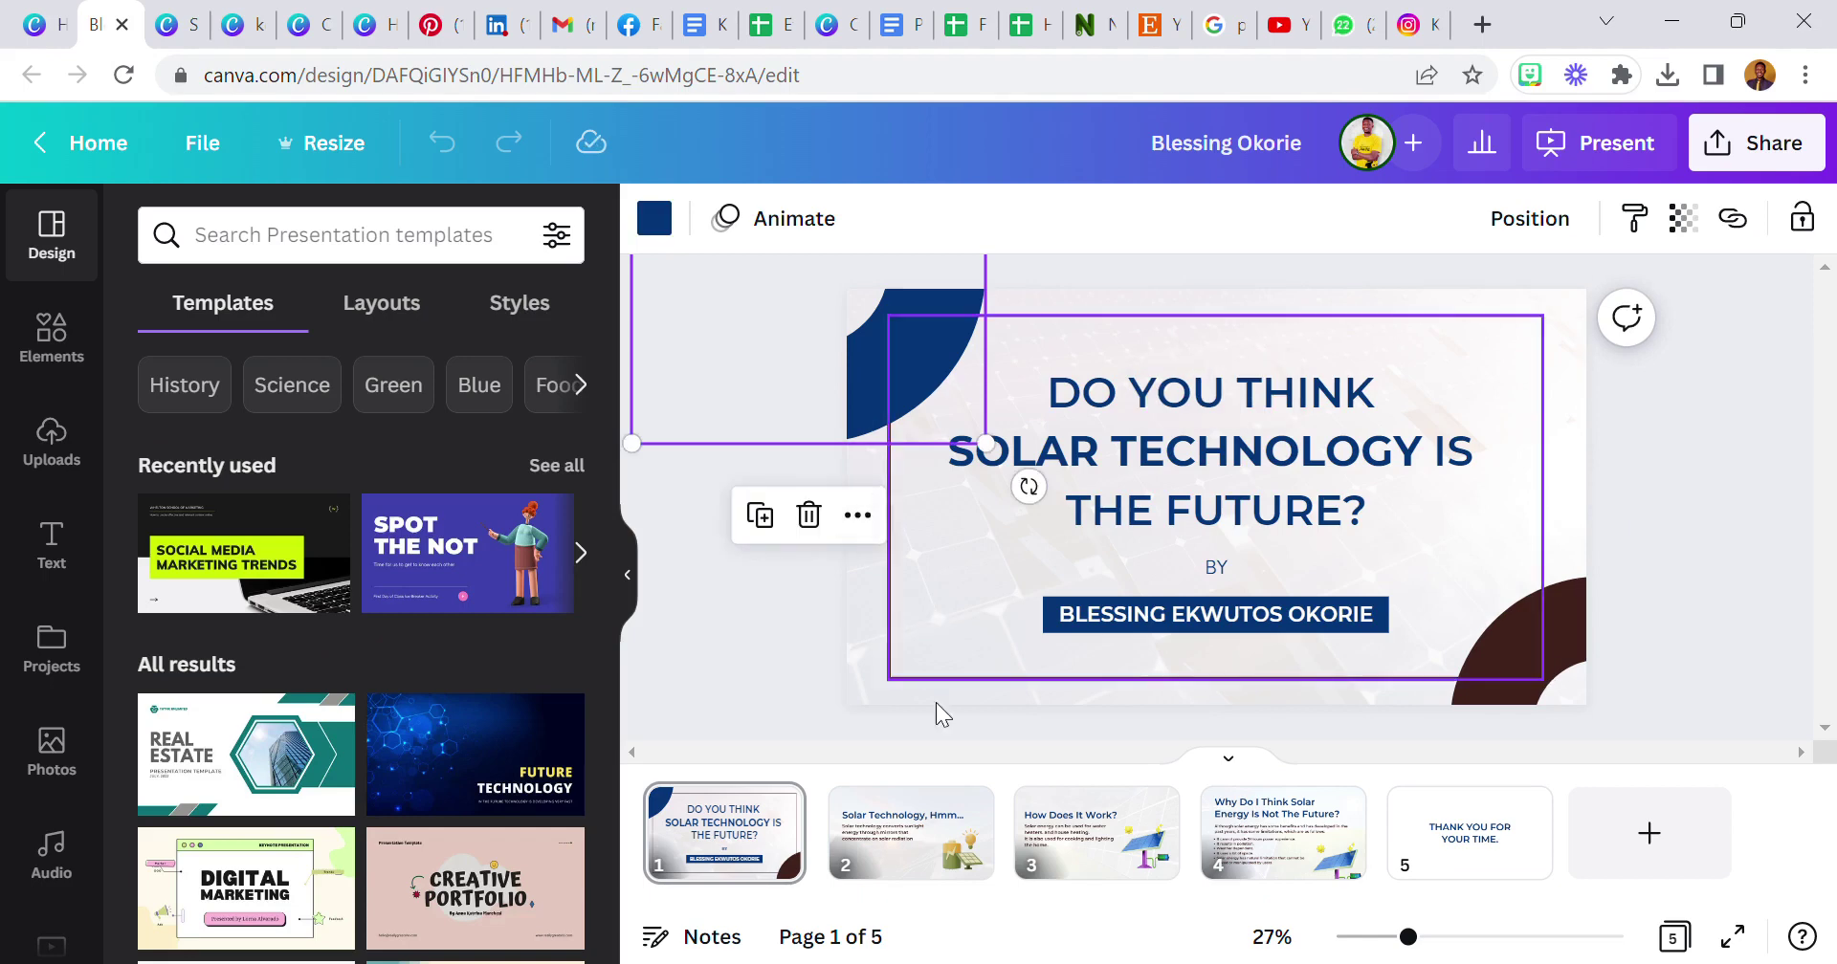
click(943, 831)
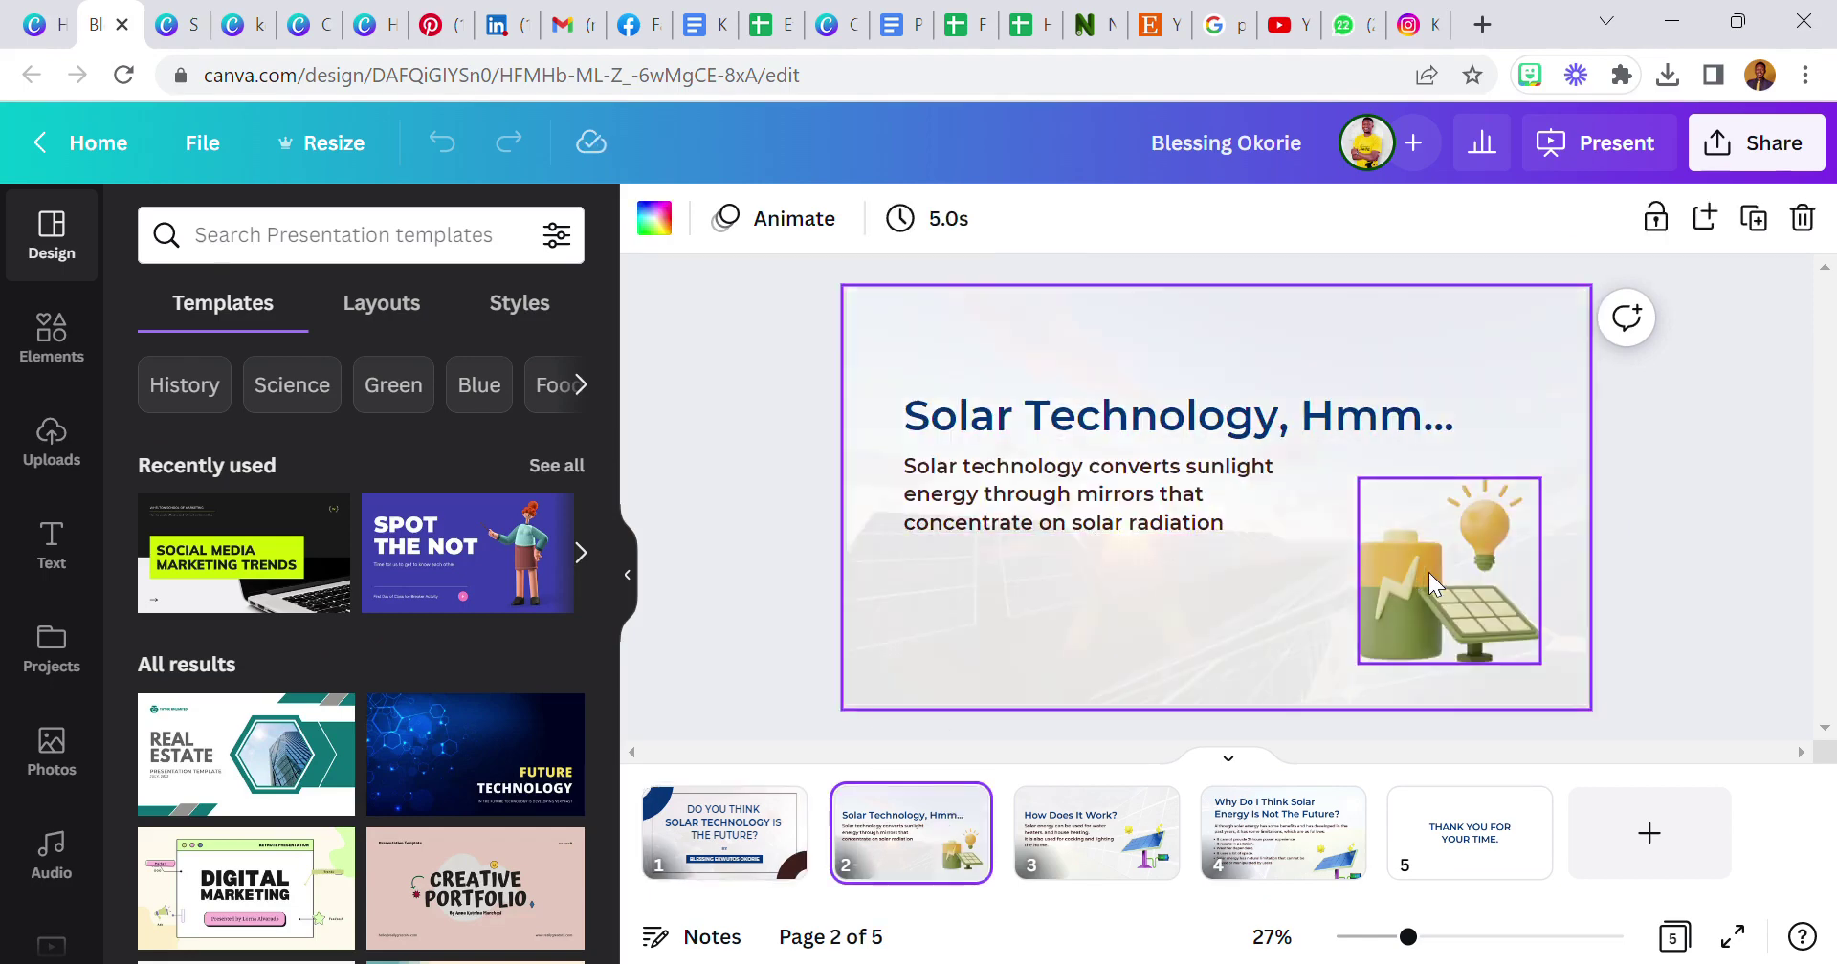
click(1427, 572)
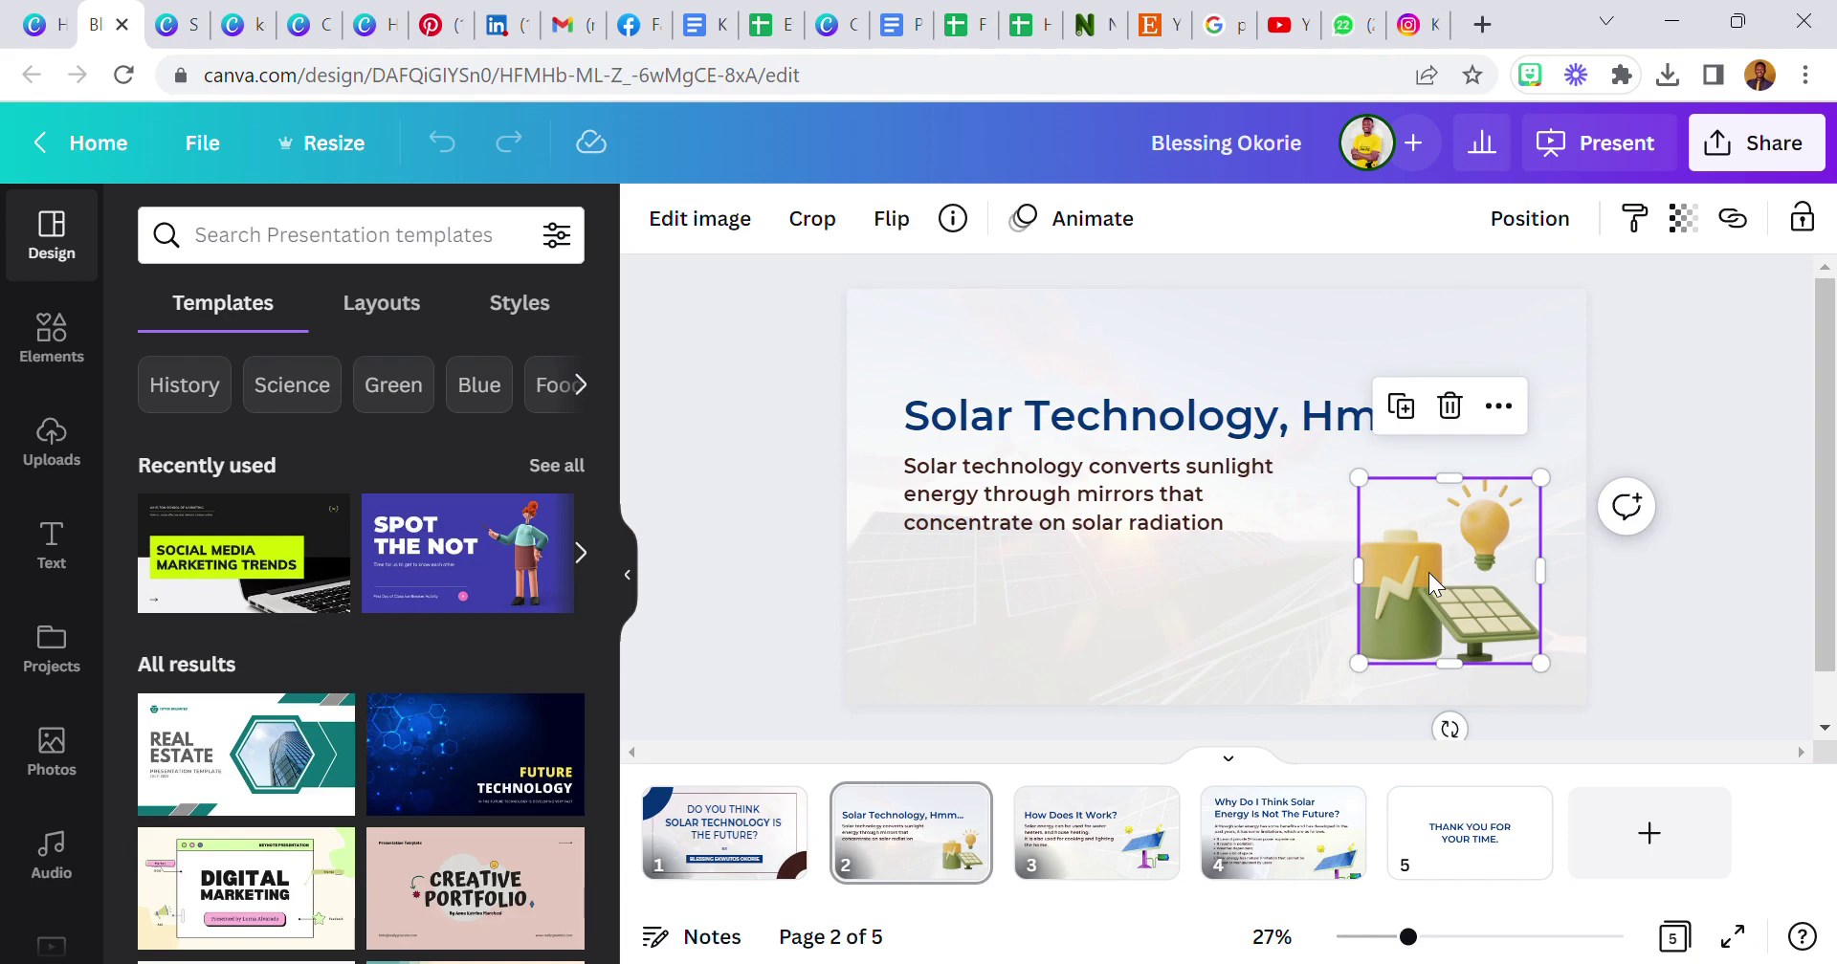
click(974, 226)
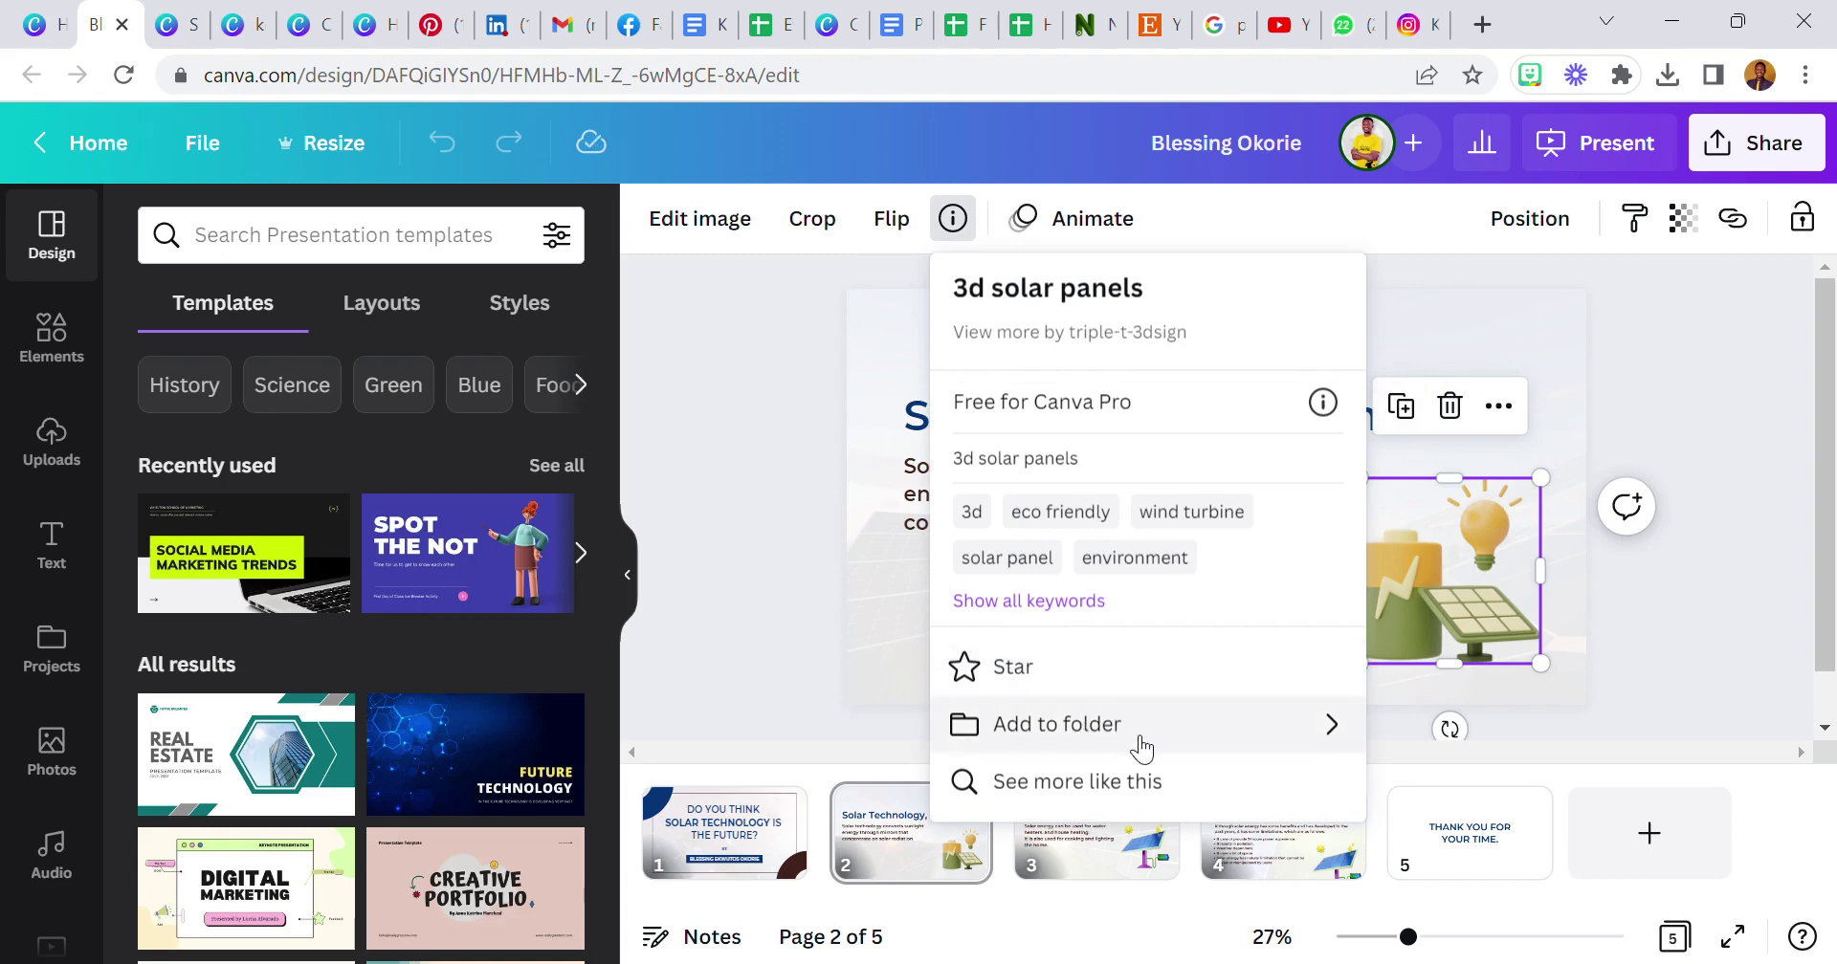
click(780, 532)
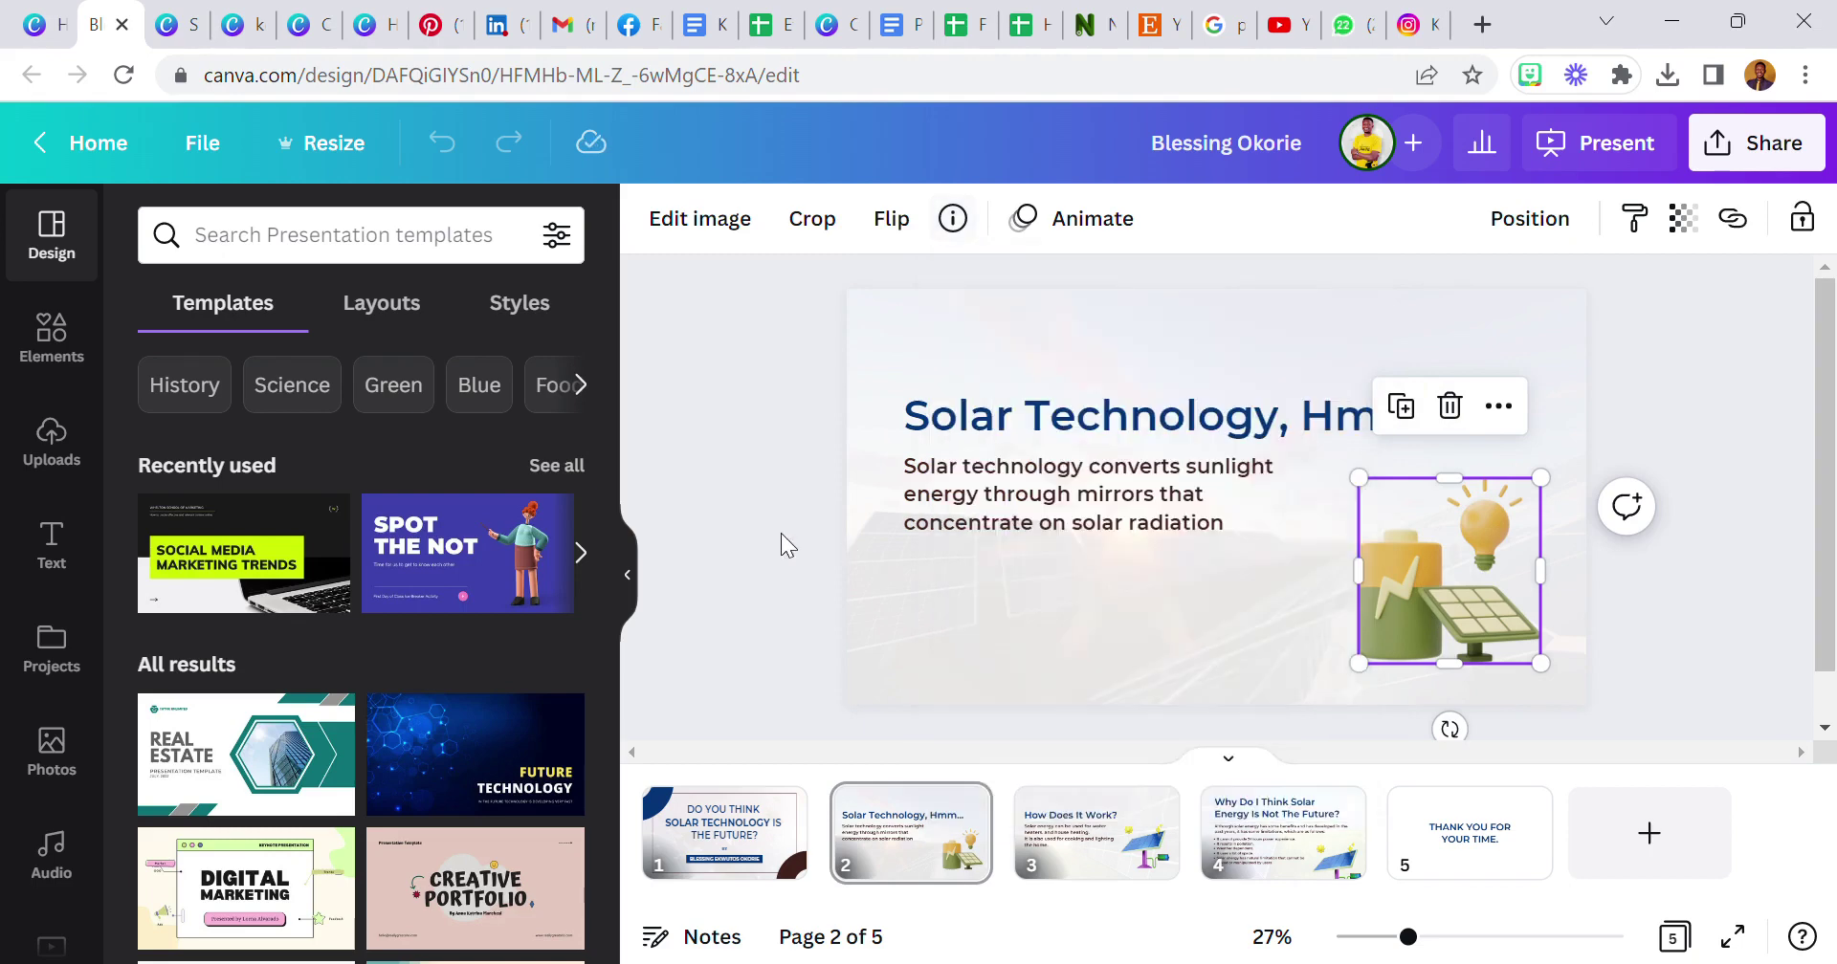
- Open Projects in the side panel and scroll through the list
scroll(29, 674, down, 5)
scroll(23, 689, down, 5)
scroll(25, 689, up, 10)
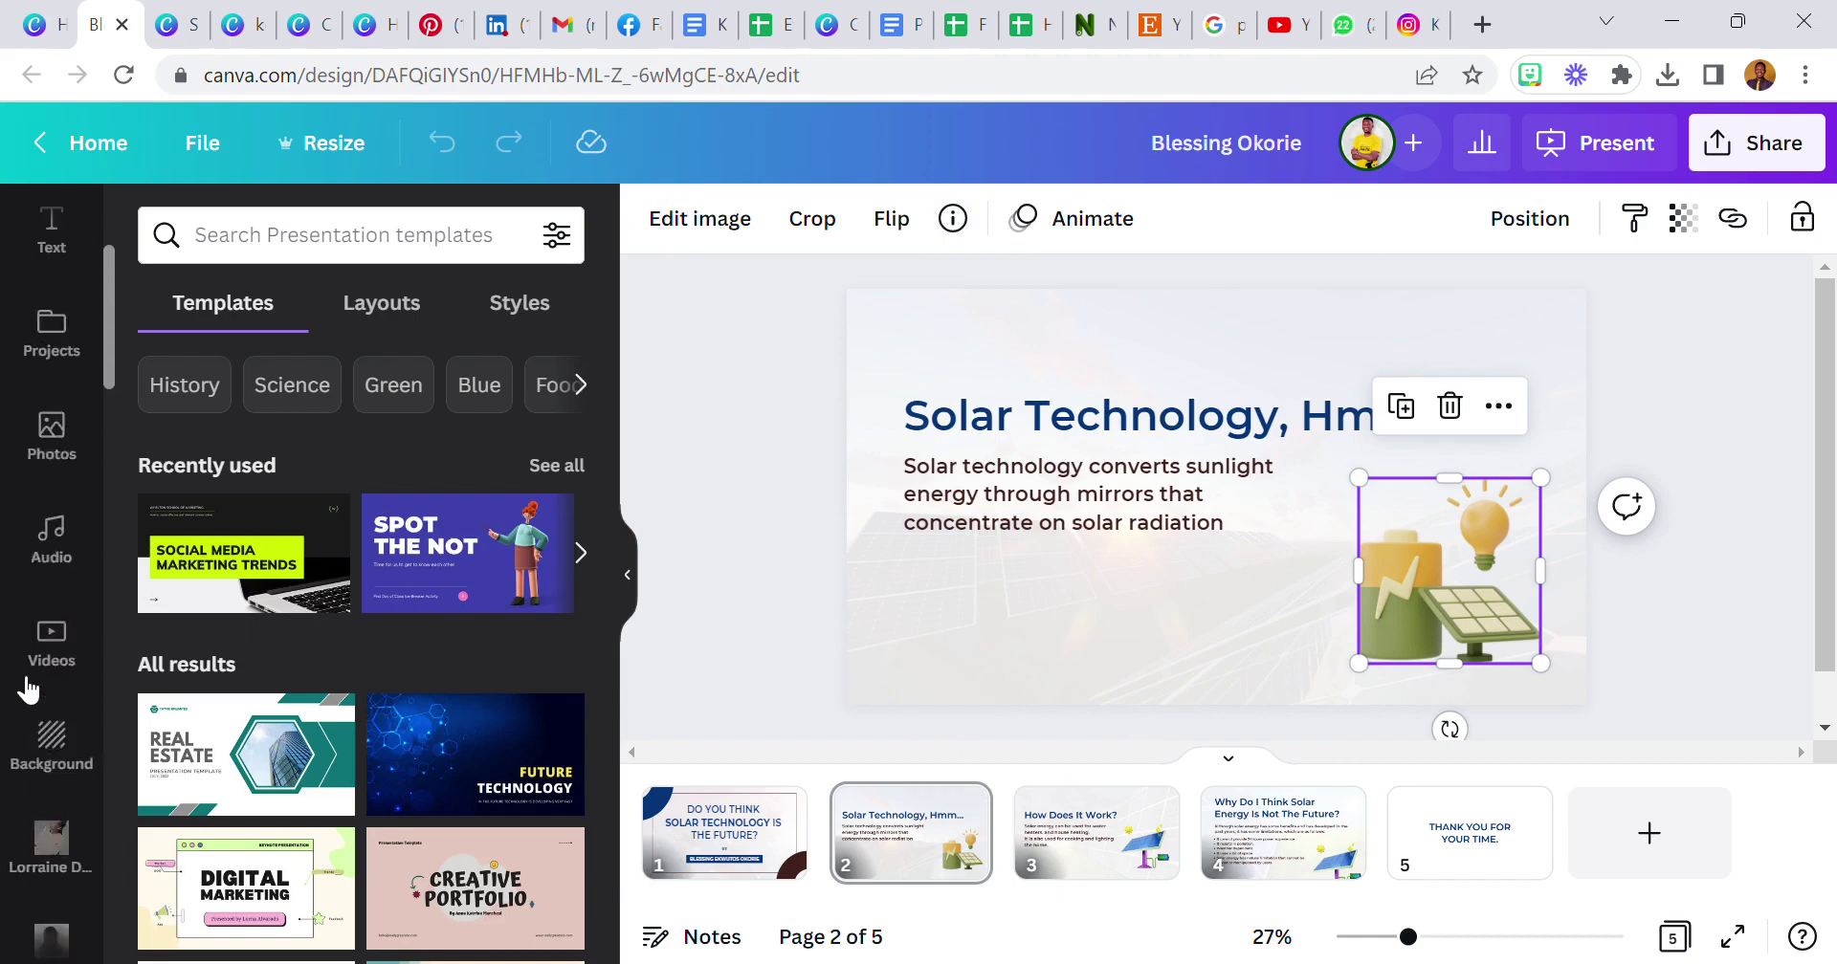
scroll(29, 691, down, 3)
scroll(29, 689, down, 10)
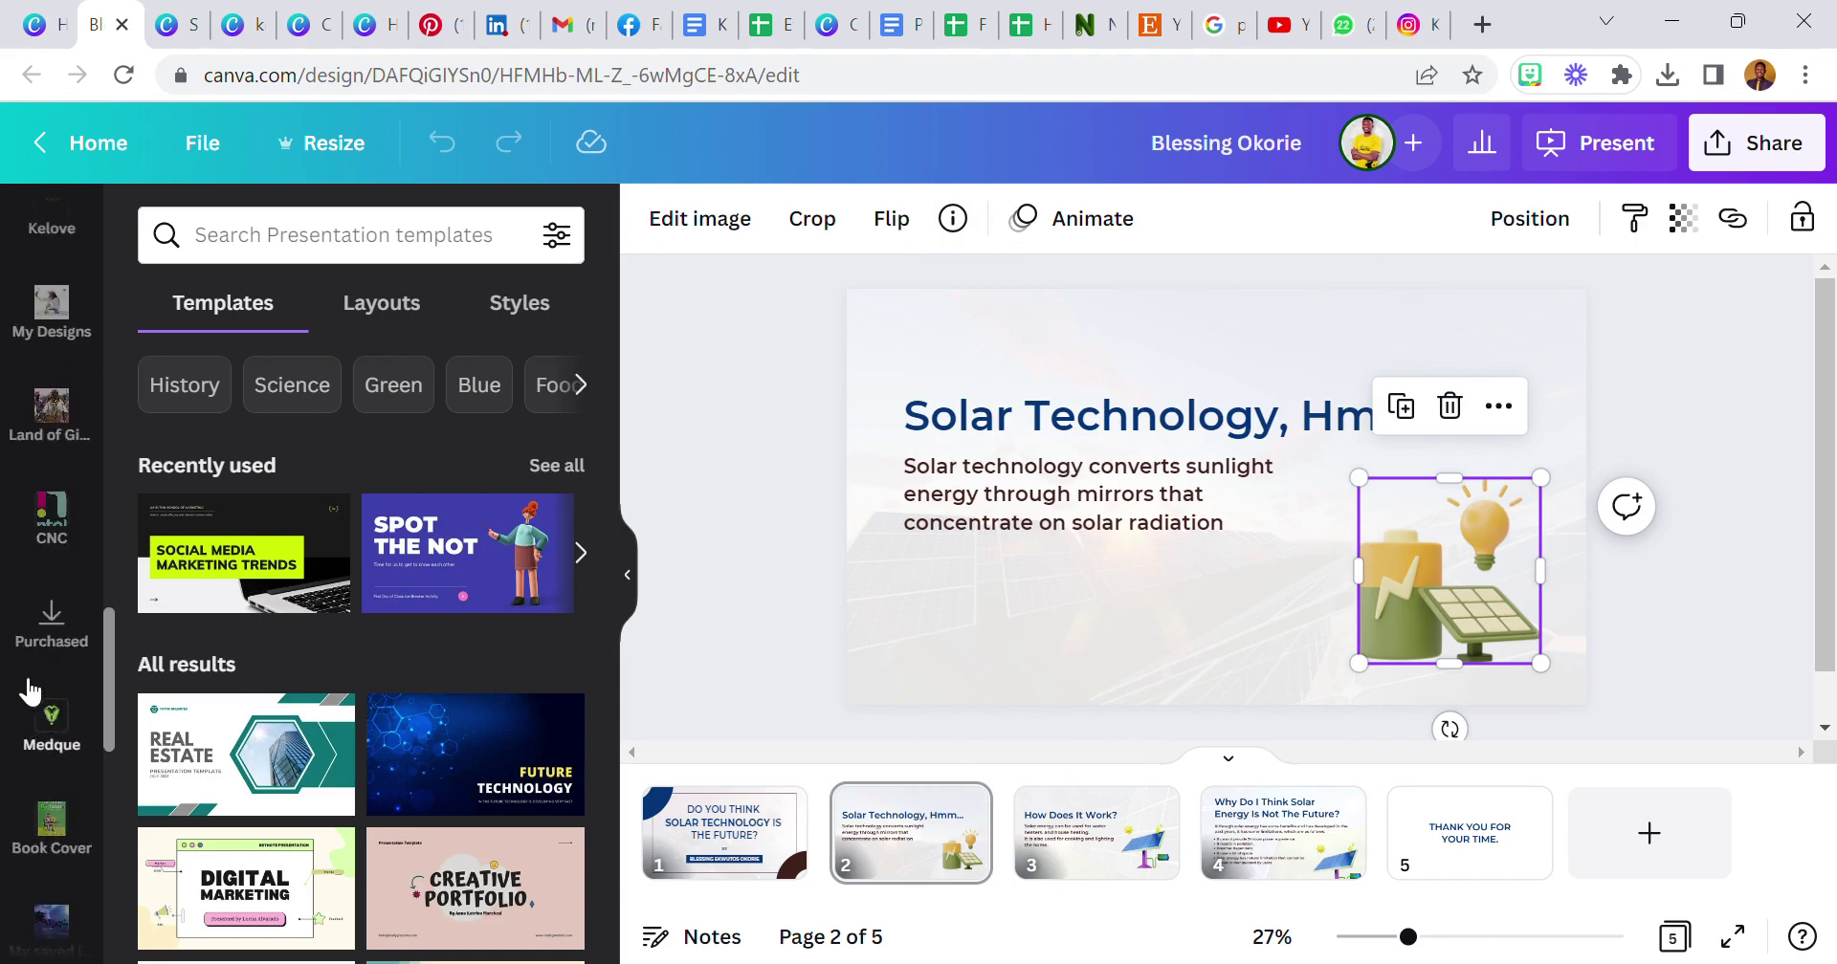
scroll(43, 747, up, 10)
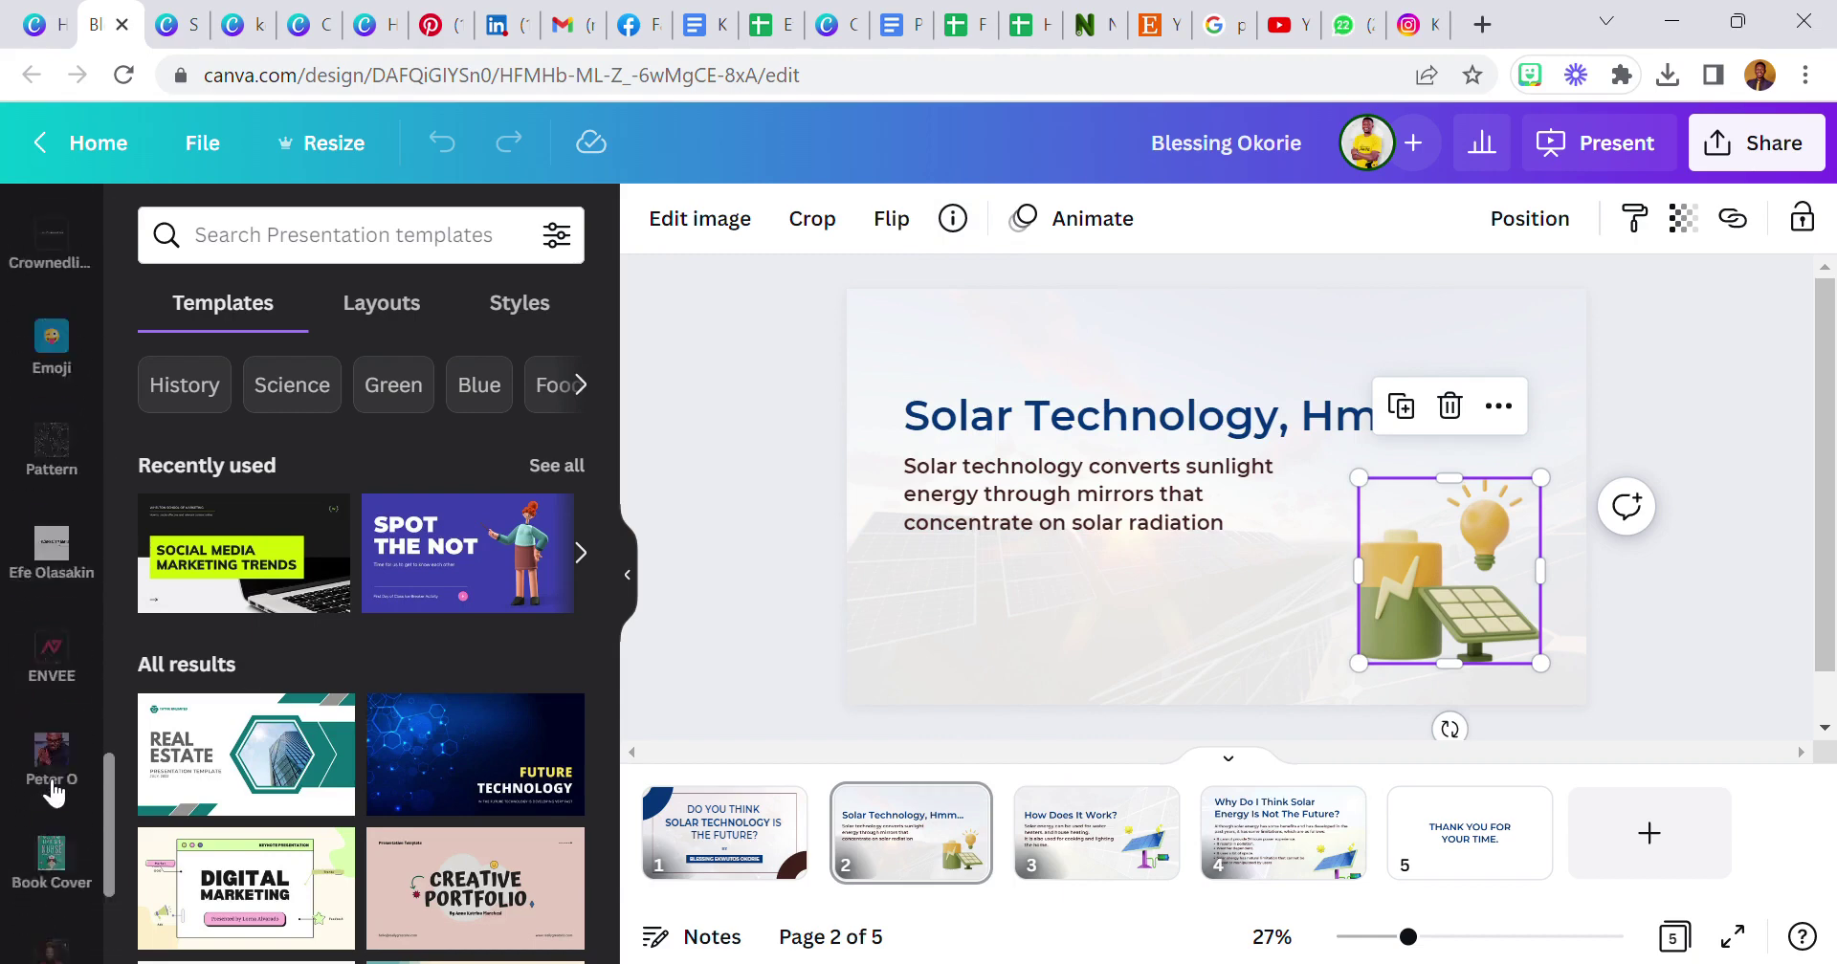
scroll(52, 794, up, 10)
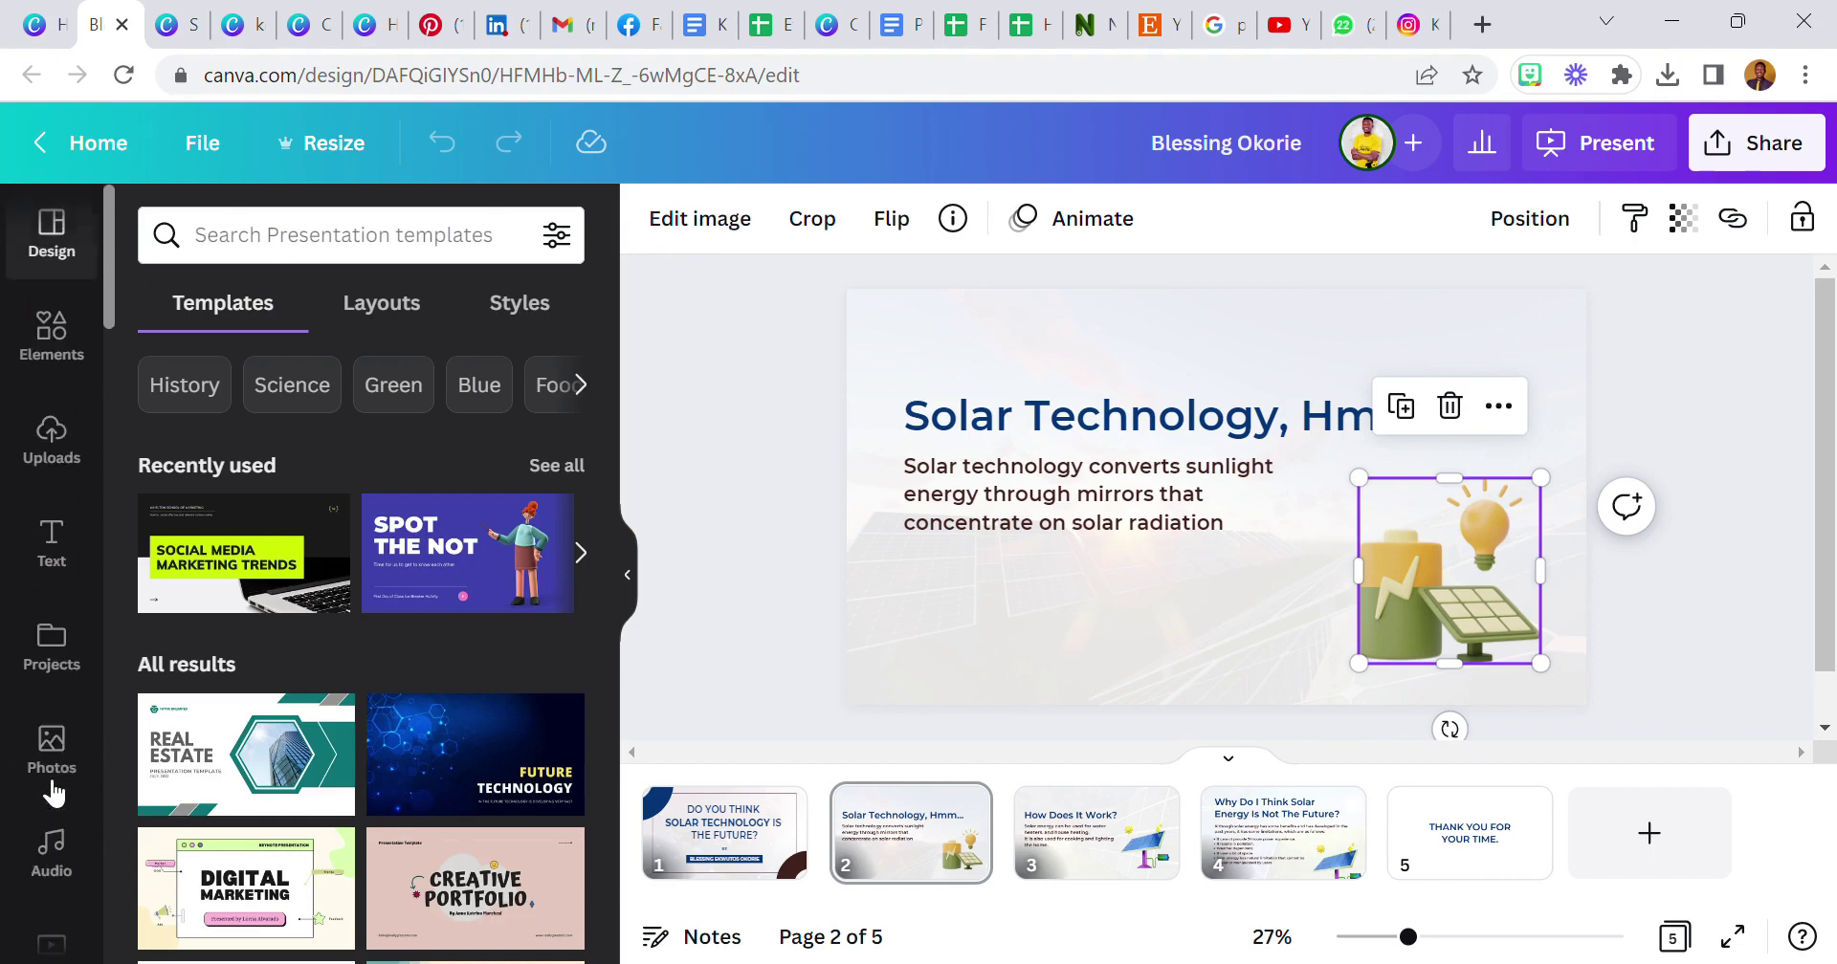
click(50, 675)
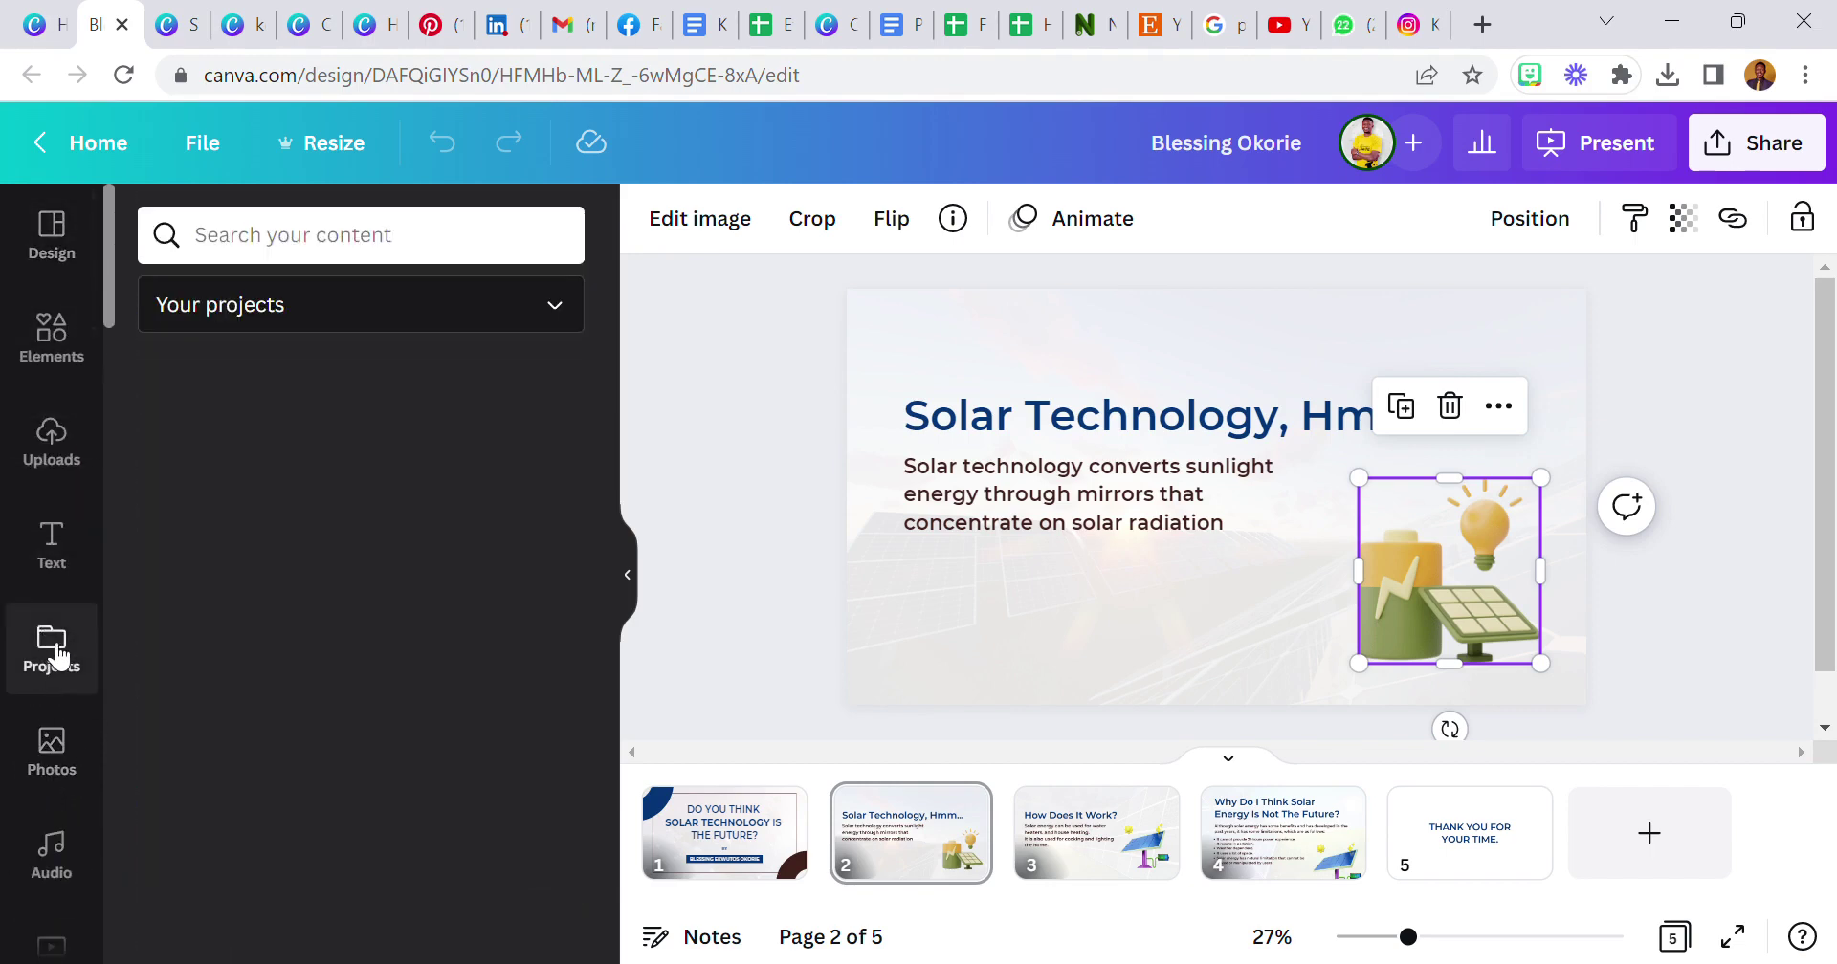
scroll(402, 639, down, 8)
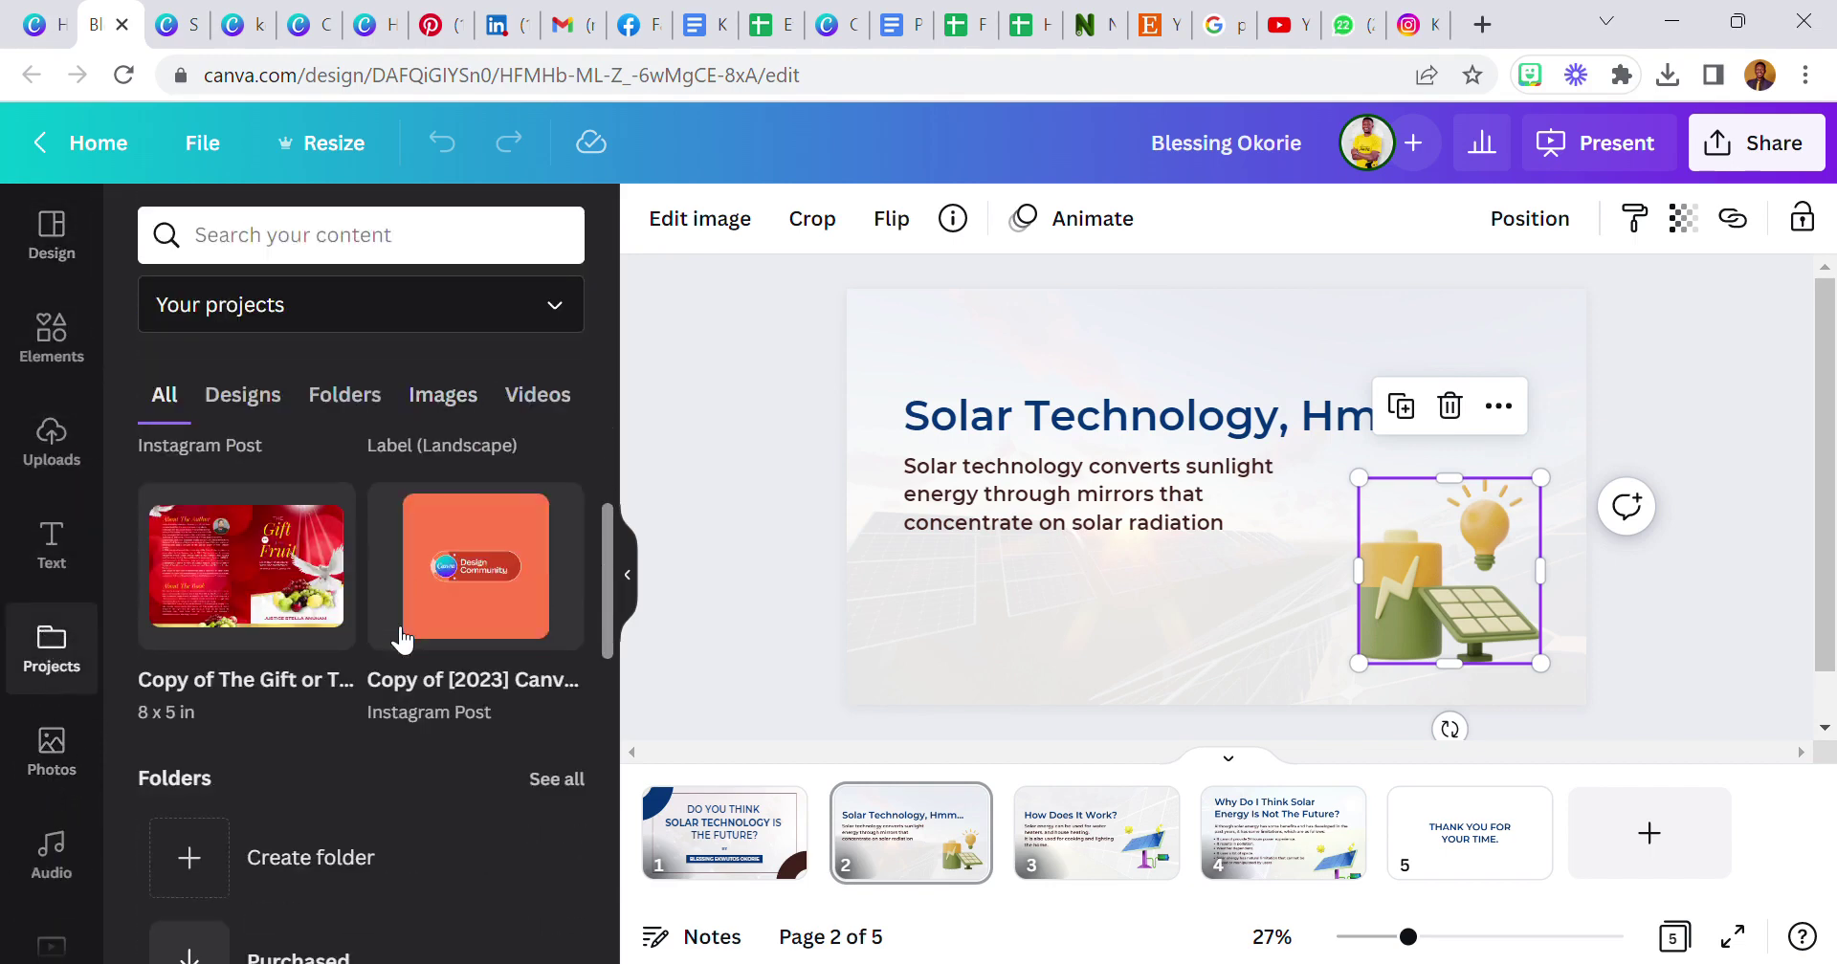
scroll(402, 640, down, 1)
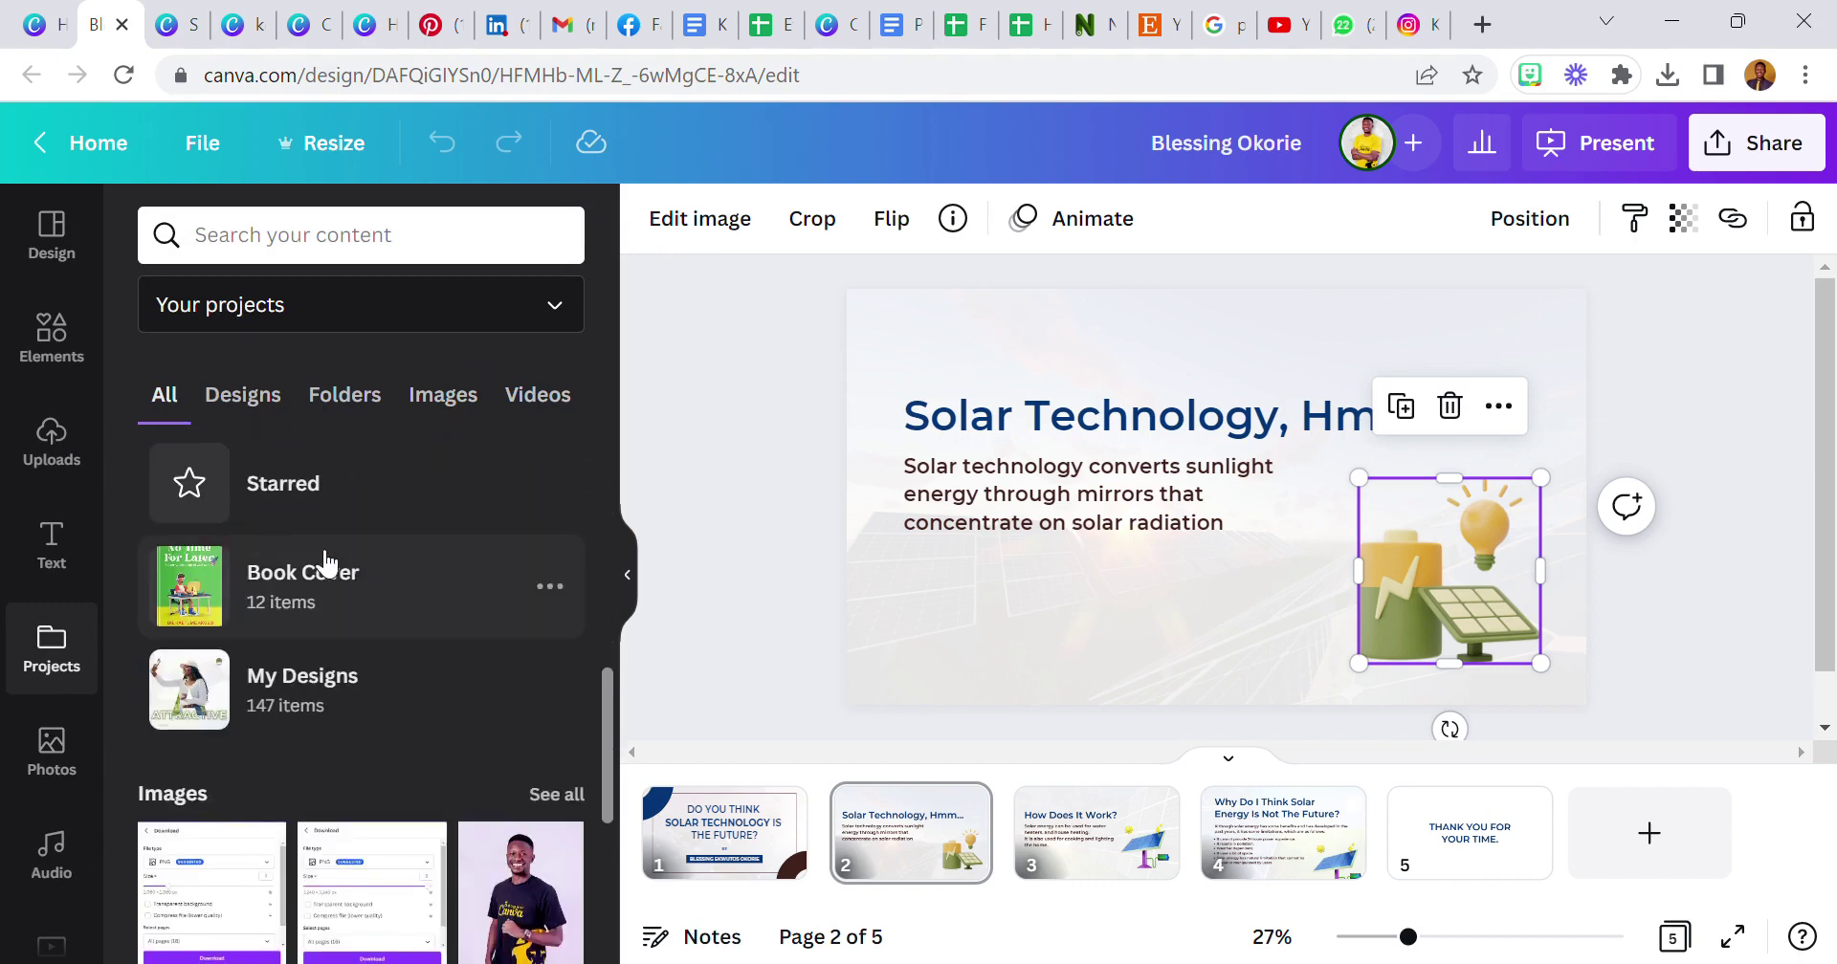
- Browse the Starred folder, then return to Your projects
click(274, 500)
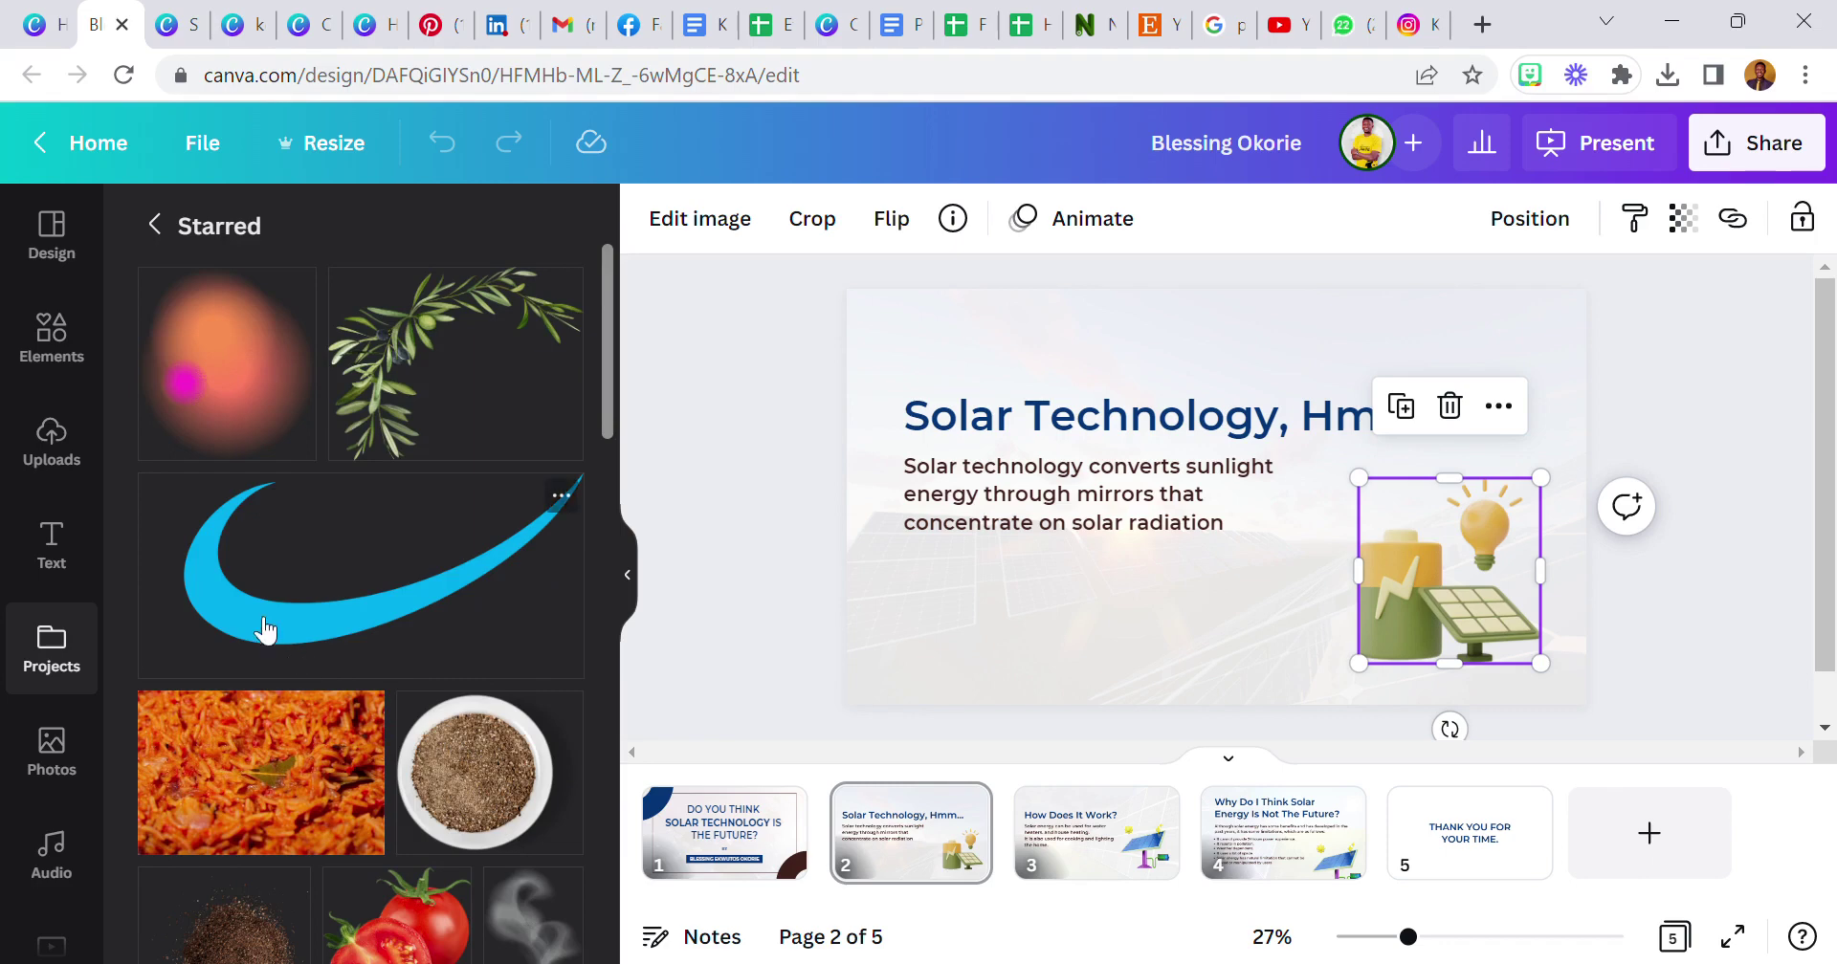
scroll(315, 641, down, 3)
scroll(378, 658, down, 7)
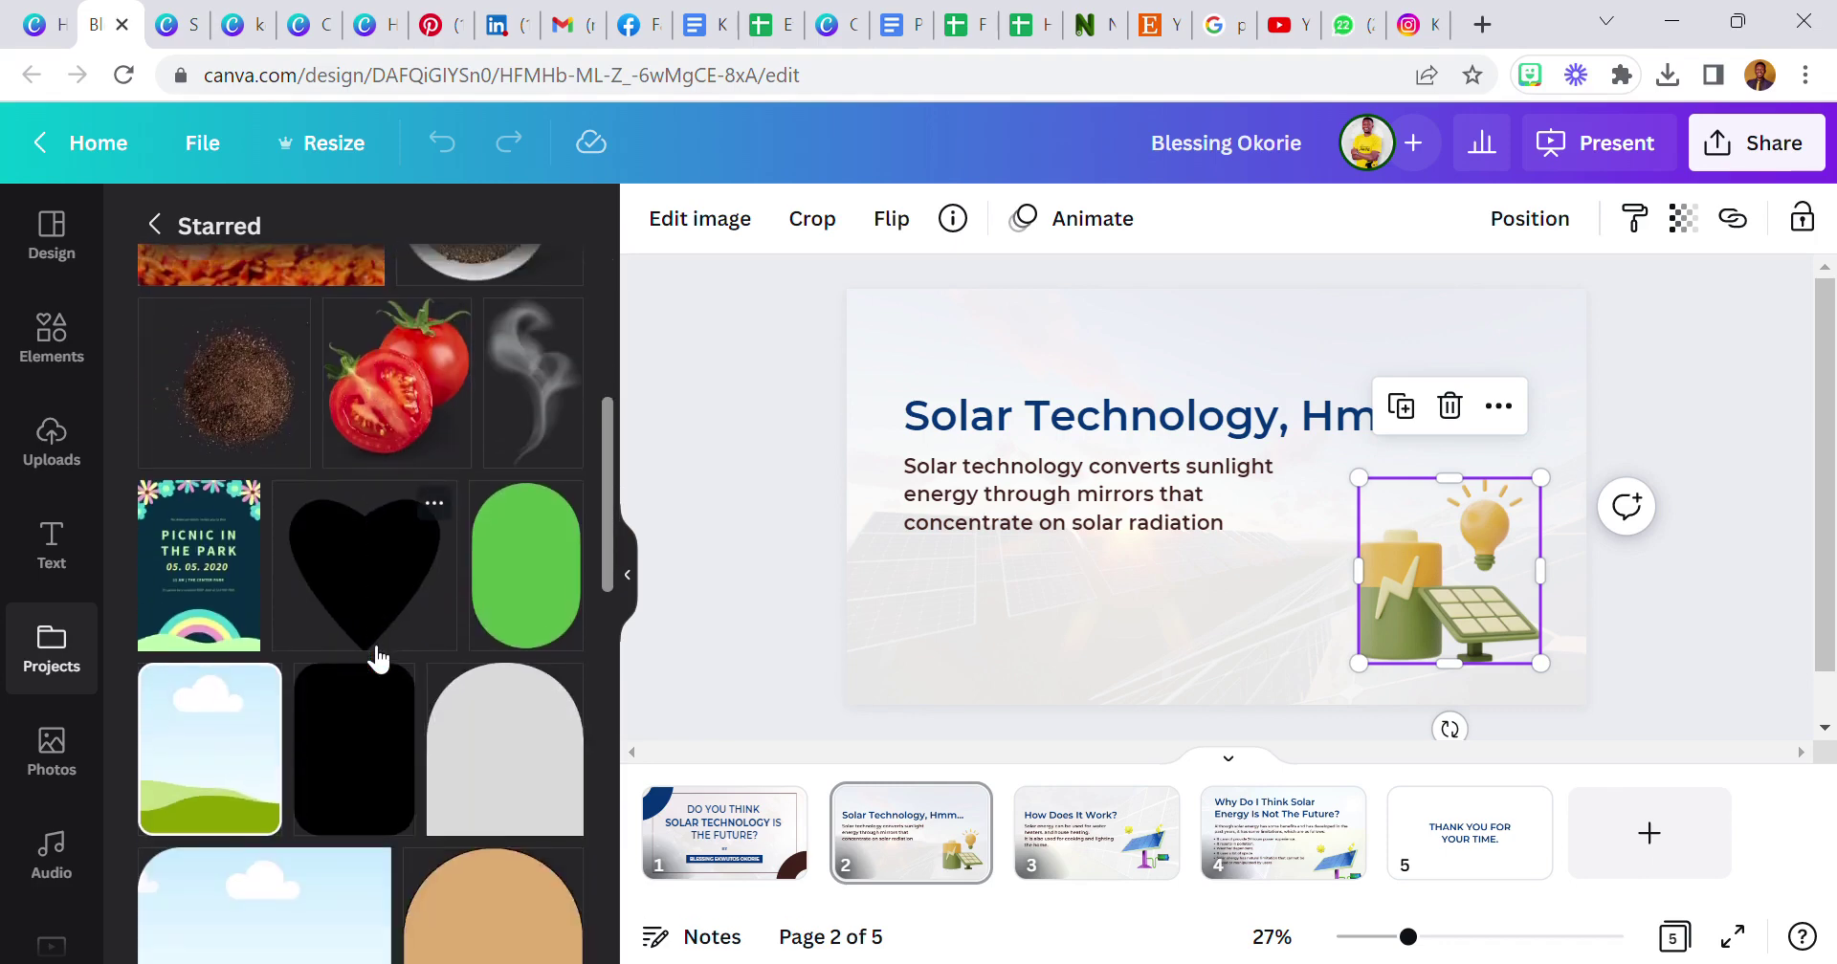
scroll(377, 658, down, 5)
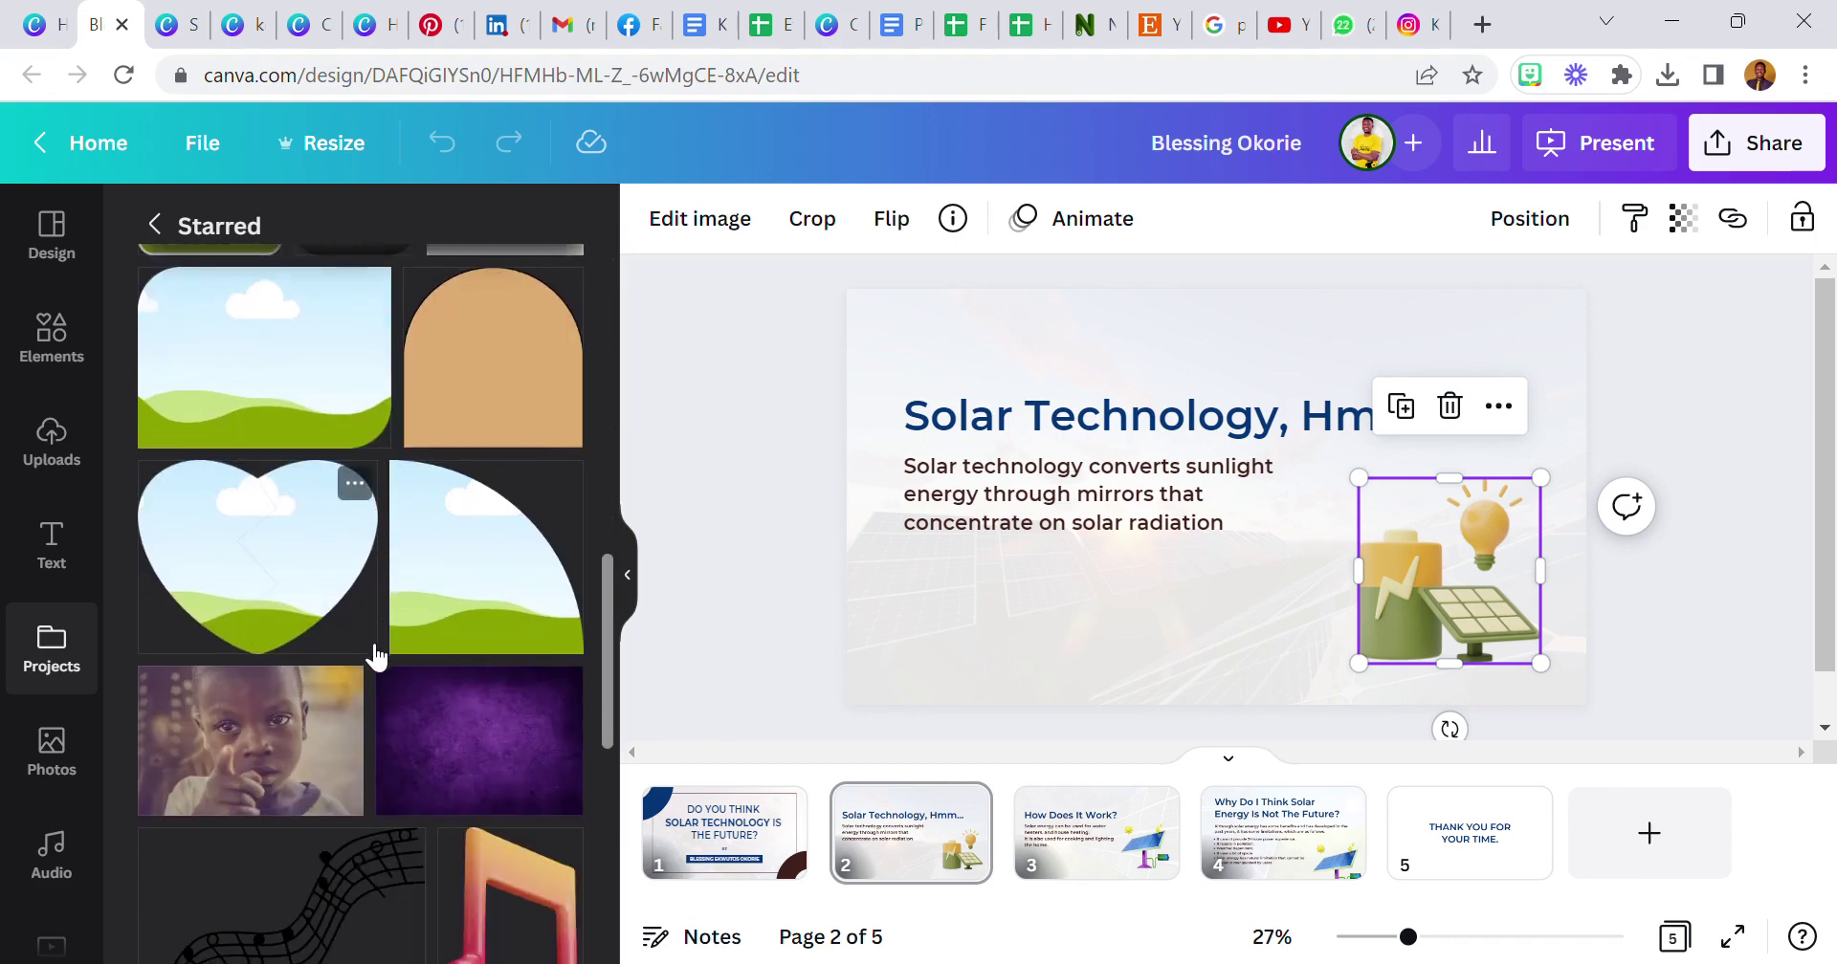
scroll(422, 527, up, 7)
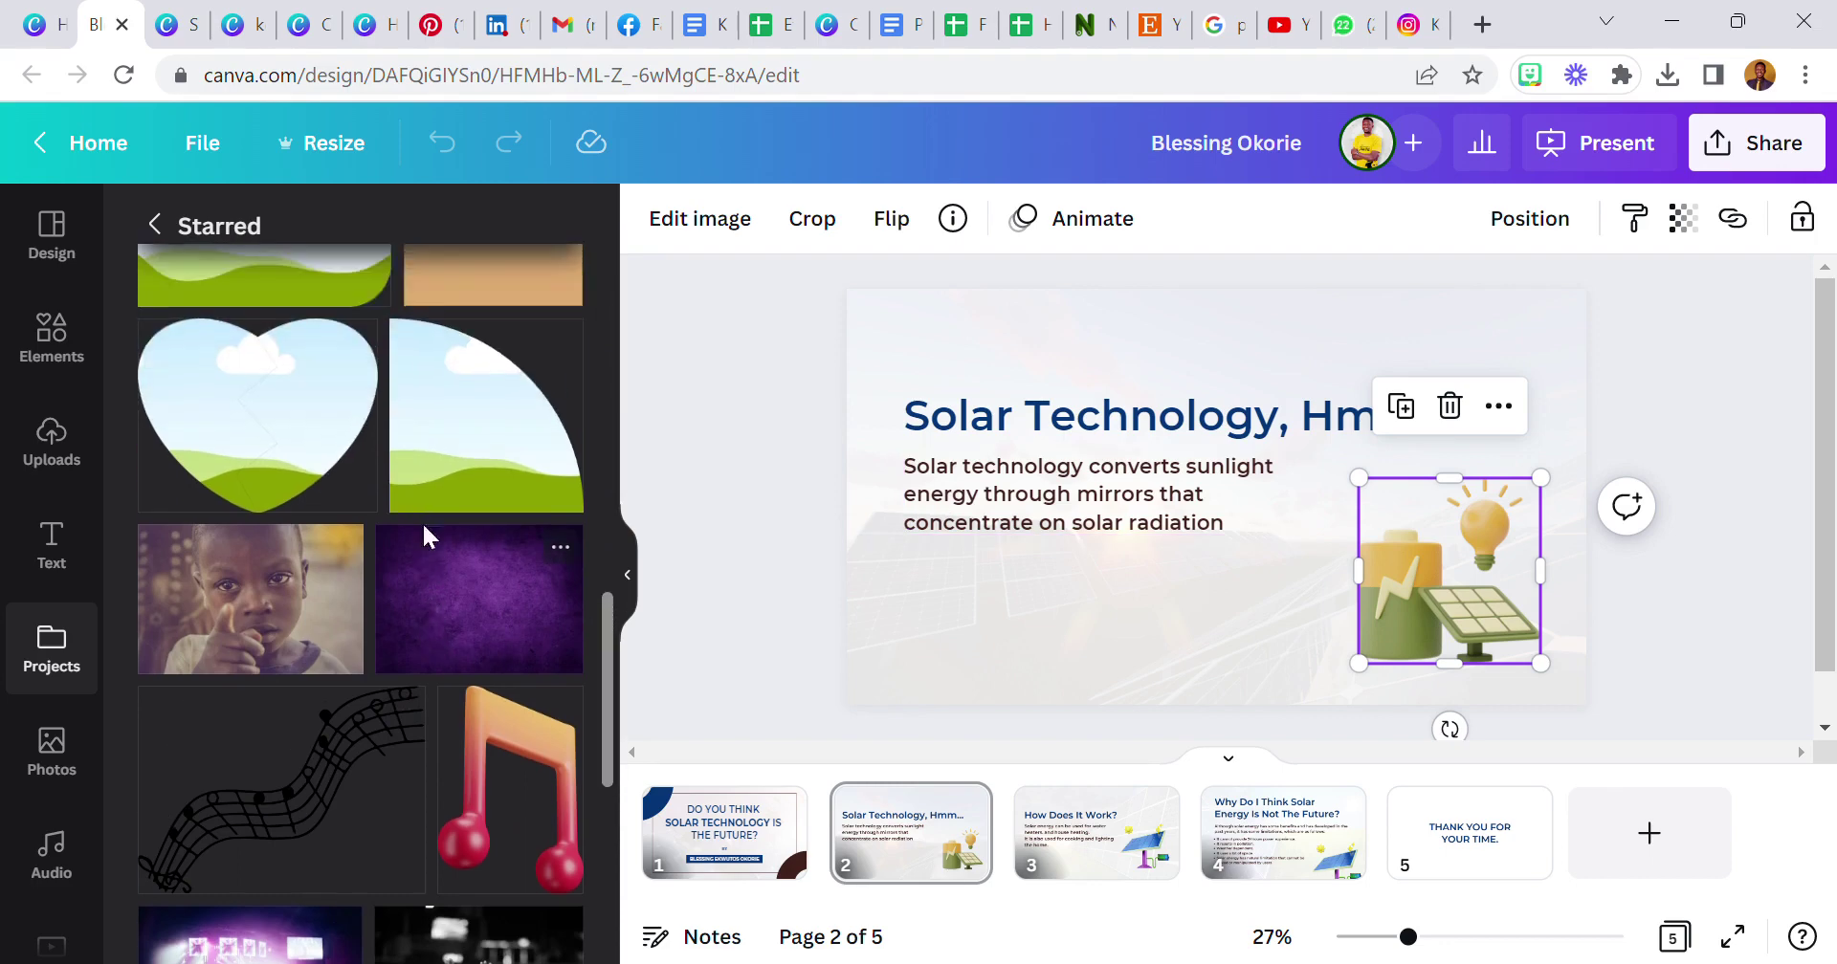
click(154, 224)
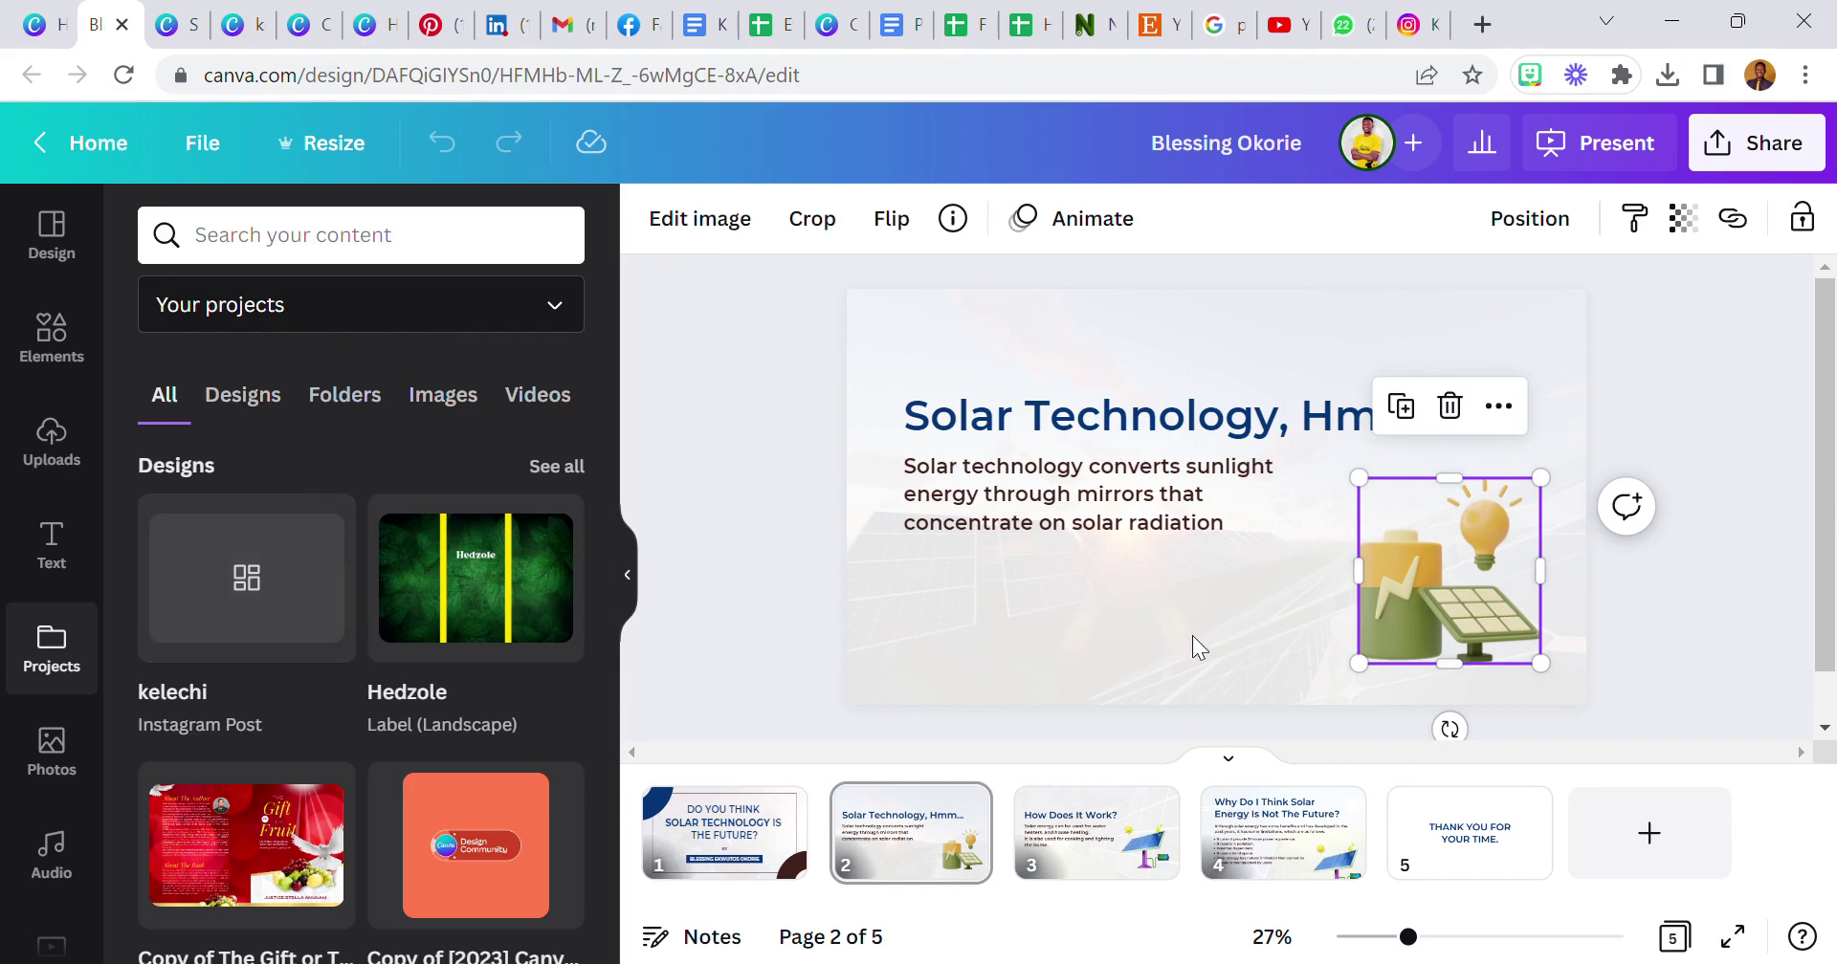
- Copy the inner rectangular frame from page 1 of the solar presentation
click(1070, 660)
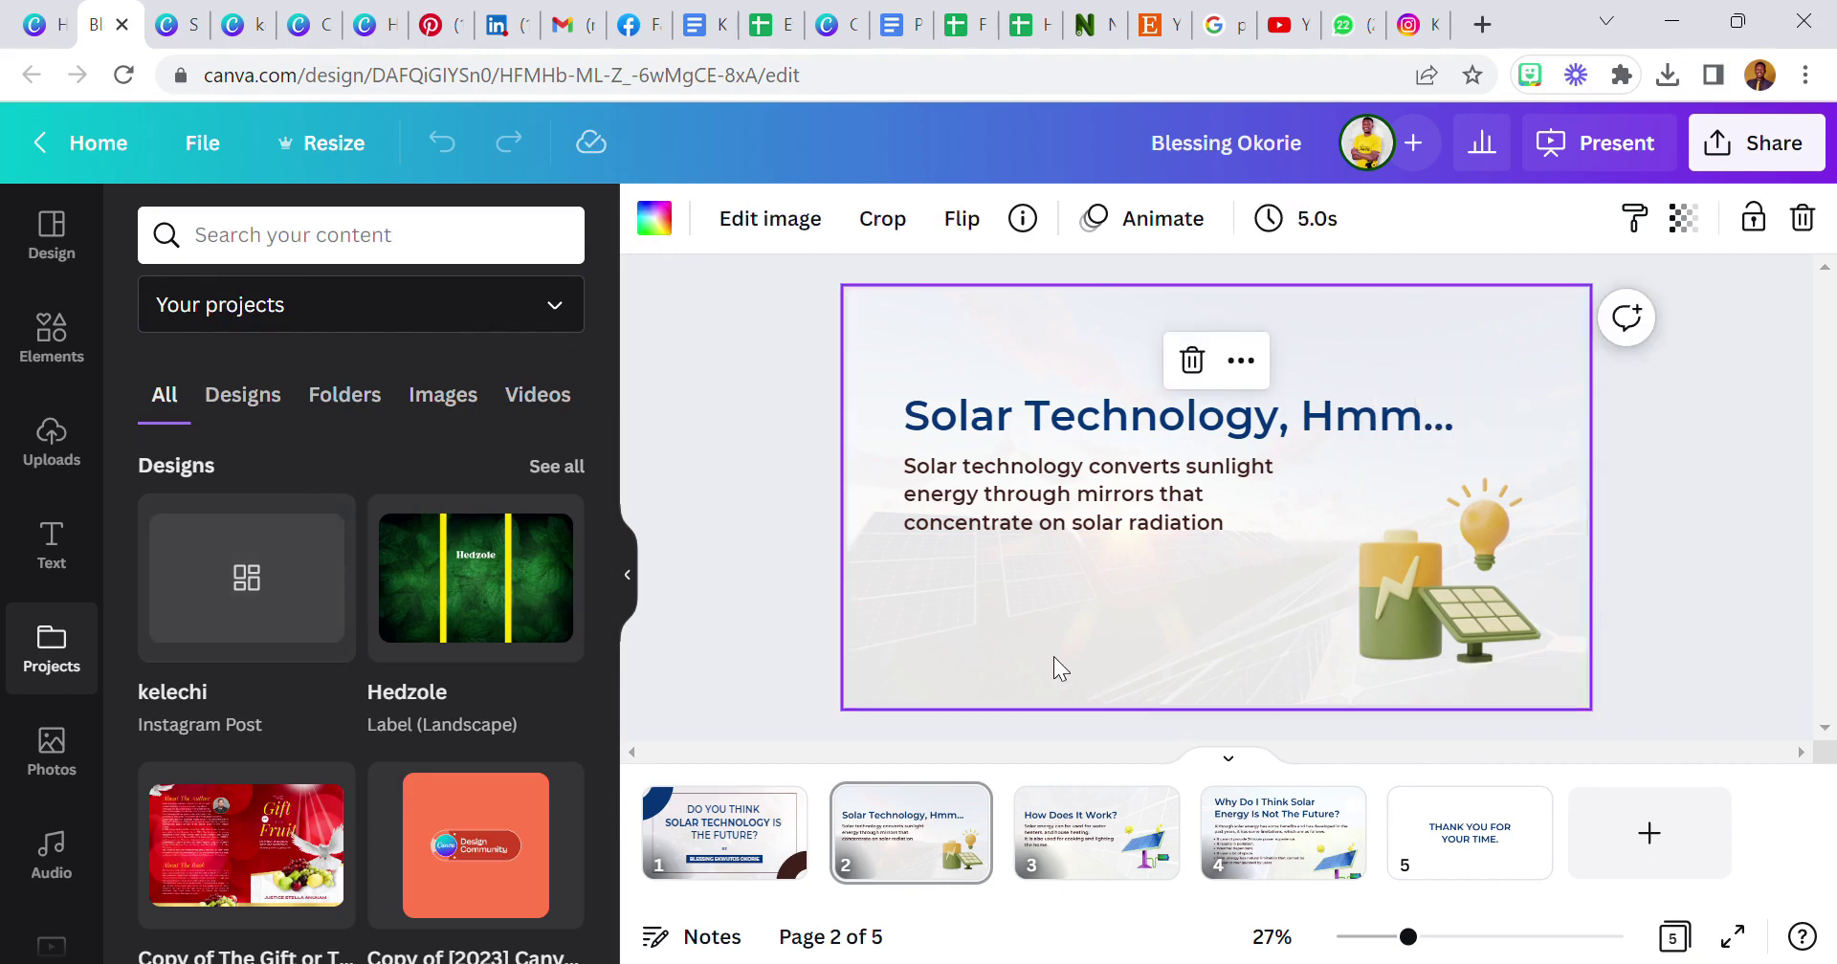
click(737, 838)
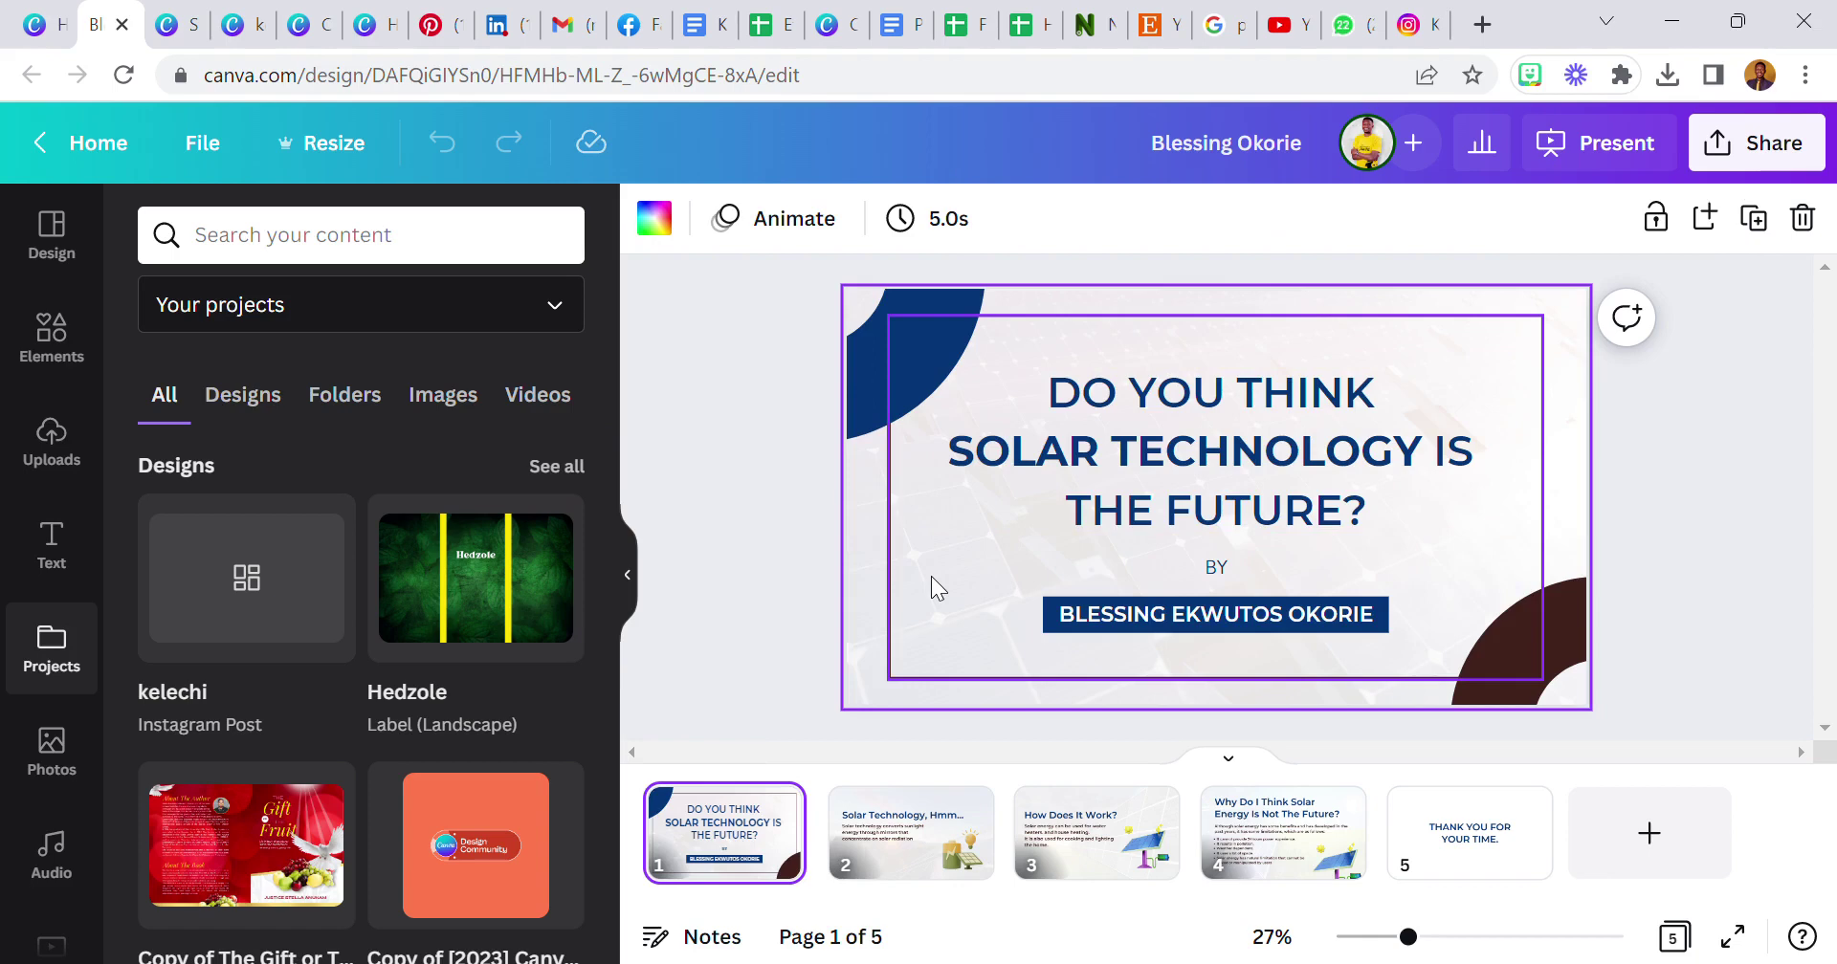
click(926, 632)
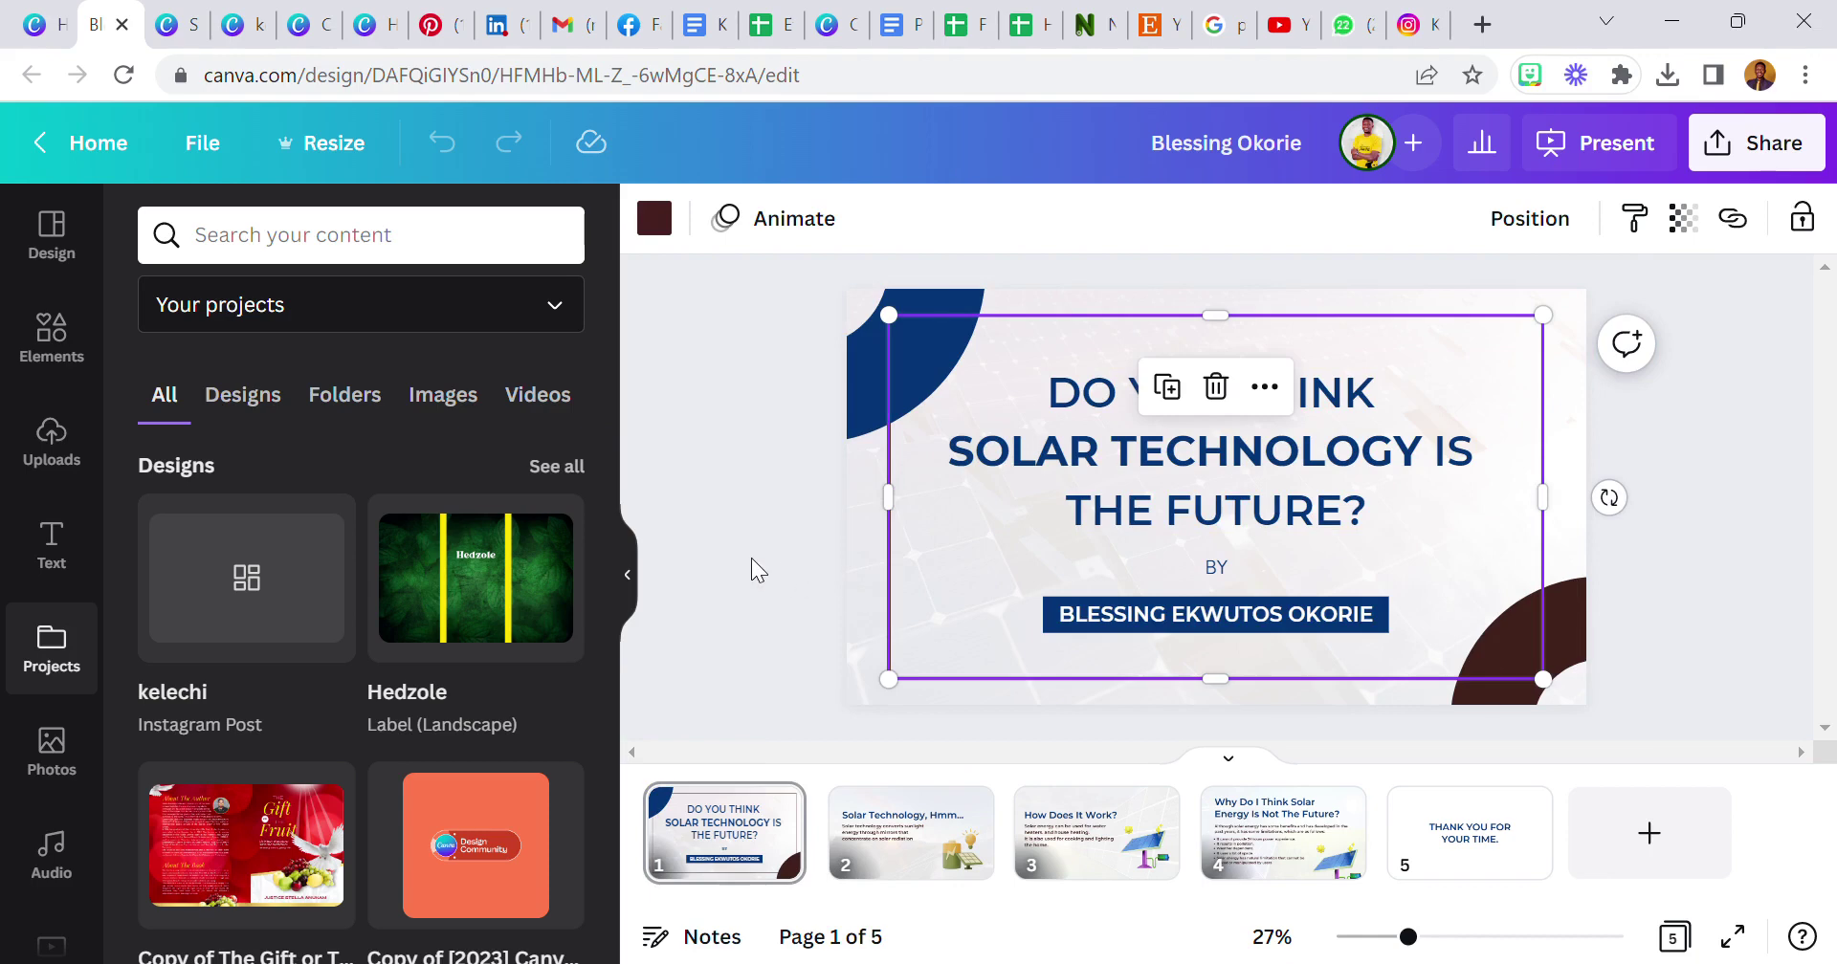
click(840, 548)
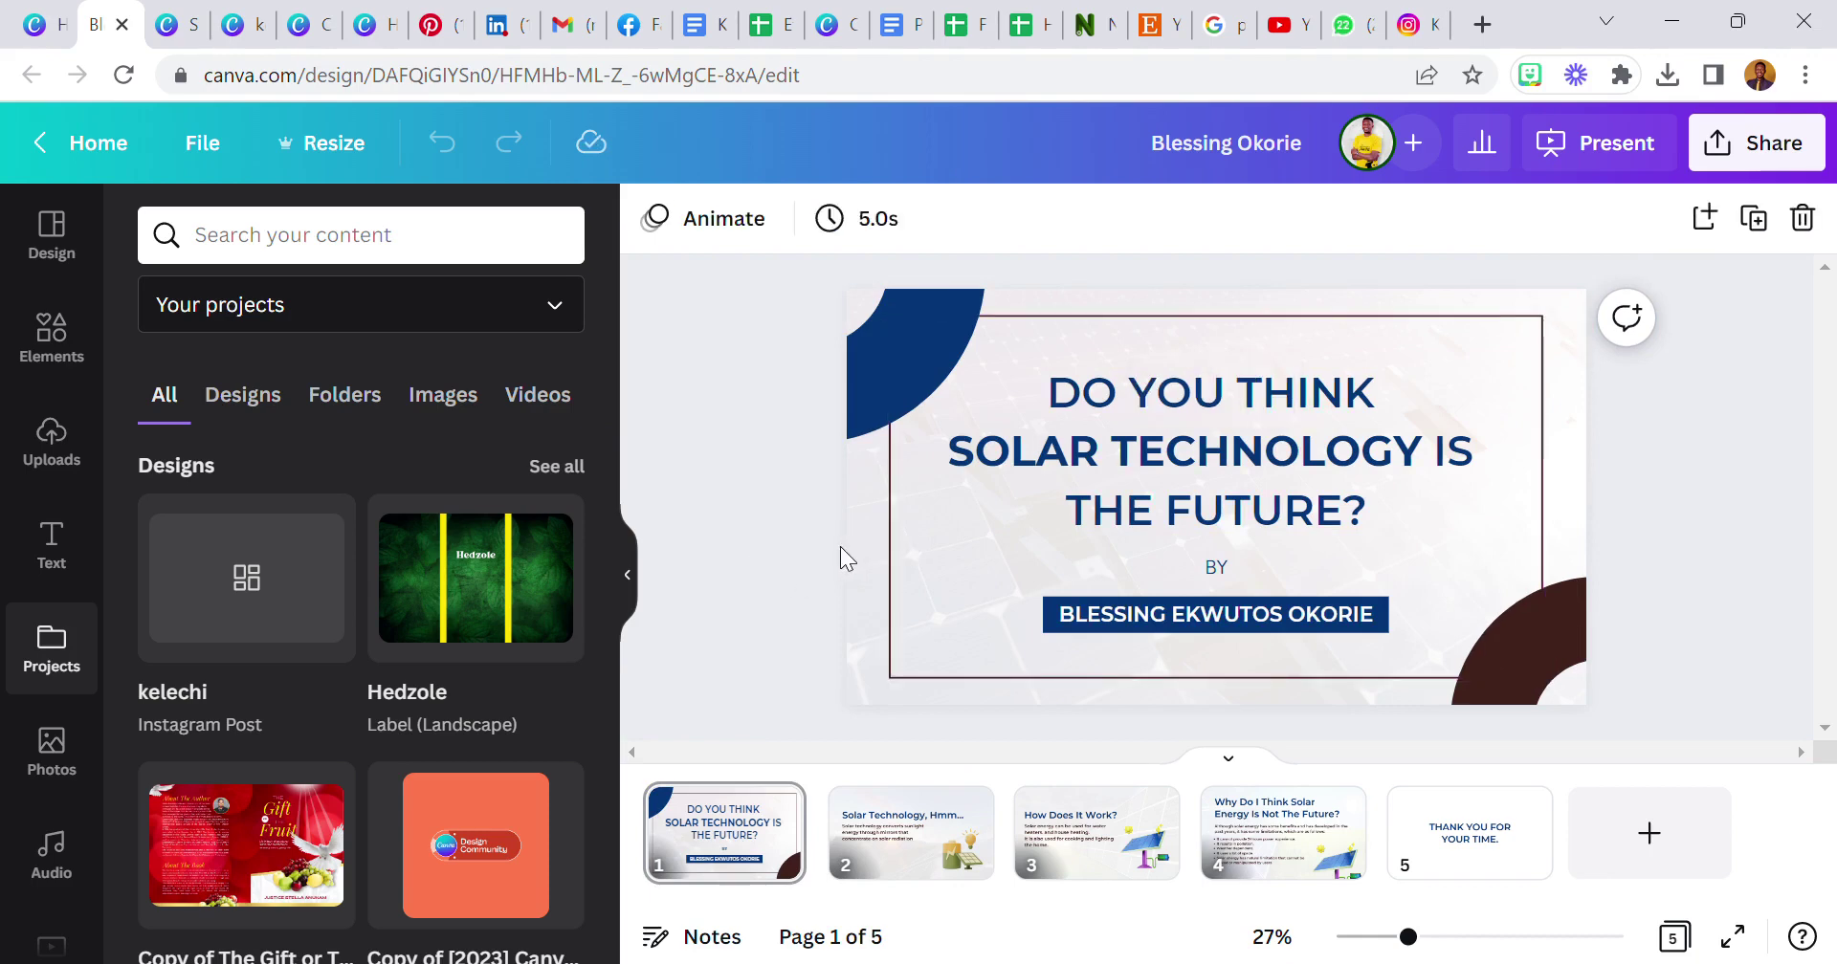
right_click(922, 584)
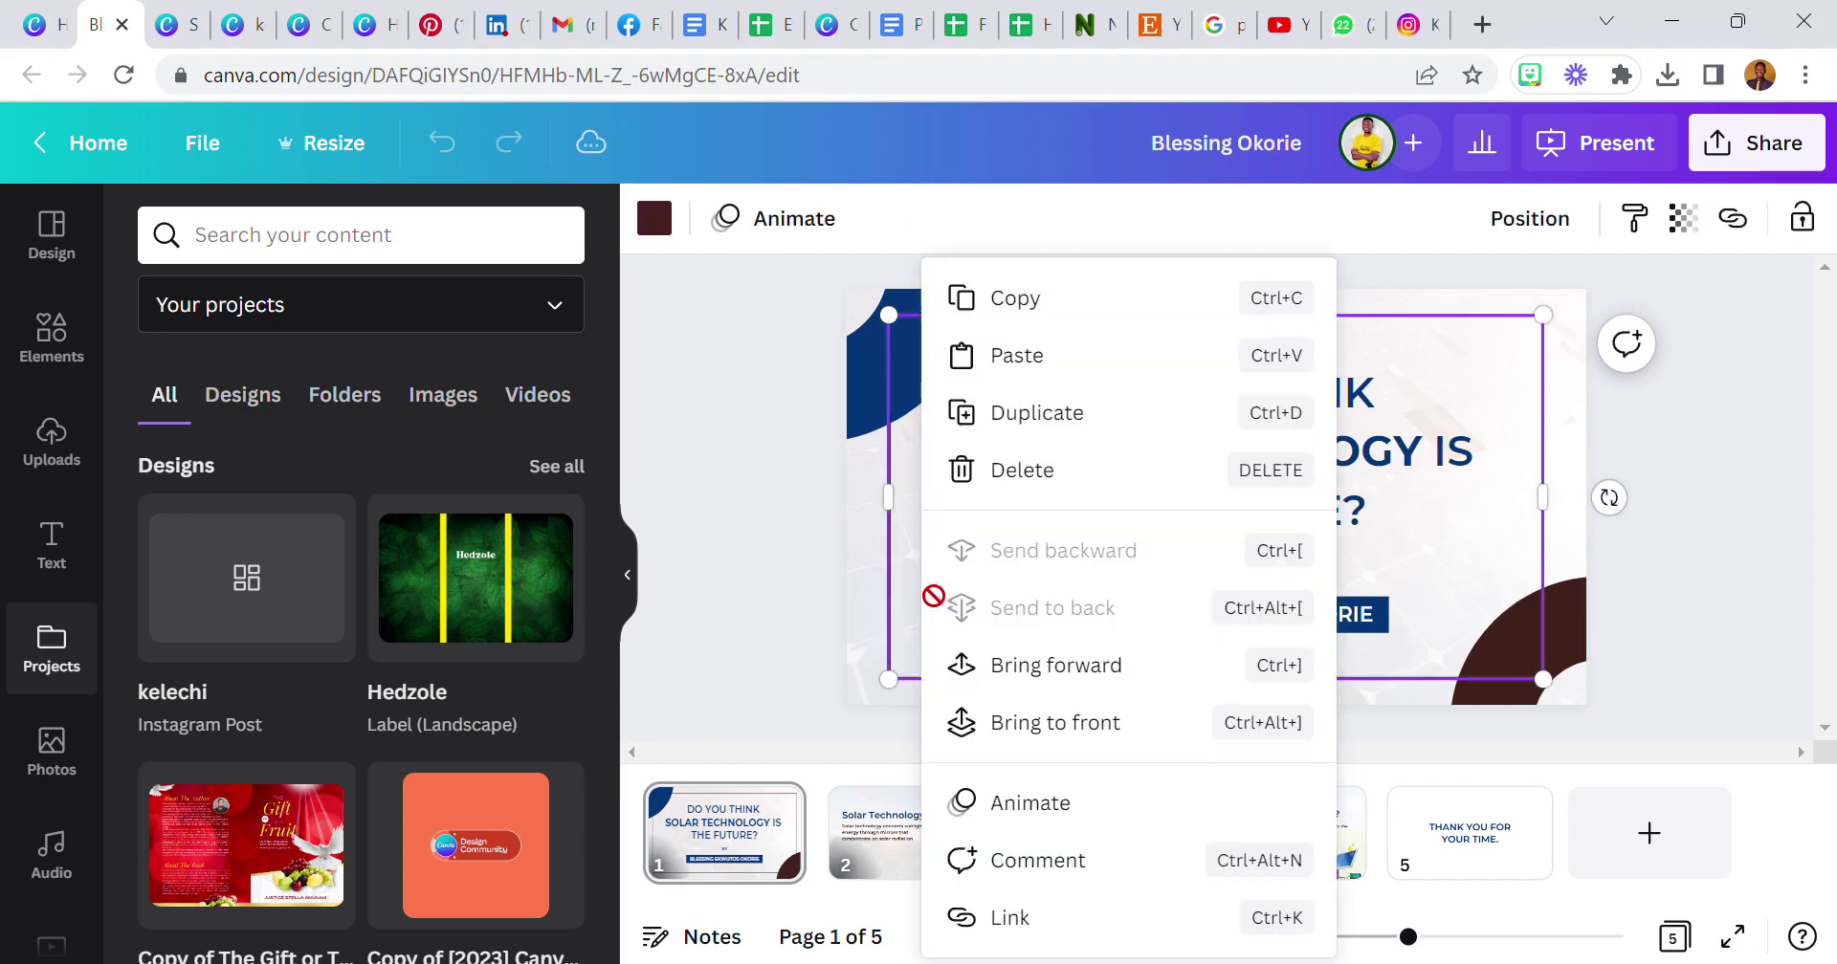
click(1081, 302)
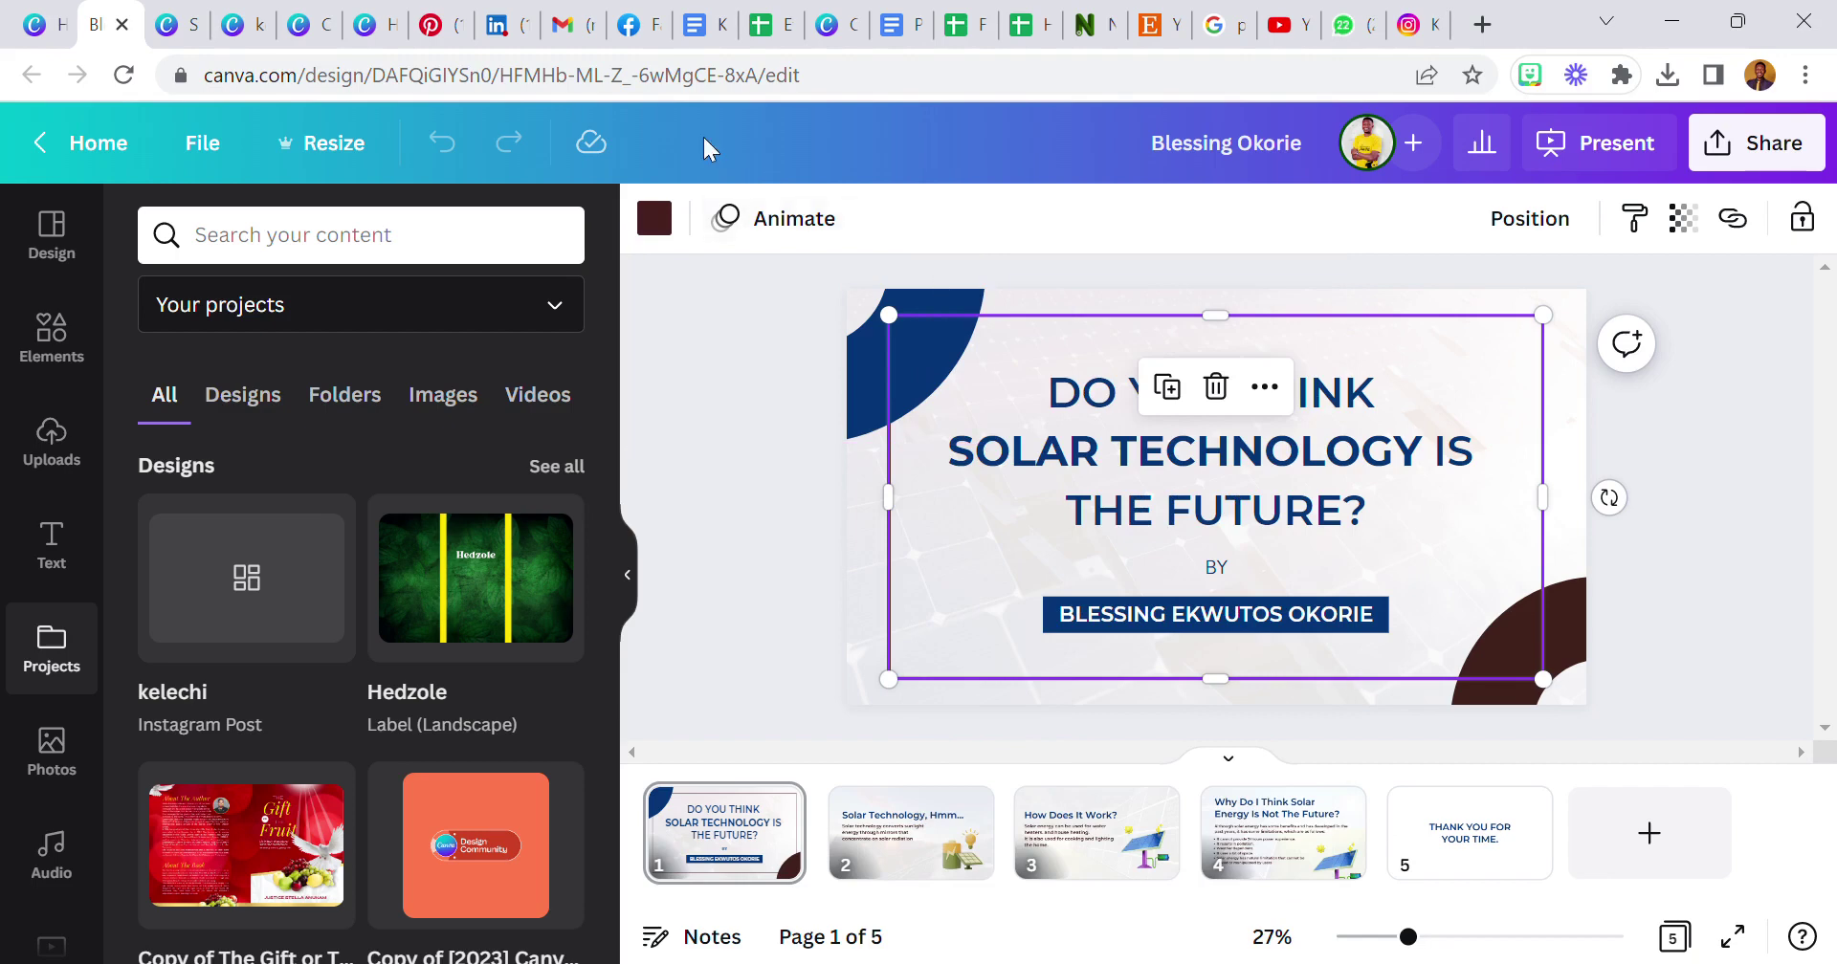
click(244, 24)
- Paste the copied frame onto the blank page and narrow its sides and top
right_click(1117, 423)
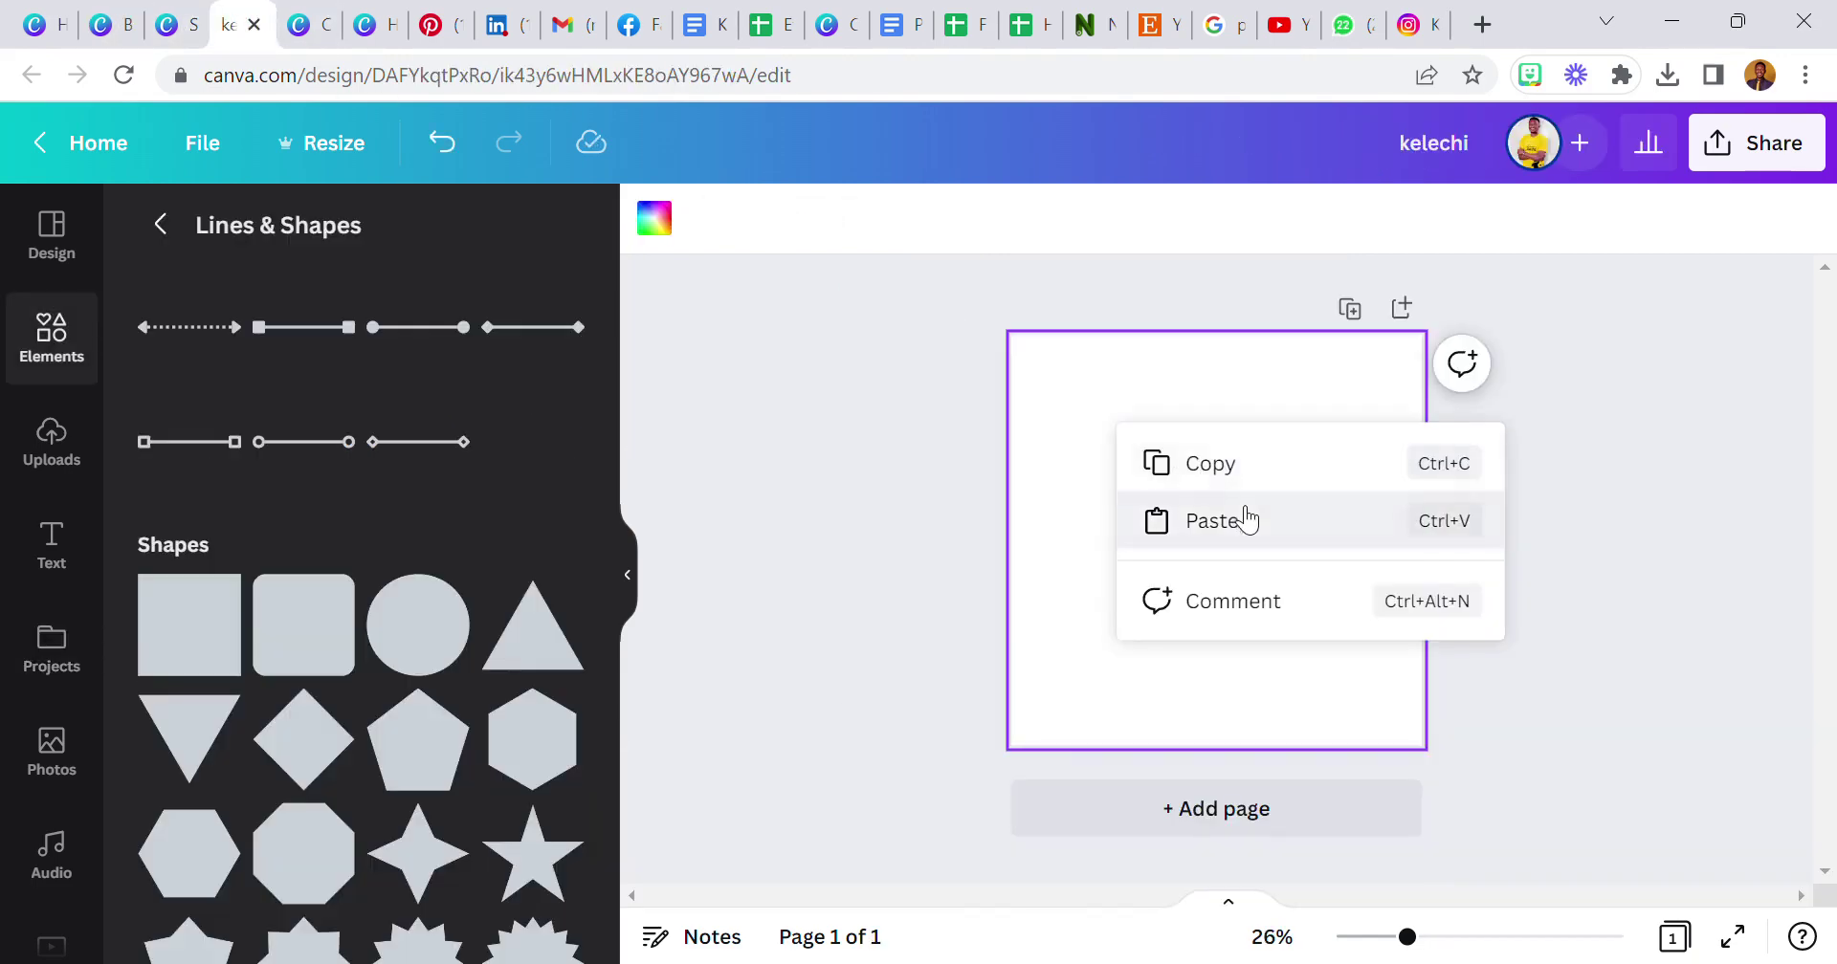
click(1239, 520)
drag(1034, 447, 1116, 451)
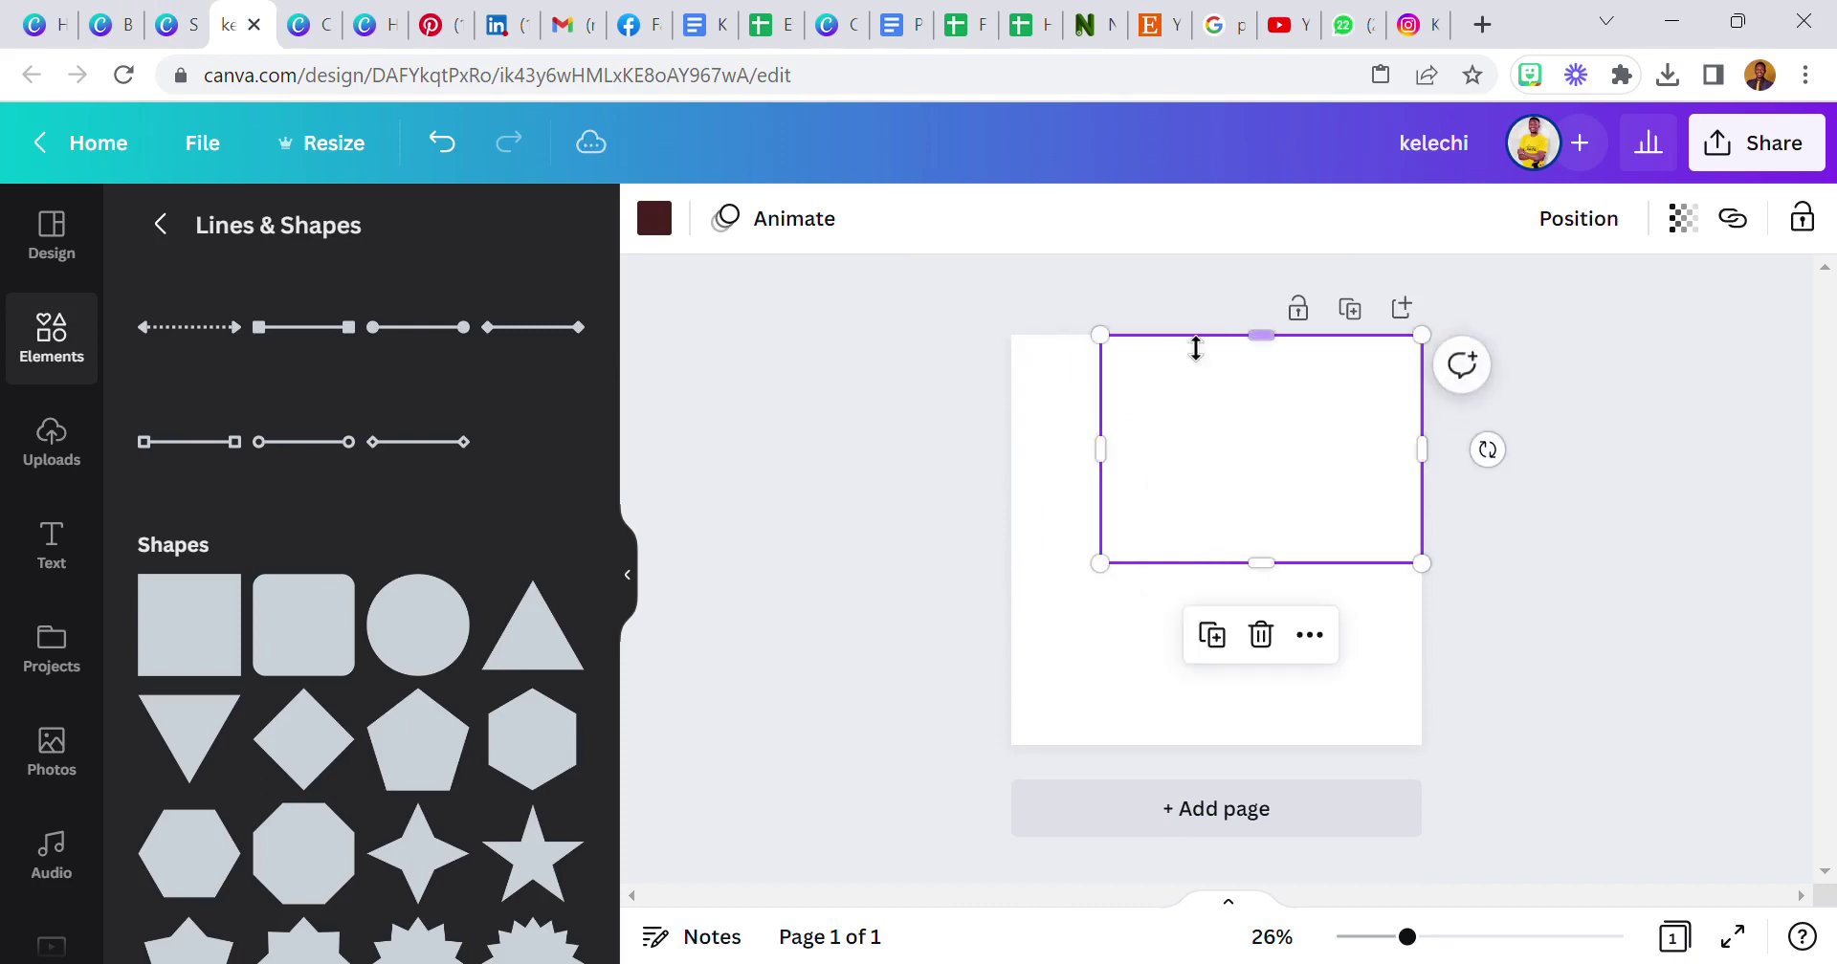
drag(1193, 348, 1197, 420)
drag(1440, 521, 1522, 774)
click(1124, 648)
click(1210, 507)
- Enlarge and centre the frame, then trim its left, right, bottom and top edges
drag(1394, 627, 1317, 566)
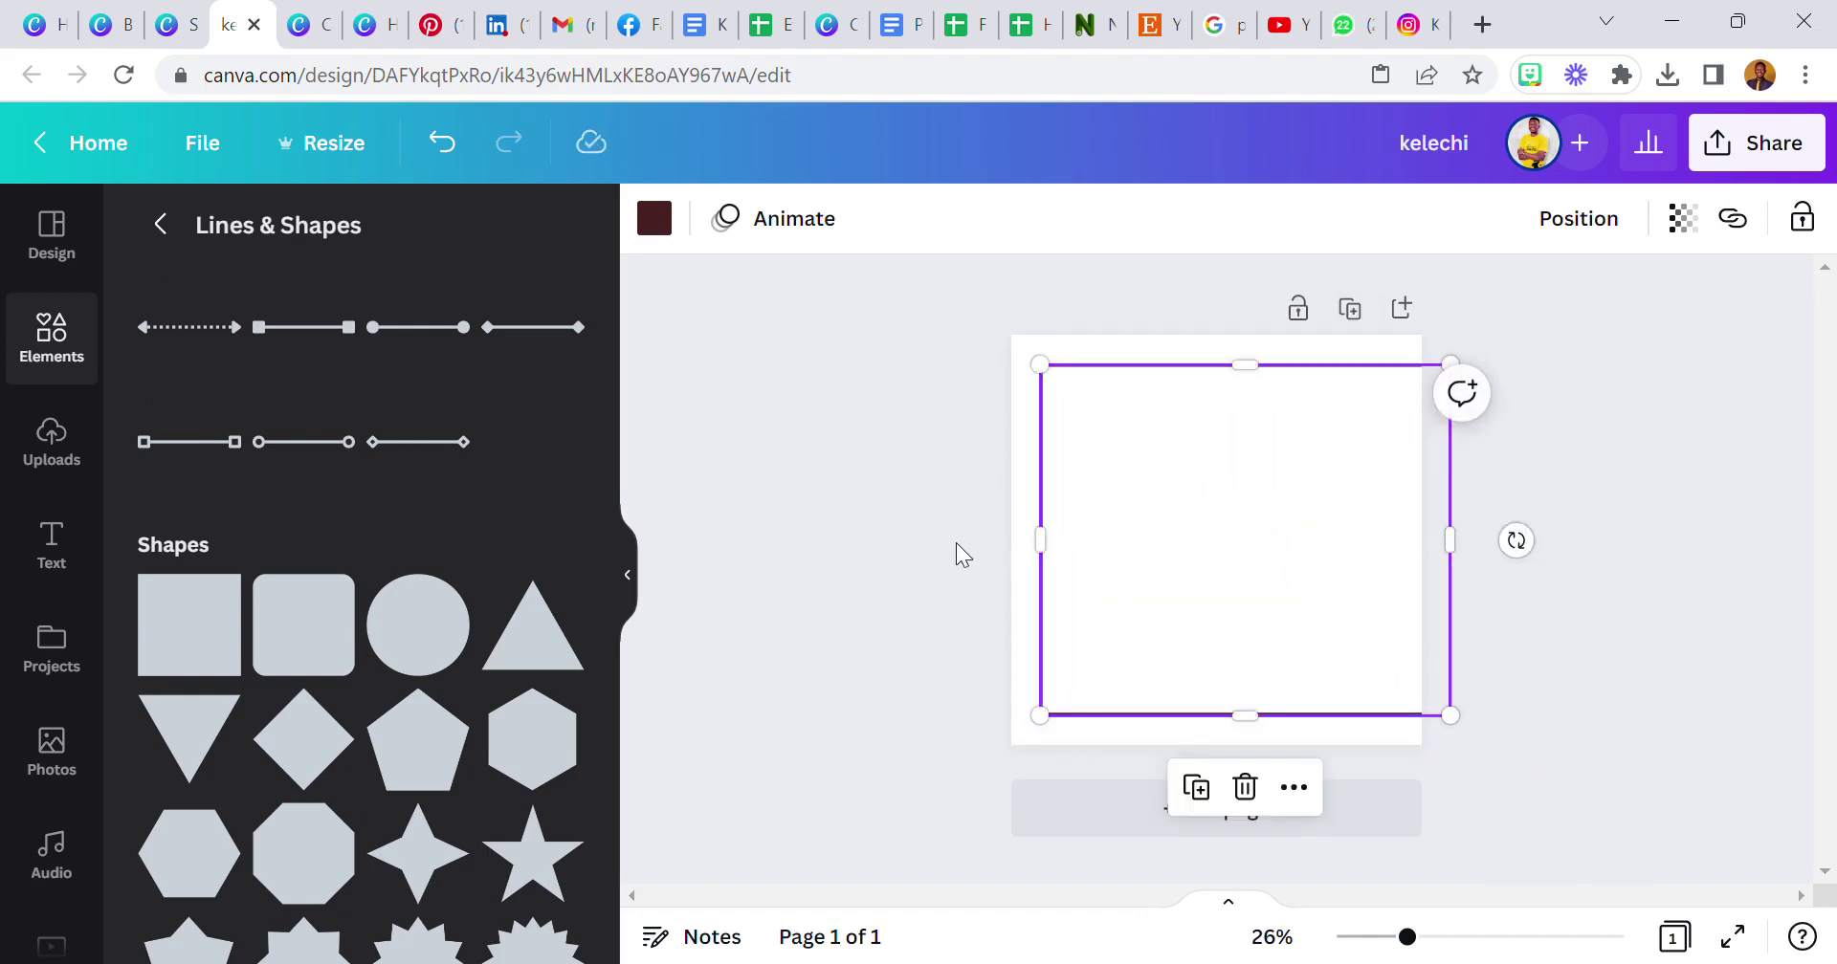
click(956, 549)
click(1054, 558)
drag(1055, 558, 1132, 558)
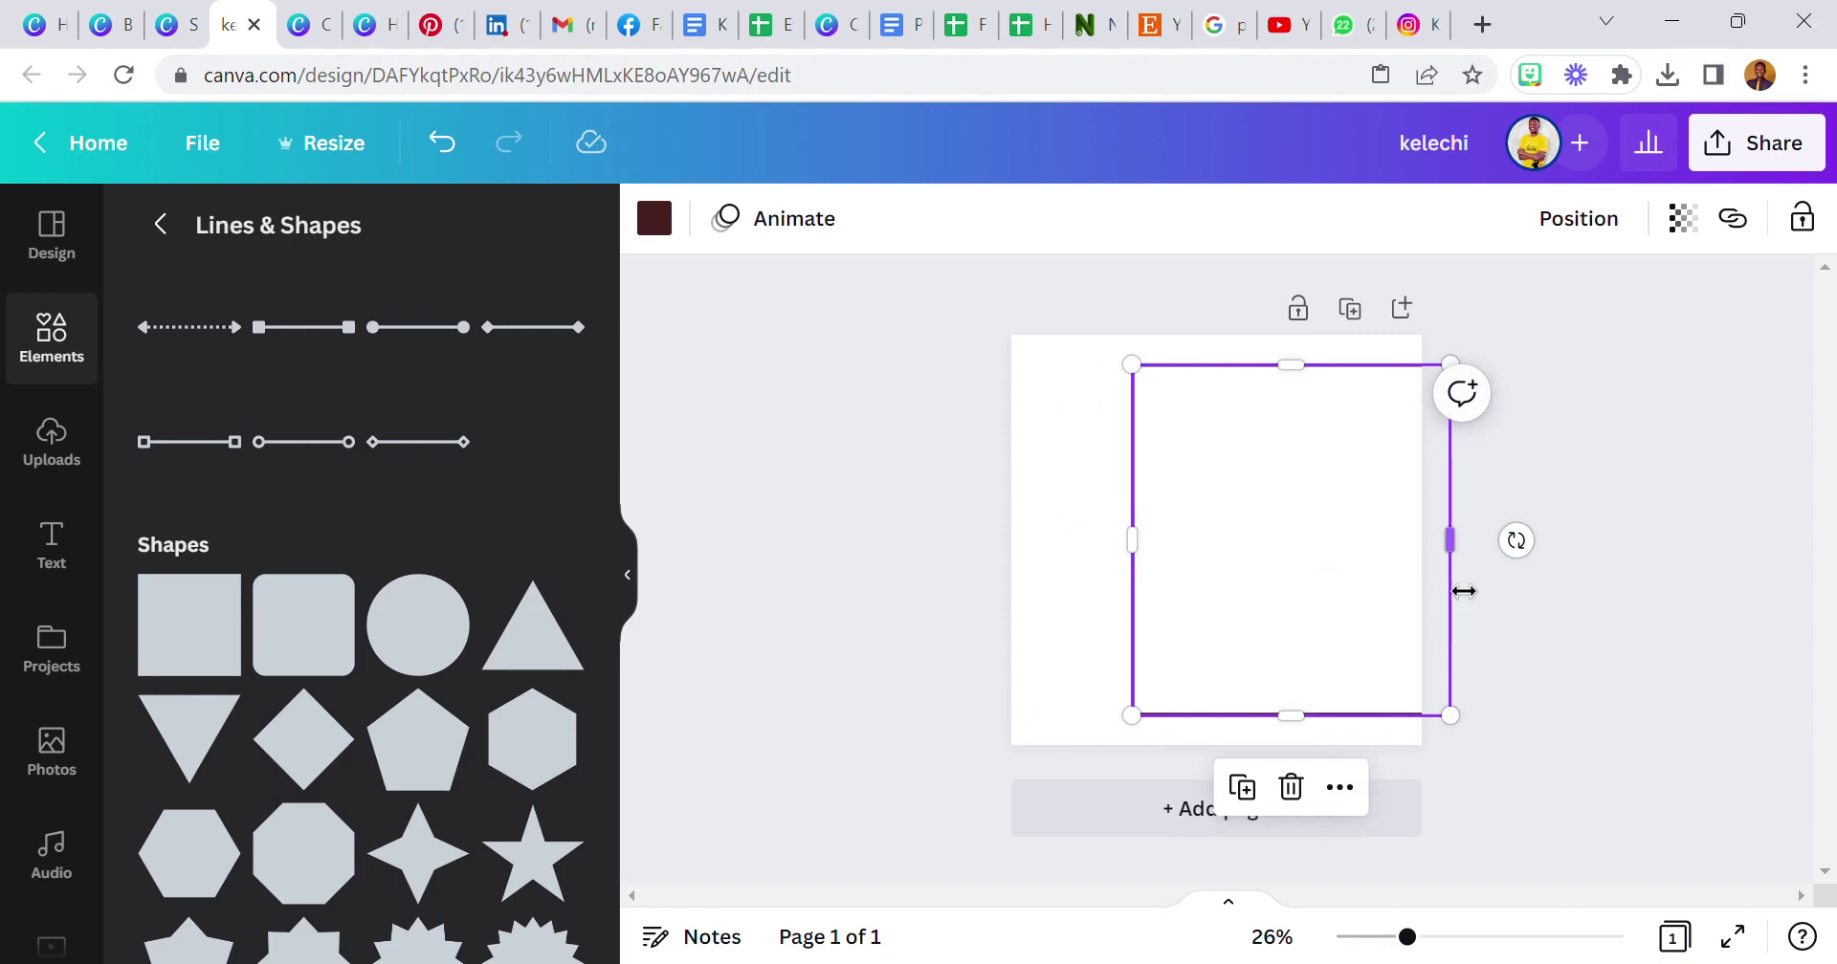
drag(1464, 591, 1291, 555)
drag(1215, 717, 1279, 497)
drag(1209, 366, 1210, 377)
- Resize the frame into a small square, about 306 by 286, recentred in the upper half
drag(1287, 445, 1249, 455)
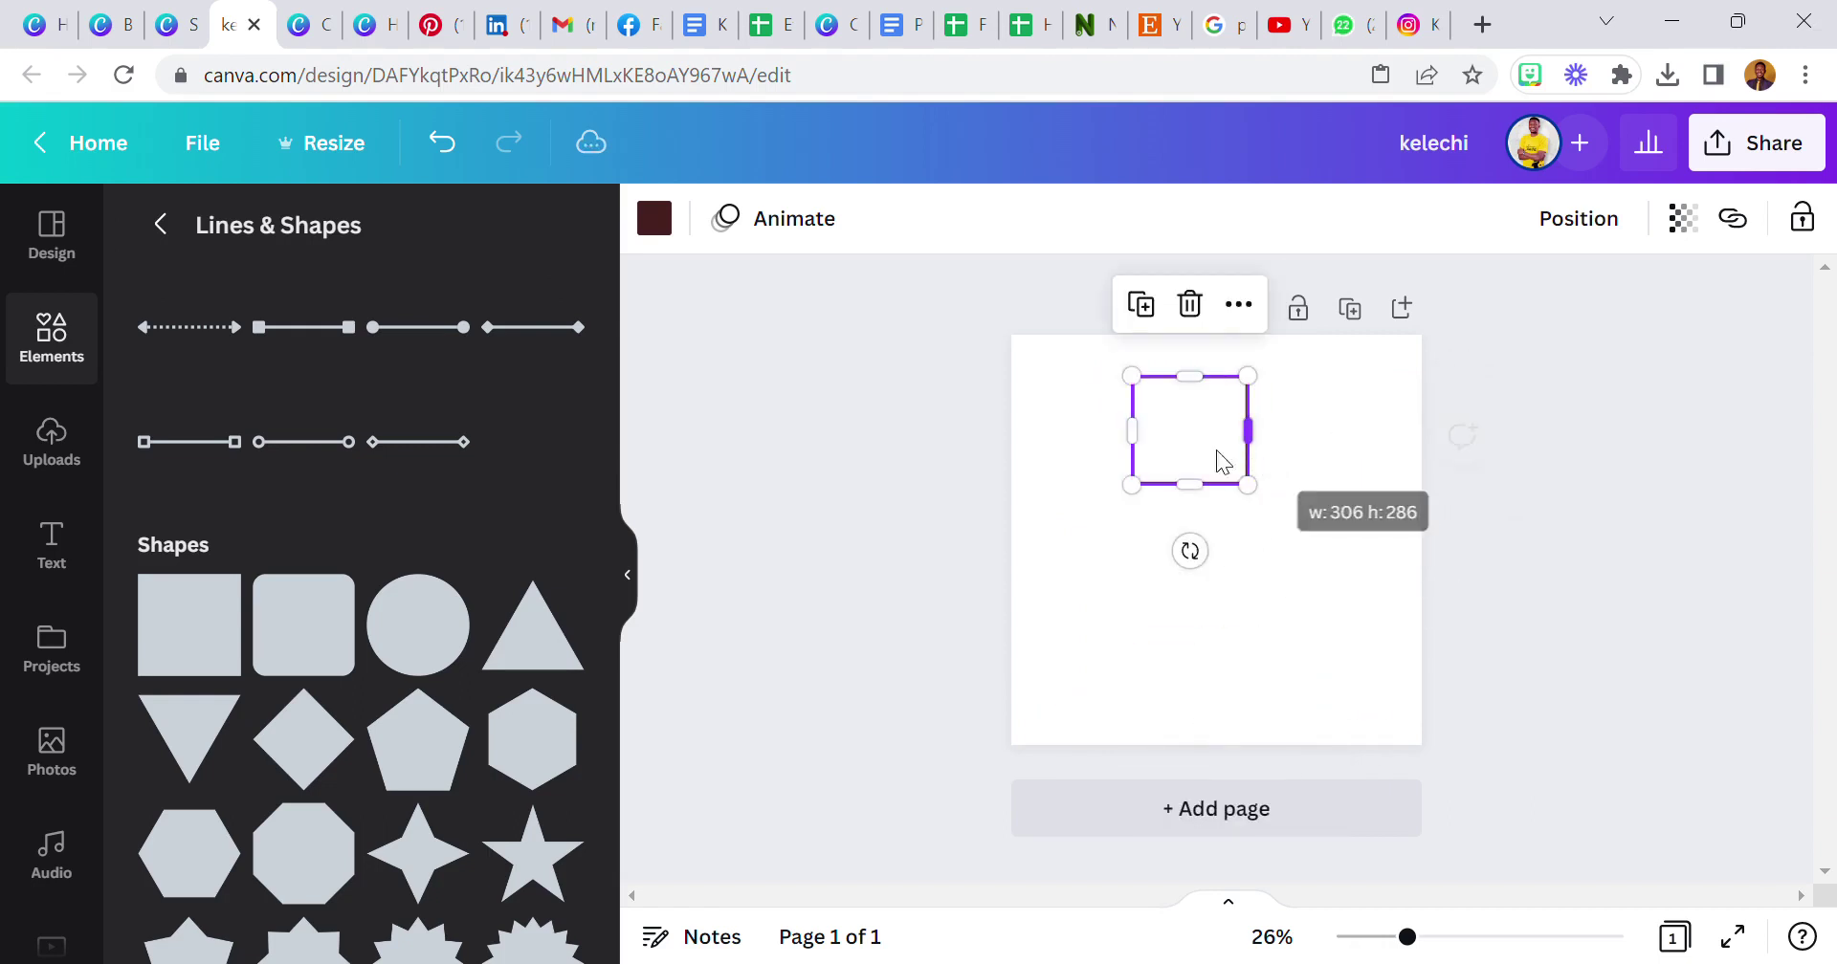
drag(1135, 456, 996, 605)
drag(1100, 504, 1189, 506)
drag(1095, 615, 1190, 485)
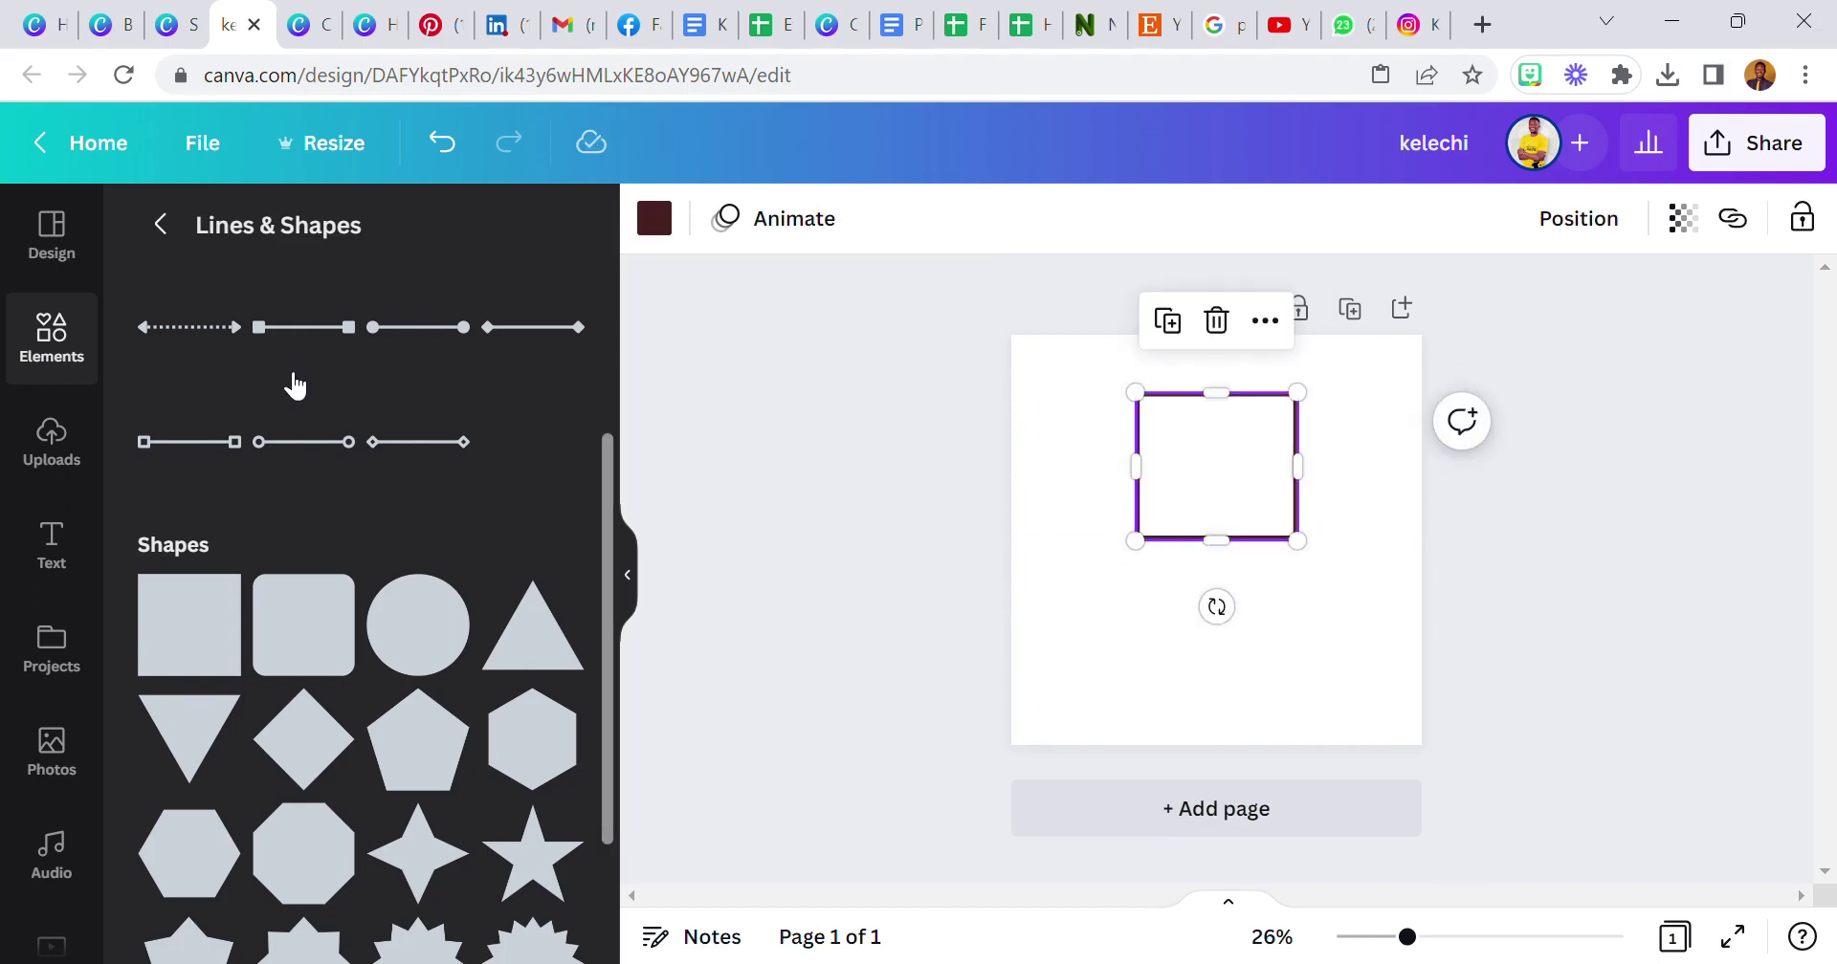
click(75, 364)
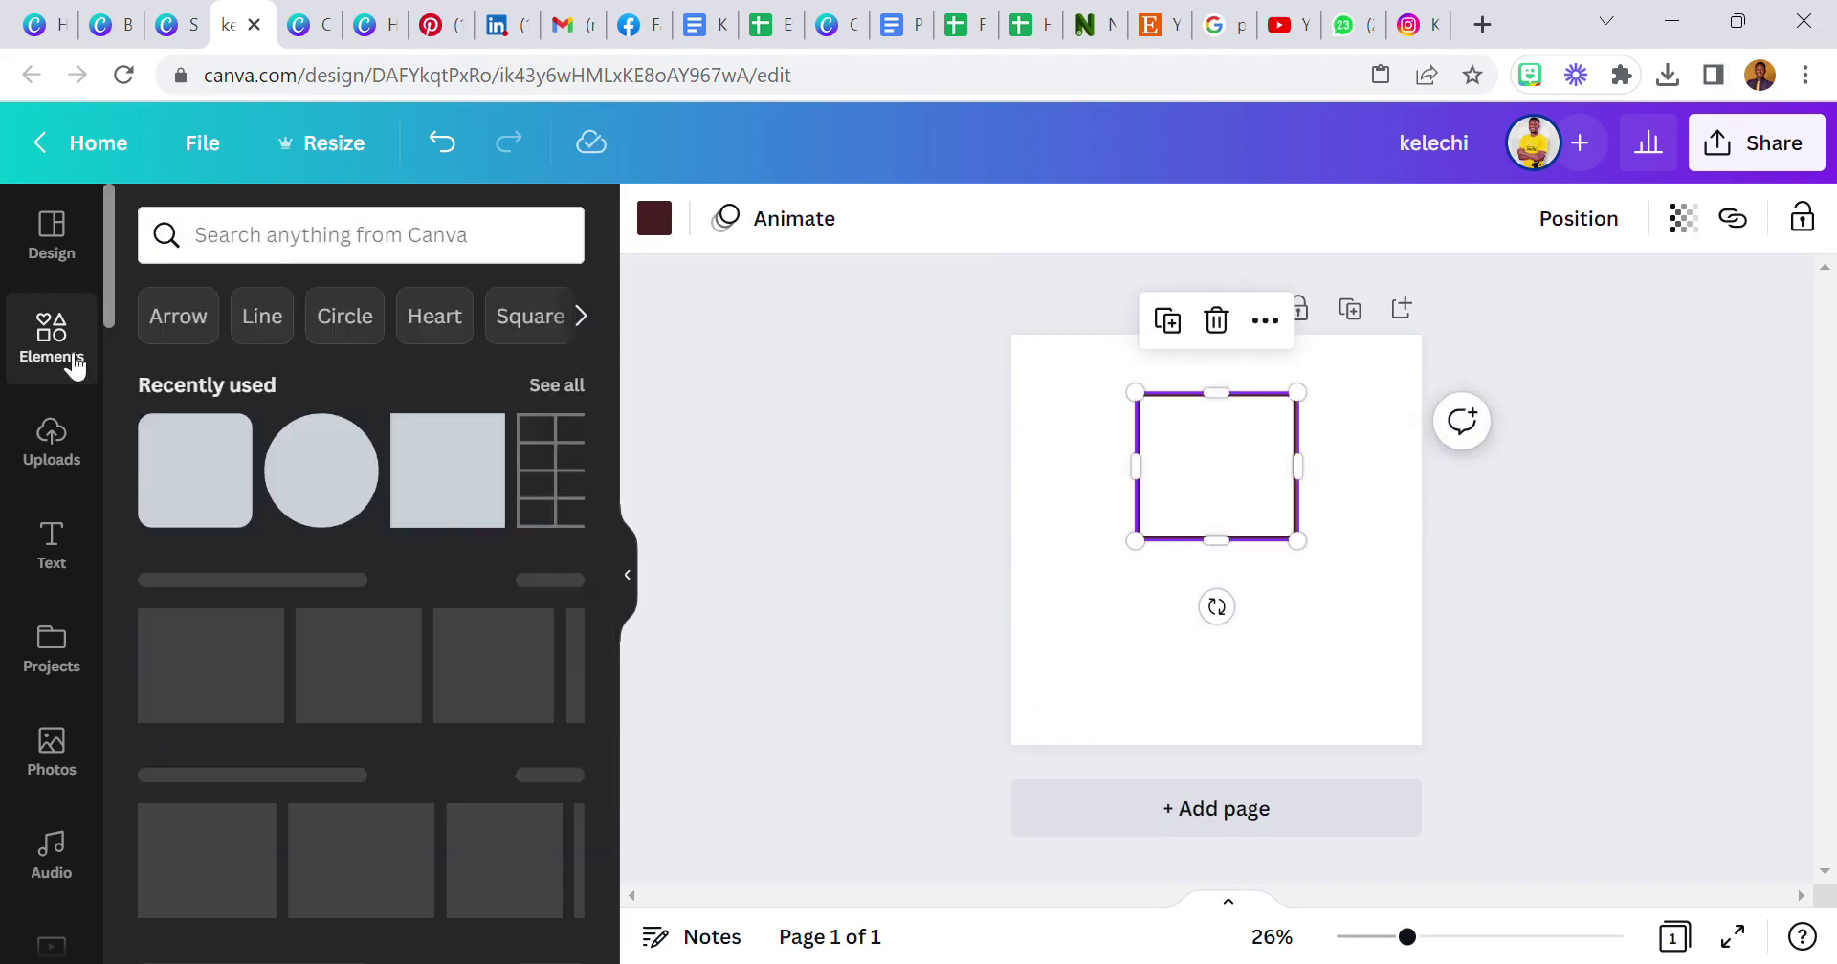
- Search the Elements library for 'square'
click(332, 256)
text(squre)
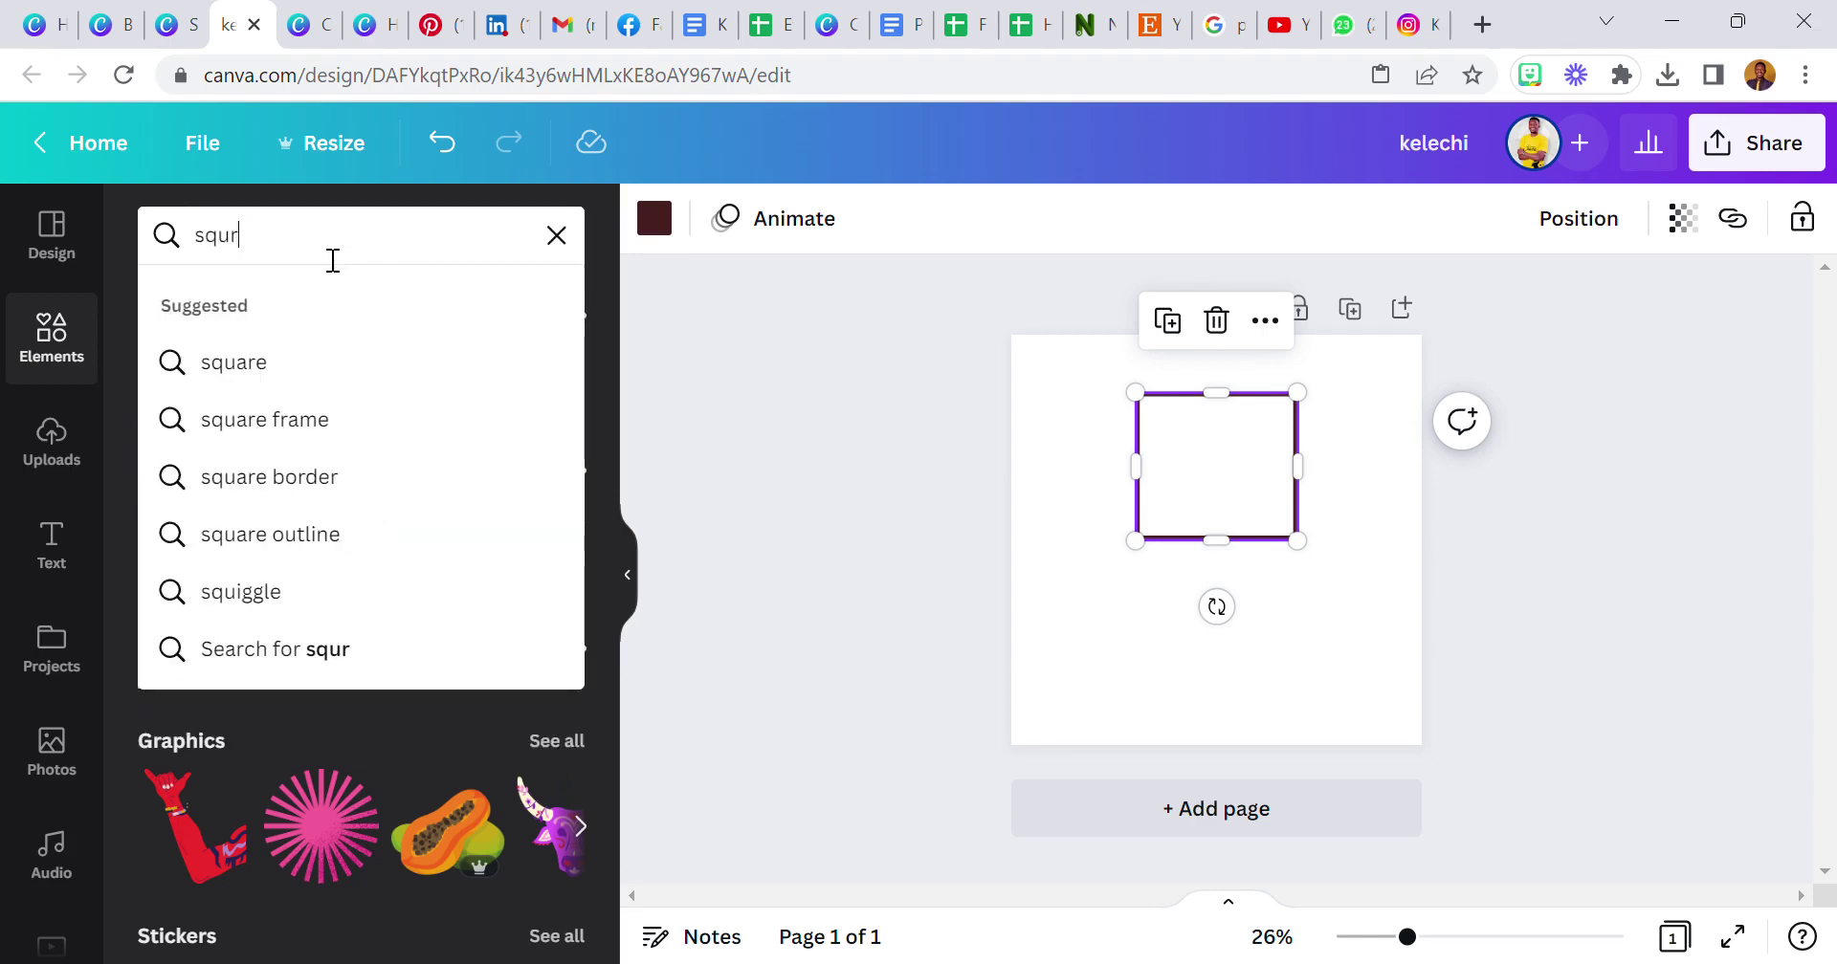
key(BackSpace)
key(BackSpace)
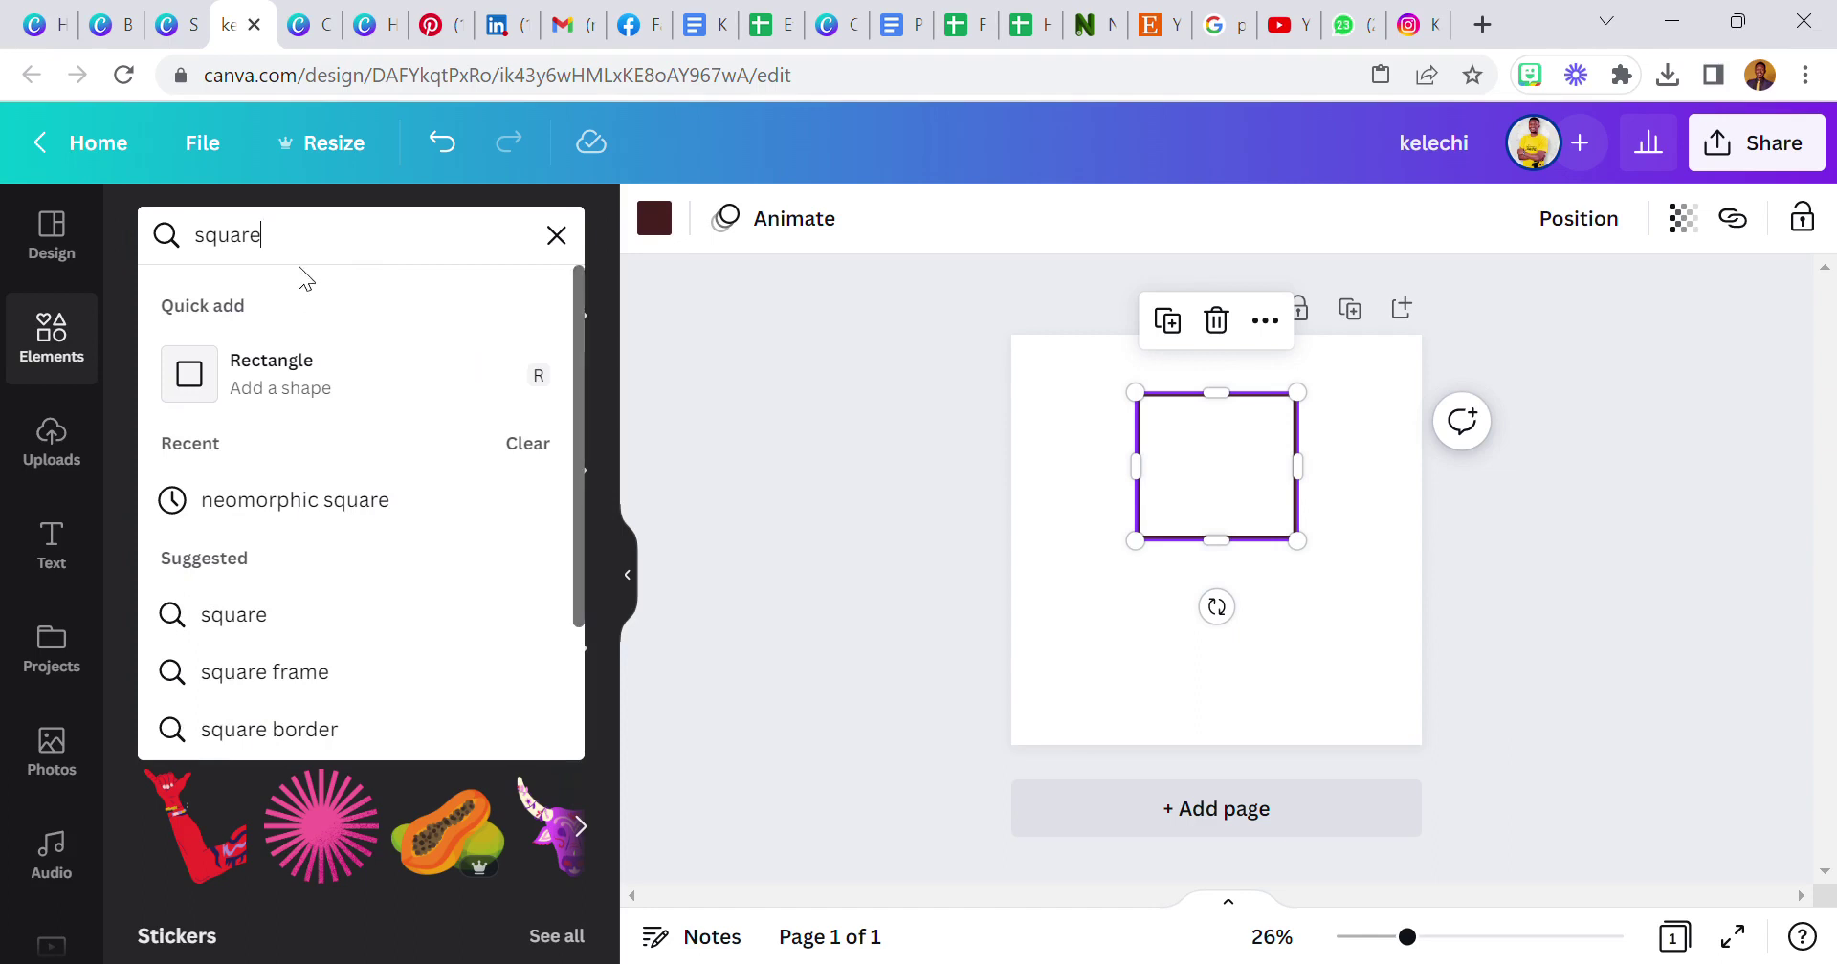
key(Return)
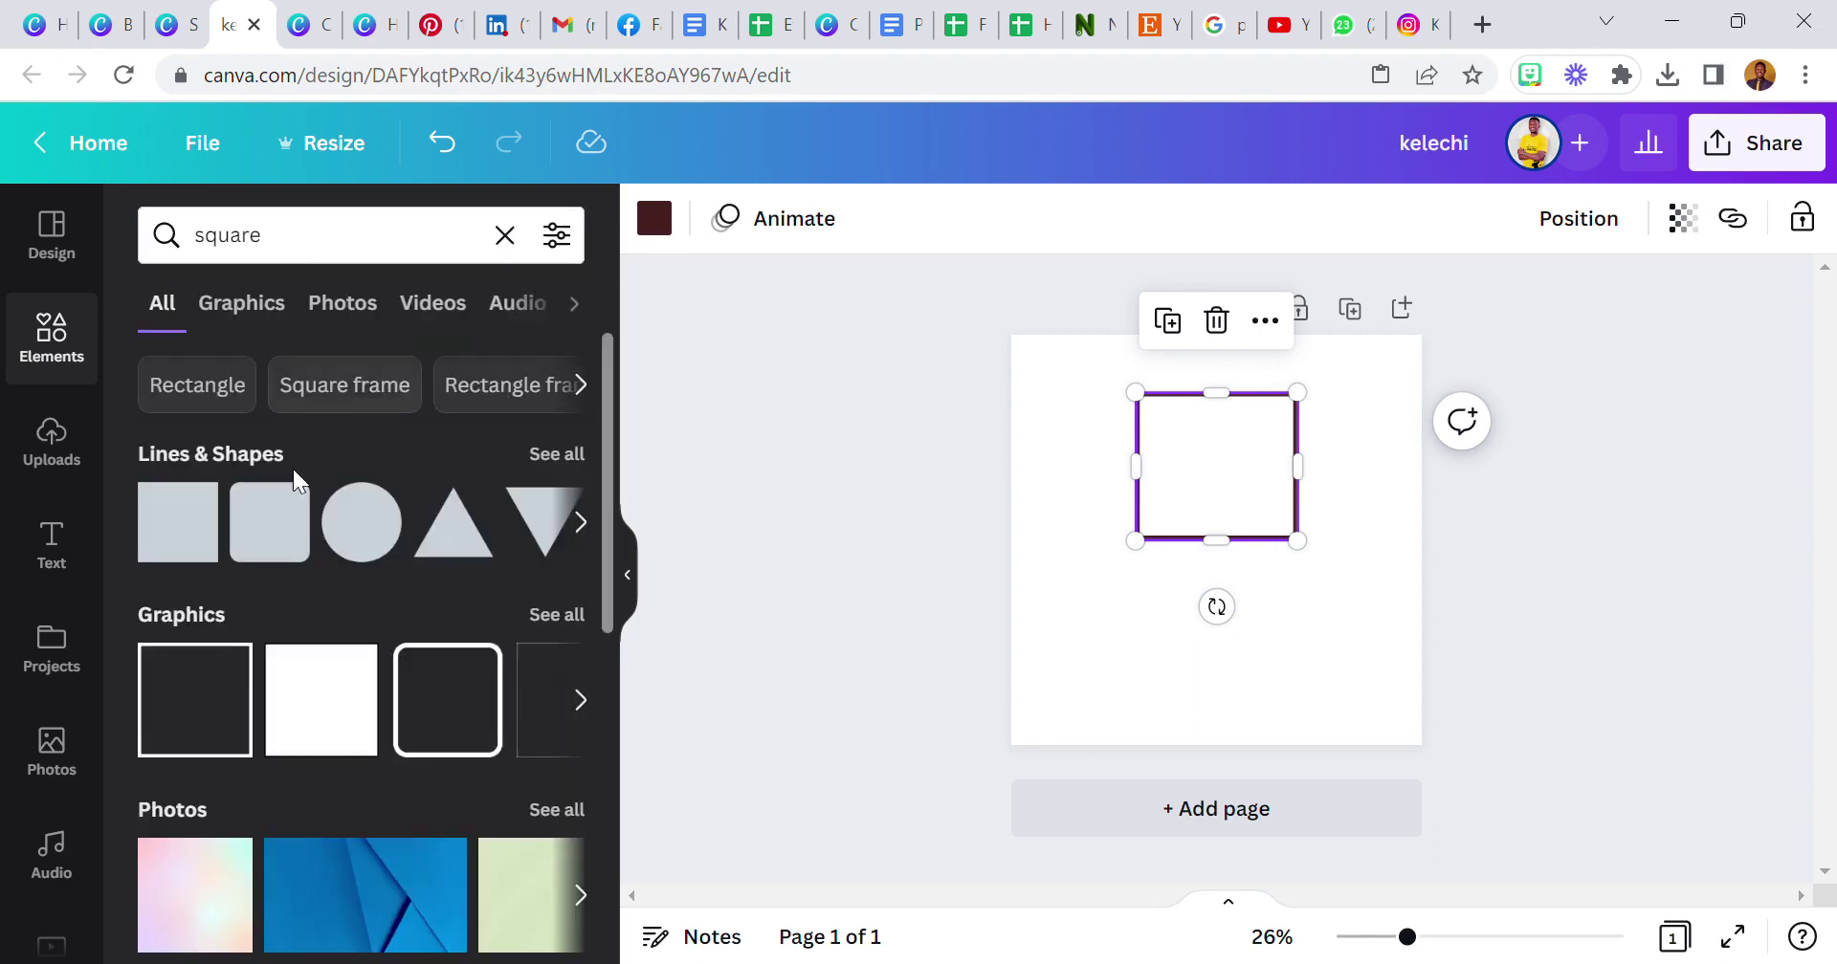
- Add a thin black square outline at lower left and a rounded square at bottom right
click(192, 708)
drag(1171, 512, 1088, 689)
click(457, 696)
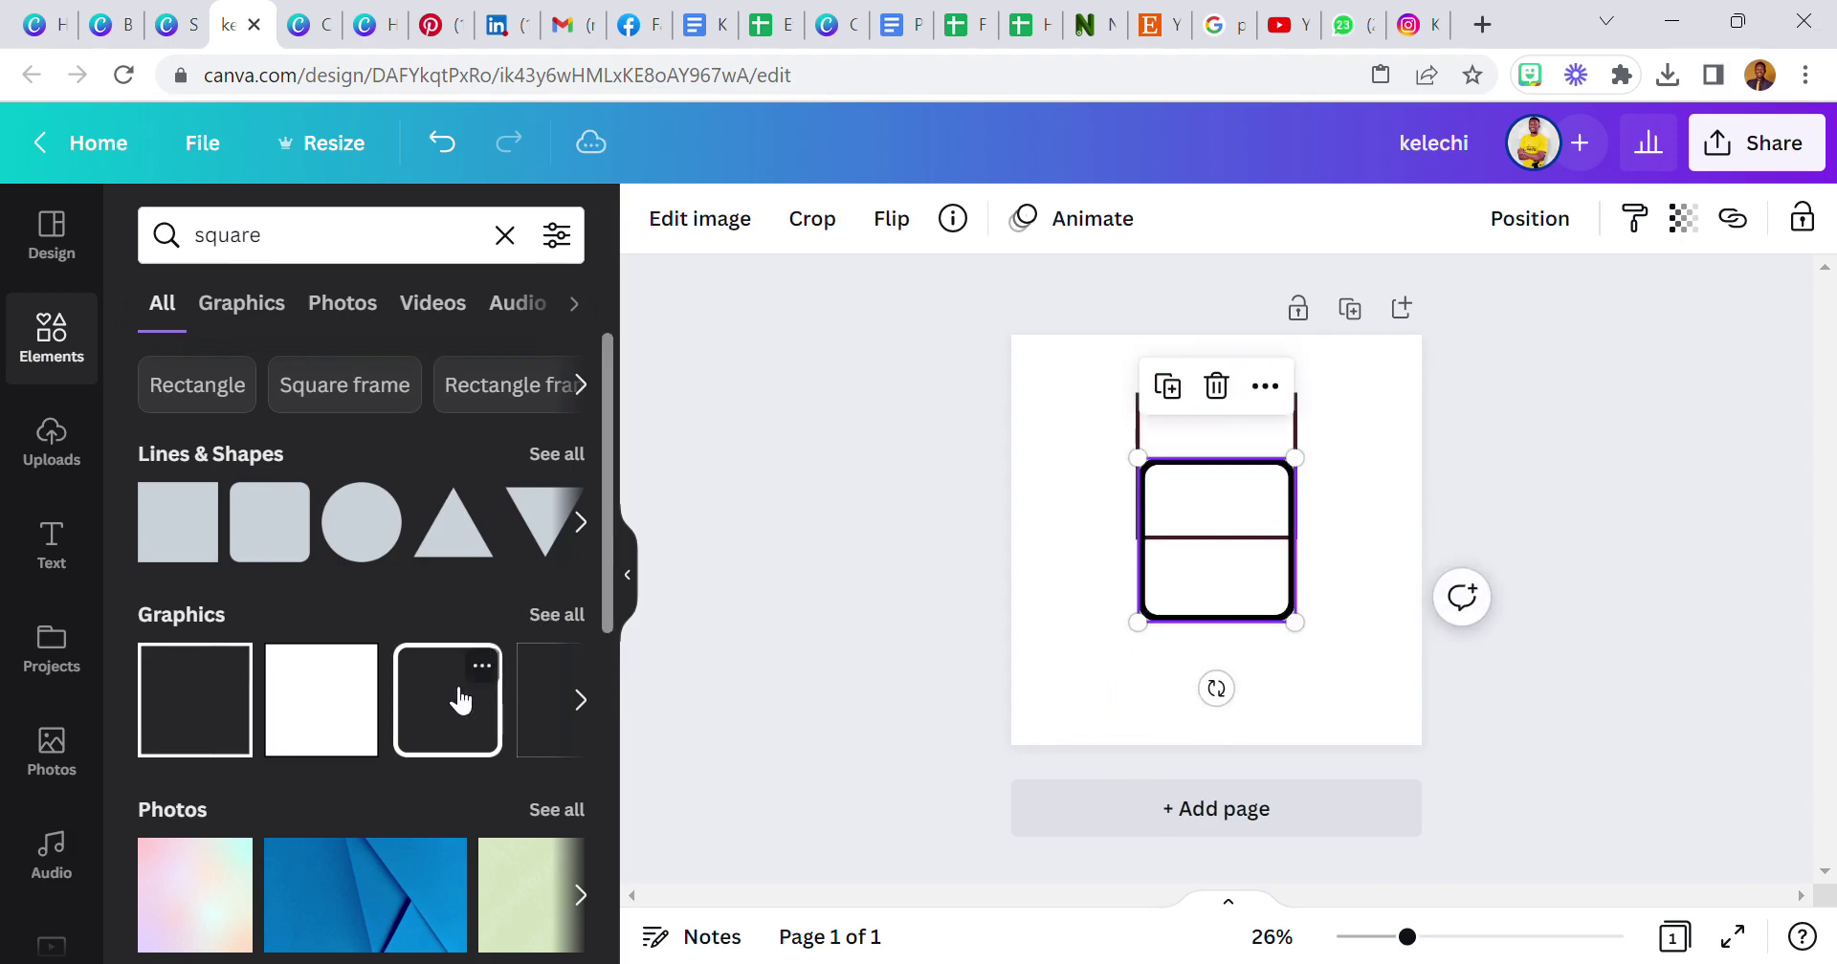
drag(1215, 588, 1328, 672)
drag(1201, 468, 1115, 644)
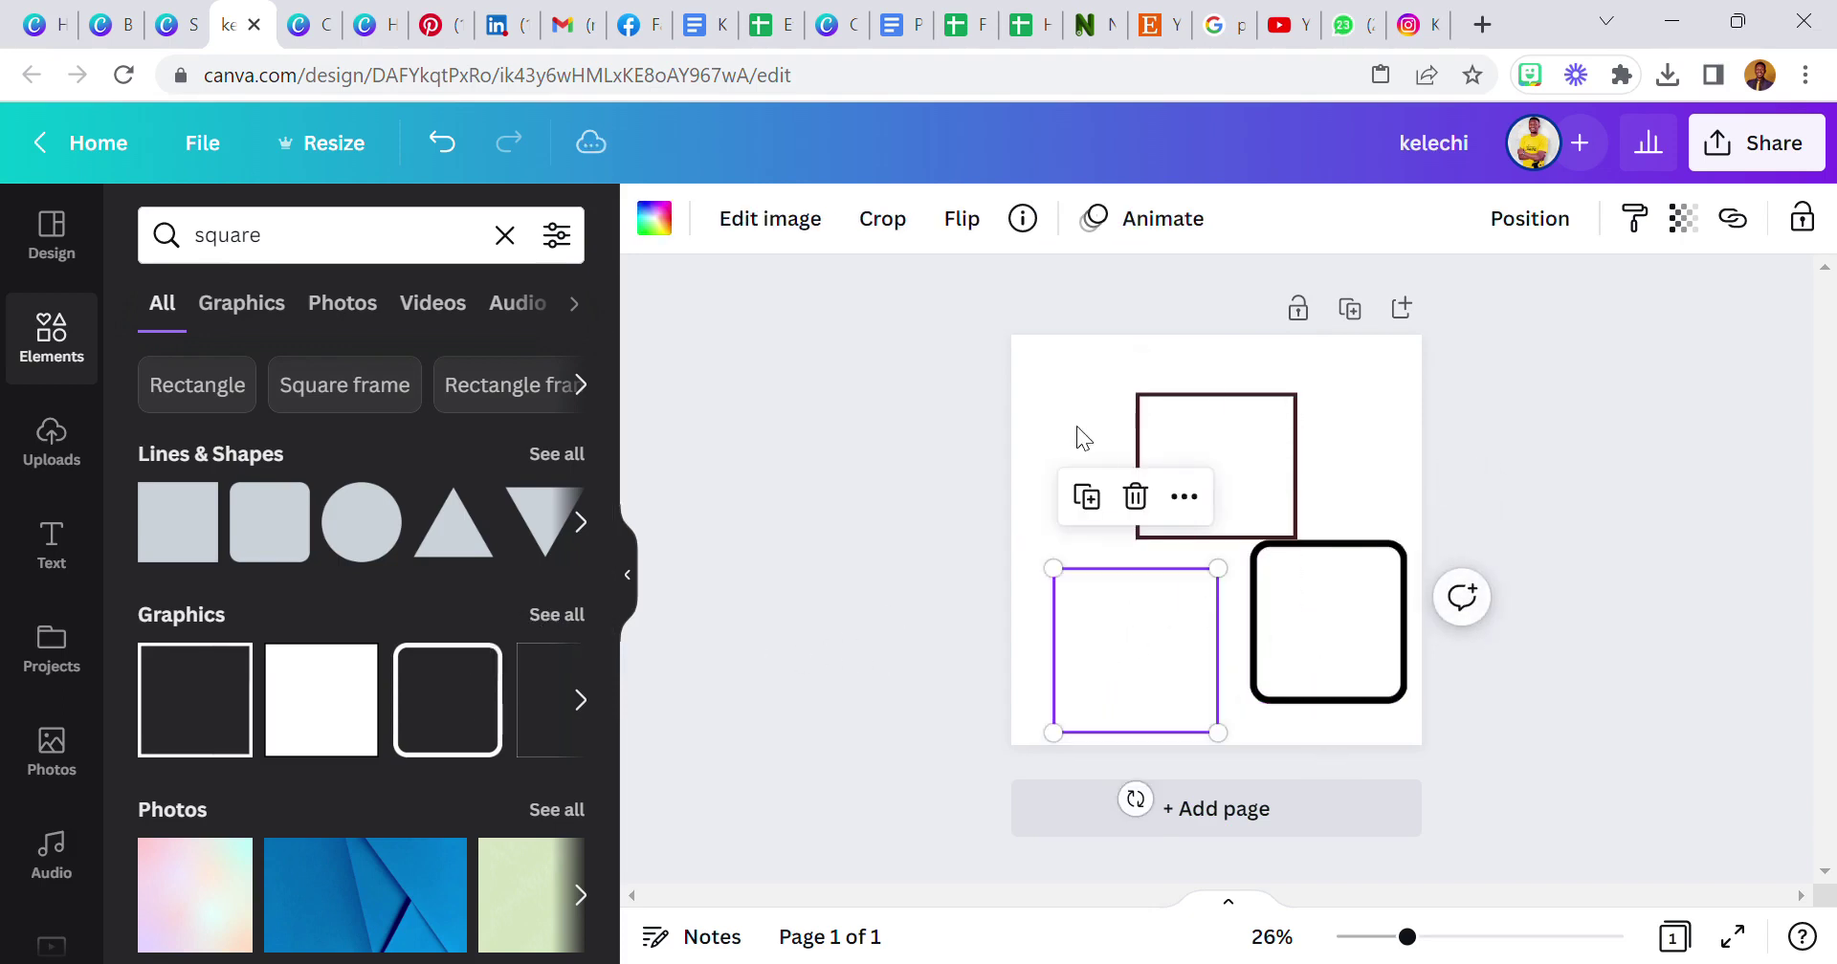
click(655, 220)
click(268, 382)
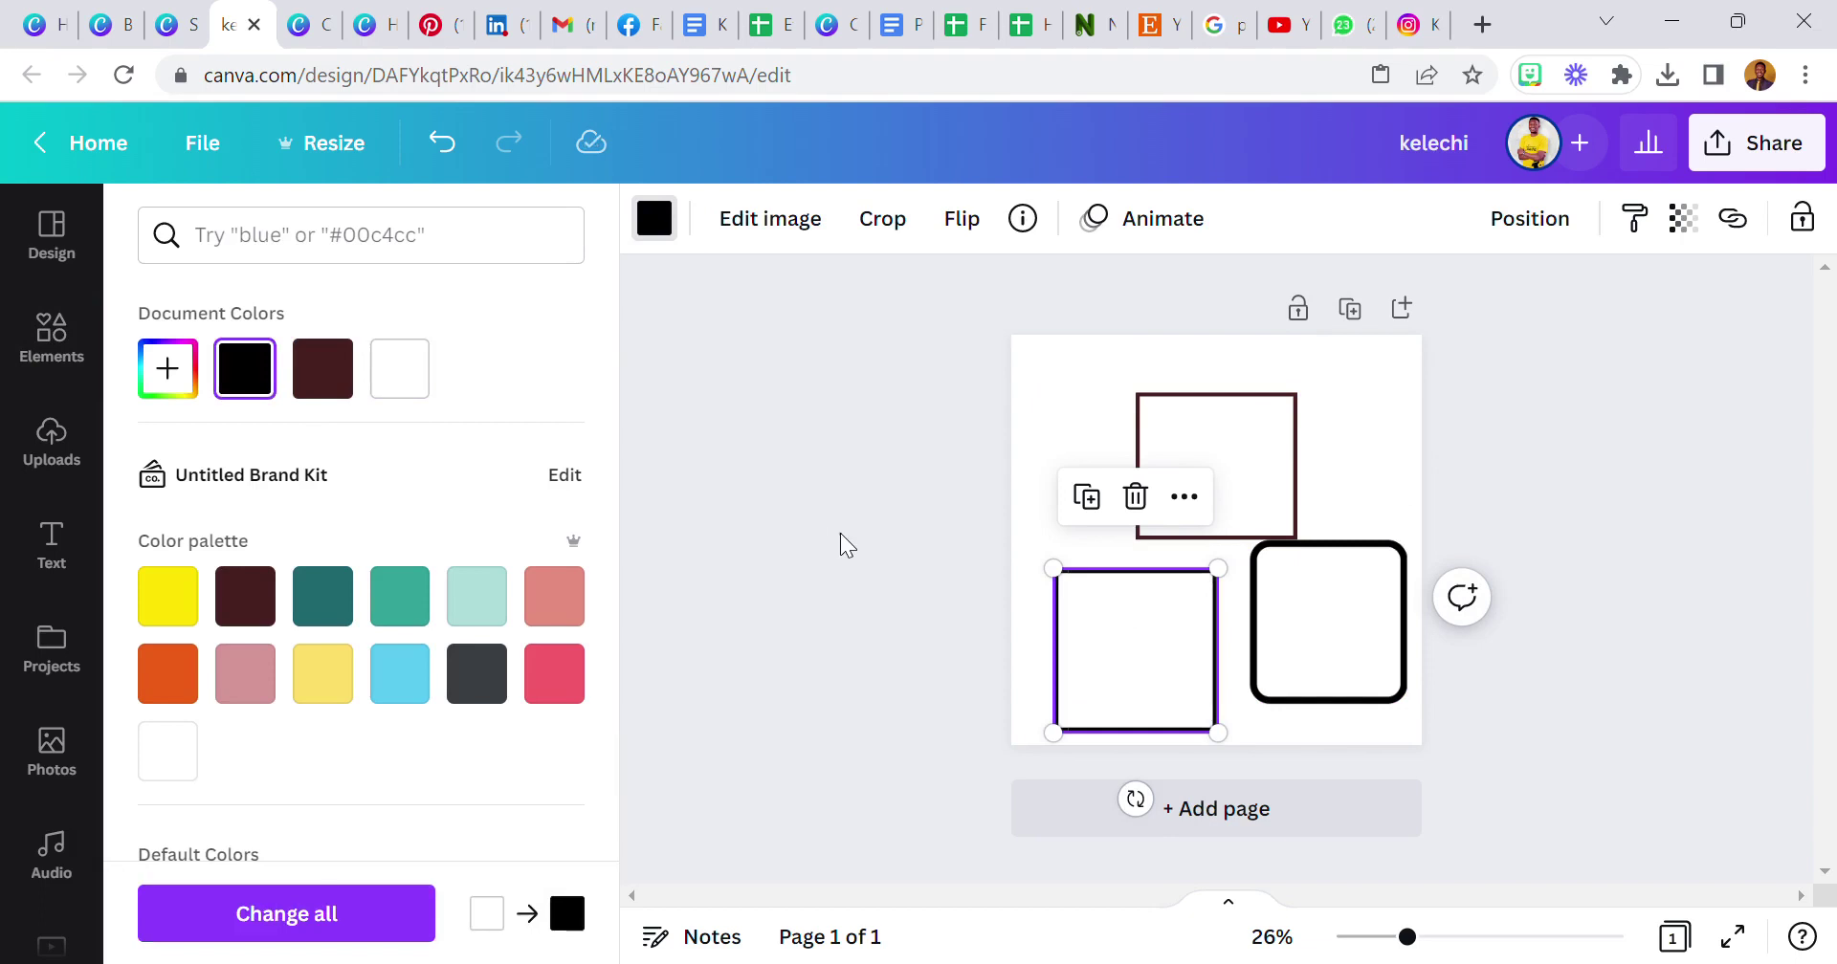
click(840, 532)
- Show all square results, add another square near the top right, then delete the extra squares
click(572, 616)
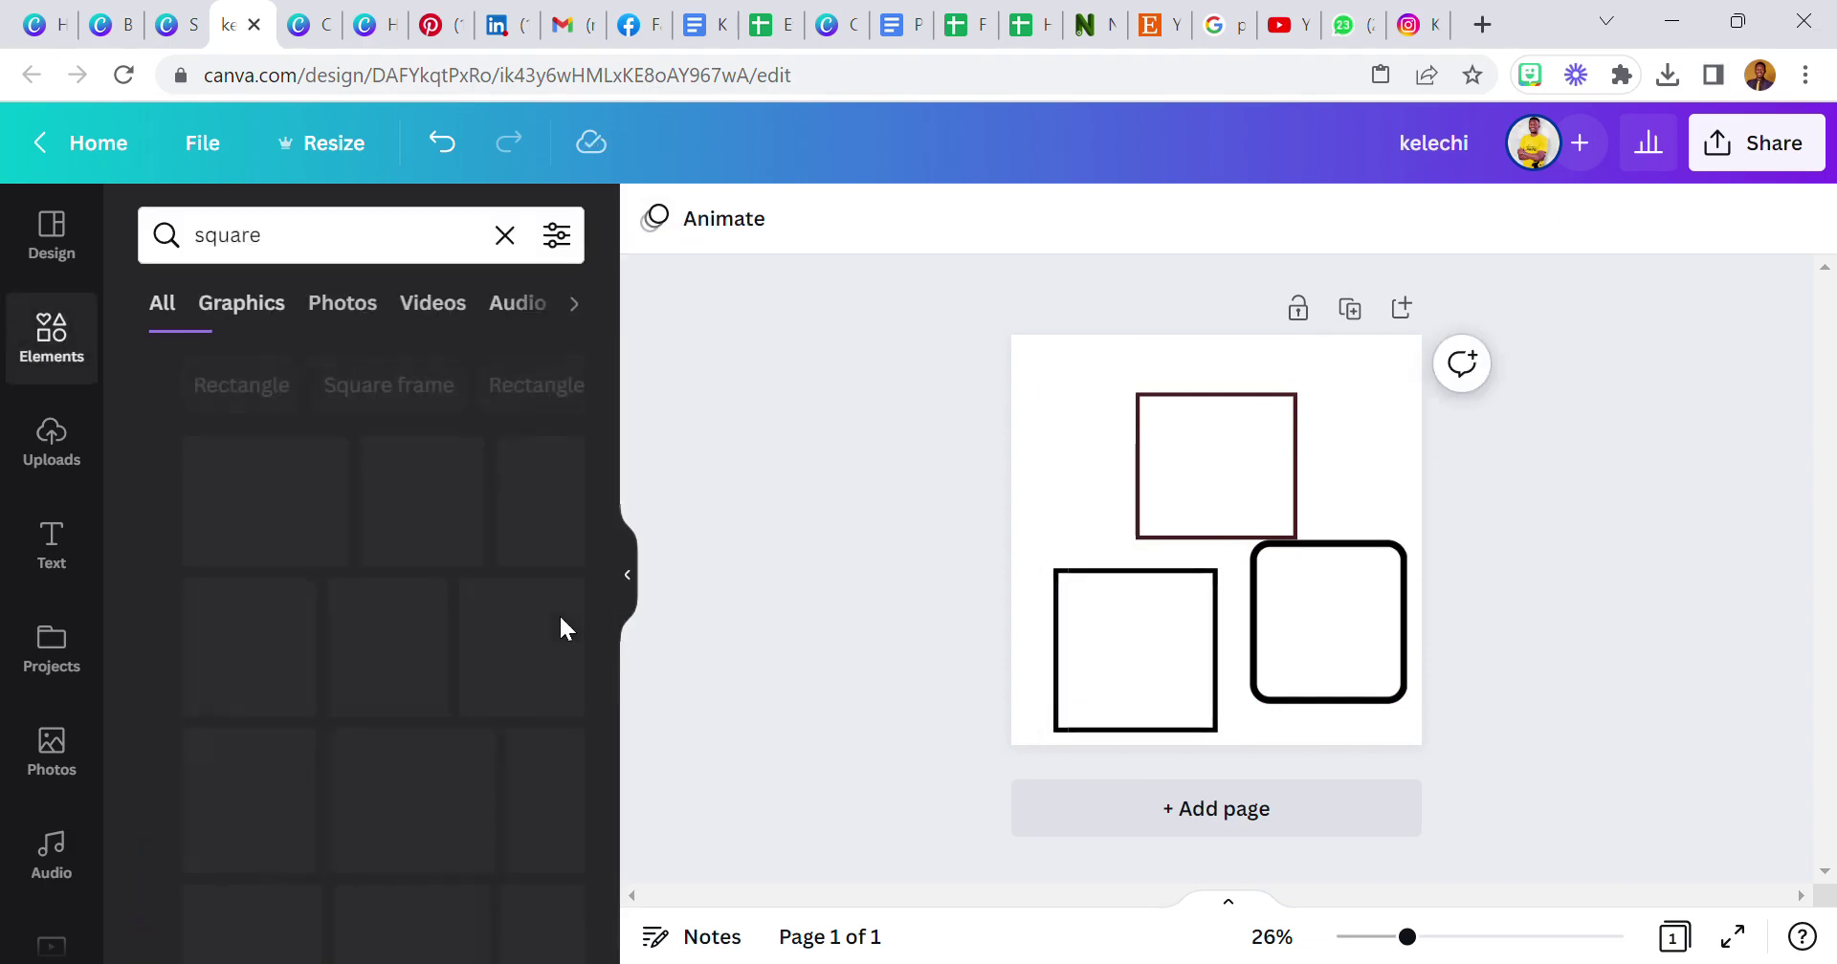
click(1157, 439)
click(1112, 660)
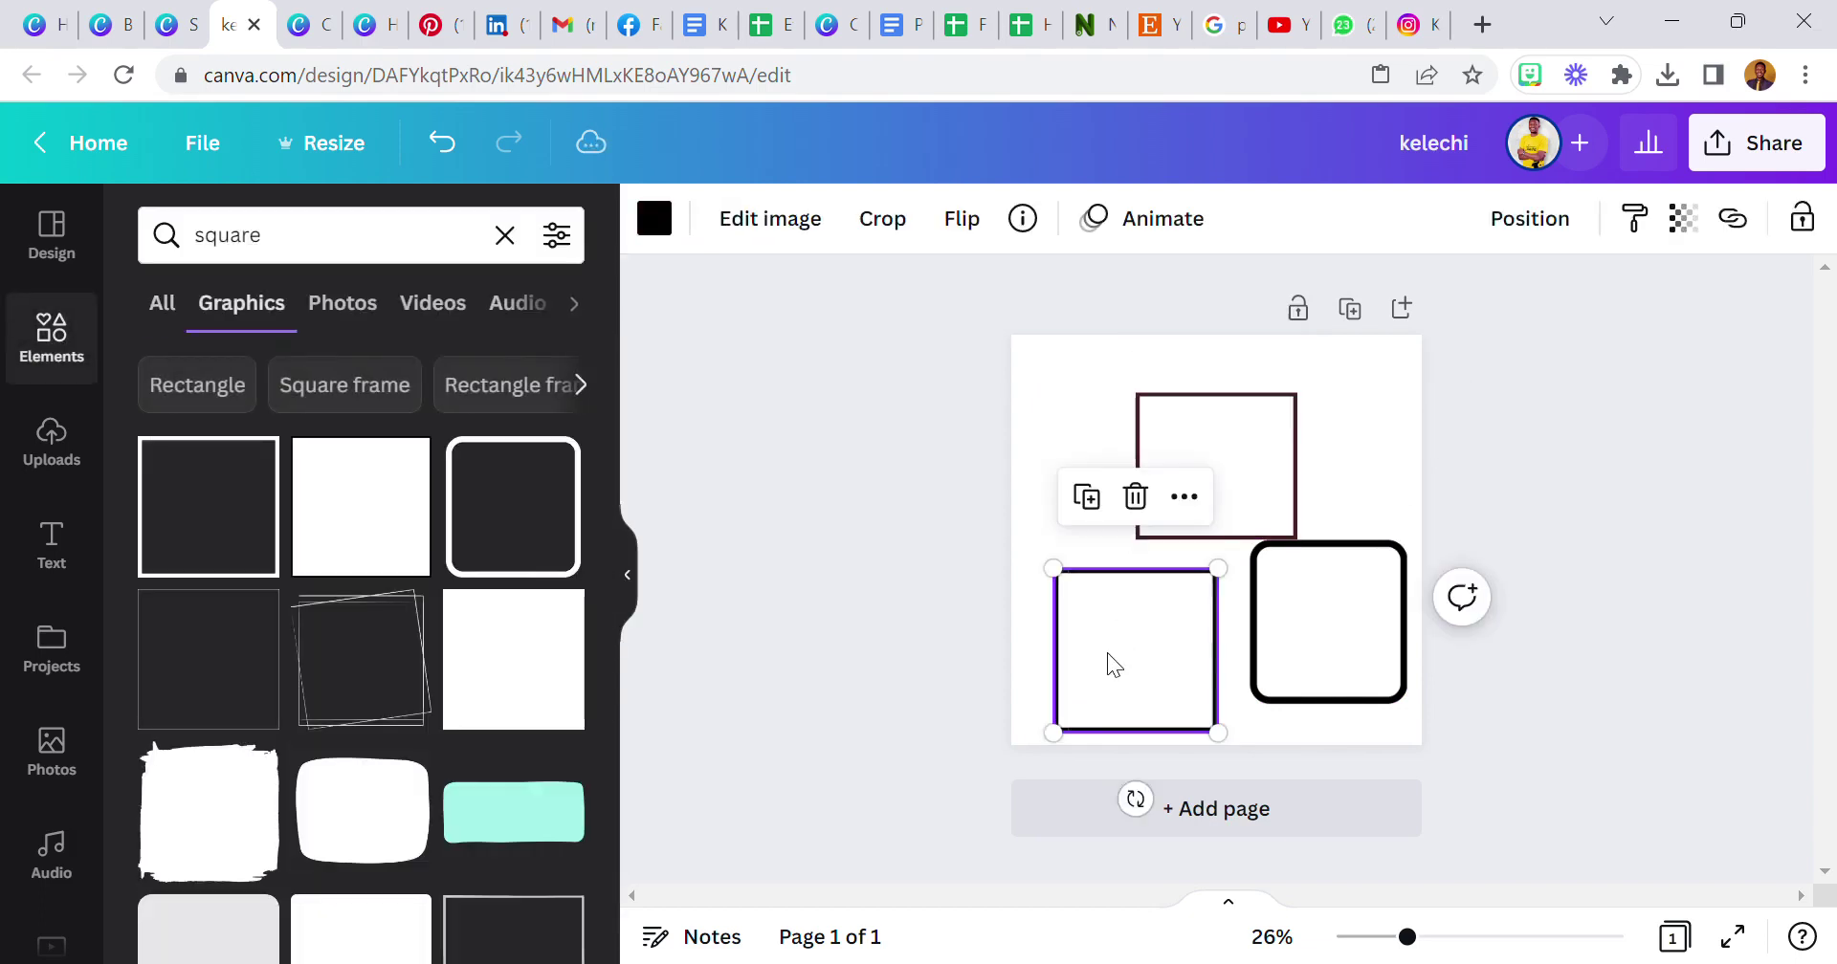
click(259, 676)
drag(1267, 494, 1399, 478)
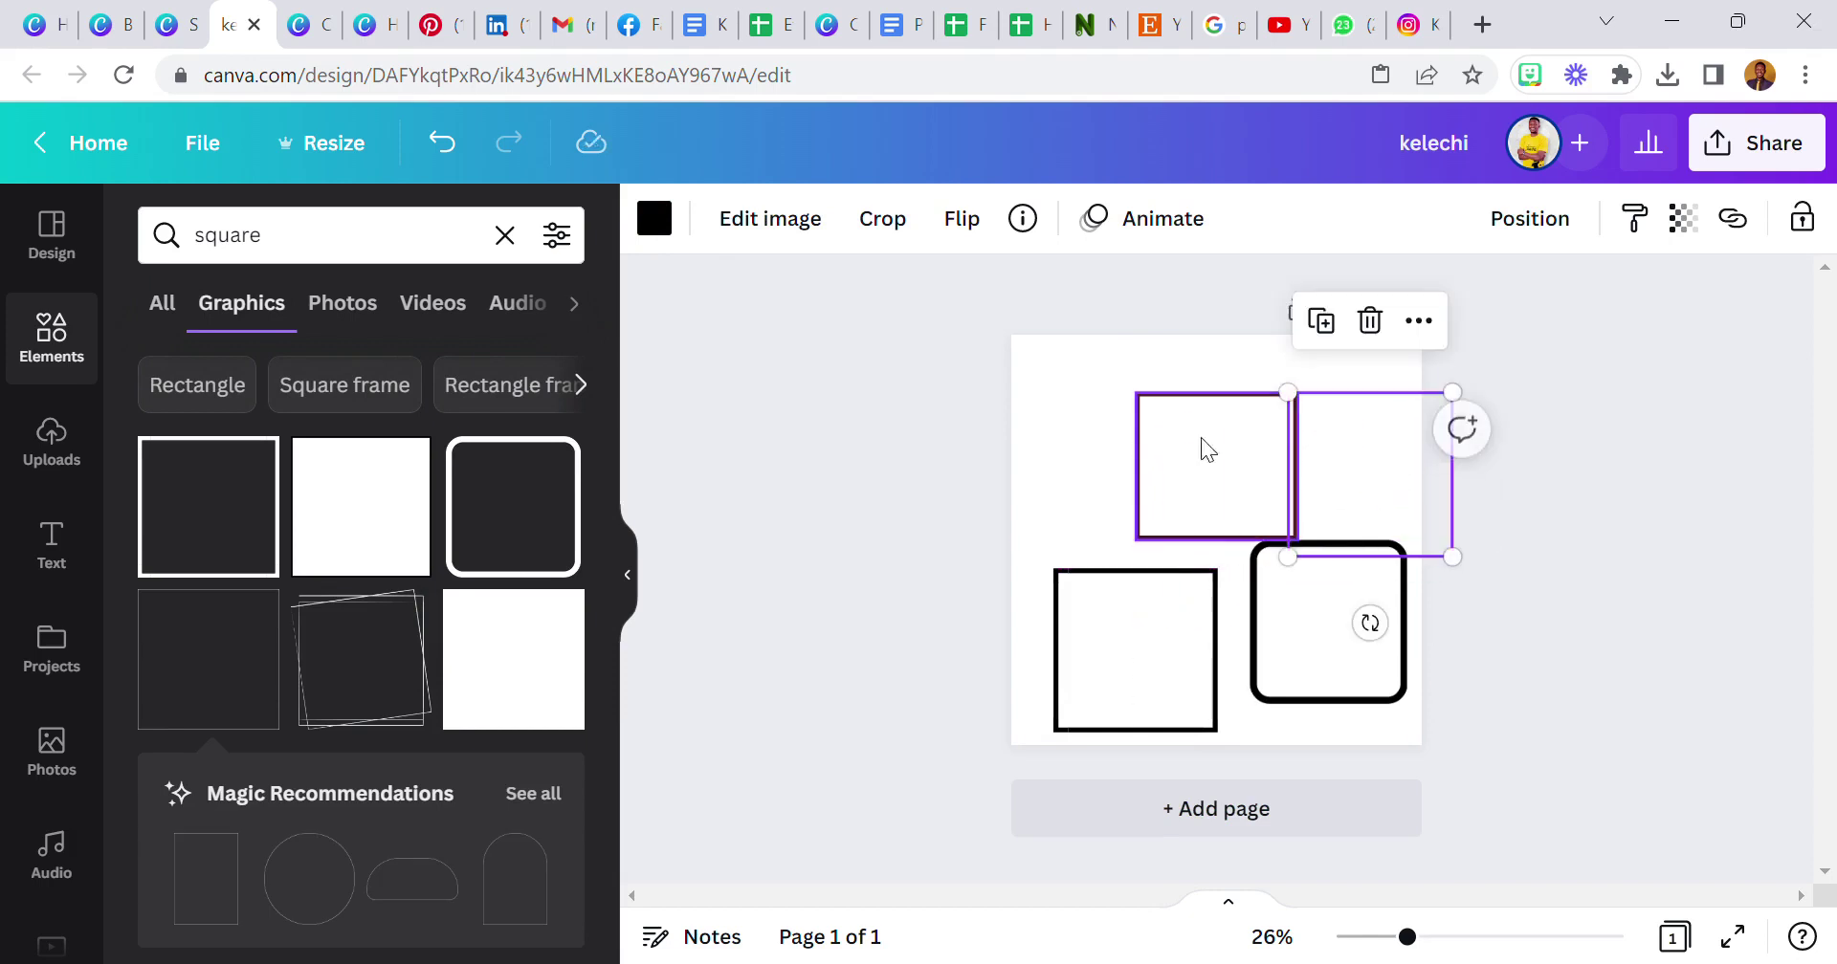
click(1158, 435)
click(1336, 446)
click(1371, 322)
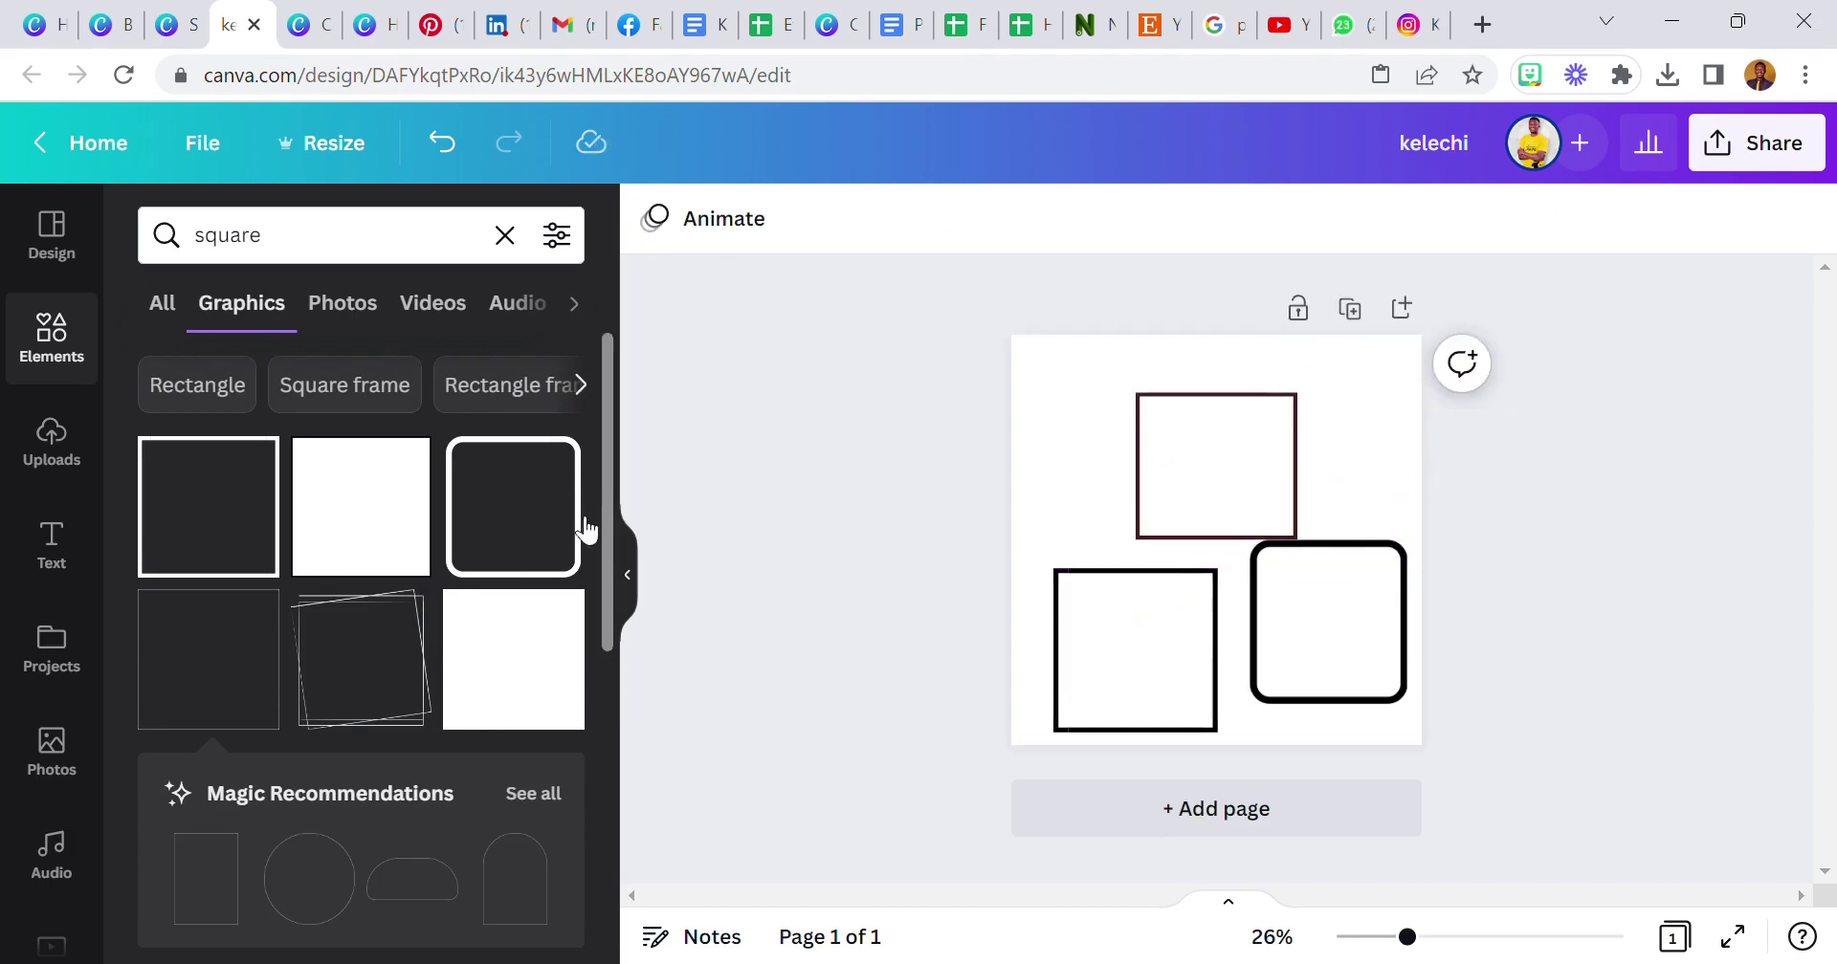
scroll(484, 600, down, 3)
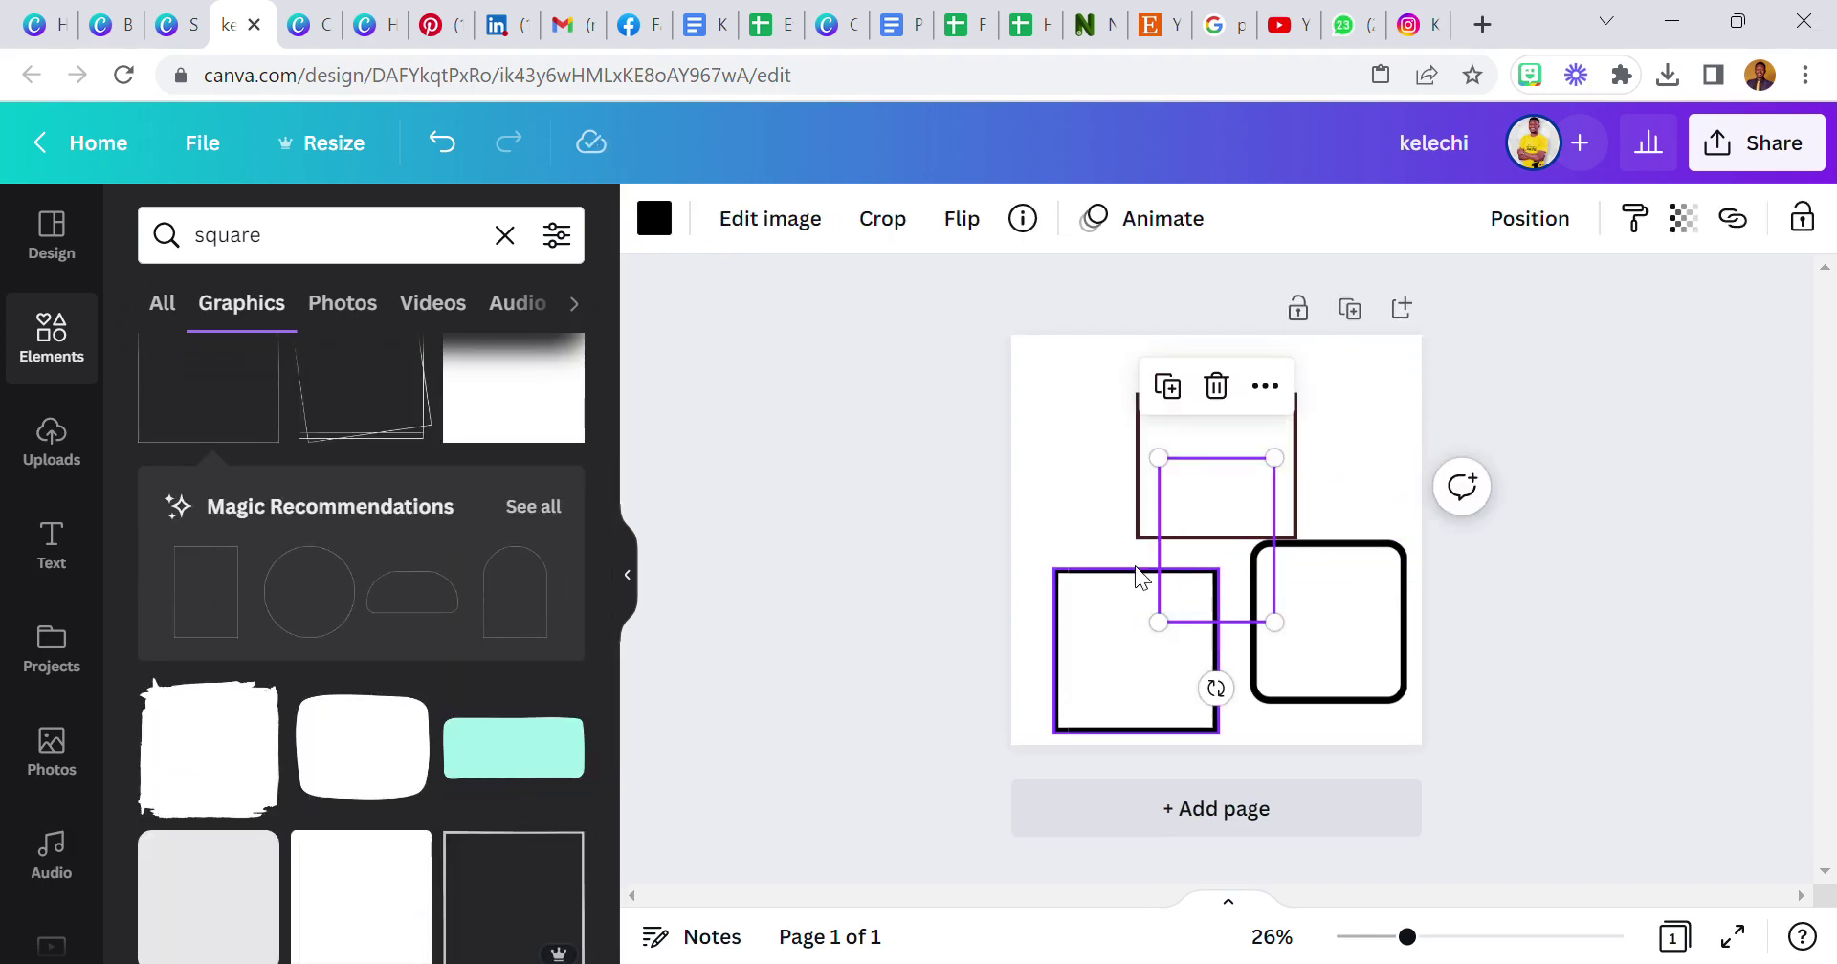
click(1216, 385)
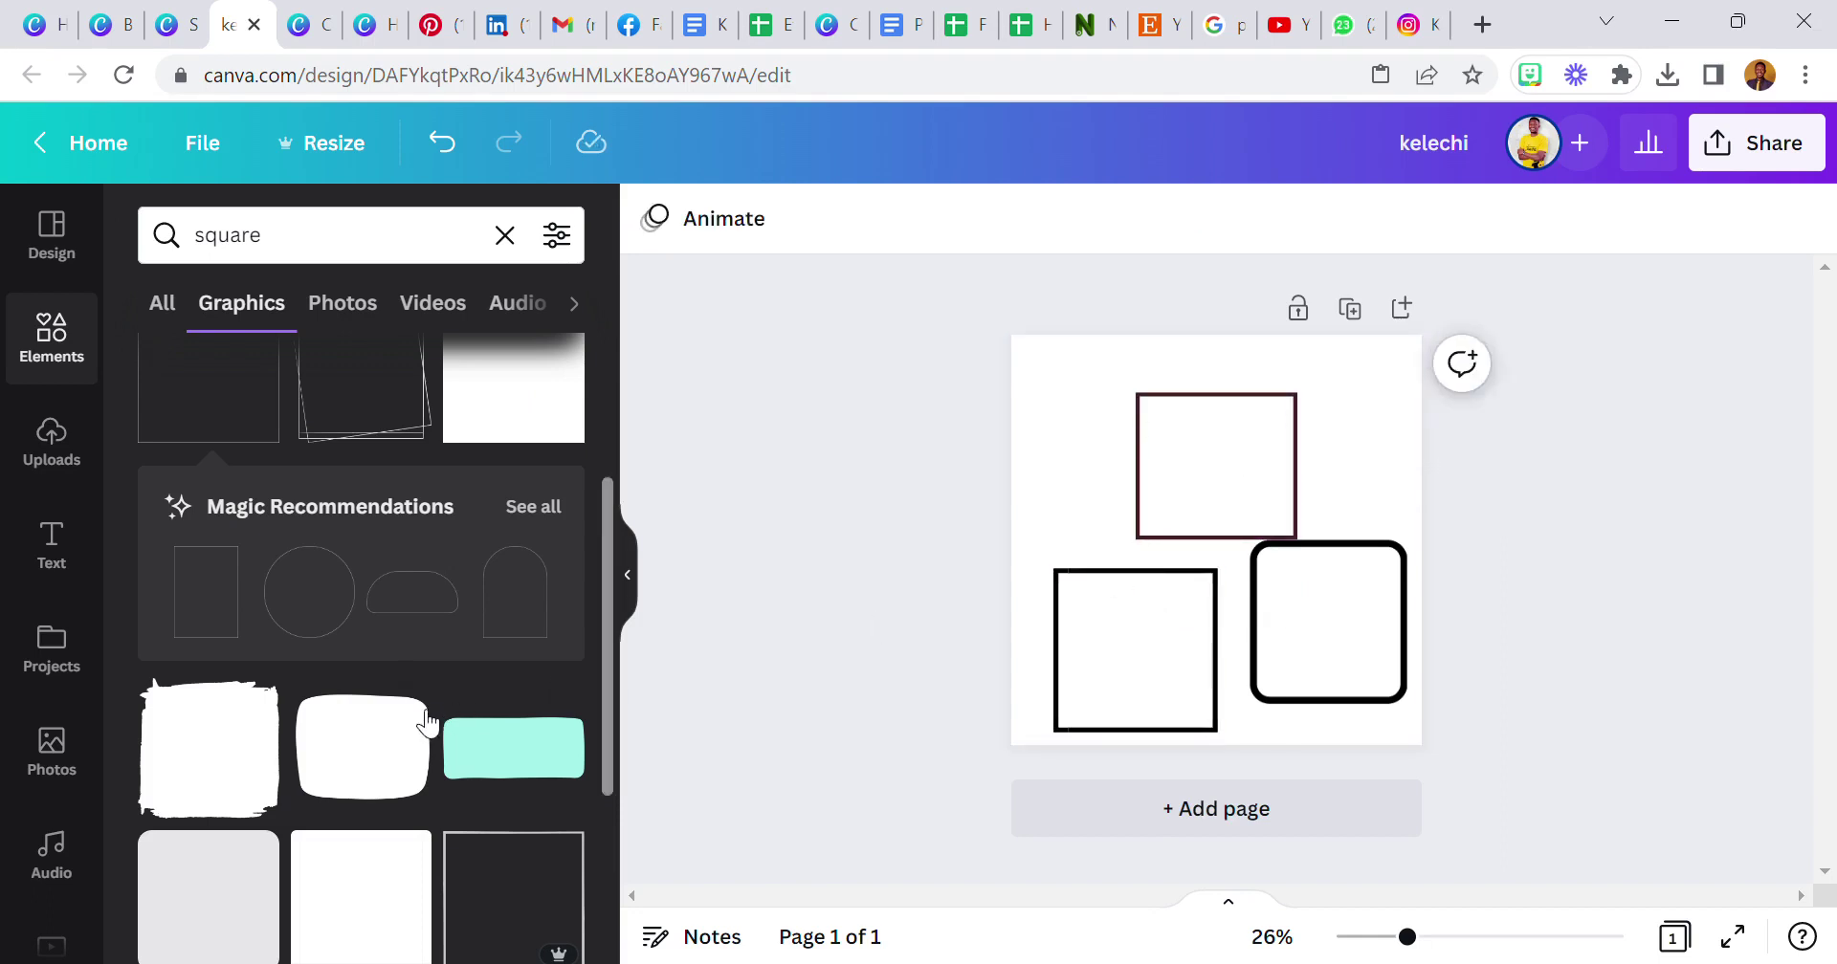
- Add and delete a dark square graphic twice, then nudge the top square slightly higher
scroll(411, 718, down, 2)
click(533, 742)
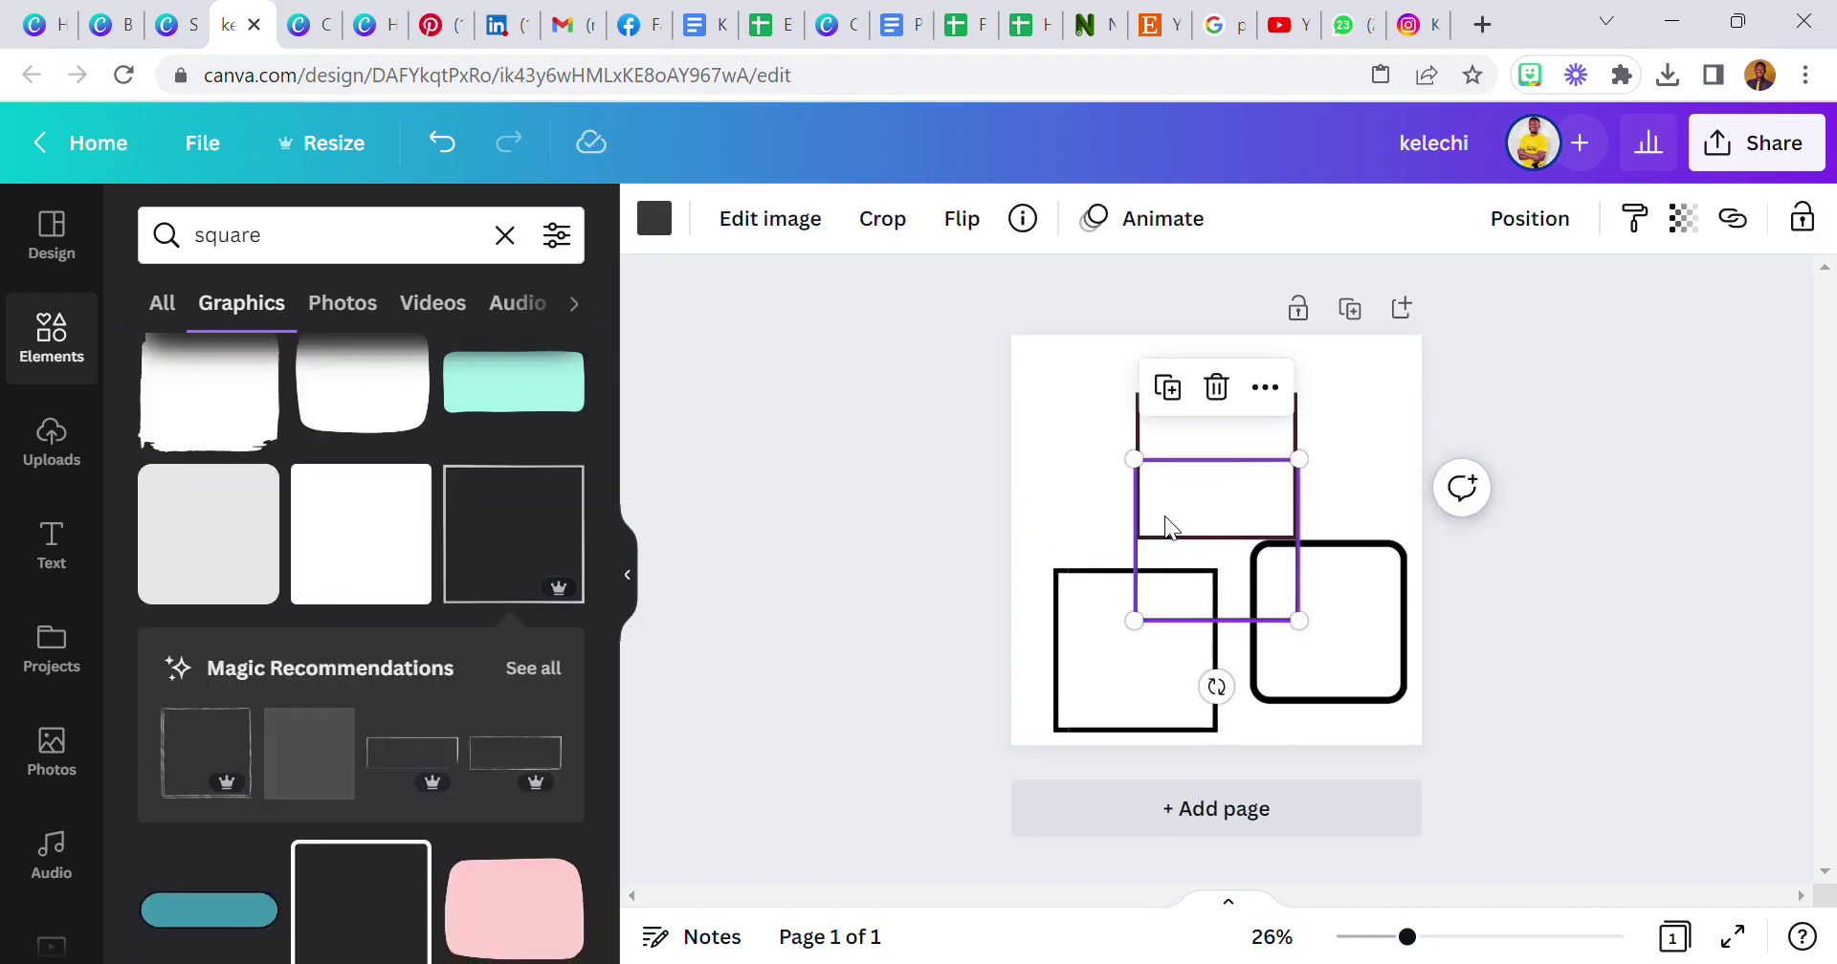
drag(1163, 515, 996, 549)
click(1025, 386)
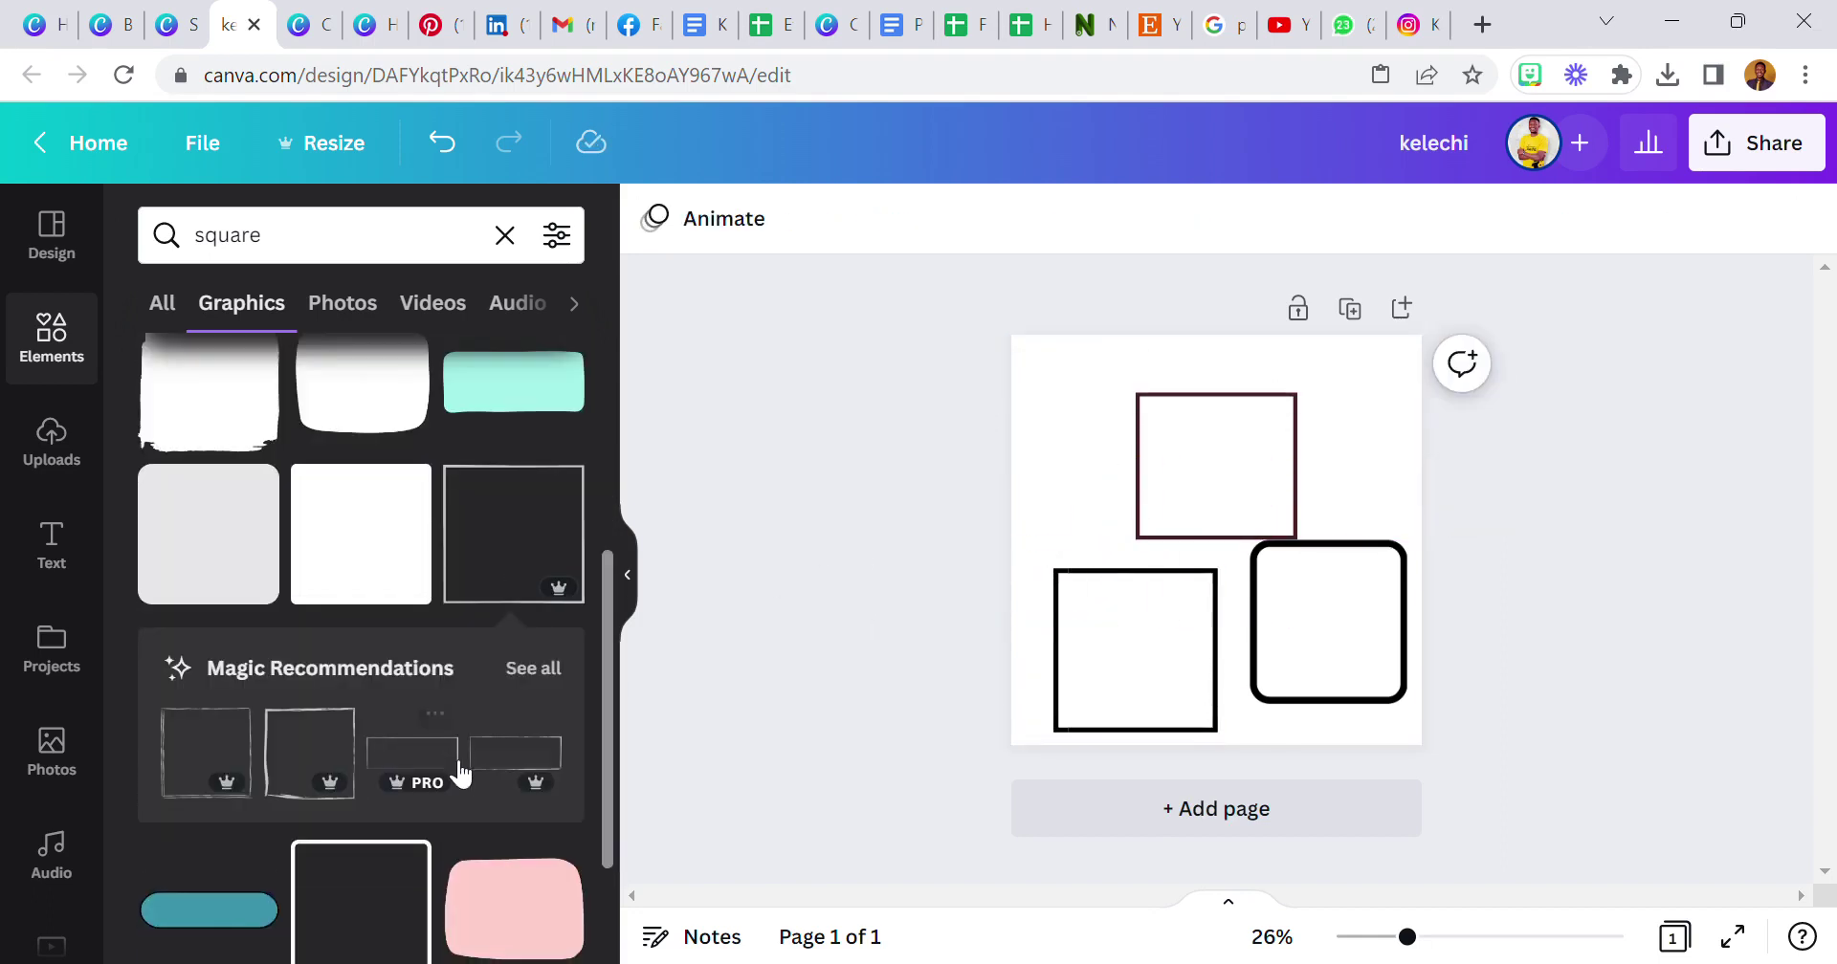
click(383, 896)
click(1216, 386)
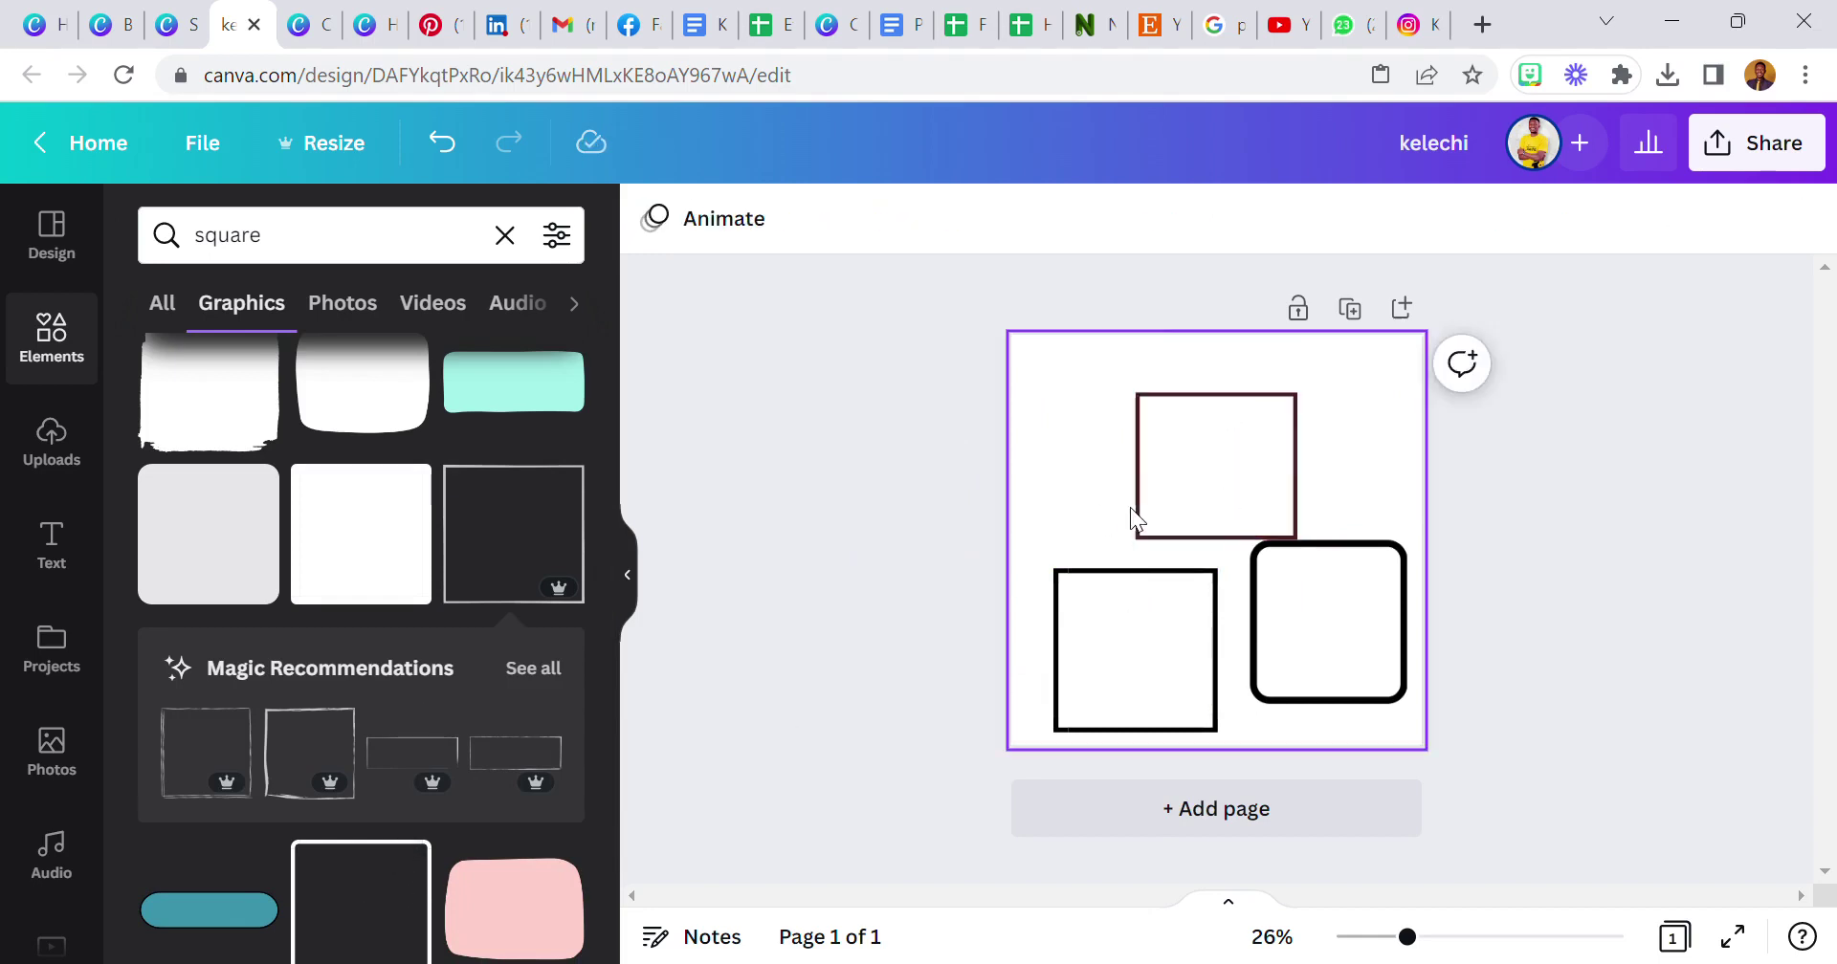
mouse_move(1197, 460)
mouse_down()
mouse_move(1197, 434)
mouse_move(1213, 437)
mouse_up()
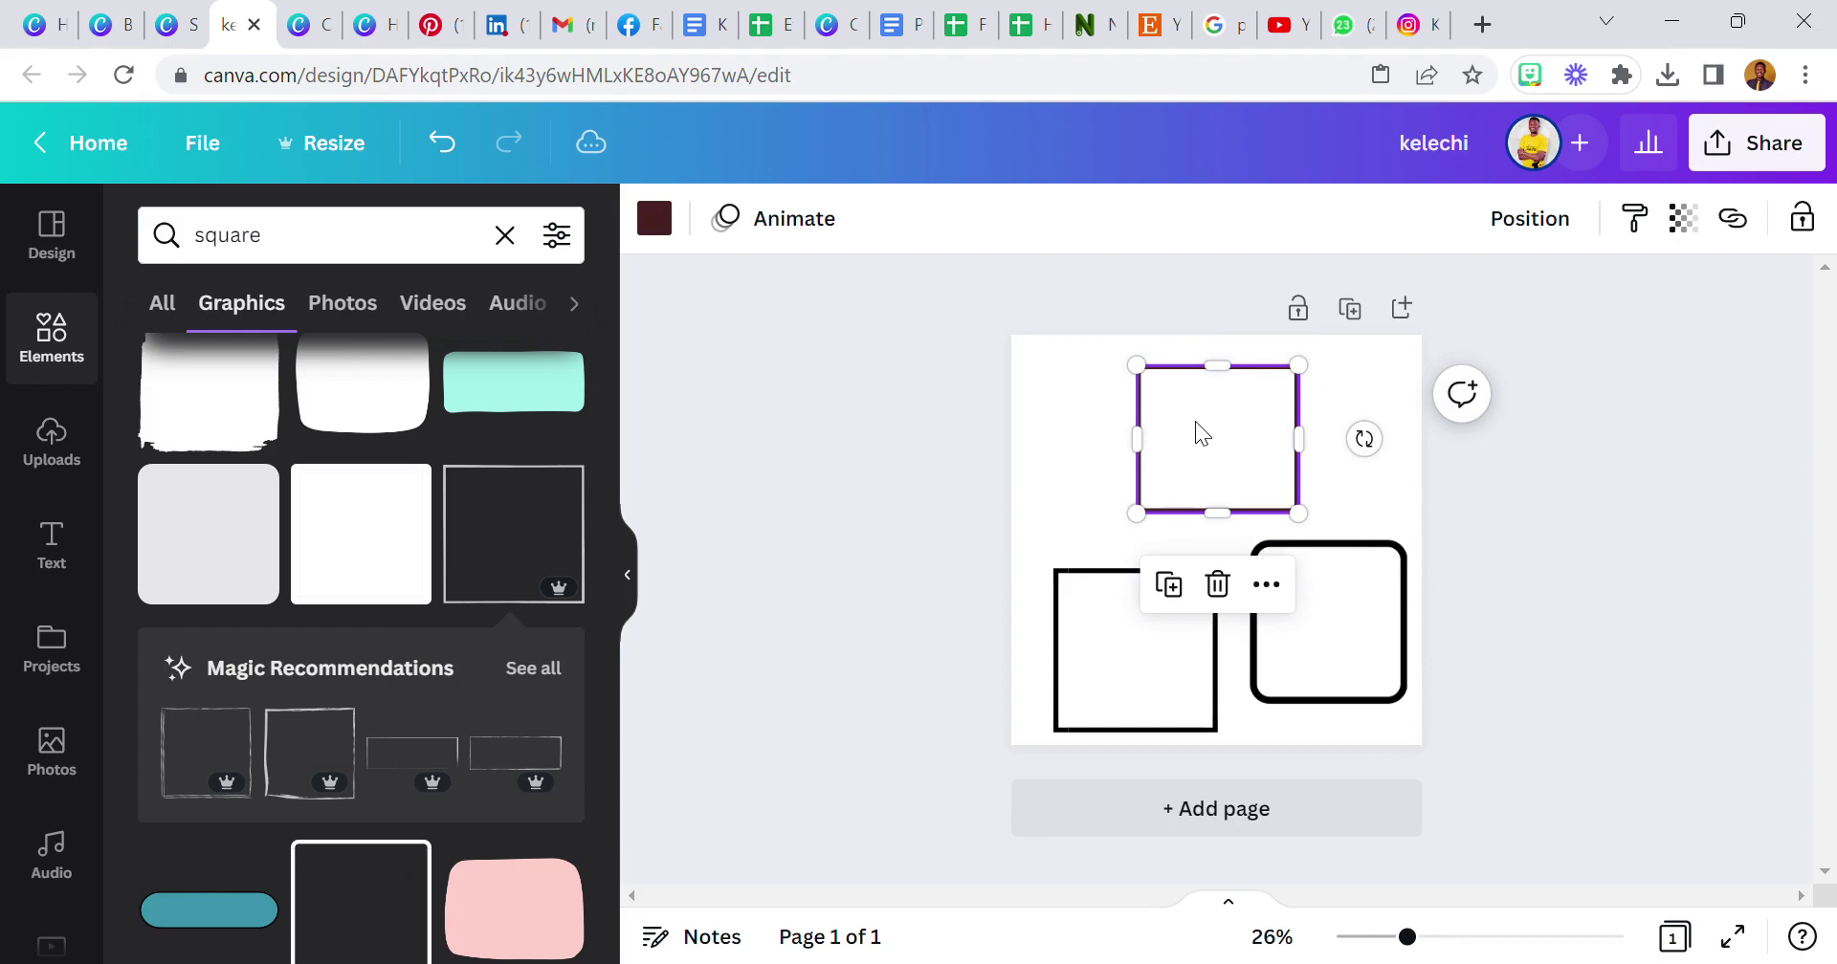
- Line up the two lower squares, then resize the top square from each side and corner
drag(1123, 651, 1140, 648)
drag(1275, 635, 1259, 636)
click(1189, 488)
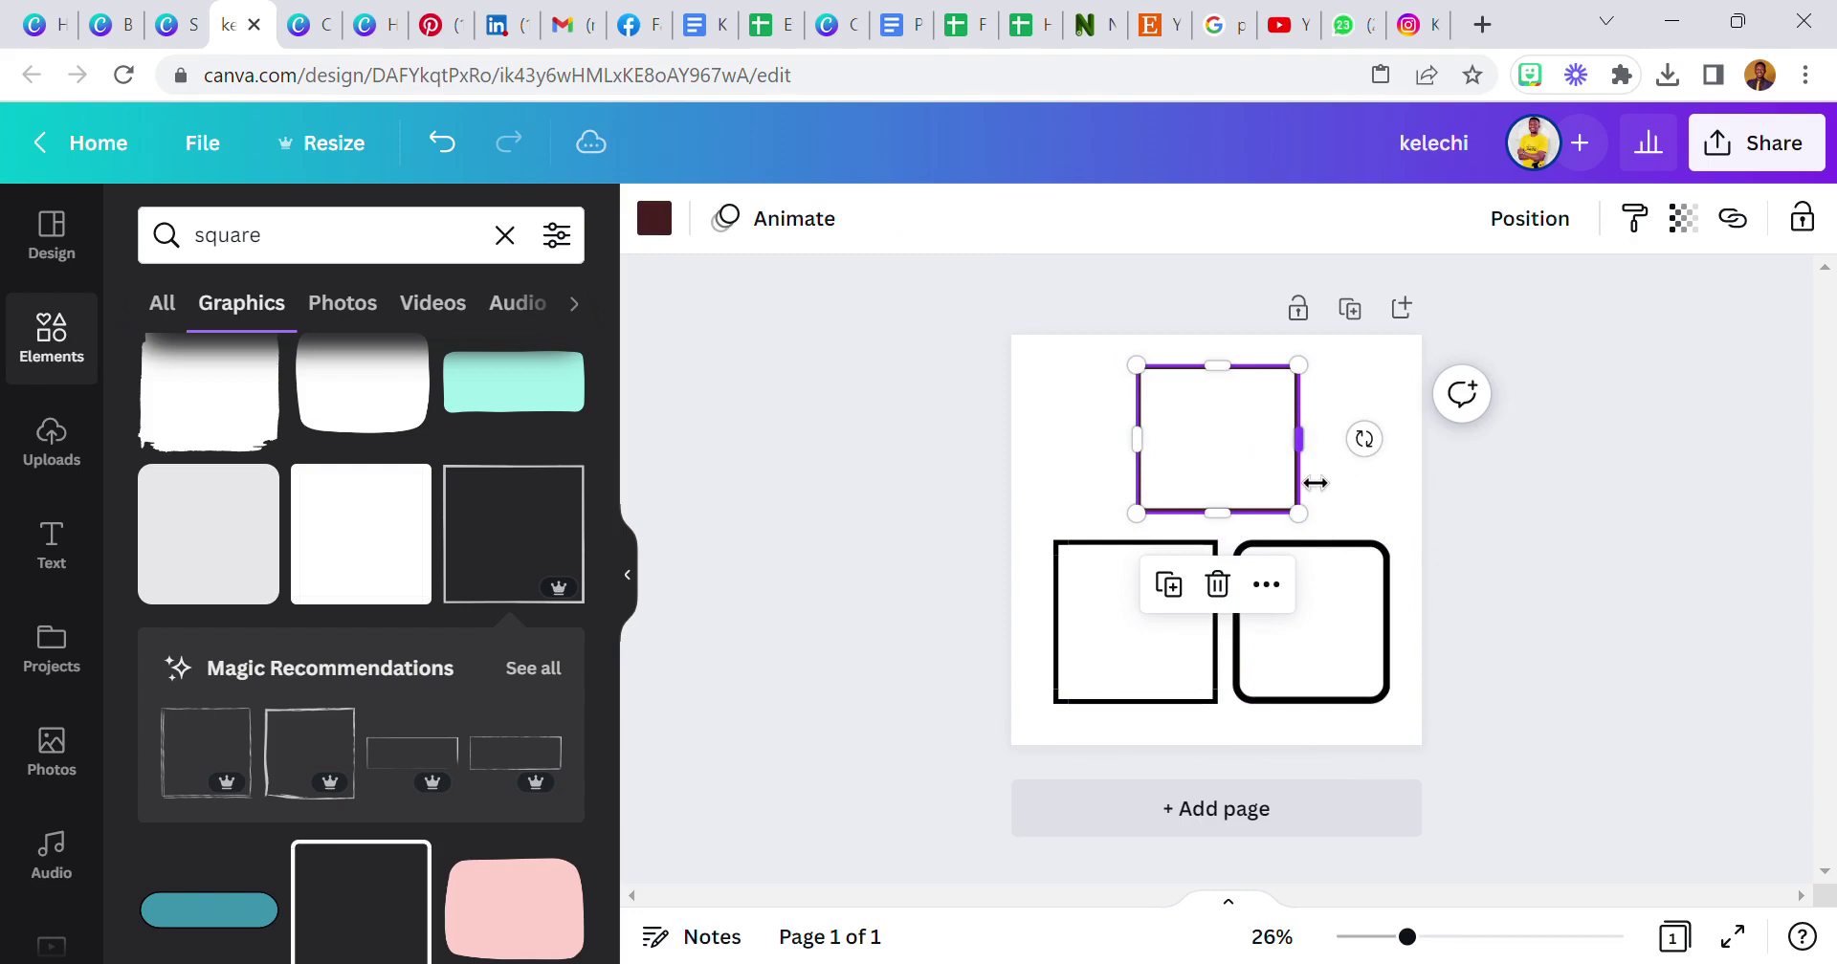
drag(1310, 466, 1255, 459)
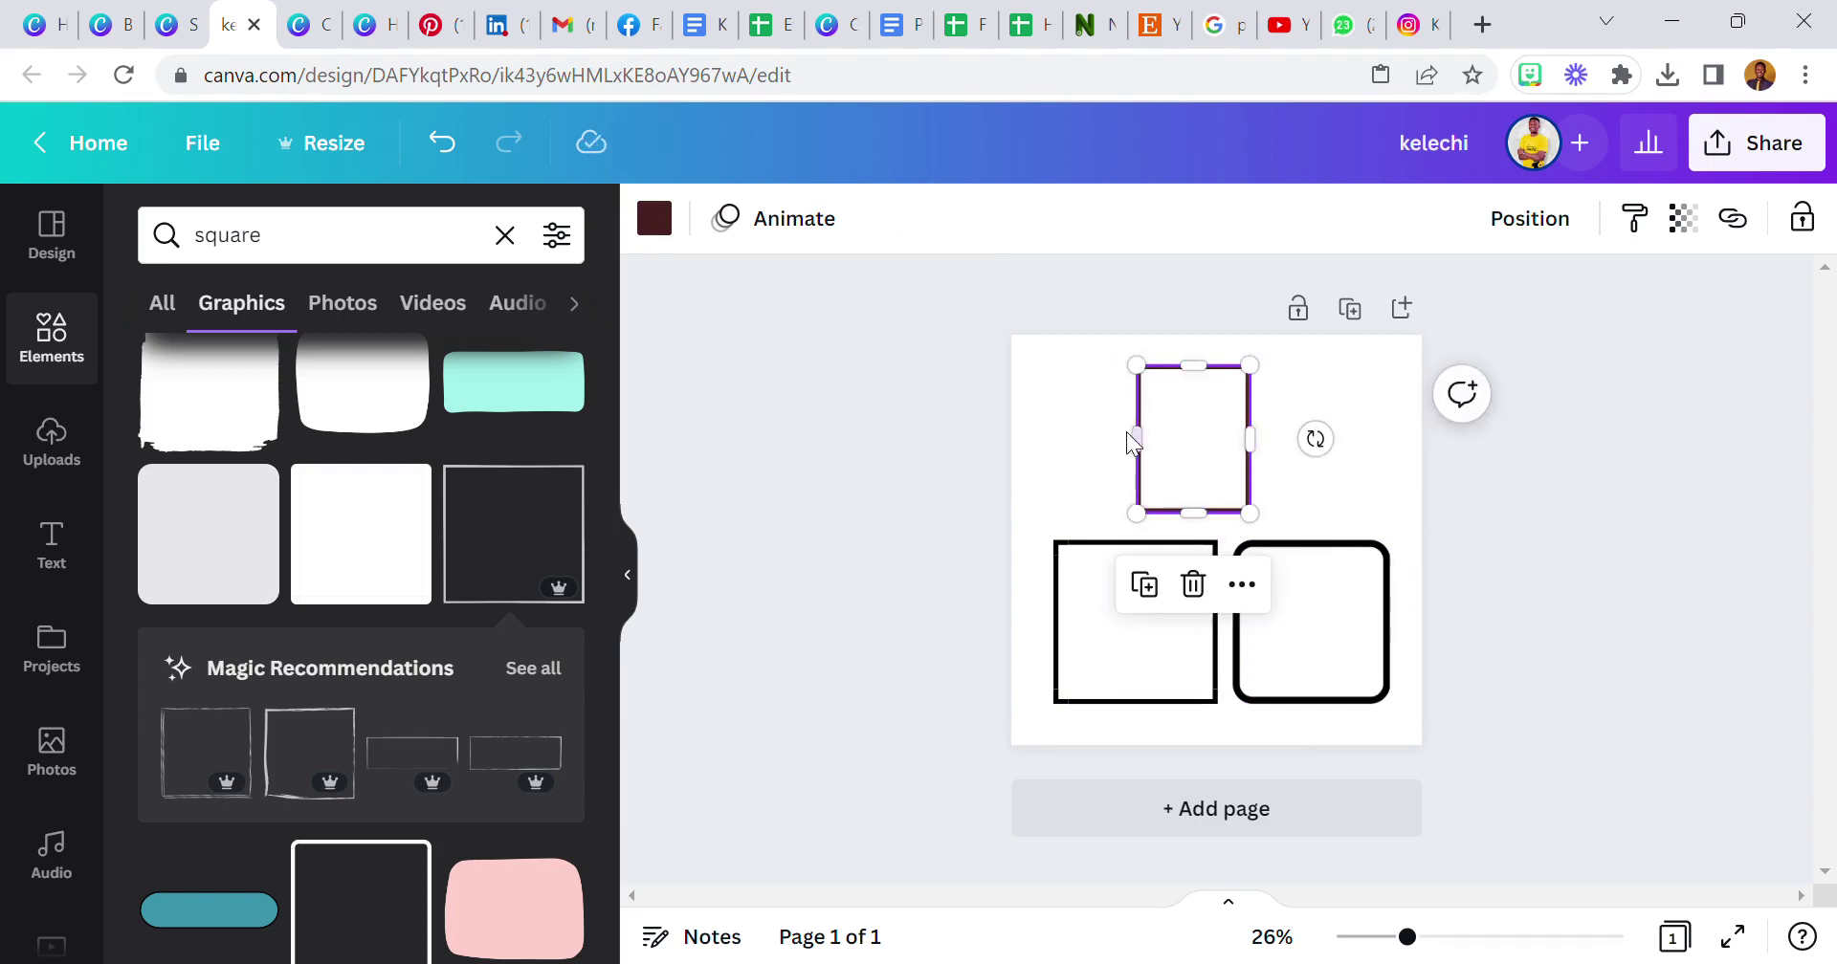
drag(1136, 438, 1170, 448)
drag(1201, 365, 1203, 402)
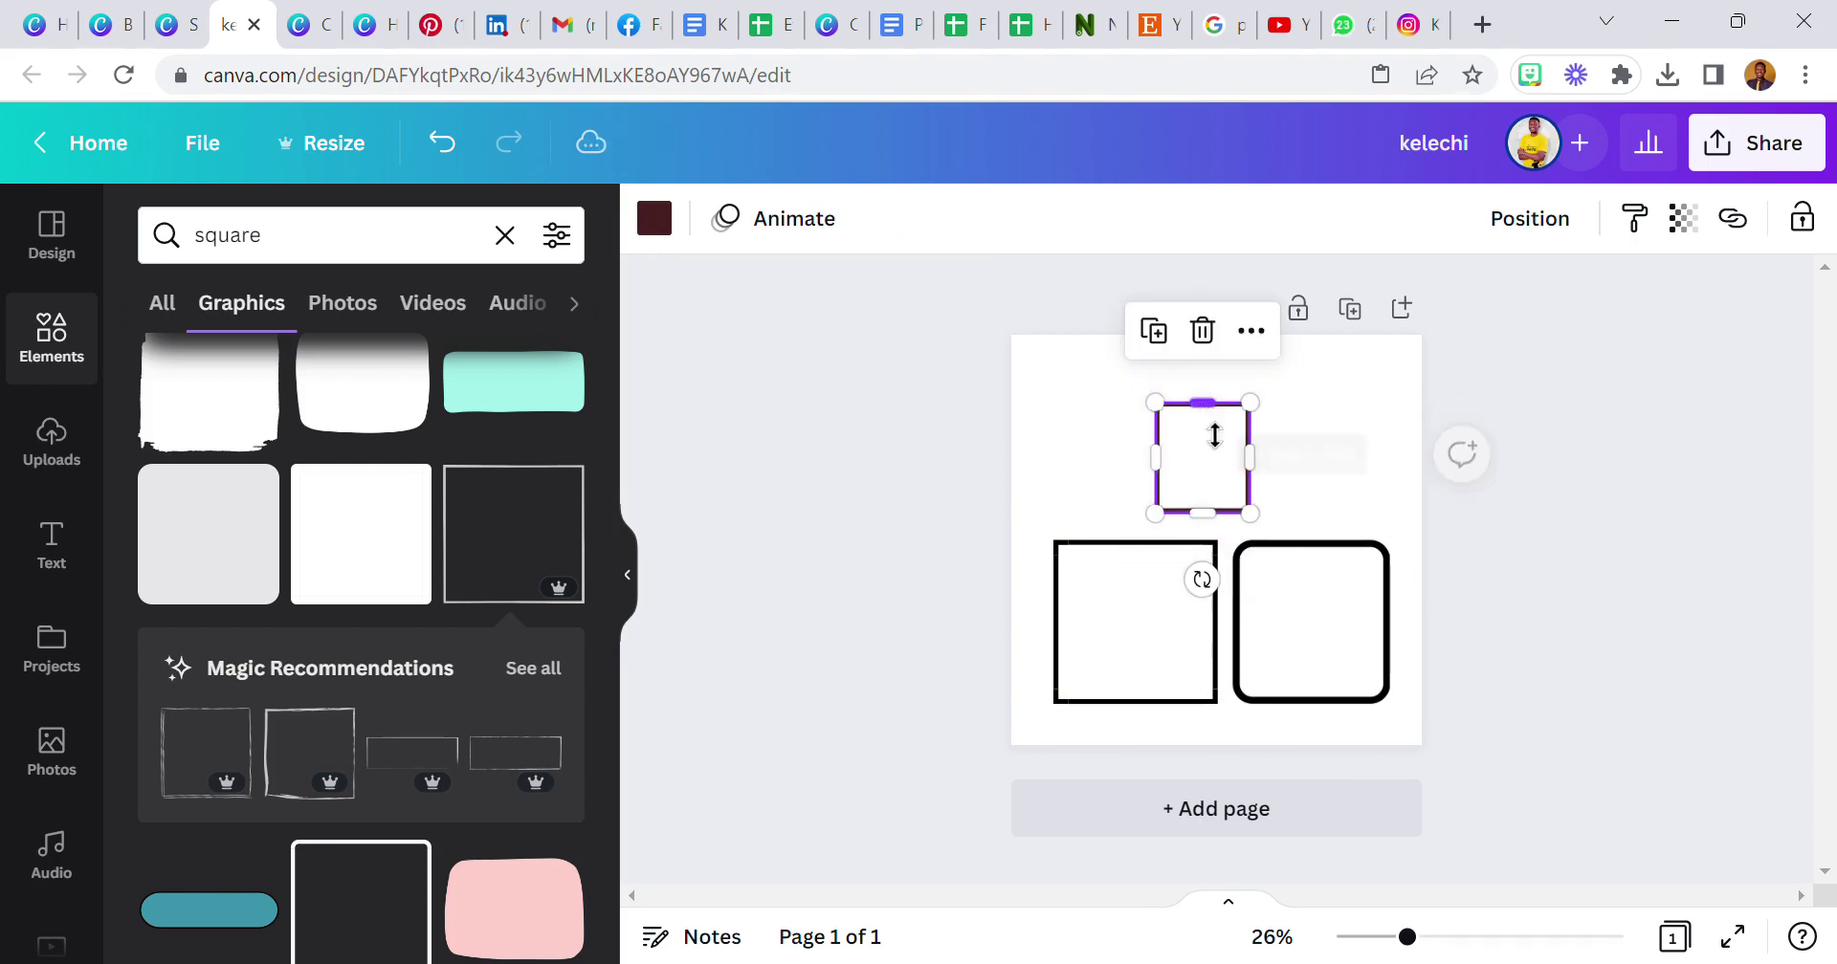
drag(1213, 524, 1272, 517)
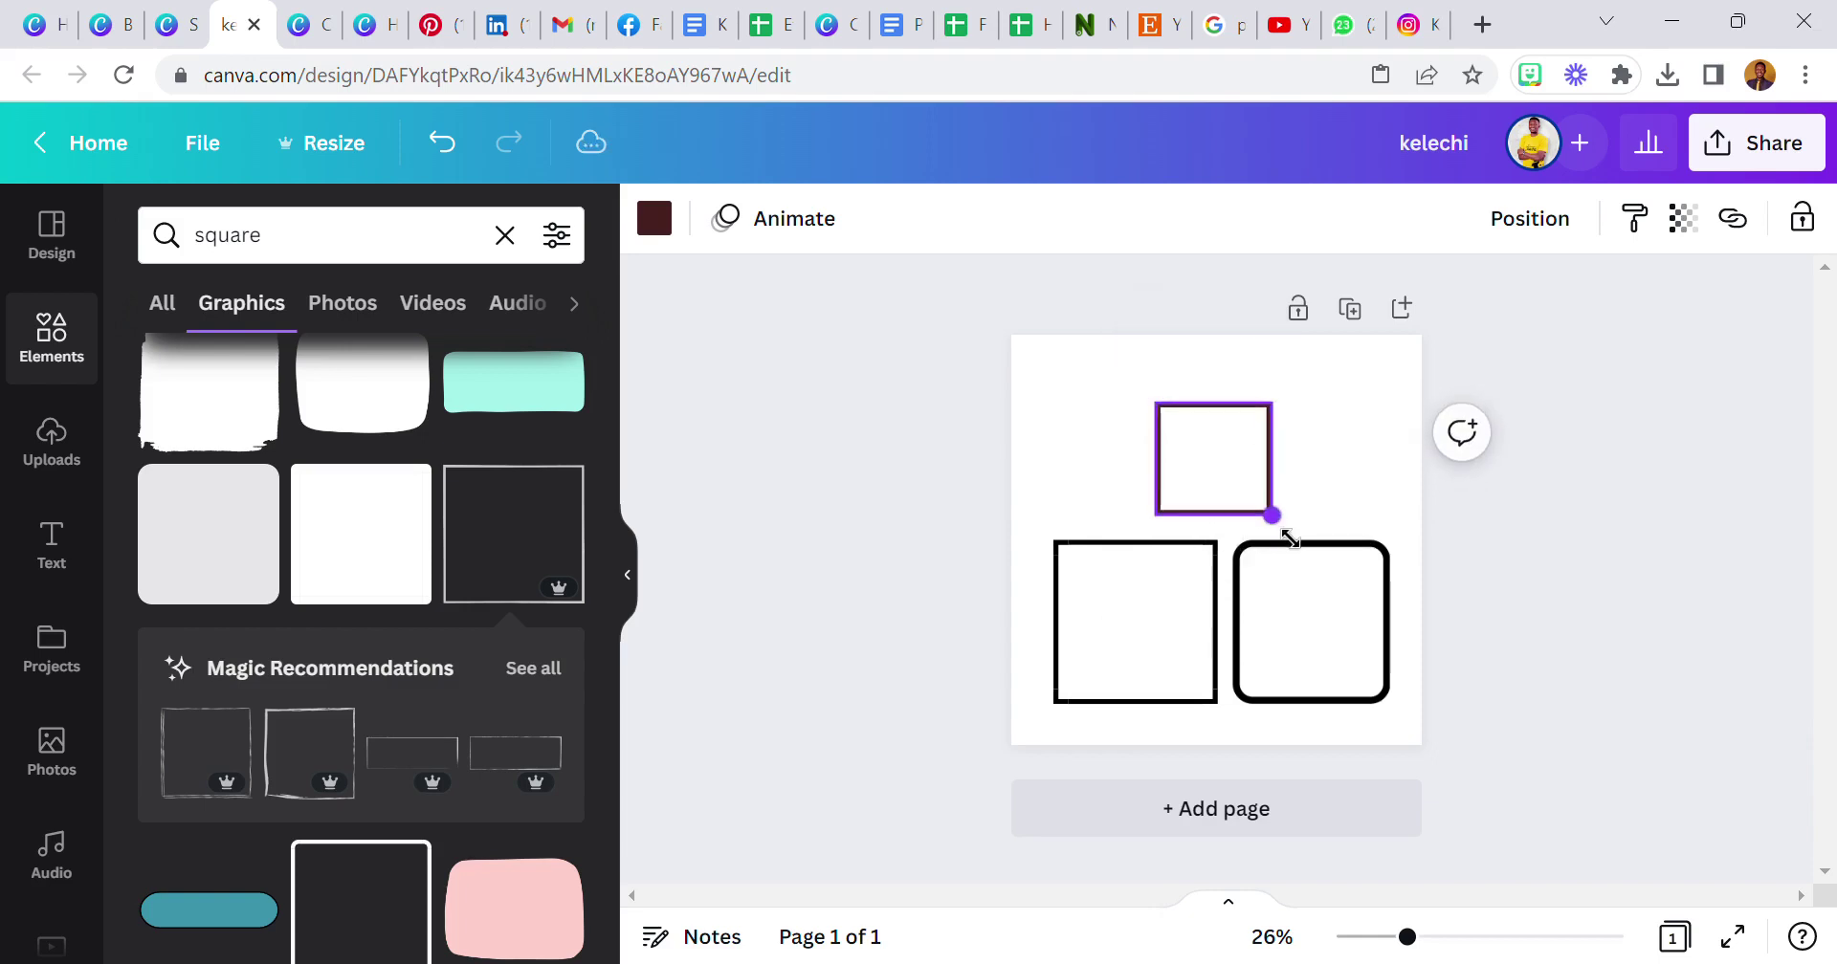
drag(1180, 471, 1103, 381)
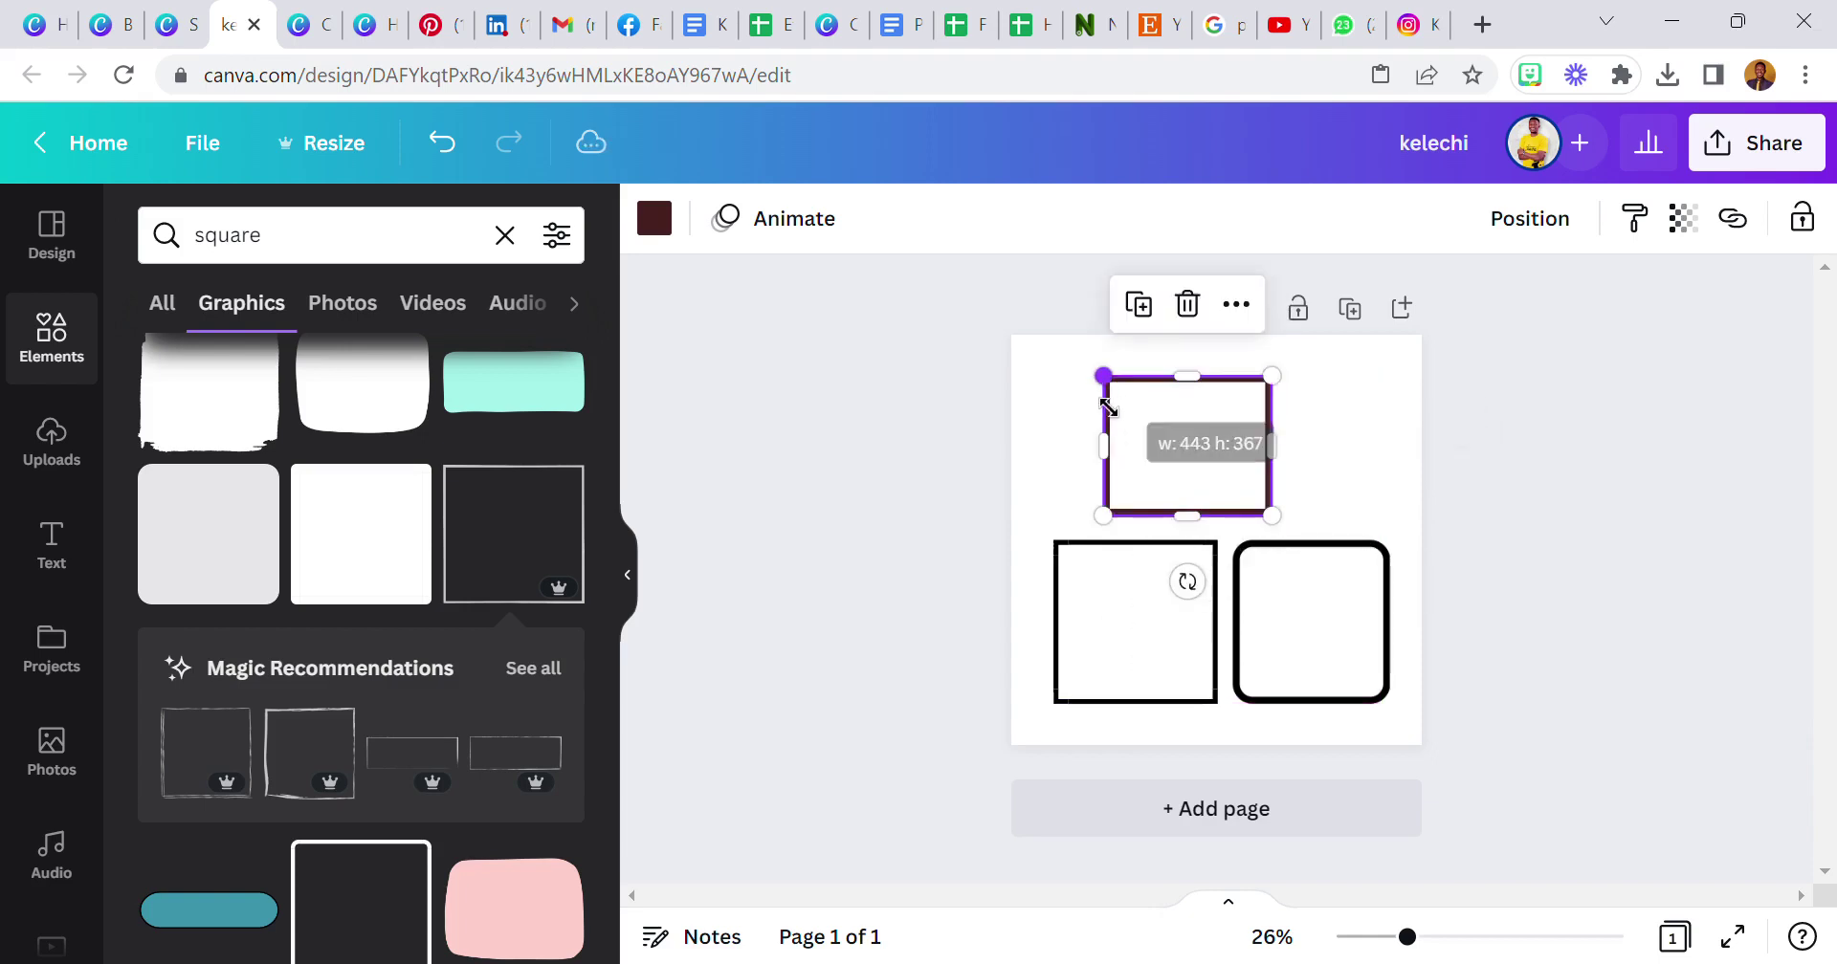
- Widen the top shape into a rectangle from its lower-left corner and left side
click(1053, 421)
click(1185, 436)
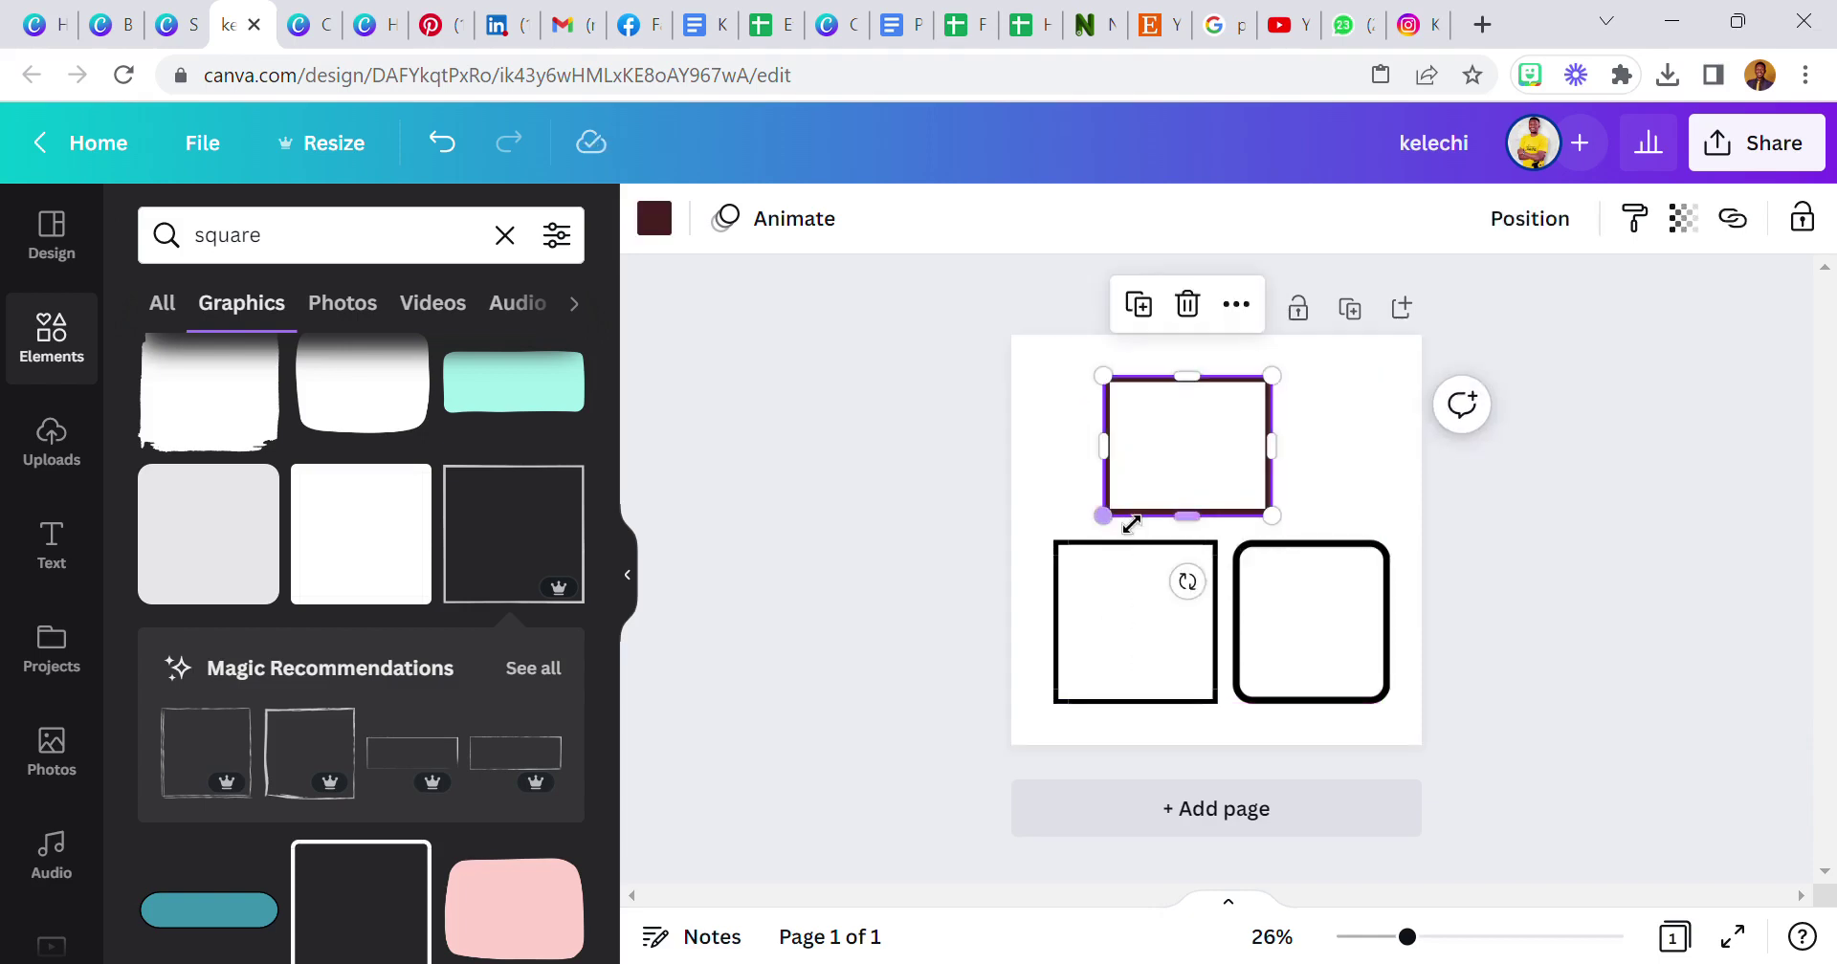
drag(1132, 524, 1177, 512)
drag(1136, 433, 1107, 431)
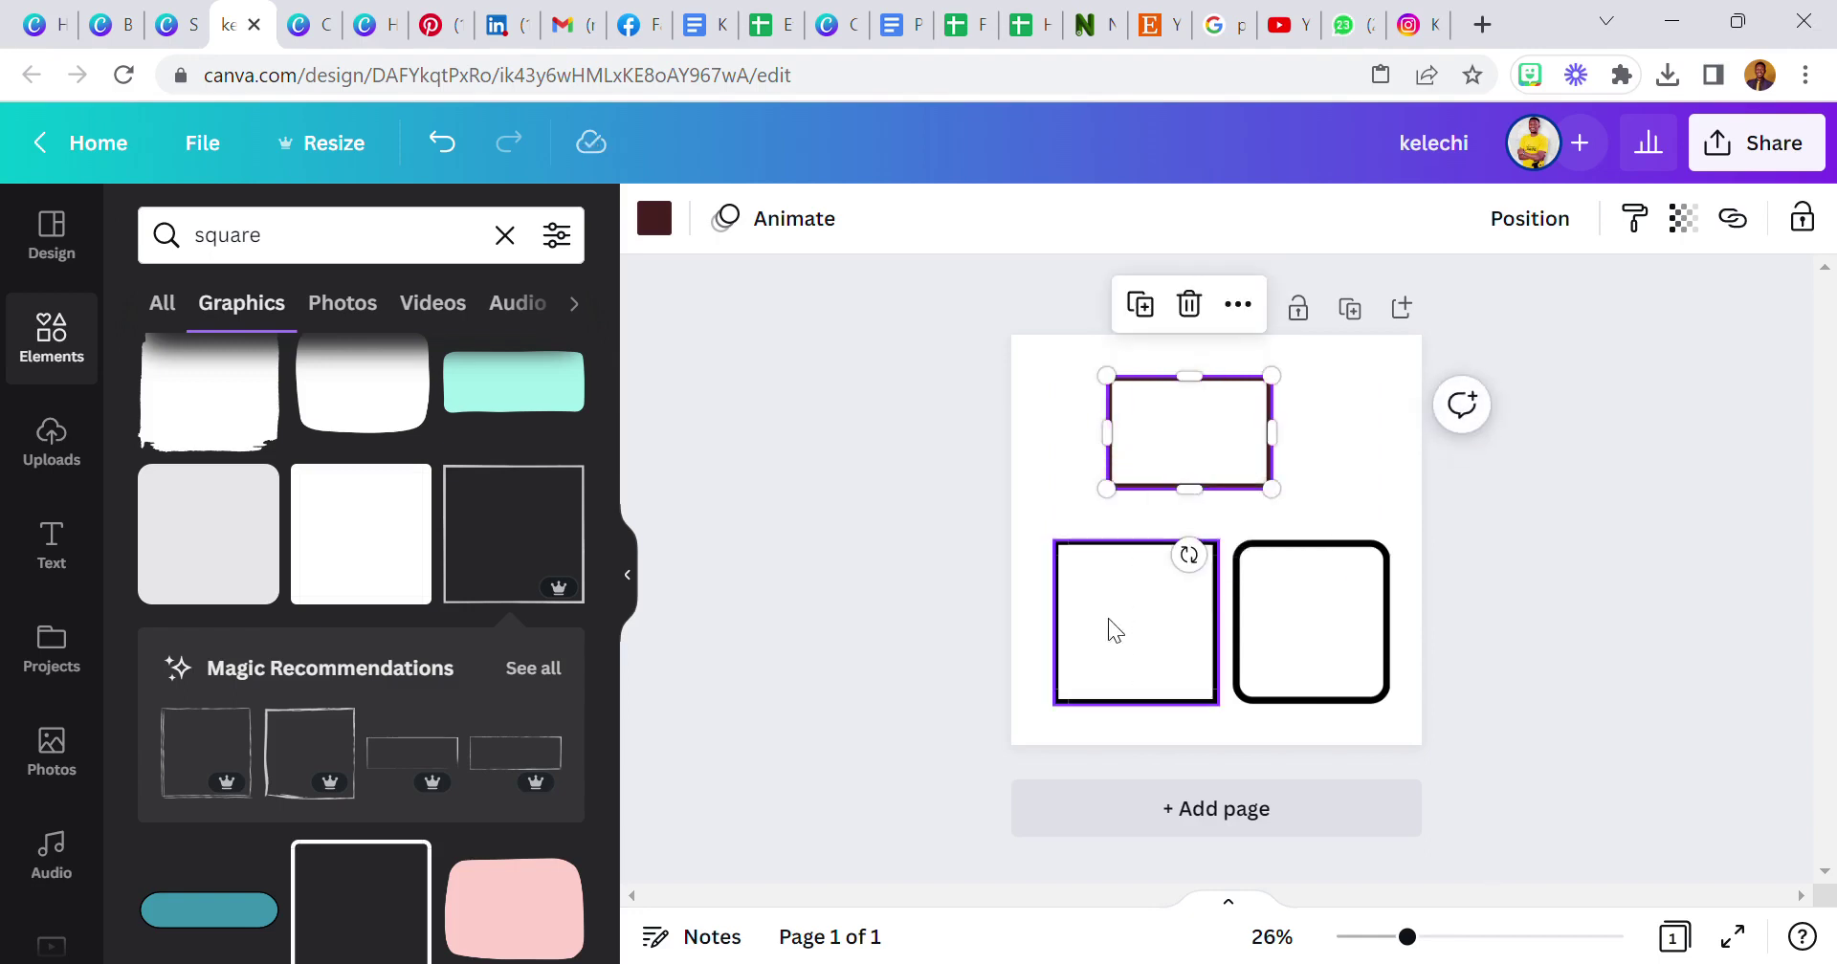
- Shrink the lower-left square from its corners to a small size
click(1115, 631)
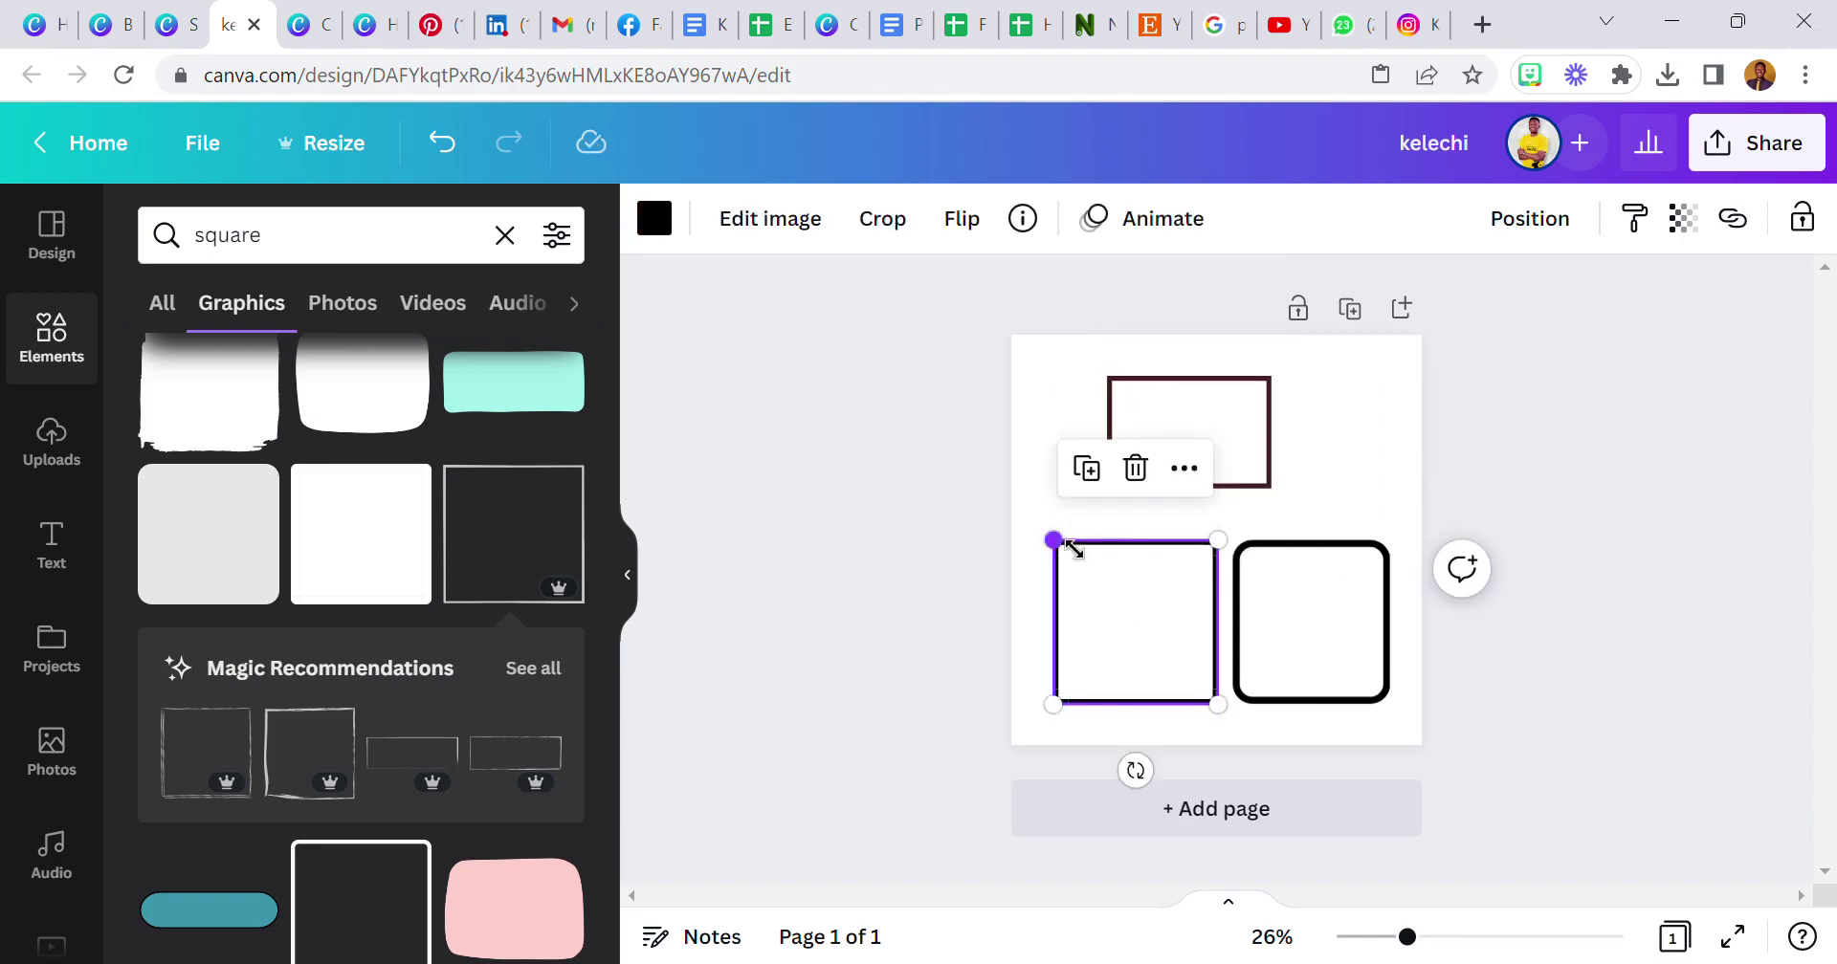
click(1259, 565)
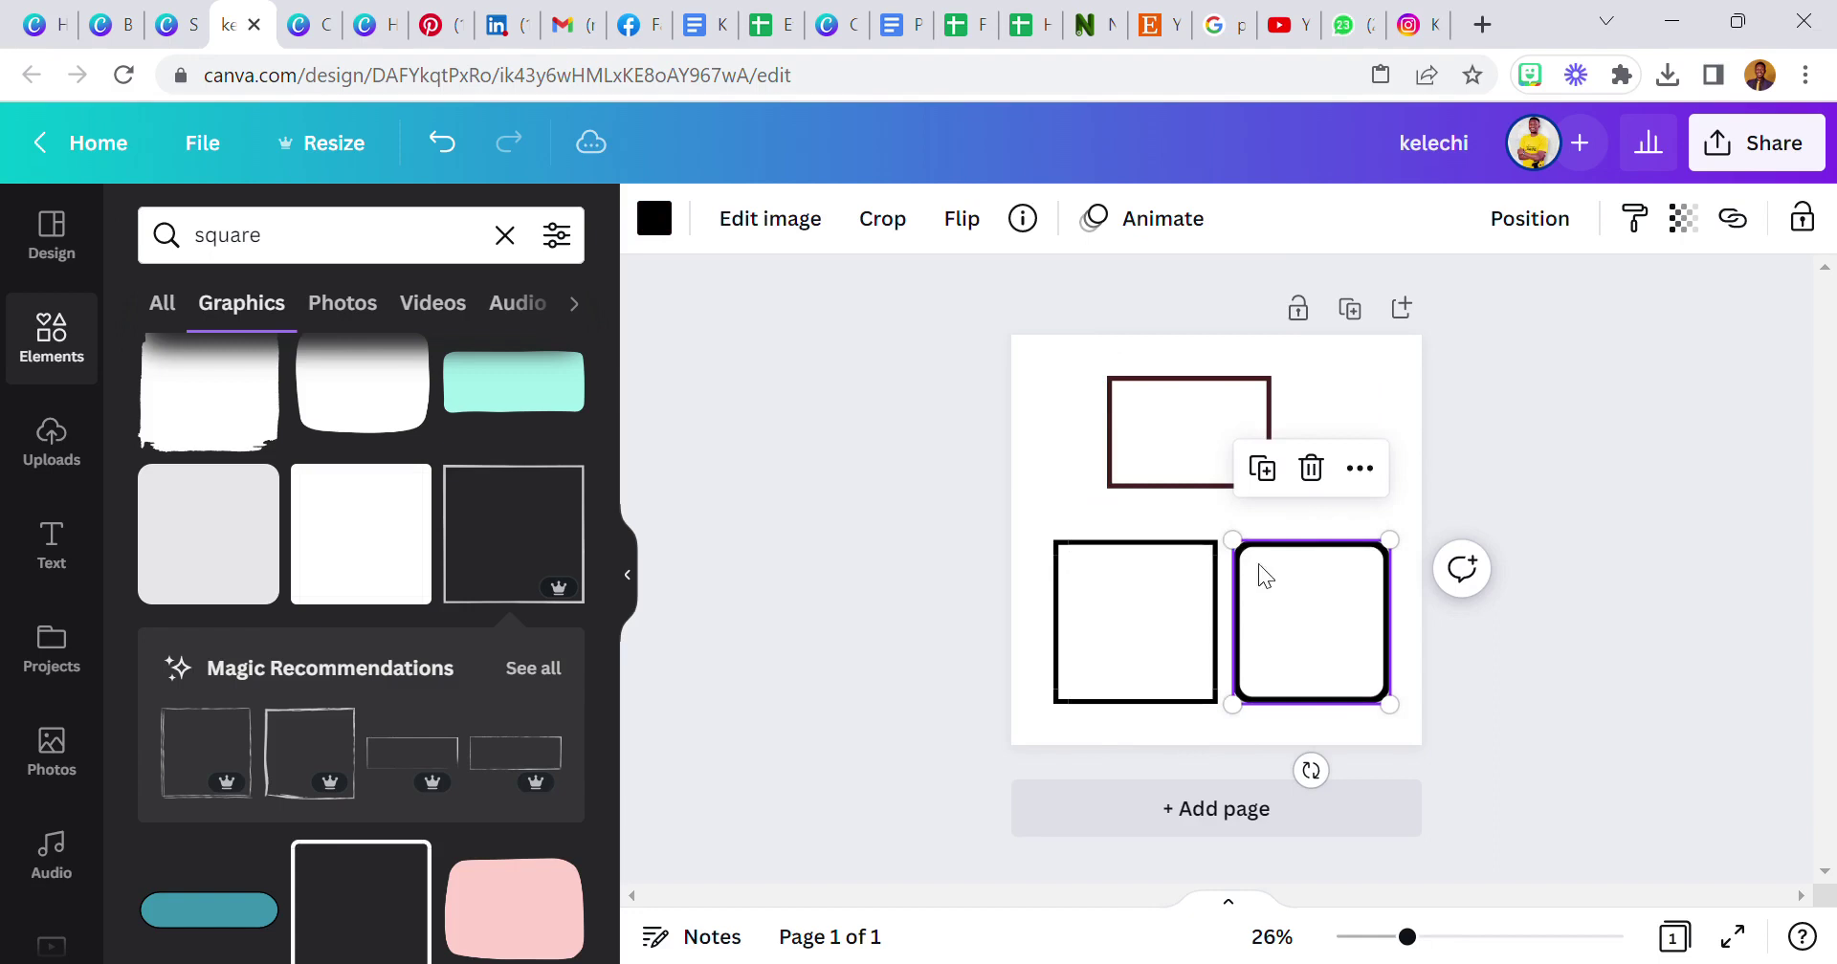
click(1215, 609)
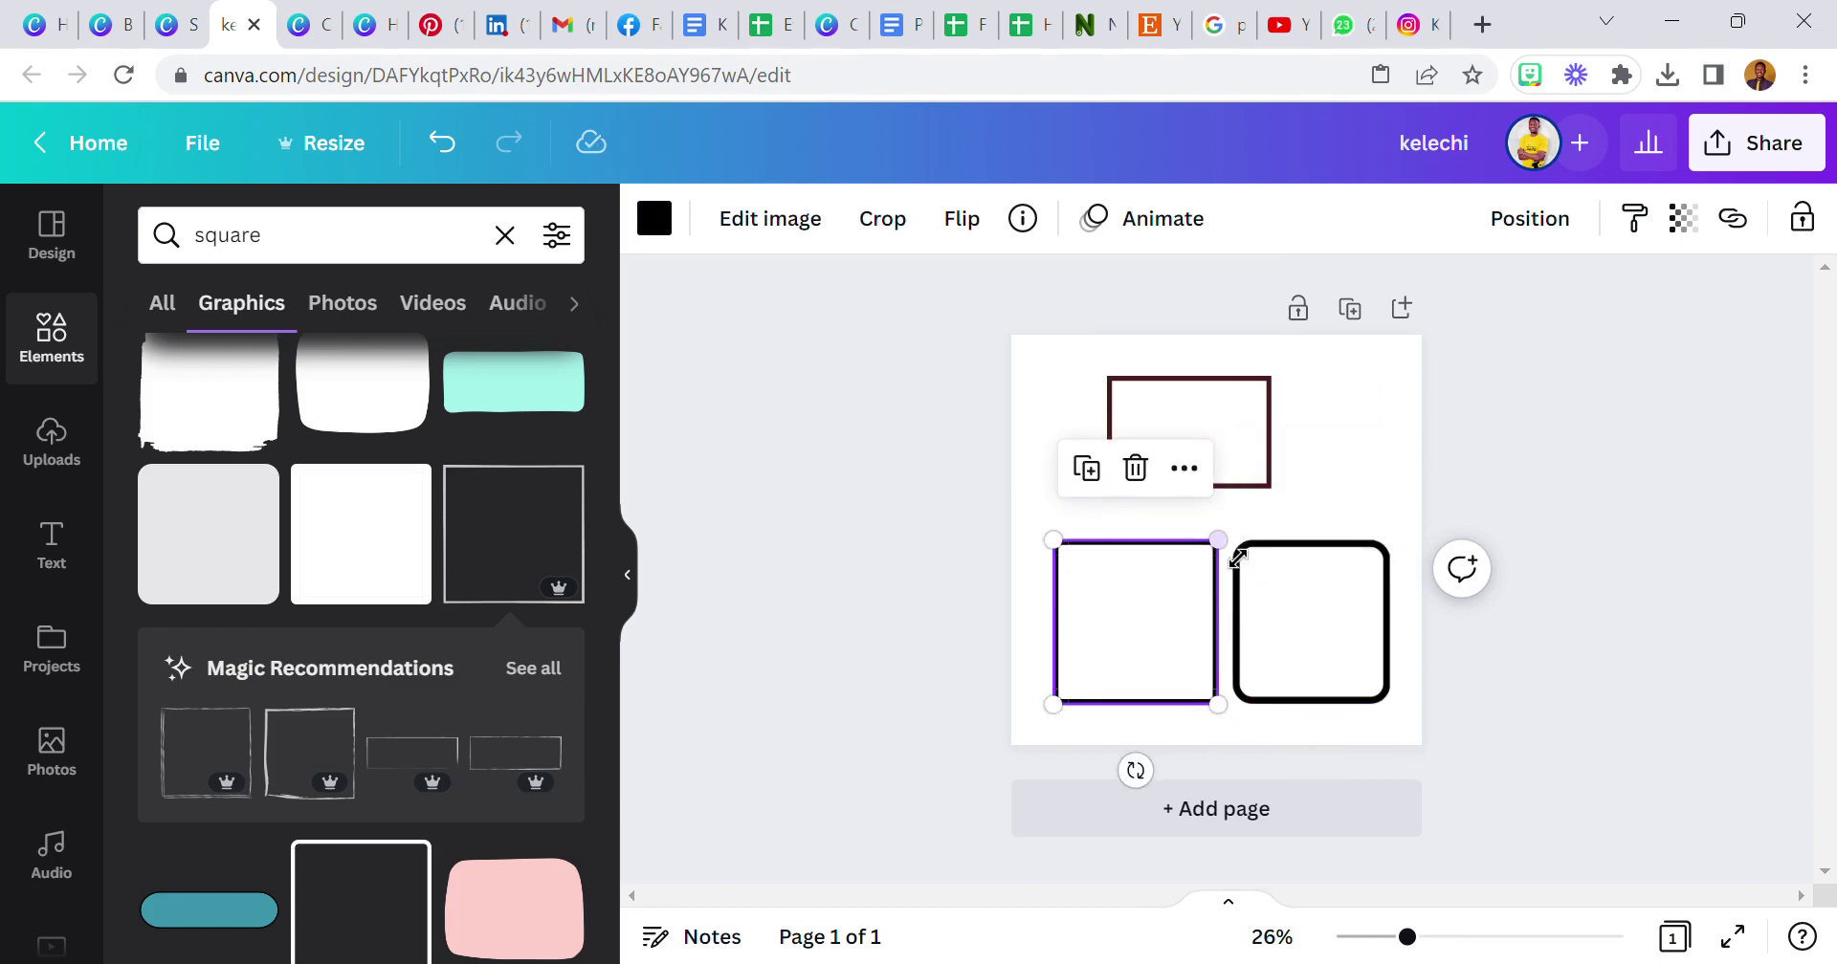
drag(1219, 541, 1179, 583)
drag(1053, 704, 1120, 700)
- Shrink the rounded square and move it beside the small lower-left square
click(1251, 592)
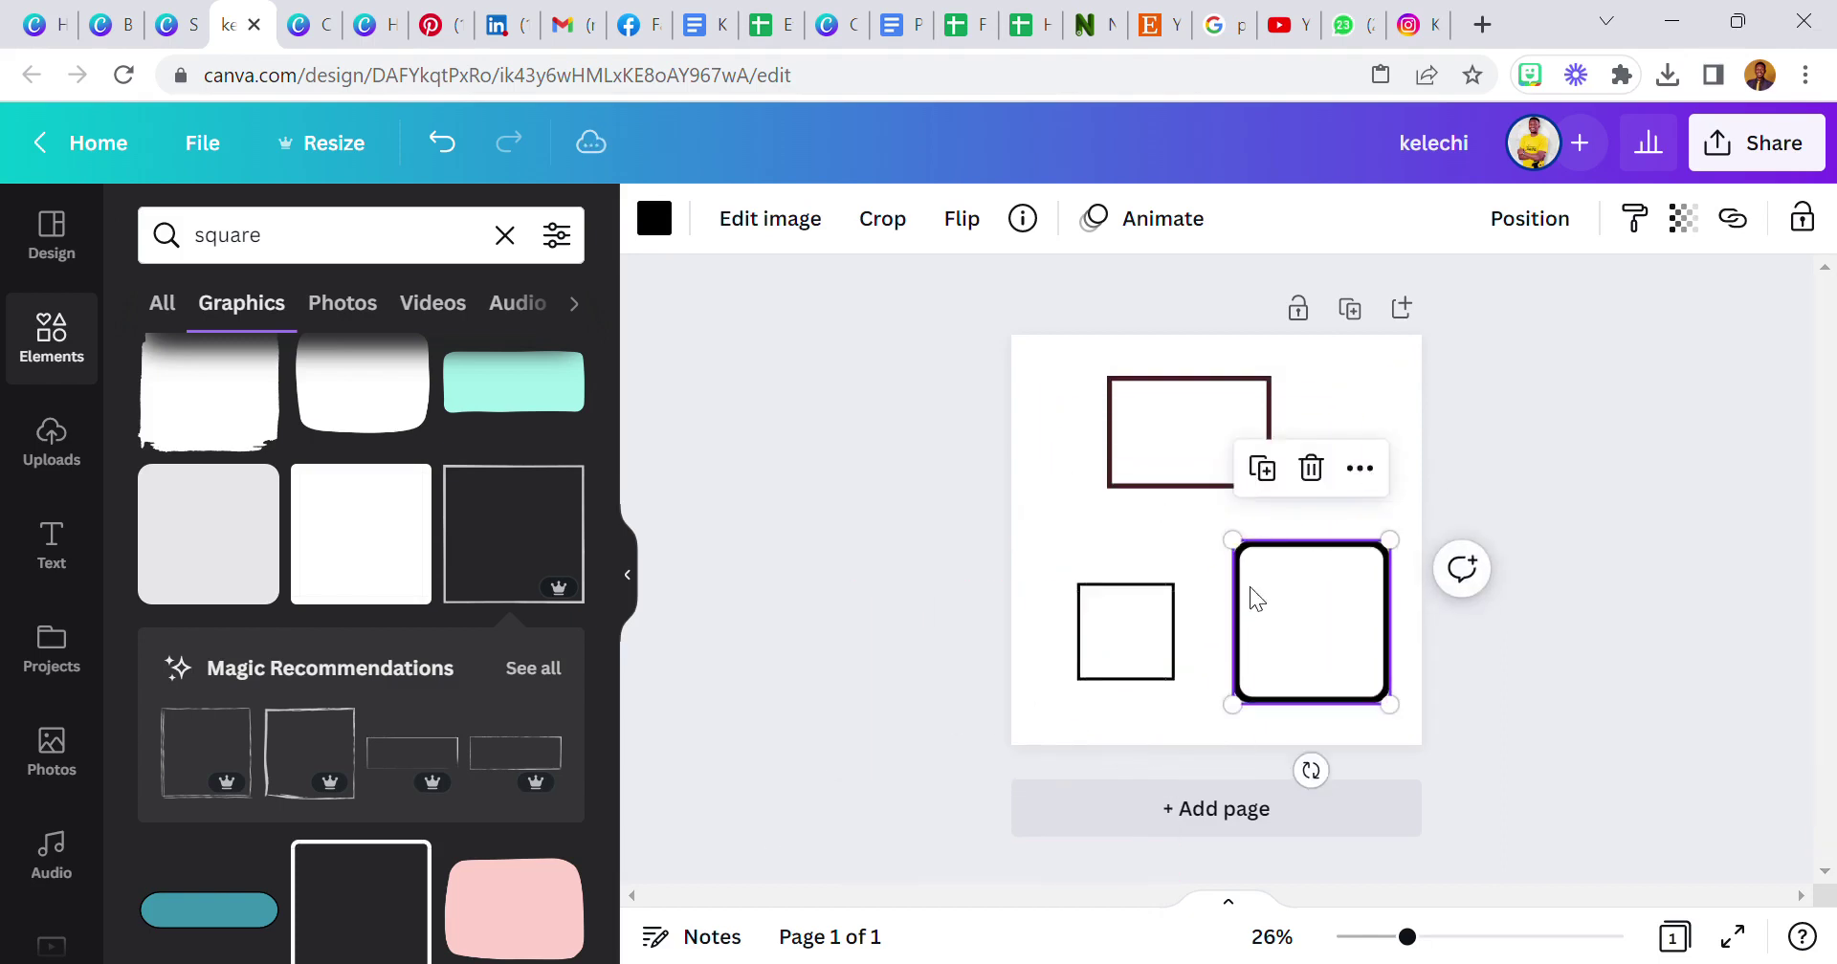
drag(1244, 557, 1415, 574)
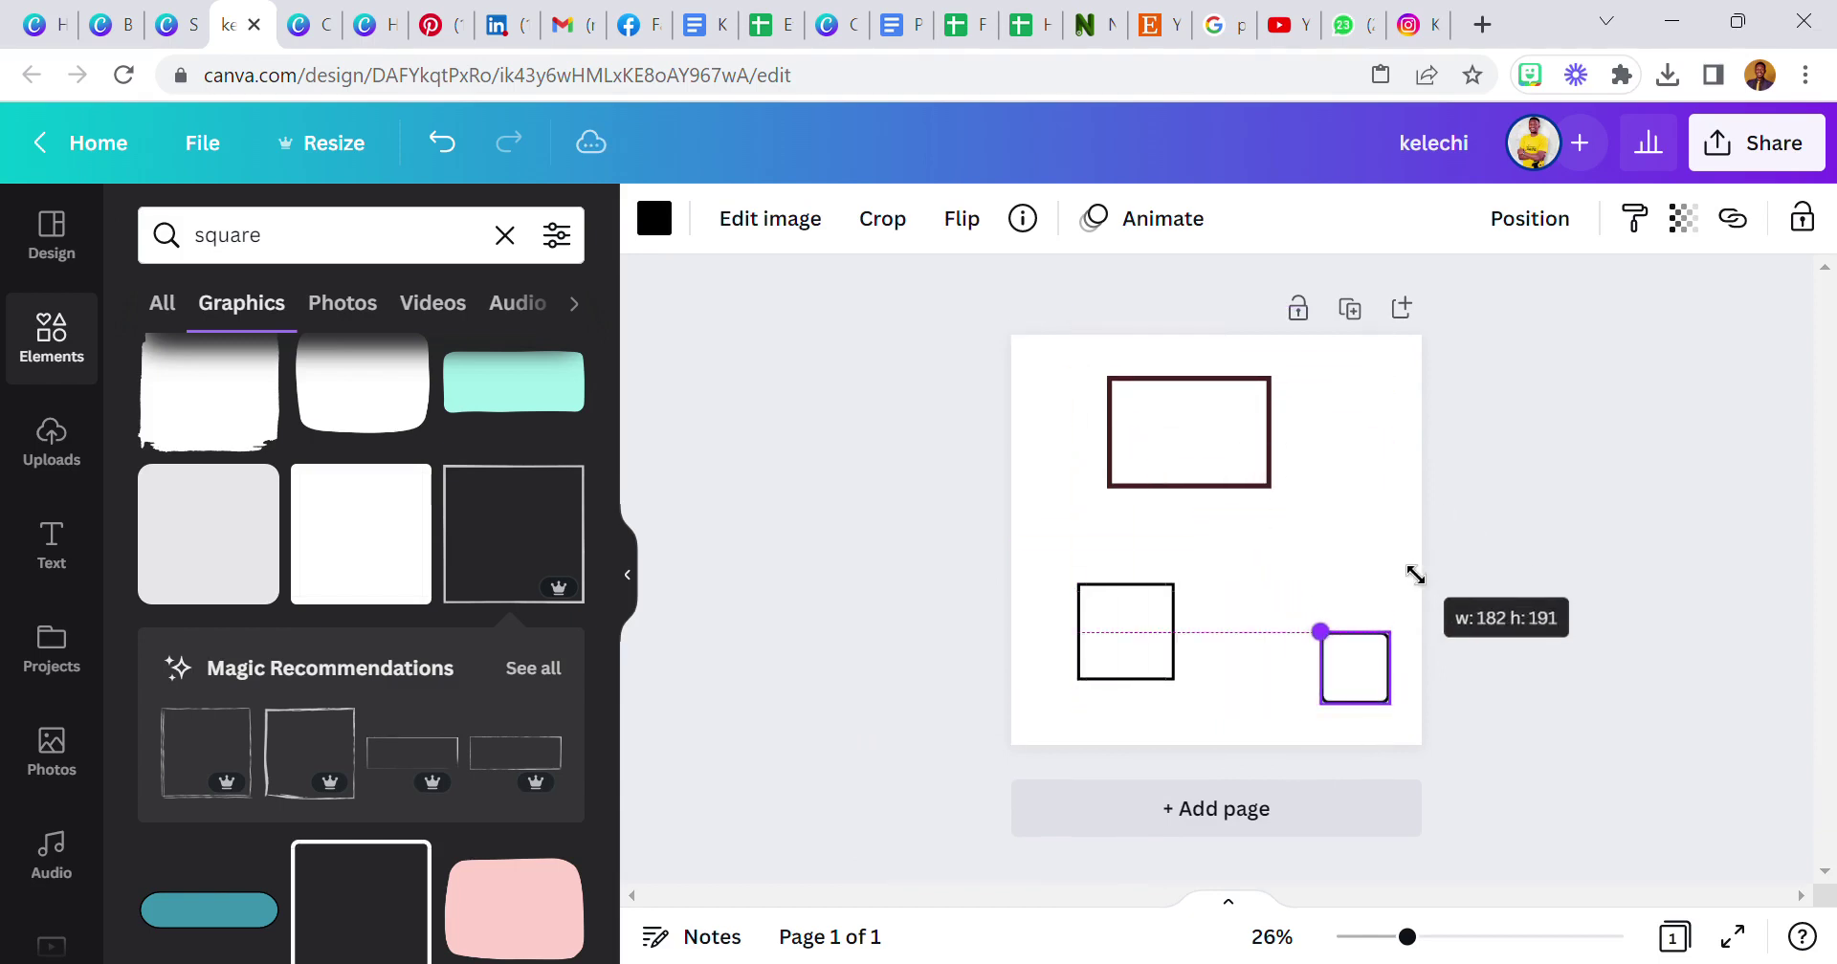
click(1309, 643)
drag(1359, 674, 1258, 642)
- Narrow the top rectangle from its left side
click(1187, 440)
drag(1116, 440, 1208, 463)
click(1066, 442)
click(1078, 410)
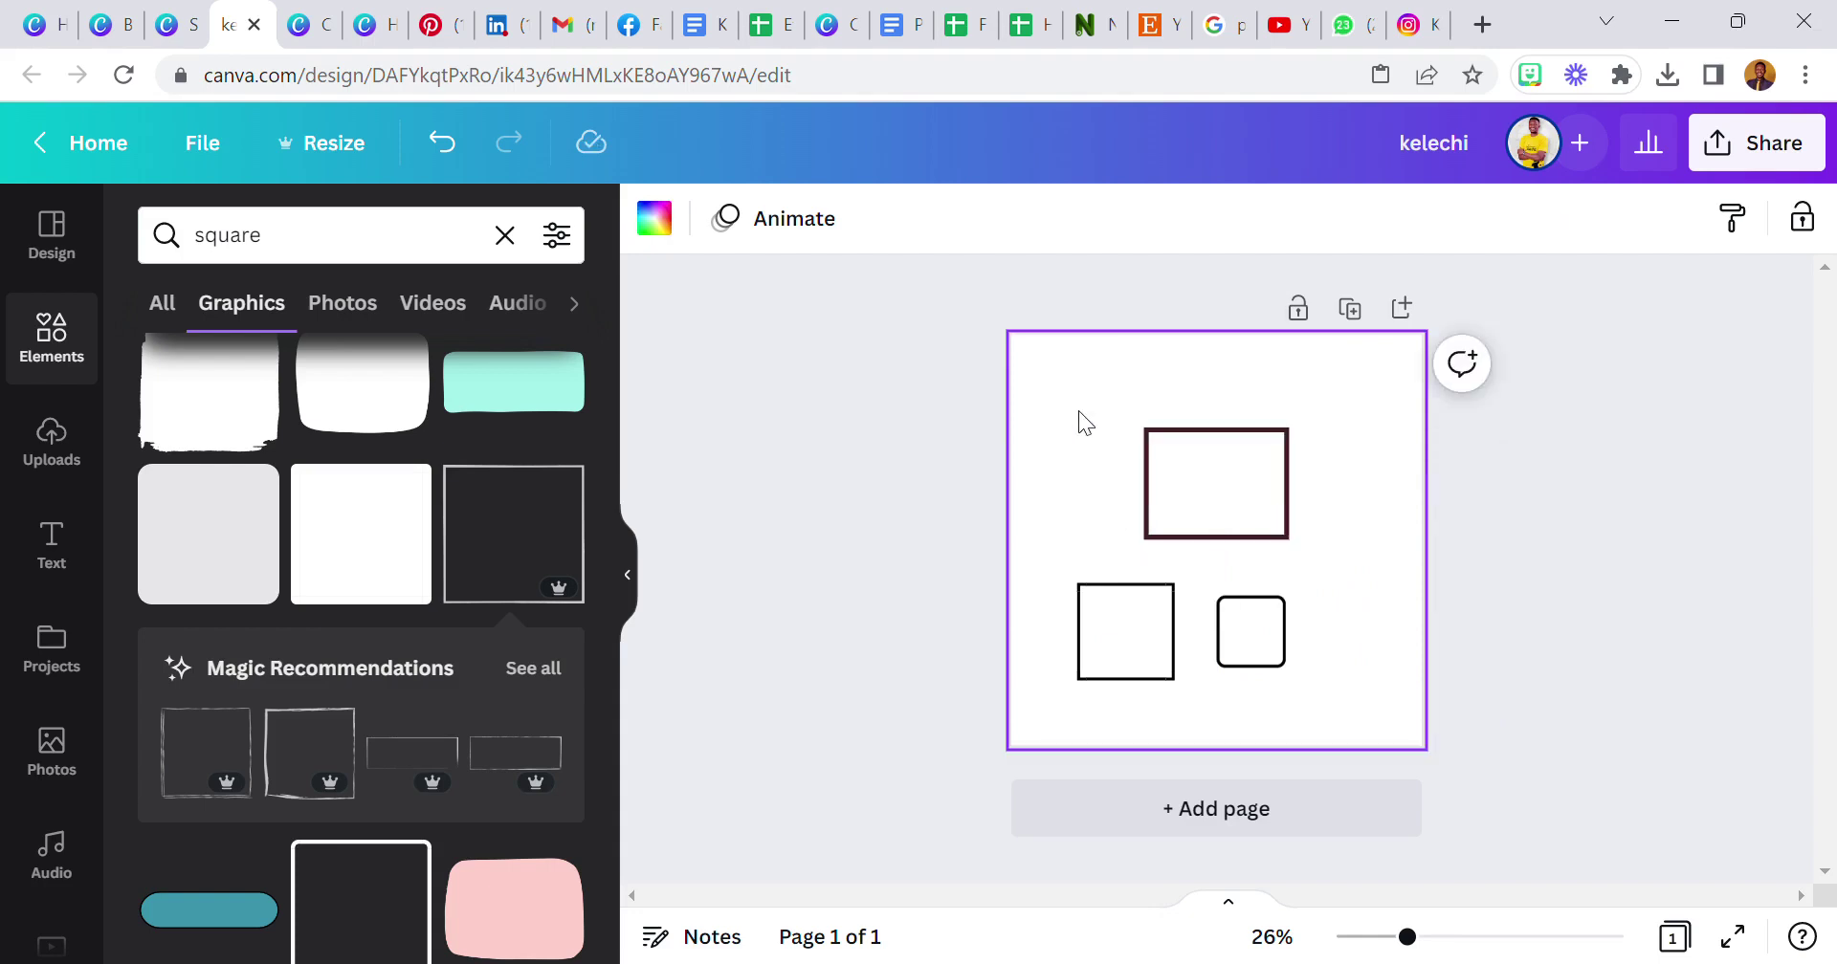
click(1216, 490)
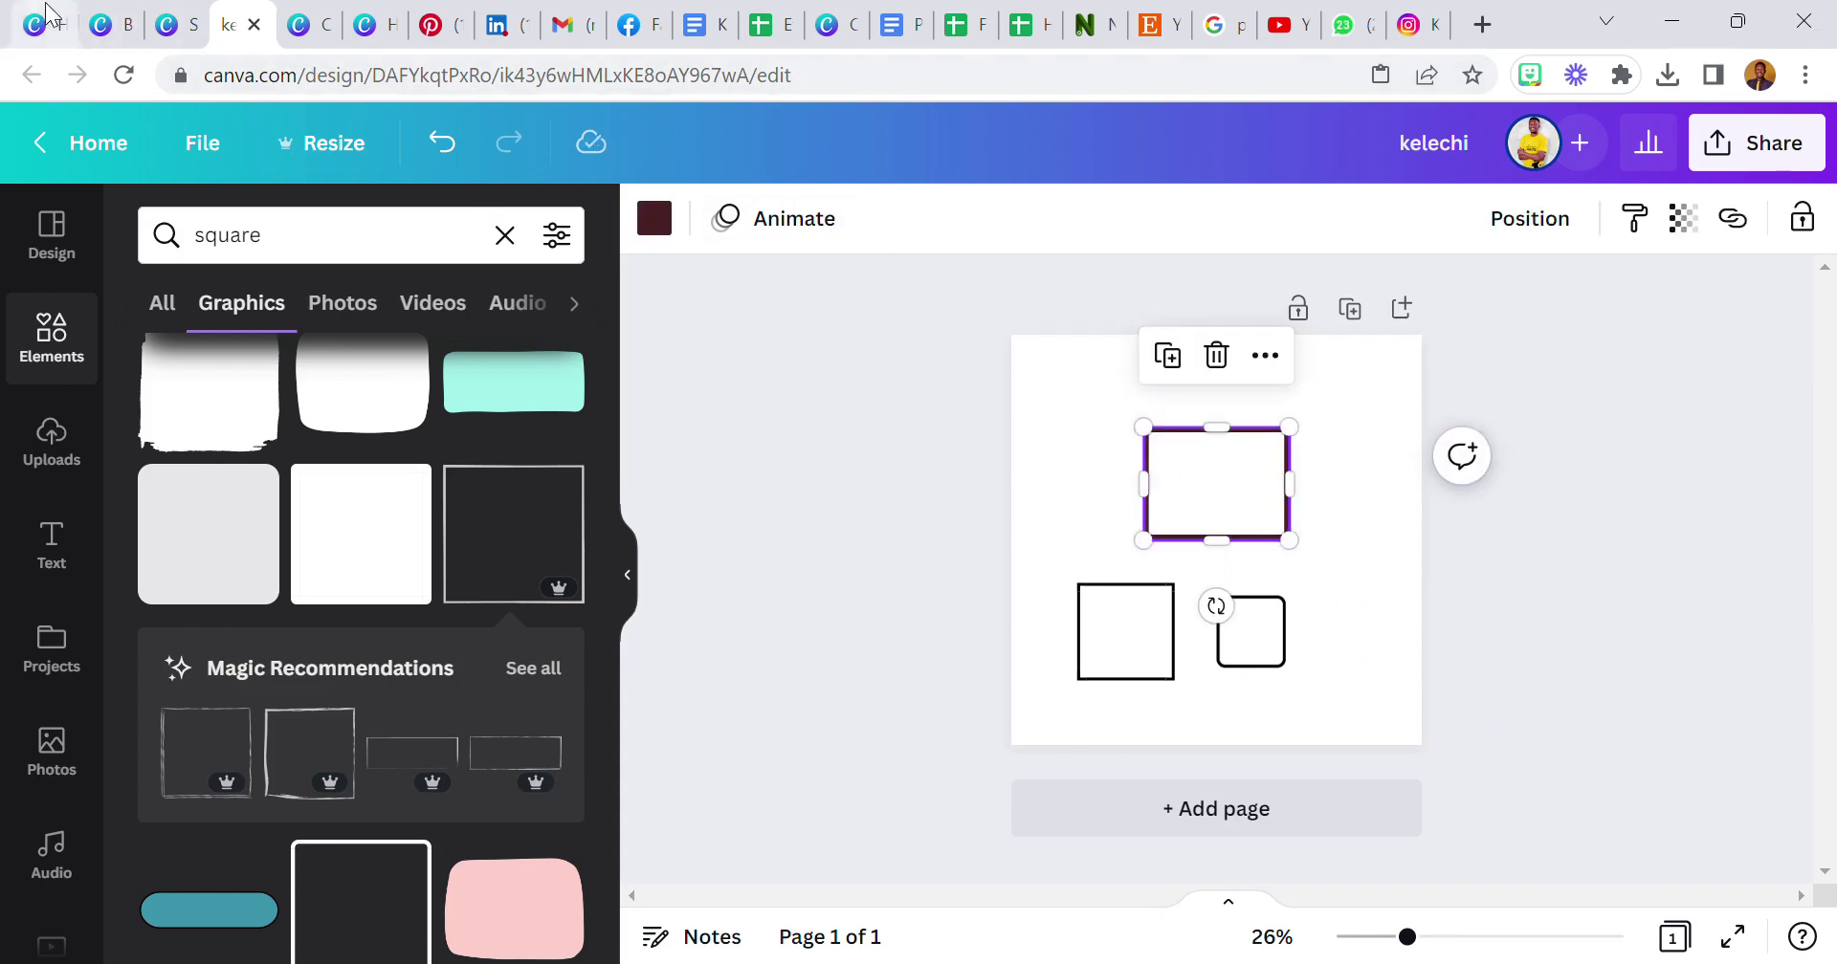
- Copy the grouped frame from another design and paste it onto a new page 2
click(160, 42)
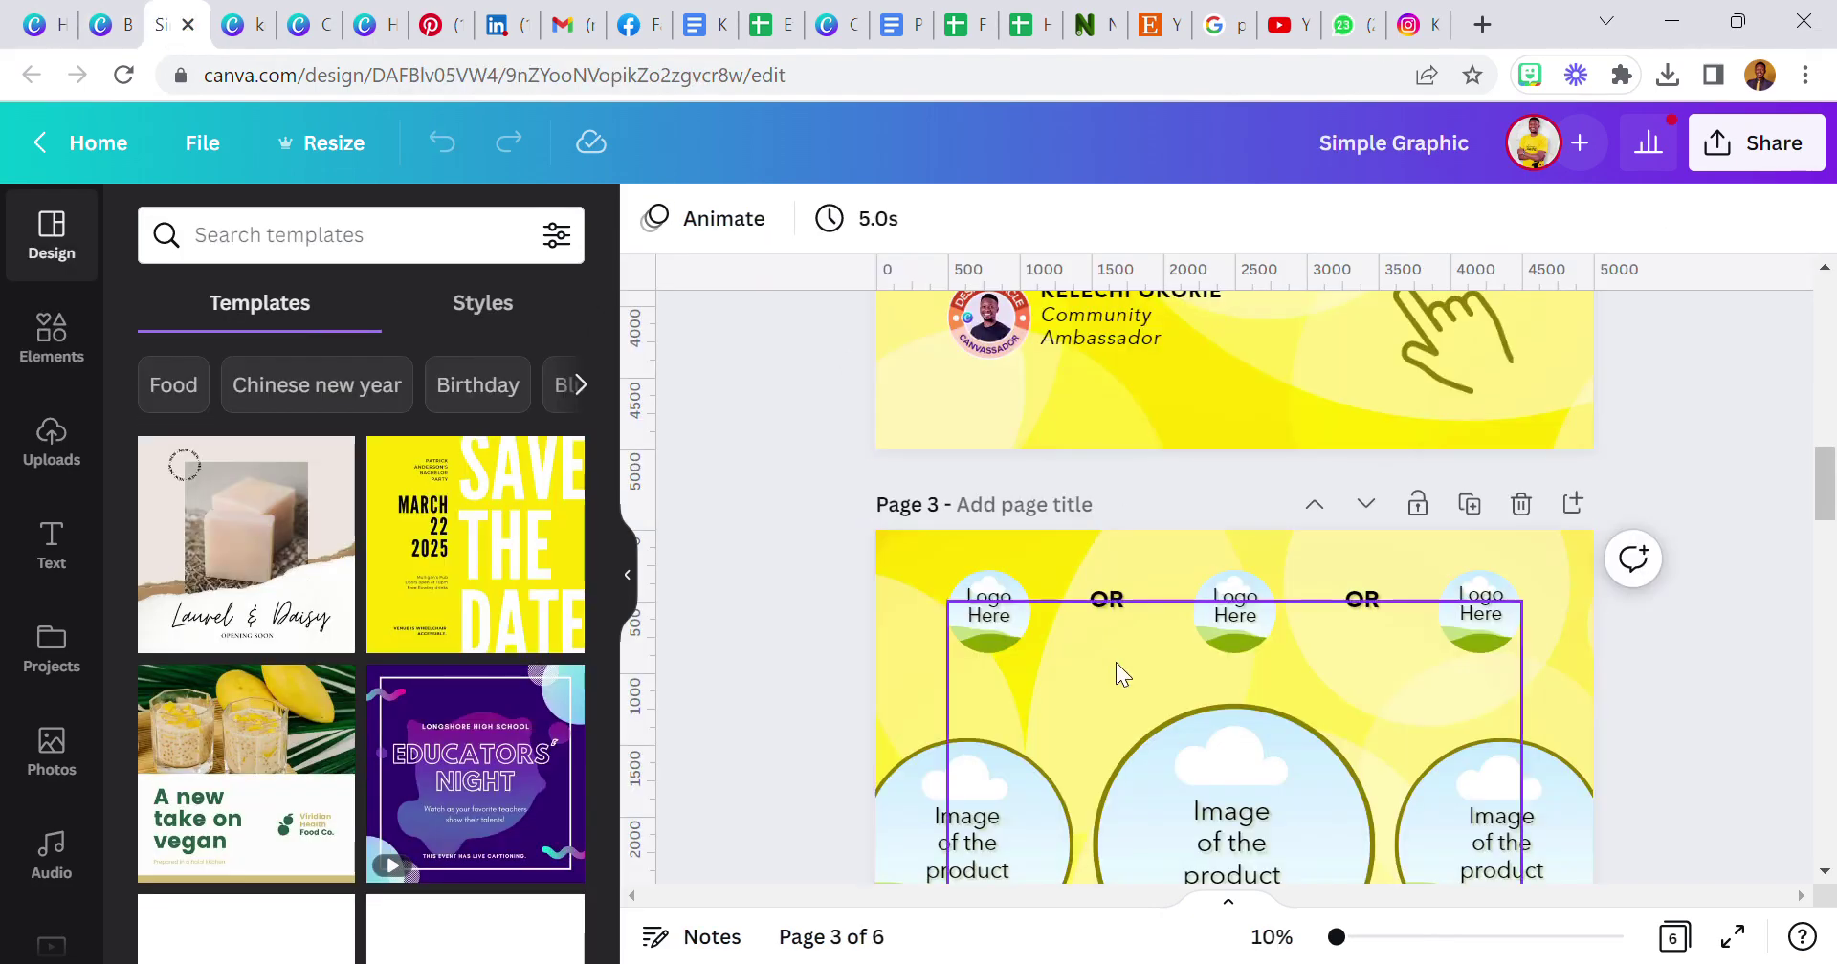
right_click(1116, 664)
click(1244, 302)
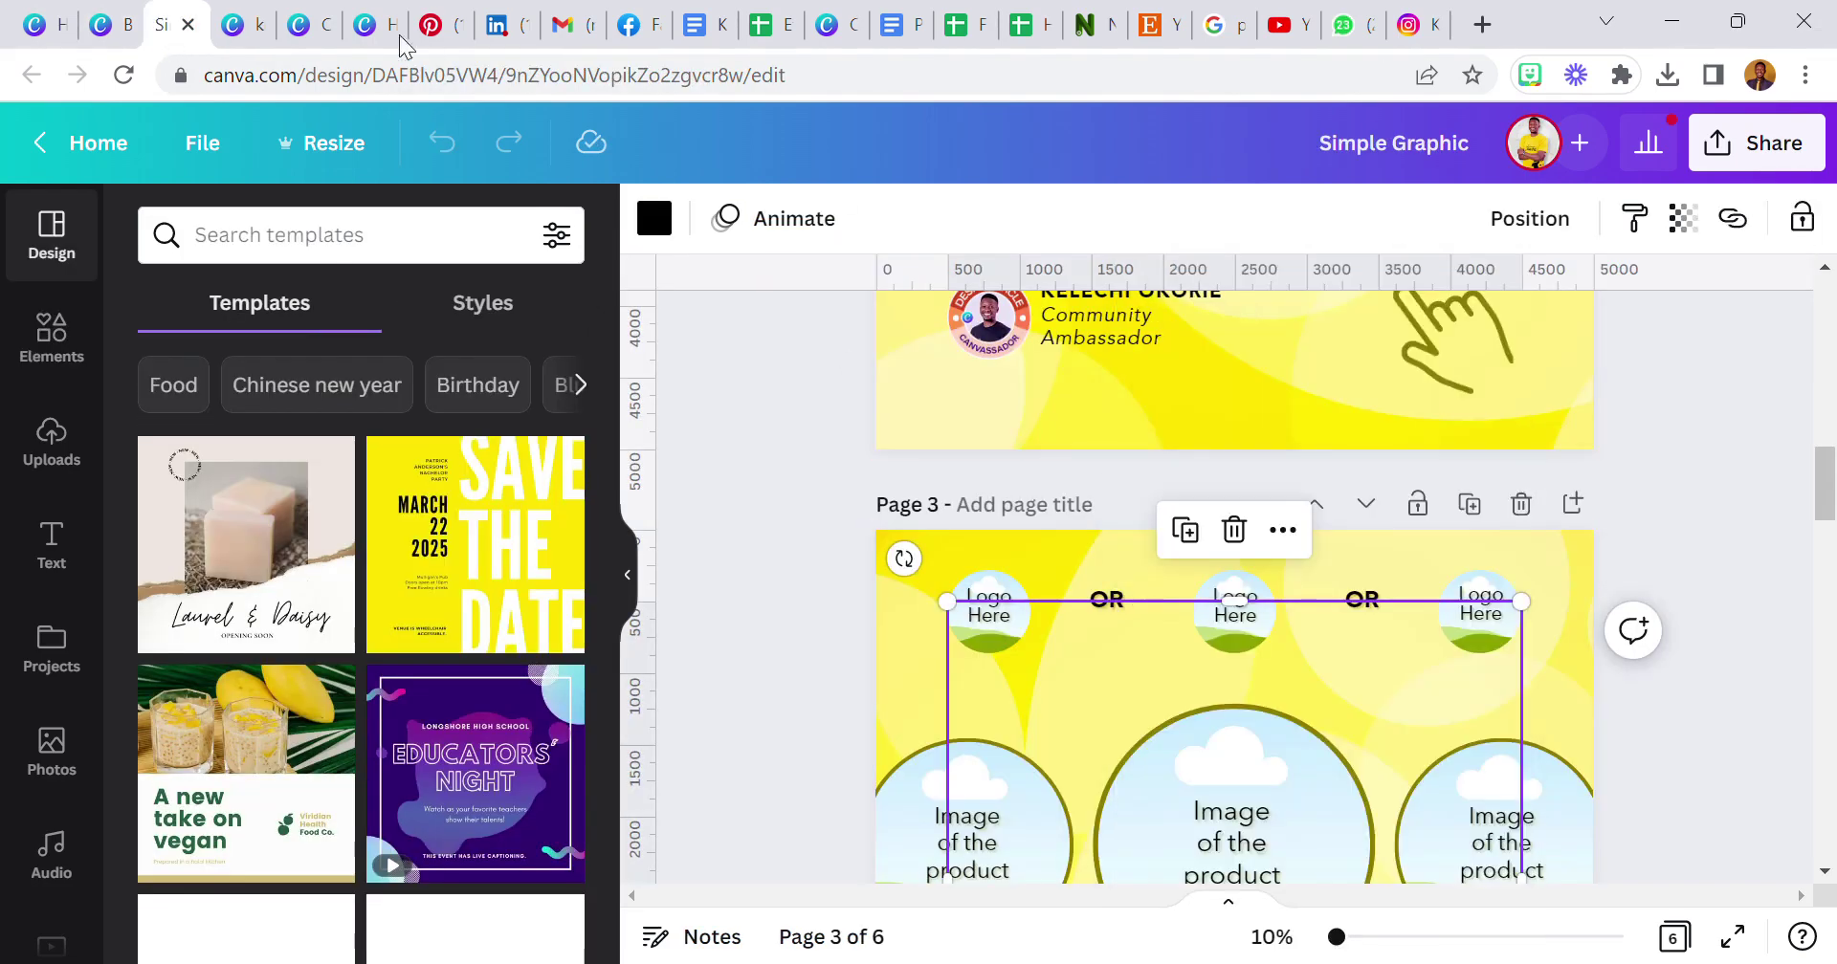
click(230, 34)
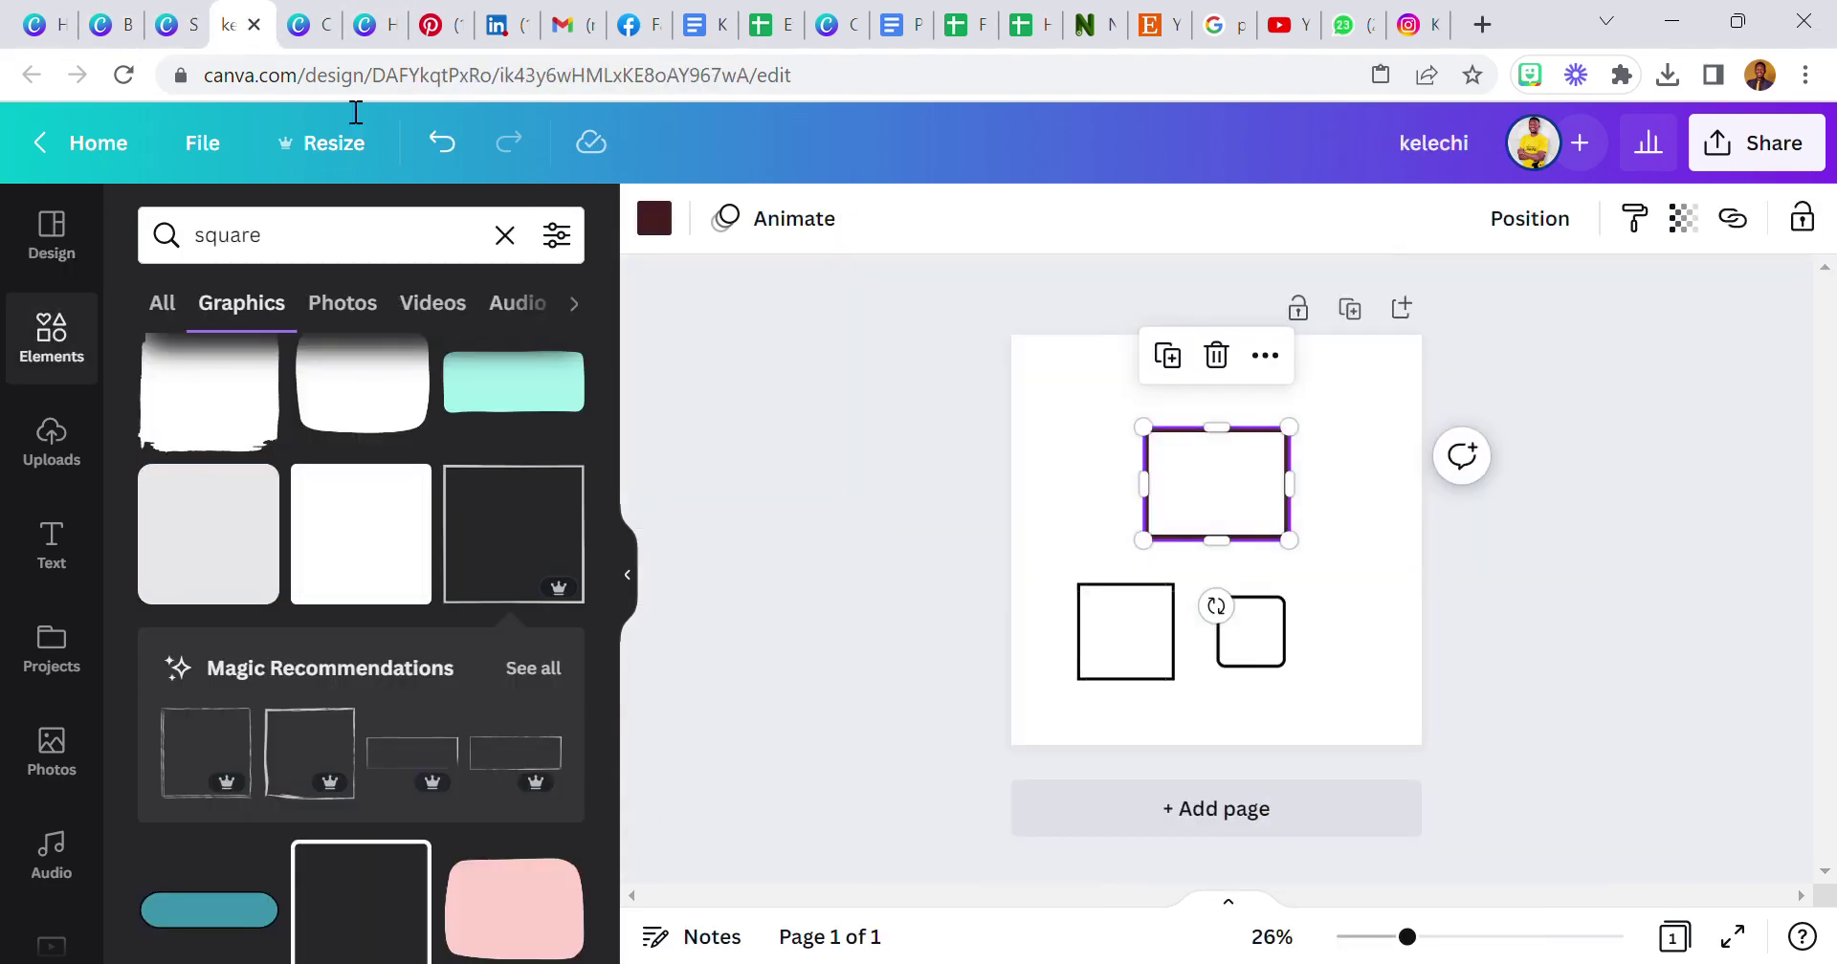
click(1400, 308)
right_click(1168, 585)
click(1265, 679)
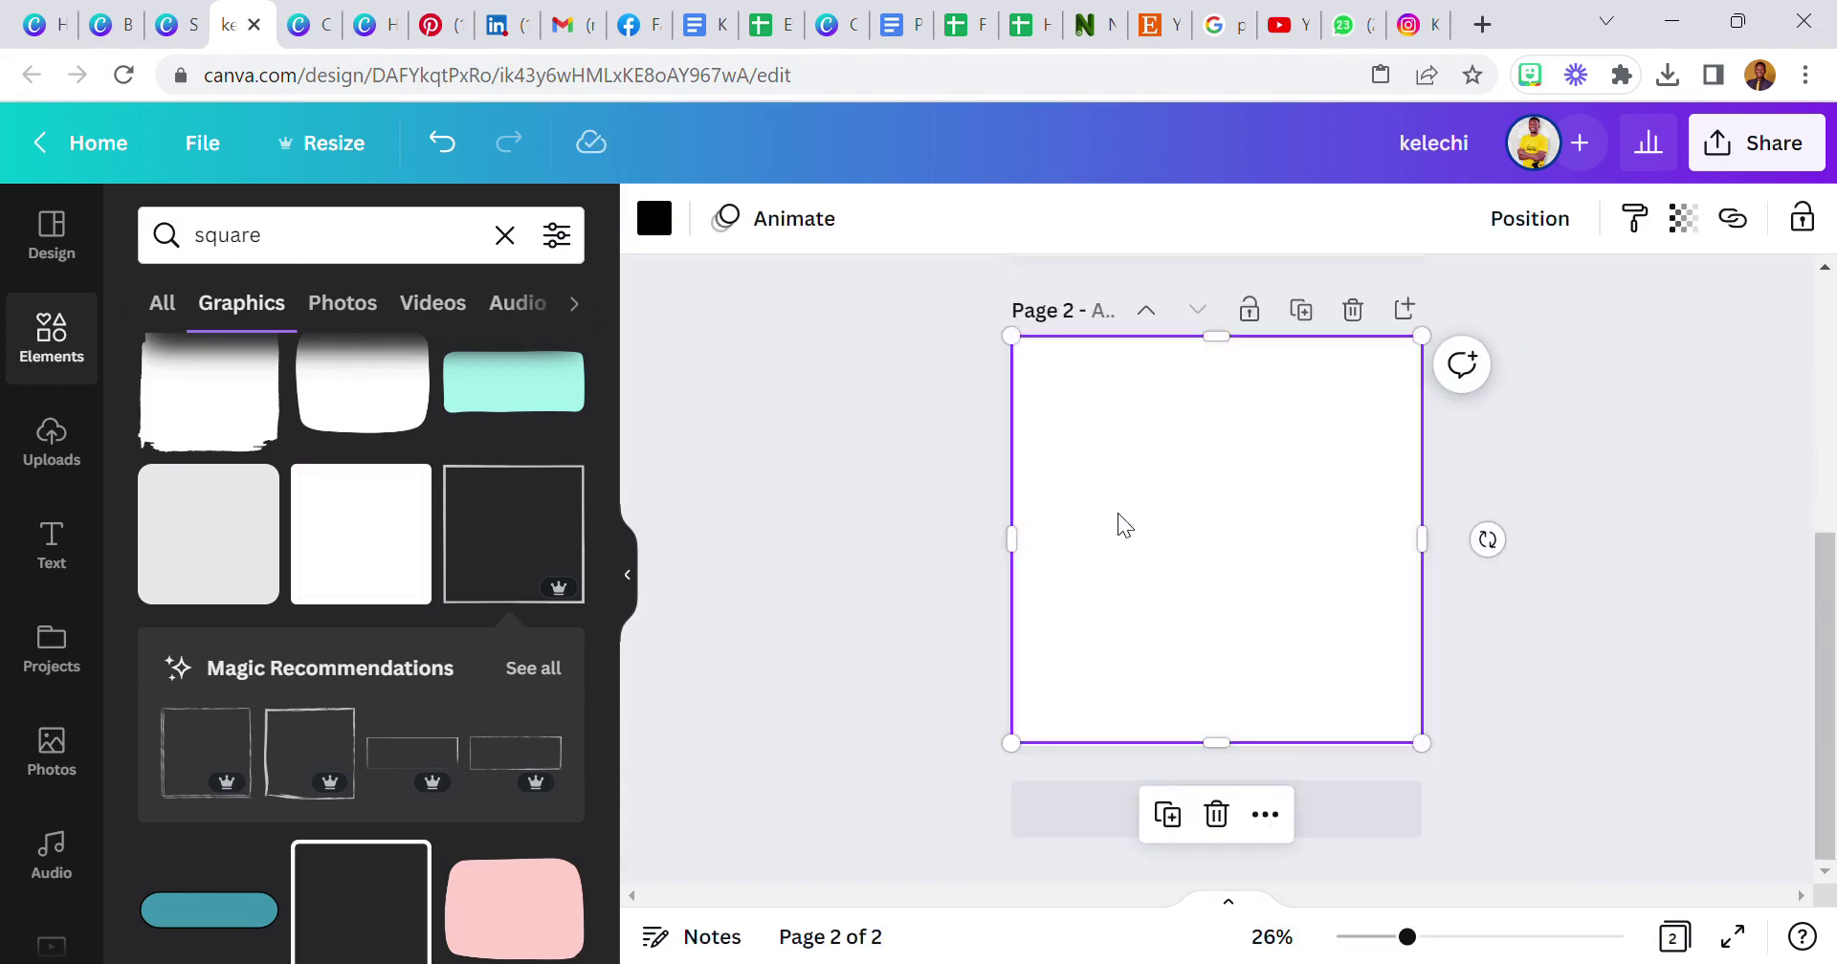
- Resize the pasted frame into a smaller square
drag(1014, 339, 1194, 517)
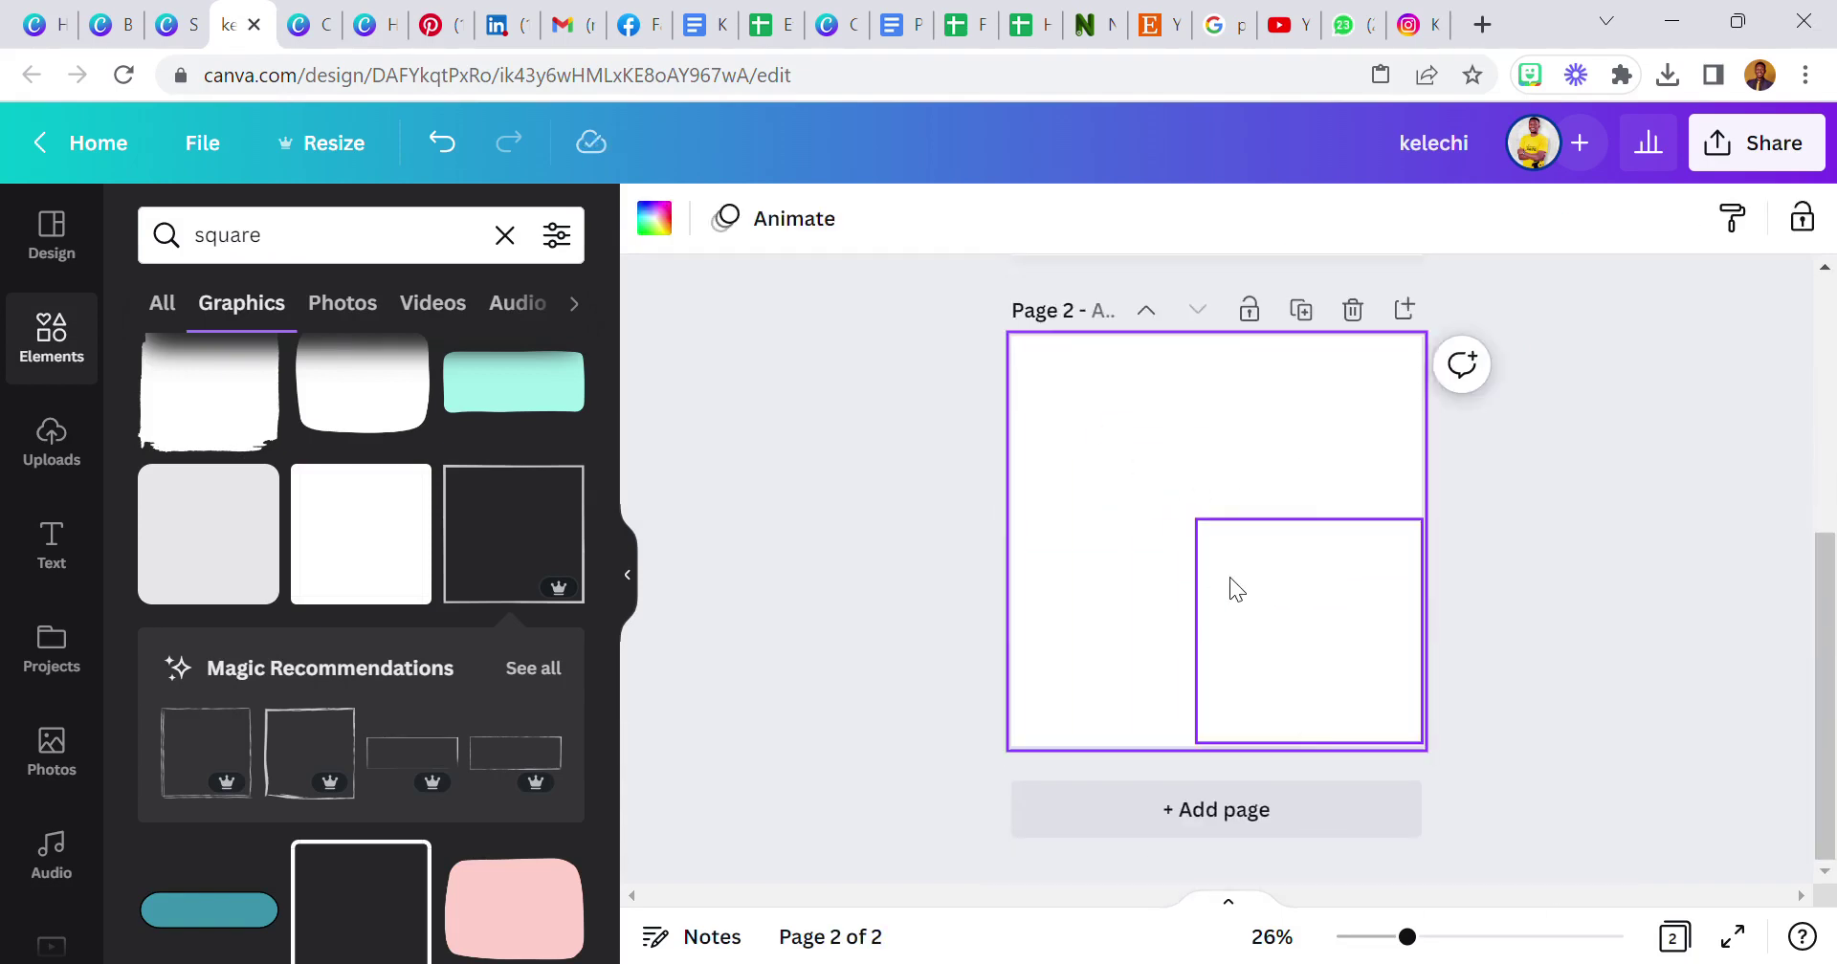
drag(1198, 629, 1276, 631)
drag(1349, 743, 1349, 646)
drag(1444, 610, 1374, 608)
drag(1337, 533, 1124, 450)
- Centre the square on page 2, then enlarge it and trim its width and height
click(1064, 479)
drag(1287, 548, 1264, 582)
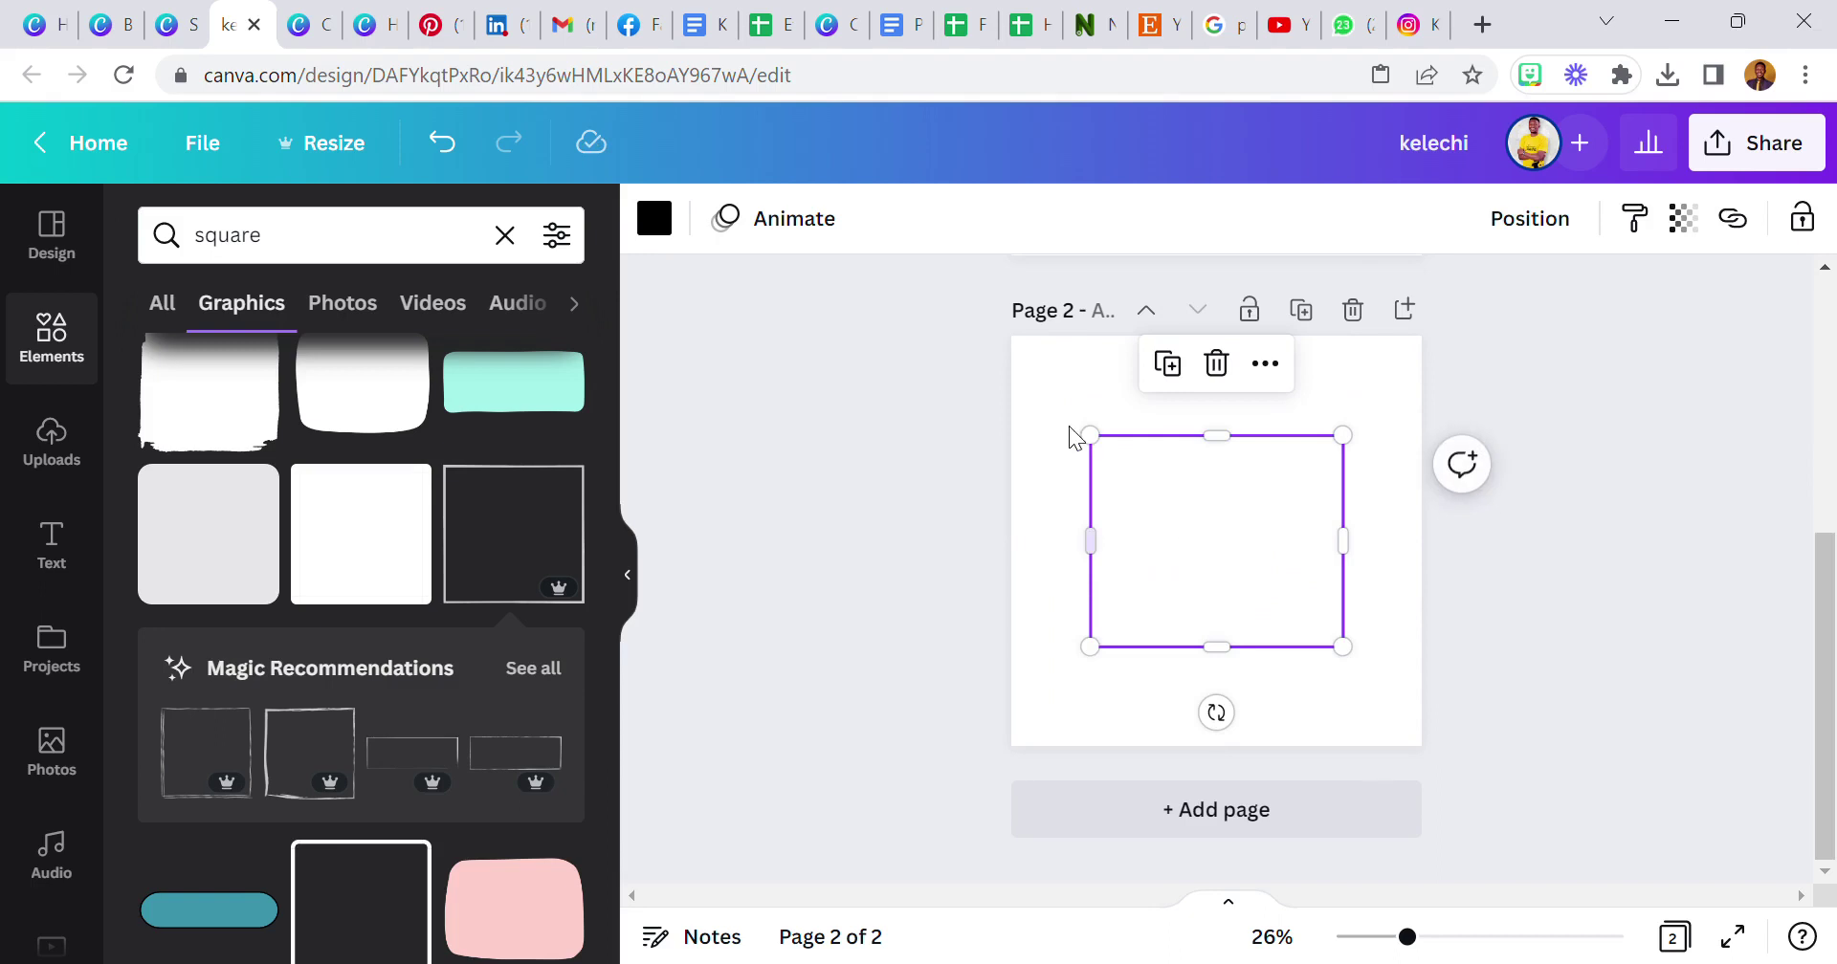
click(1041, 398)
click(1115, 500)
drag(1091, 435, 875, 278)
drag(887, 426, 1161, 437)
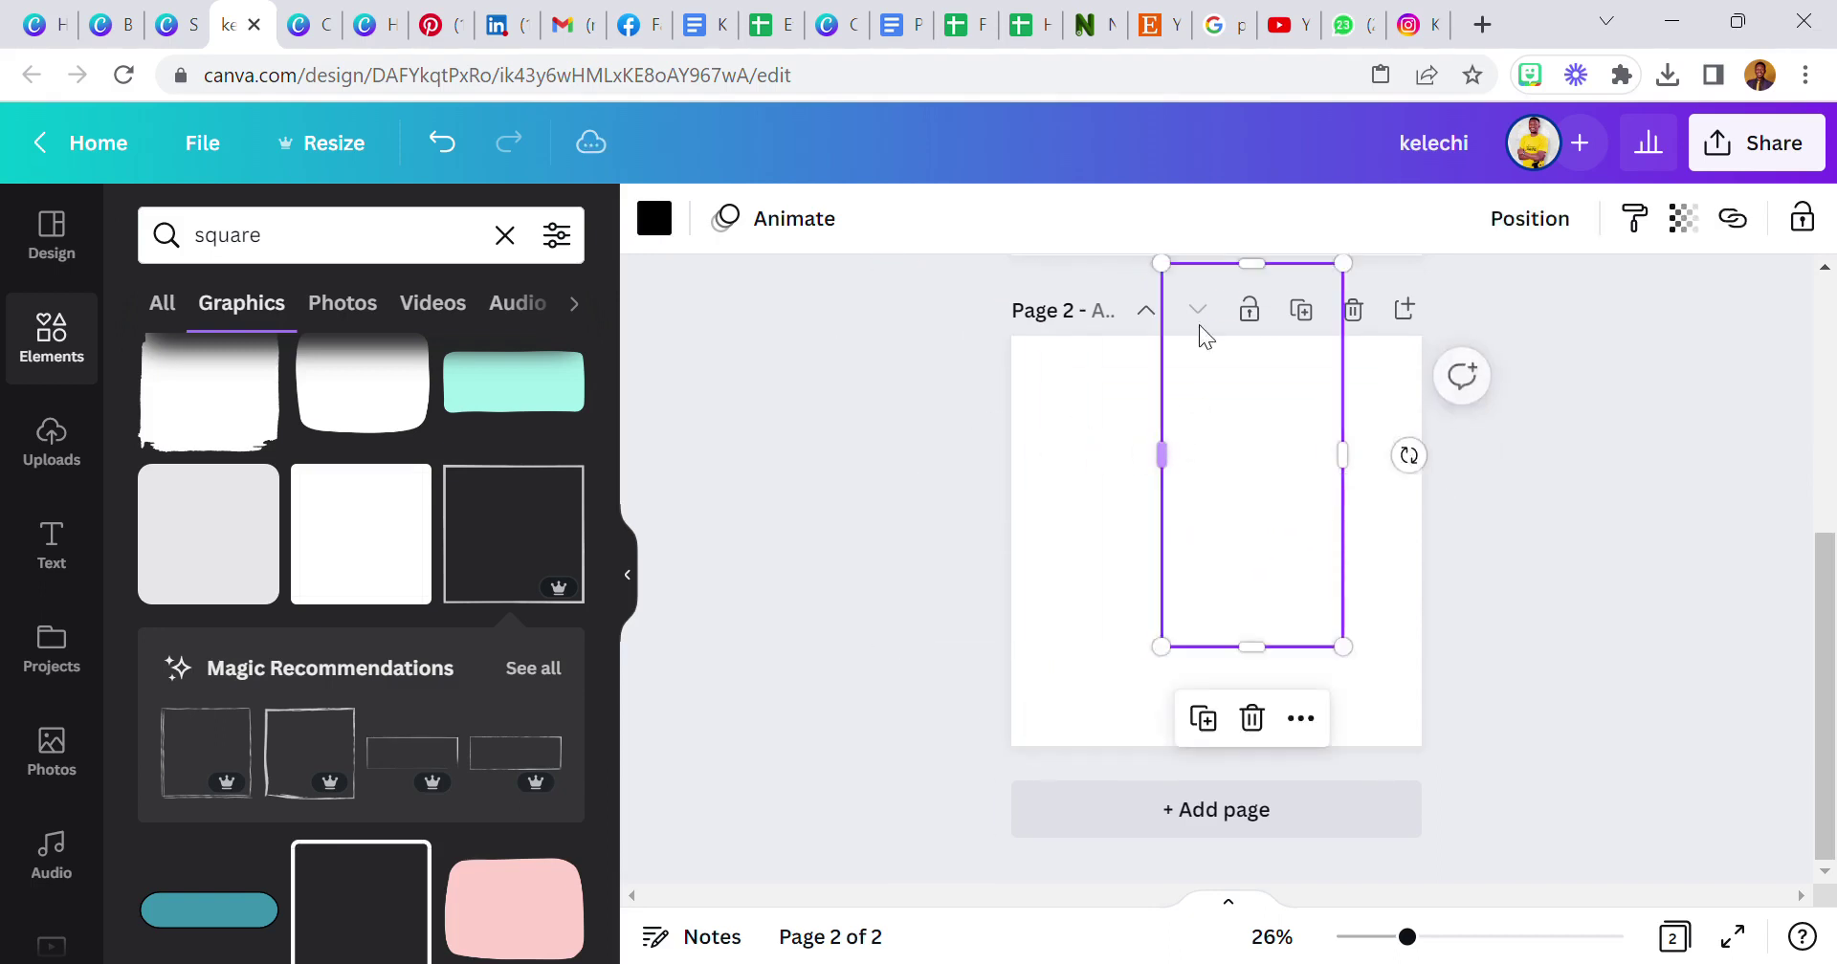
drag(1252, 267, 1218, 499)
drag(1235, 564, 1200, 553)
- Enlarge the square slightly and settle it at the centre of page 2
click(961, 572)
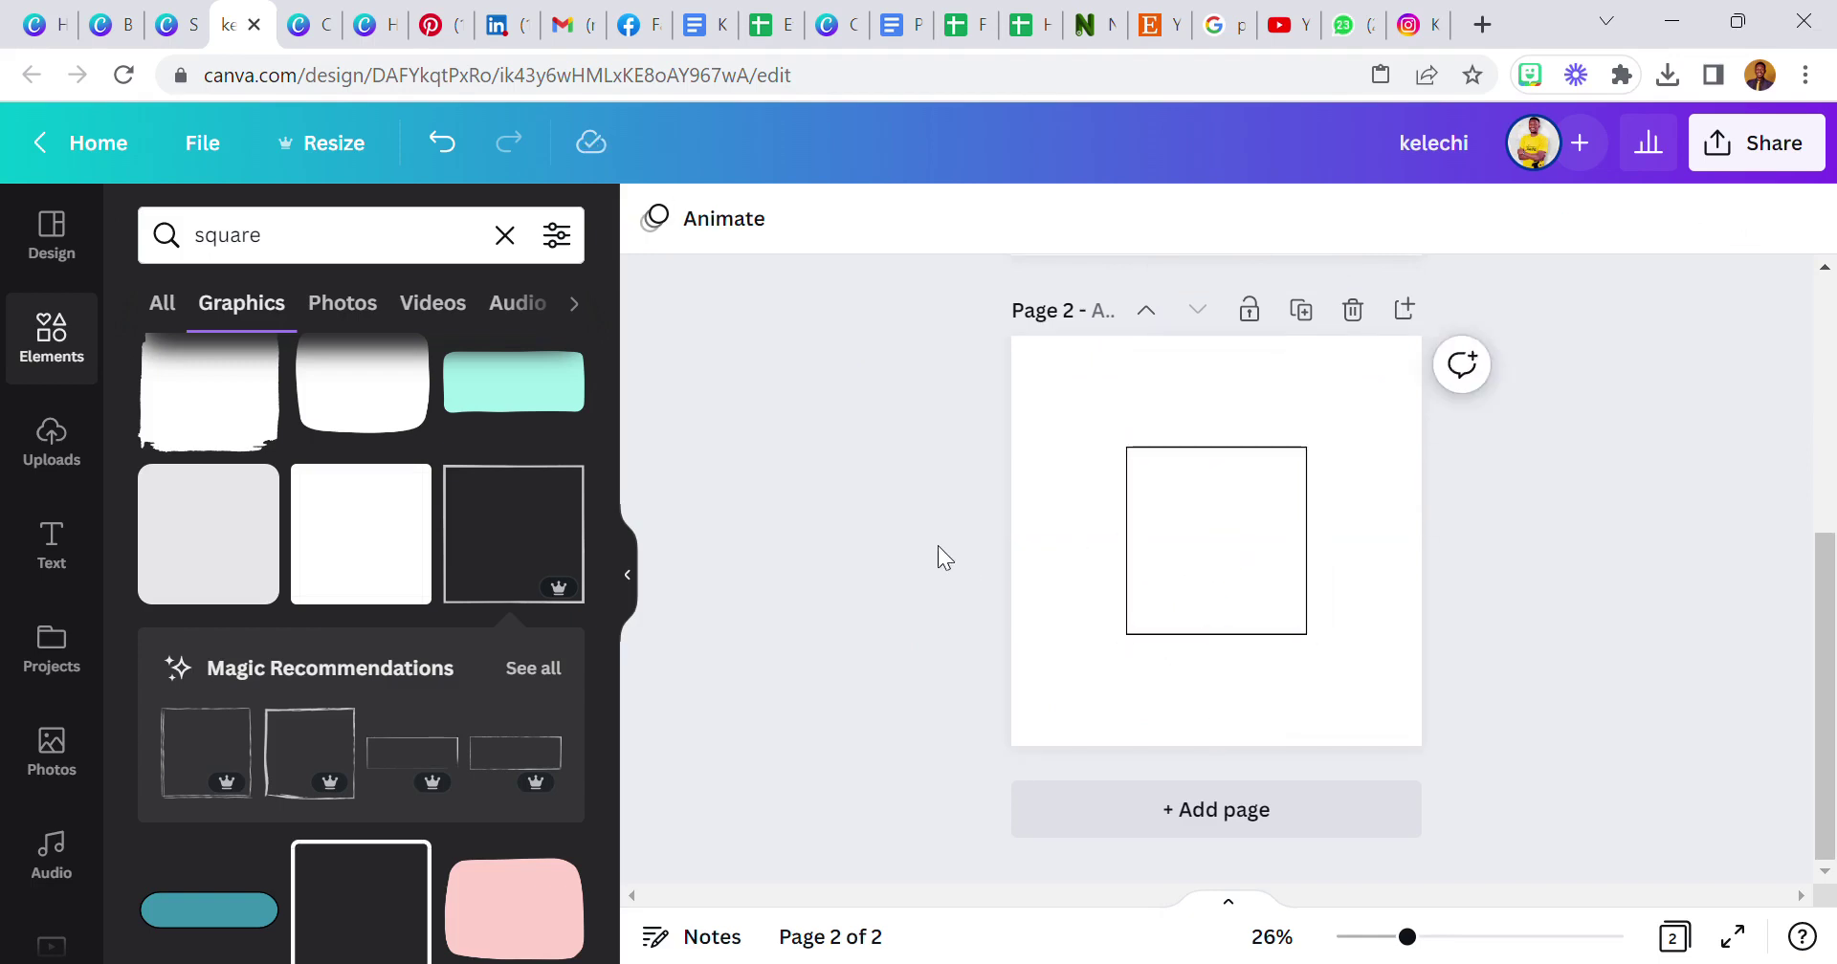
click(1175, 540)
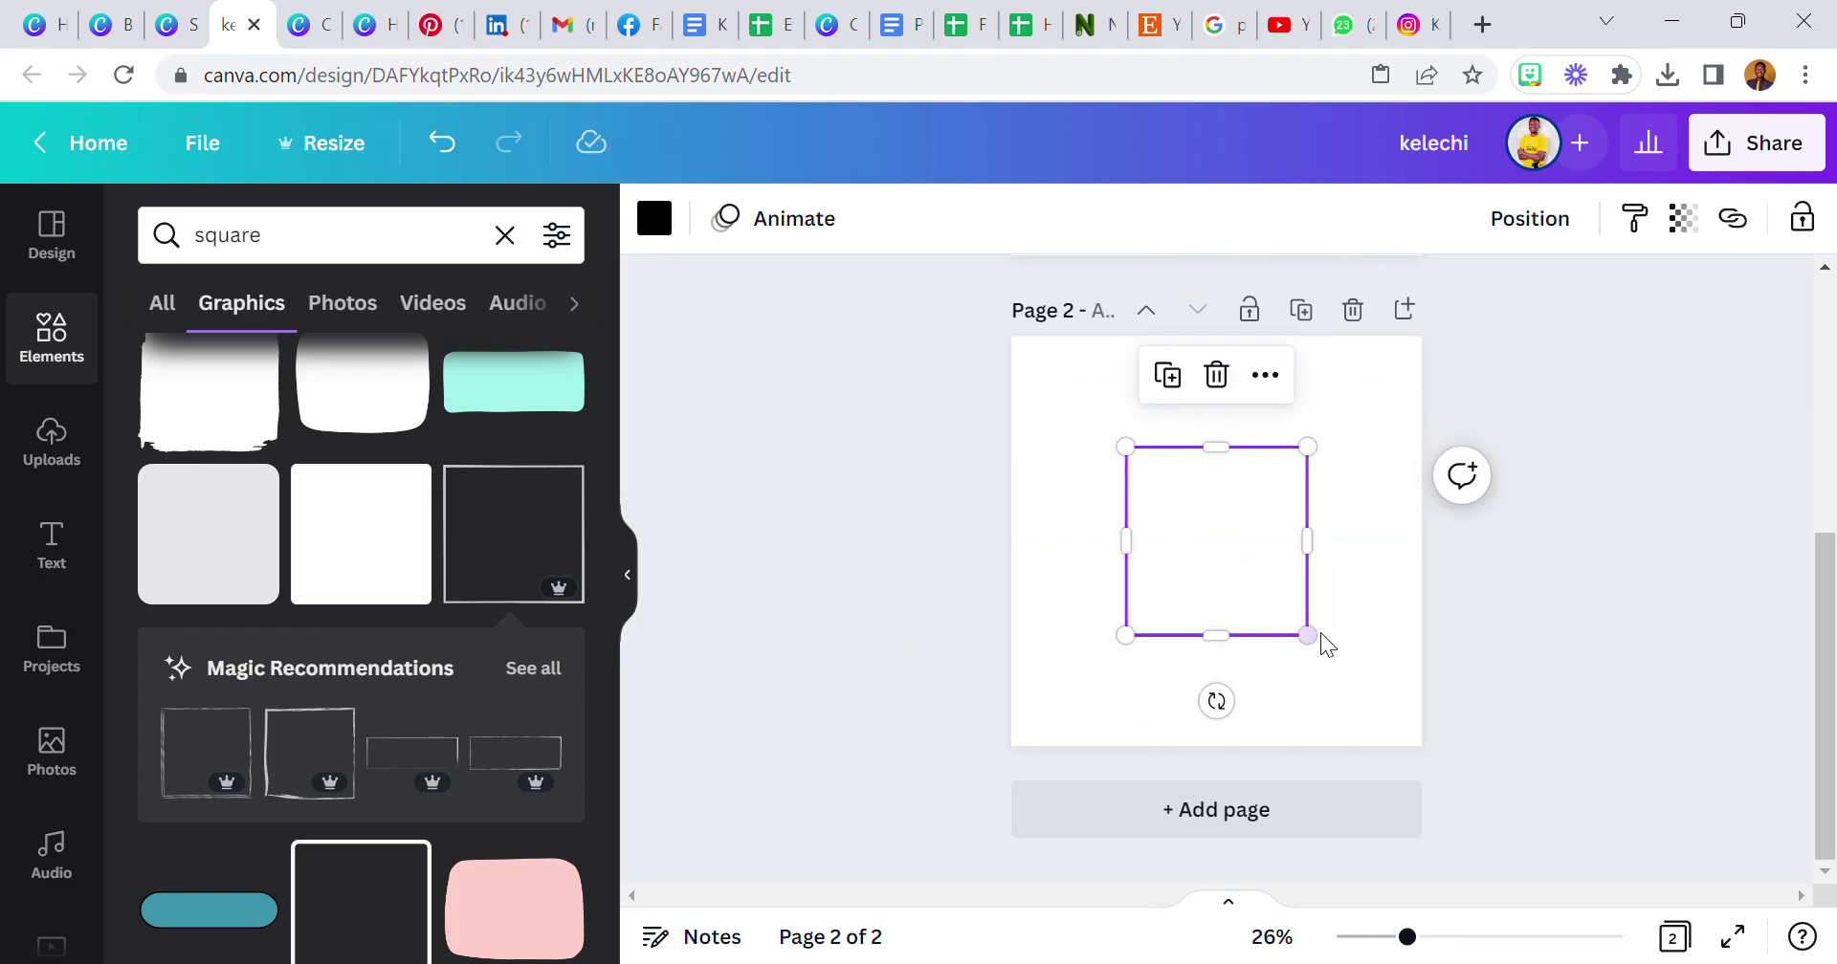
drag(1321, 633, 1289, 613)
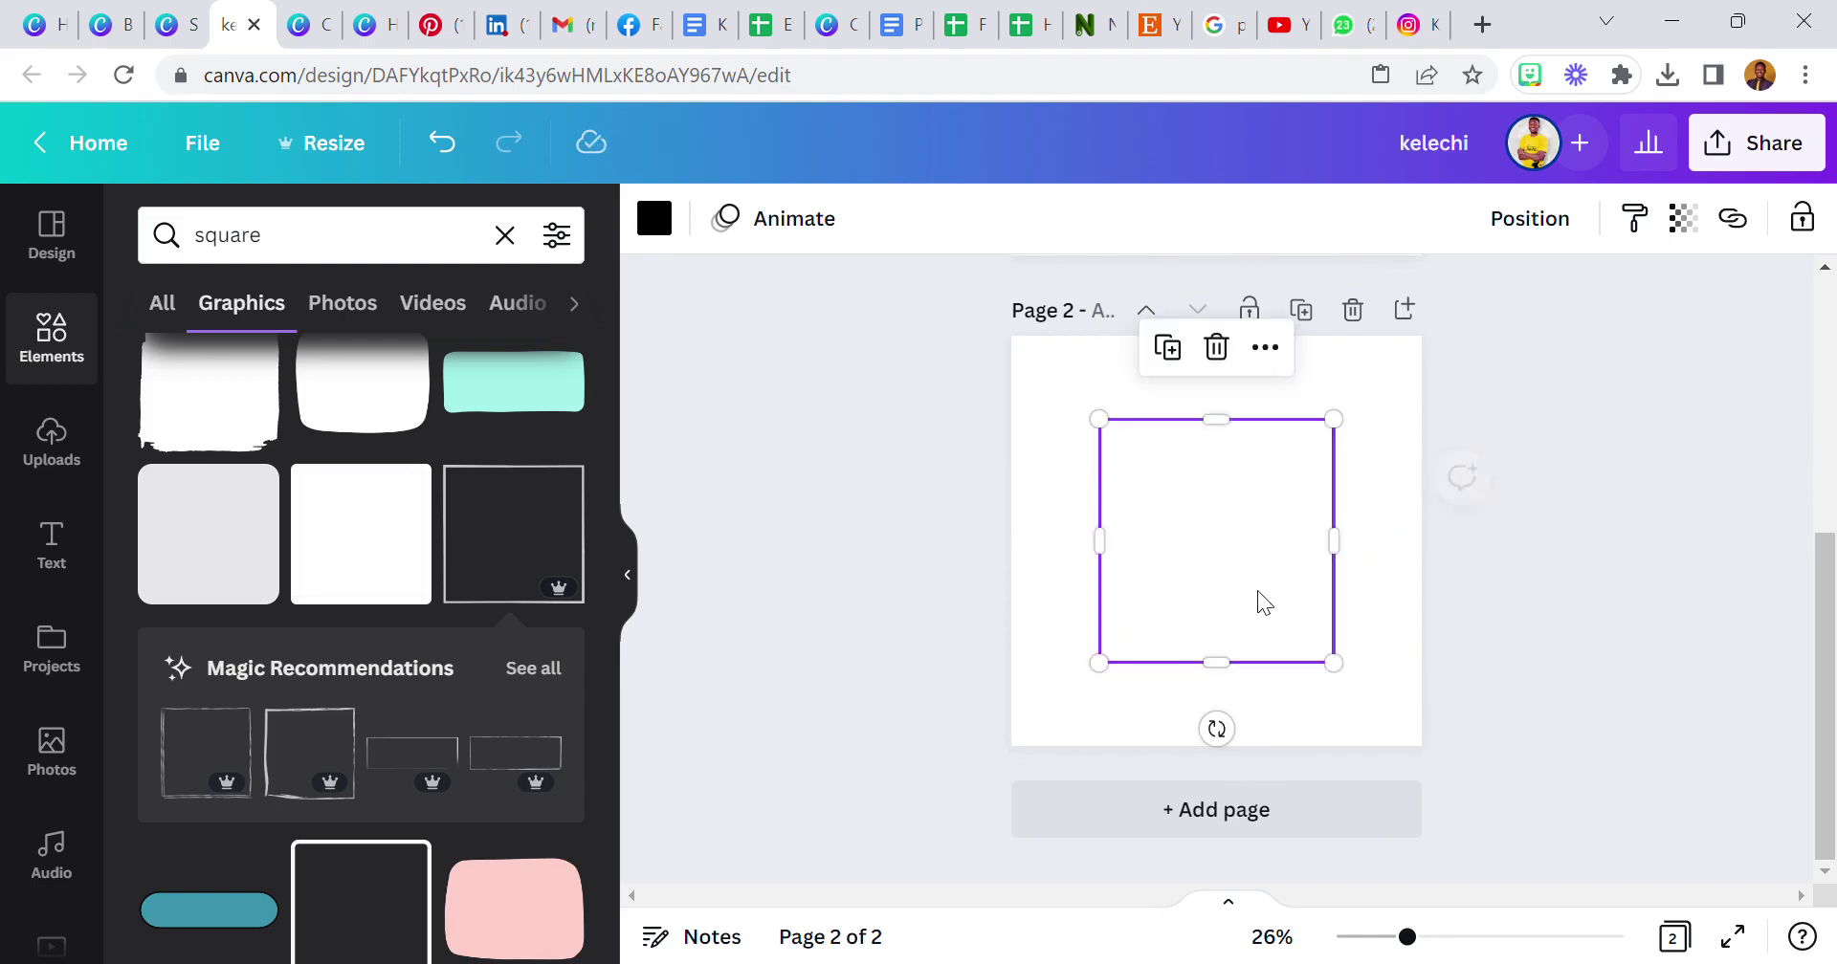
click(1051, 532)
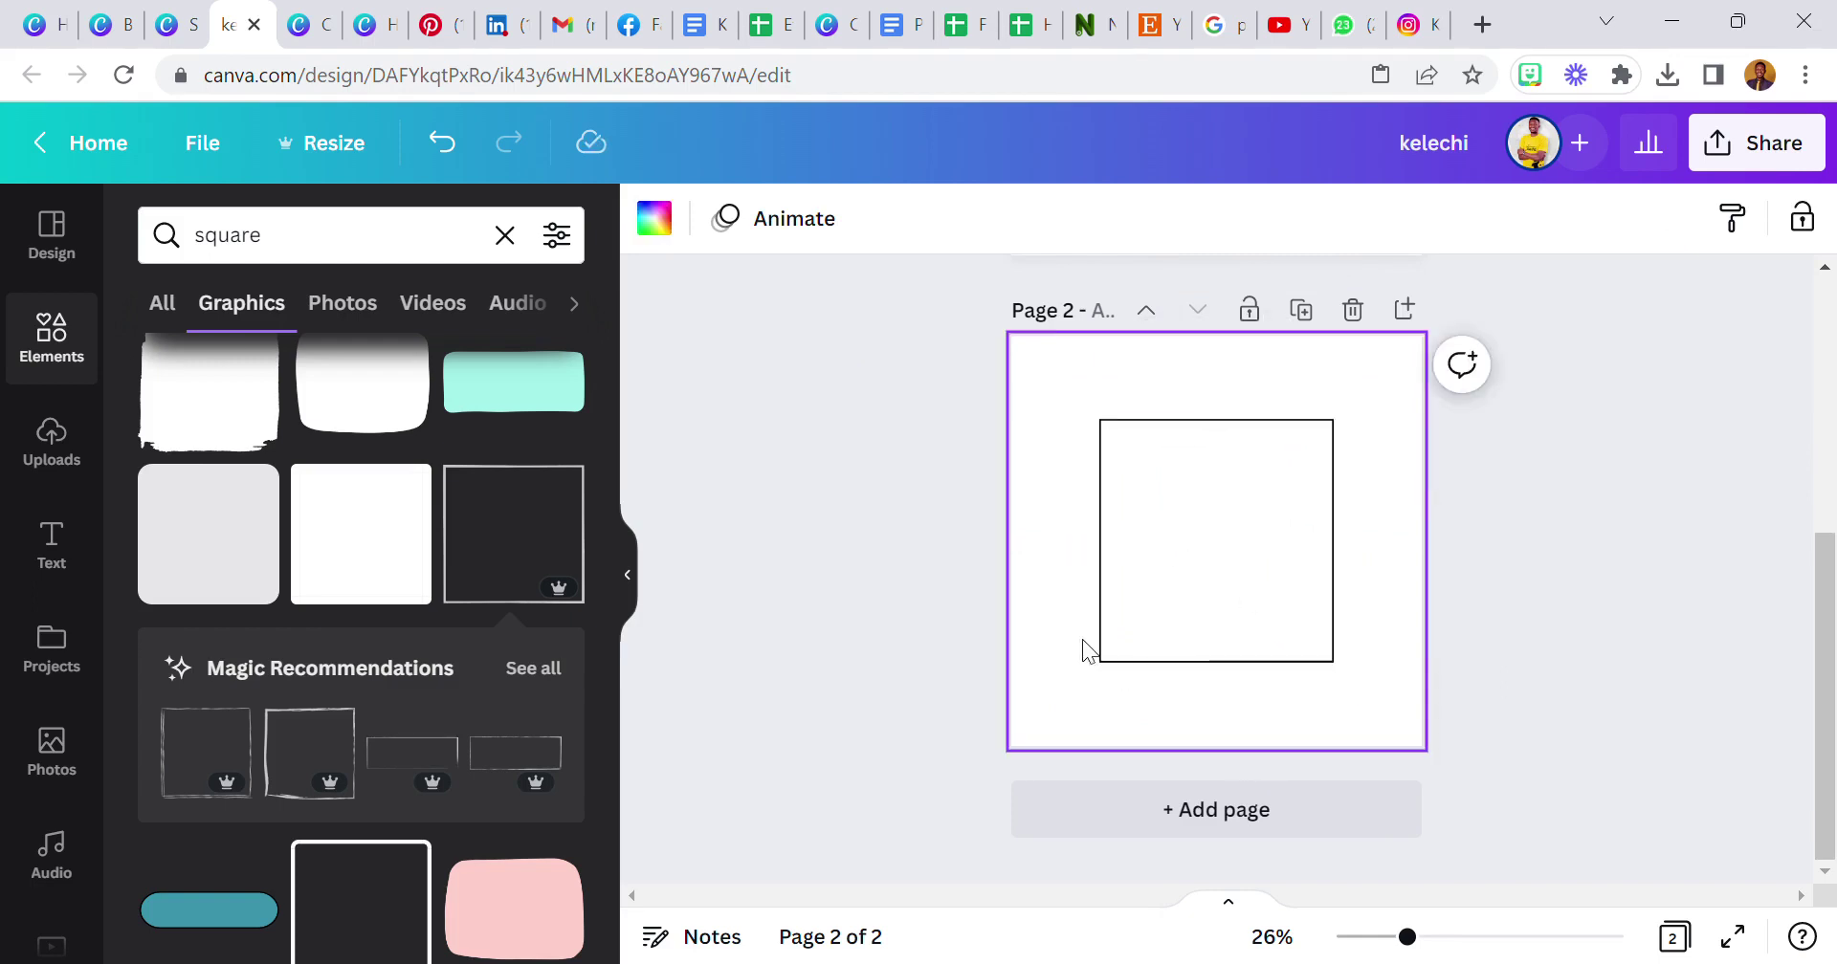
click(1168, 572)
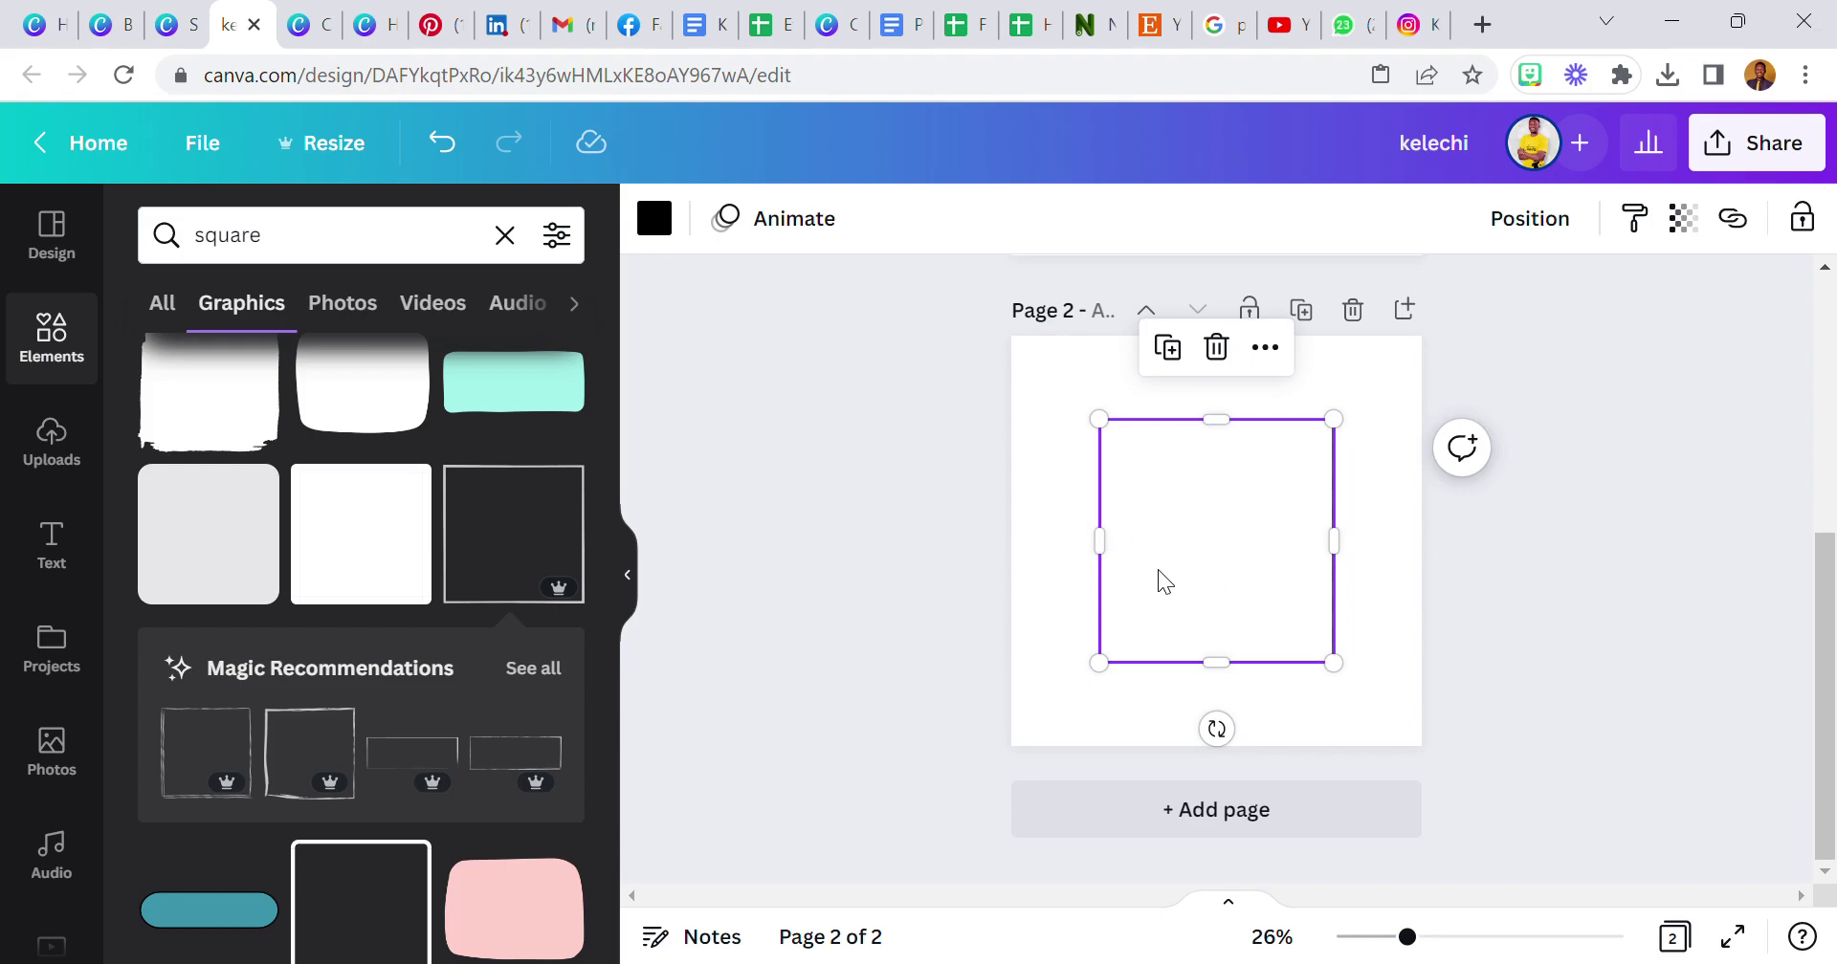
click(1066, 574)
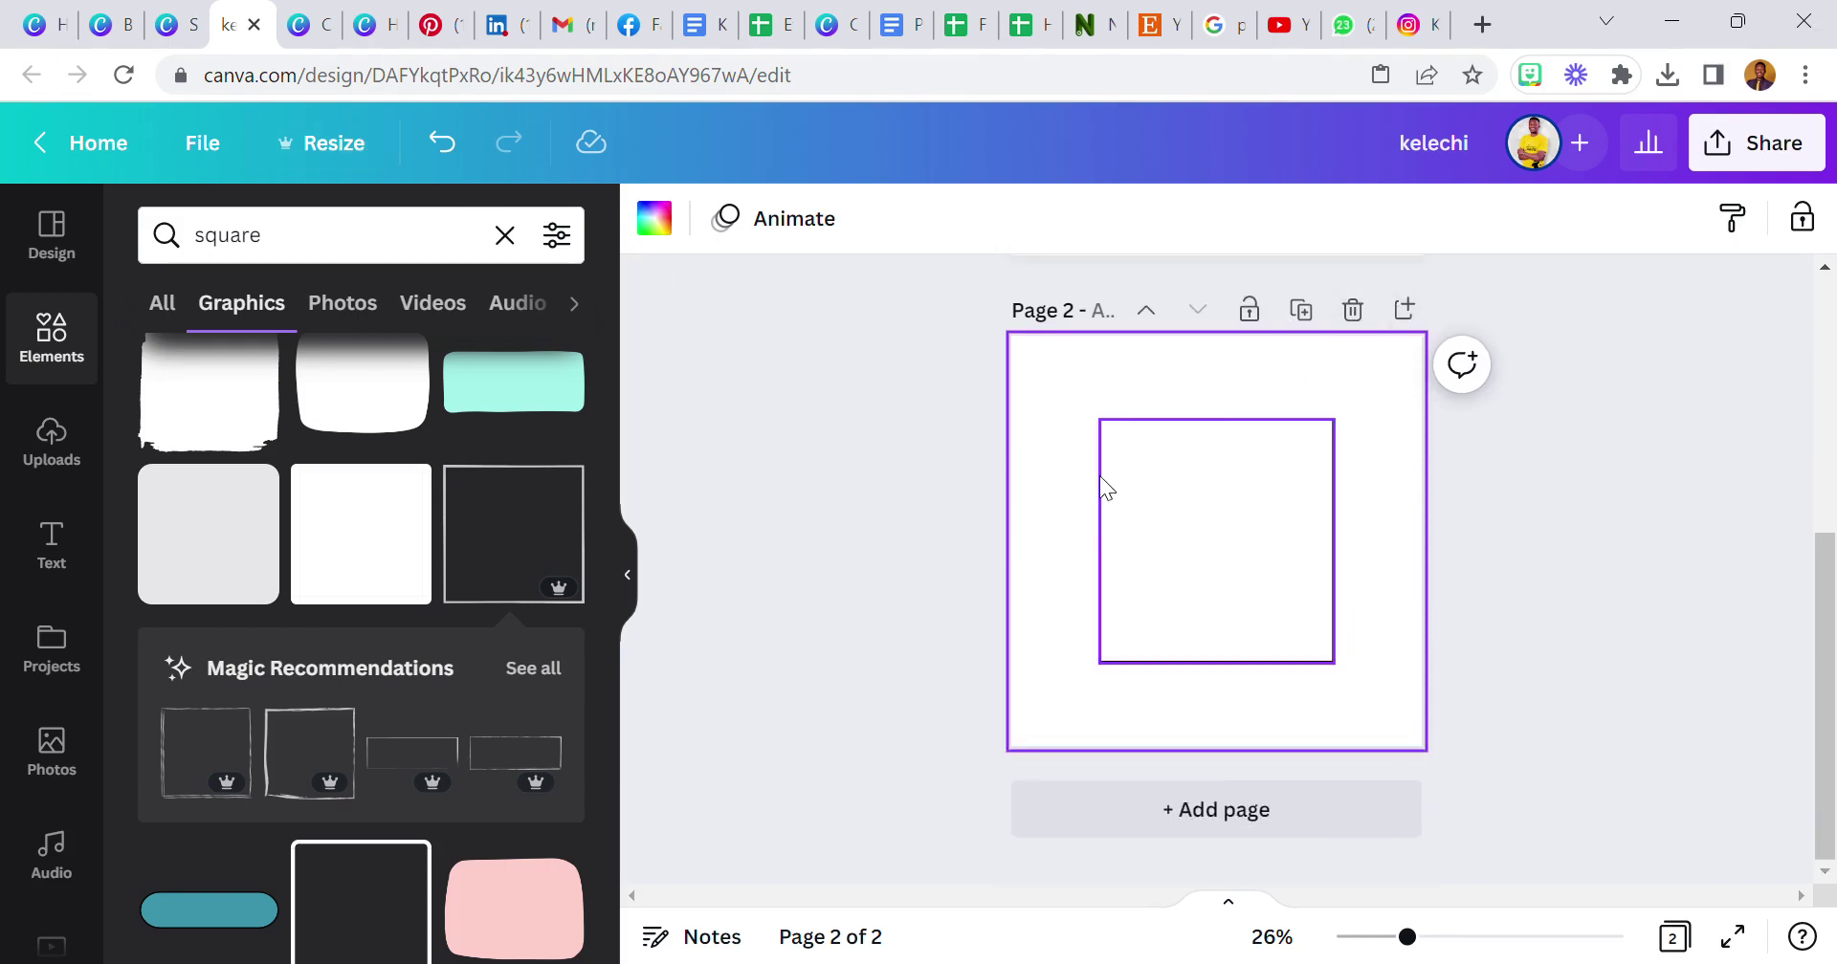
click(1193, 514)
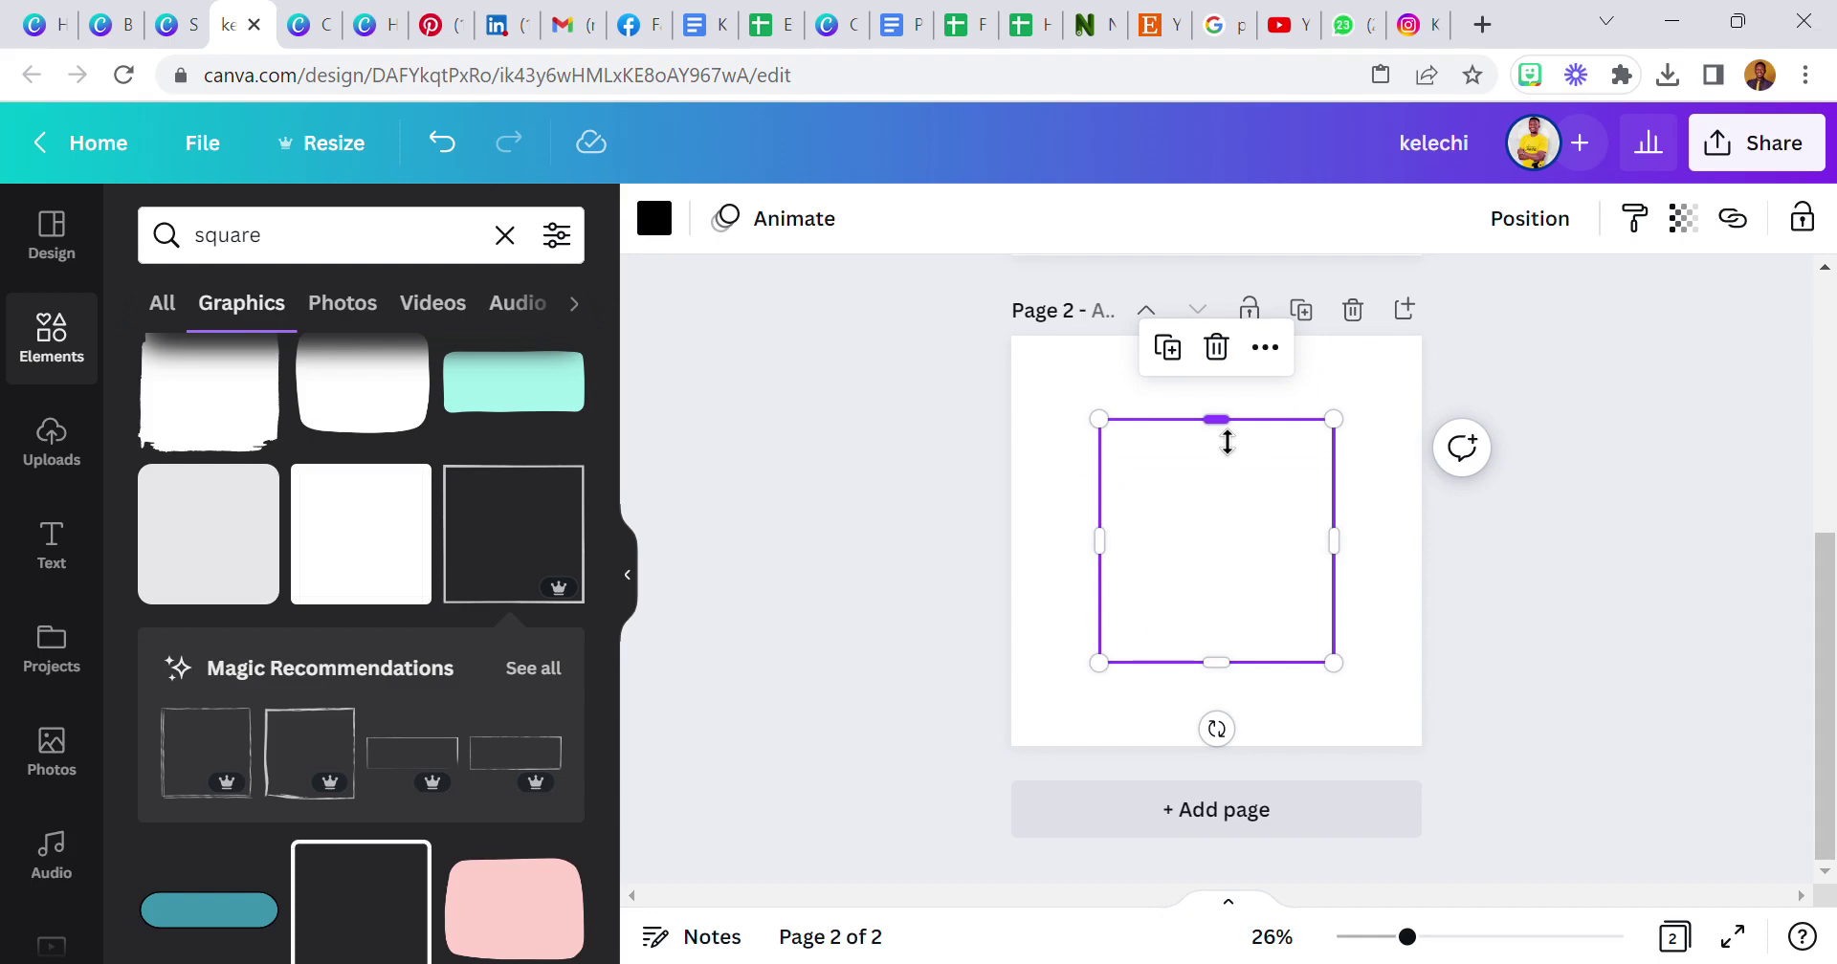
- Clear the square search and browse the full Lines & Shapes collection
click(53, 323)
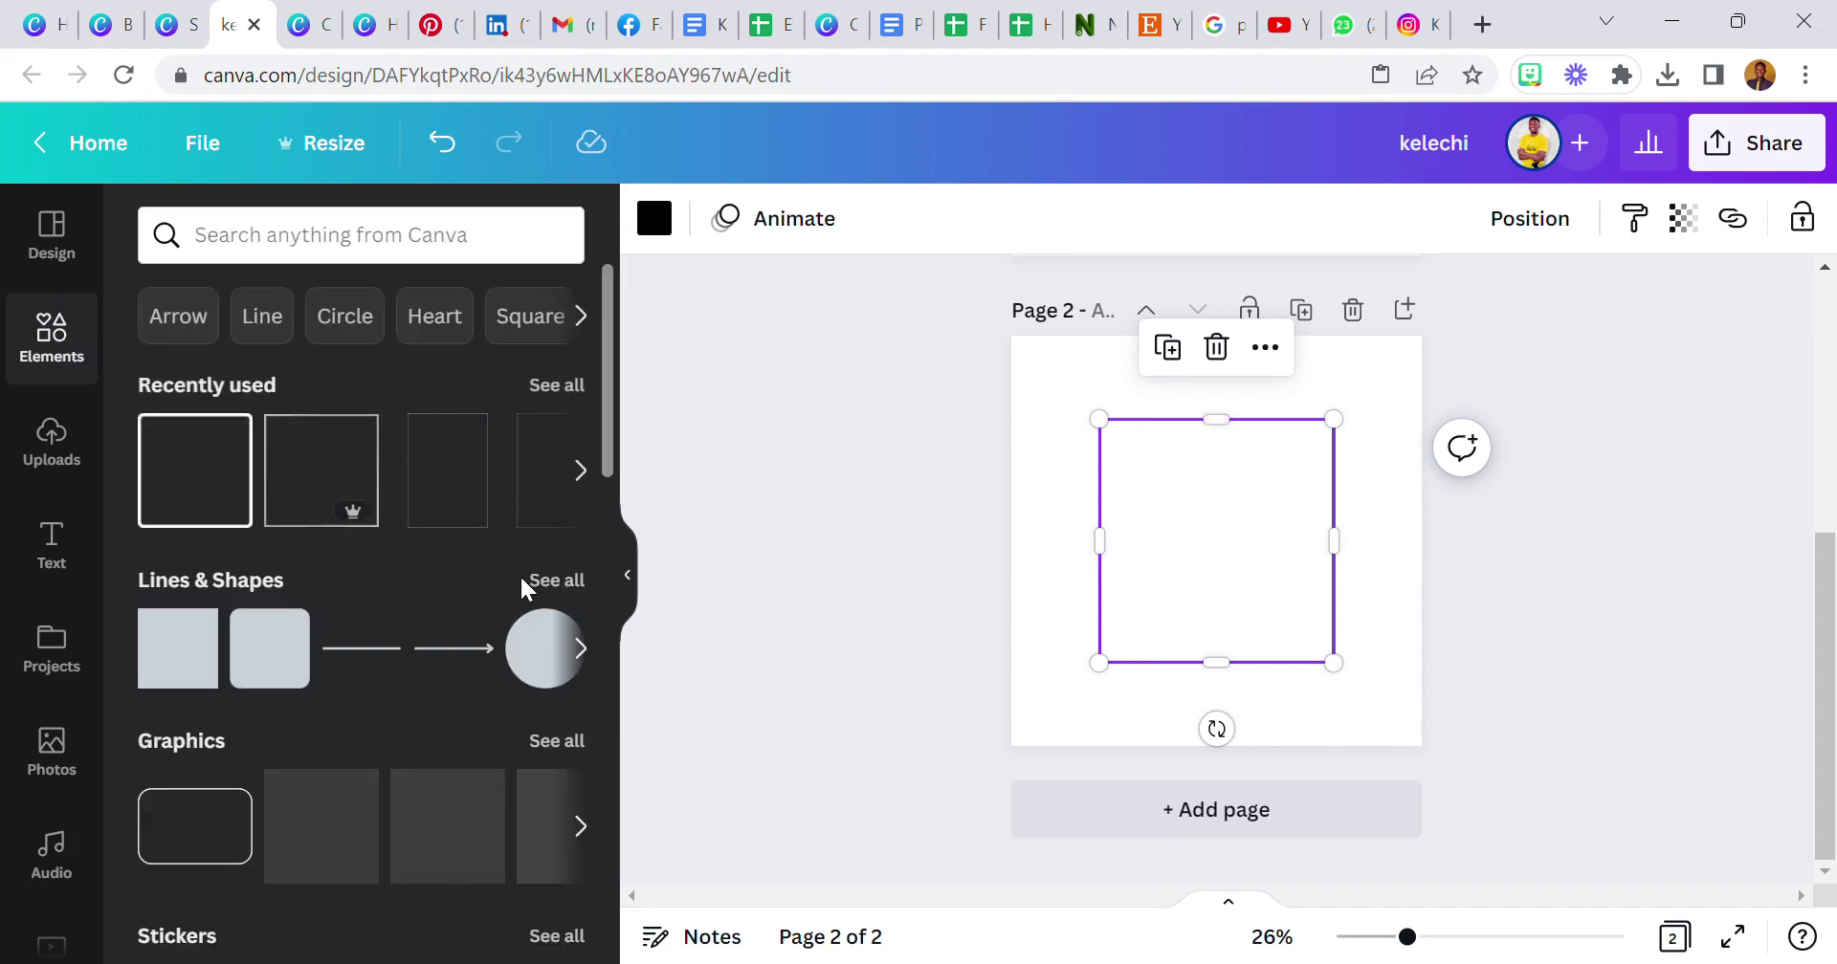
click(557, 581)
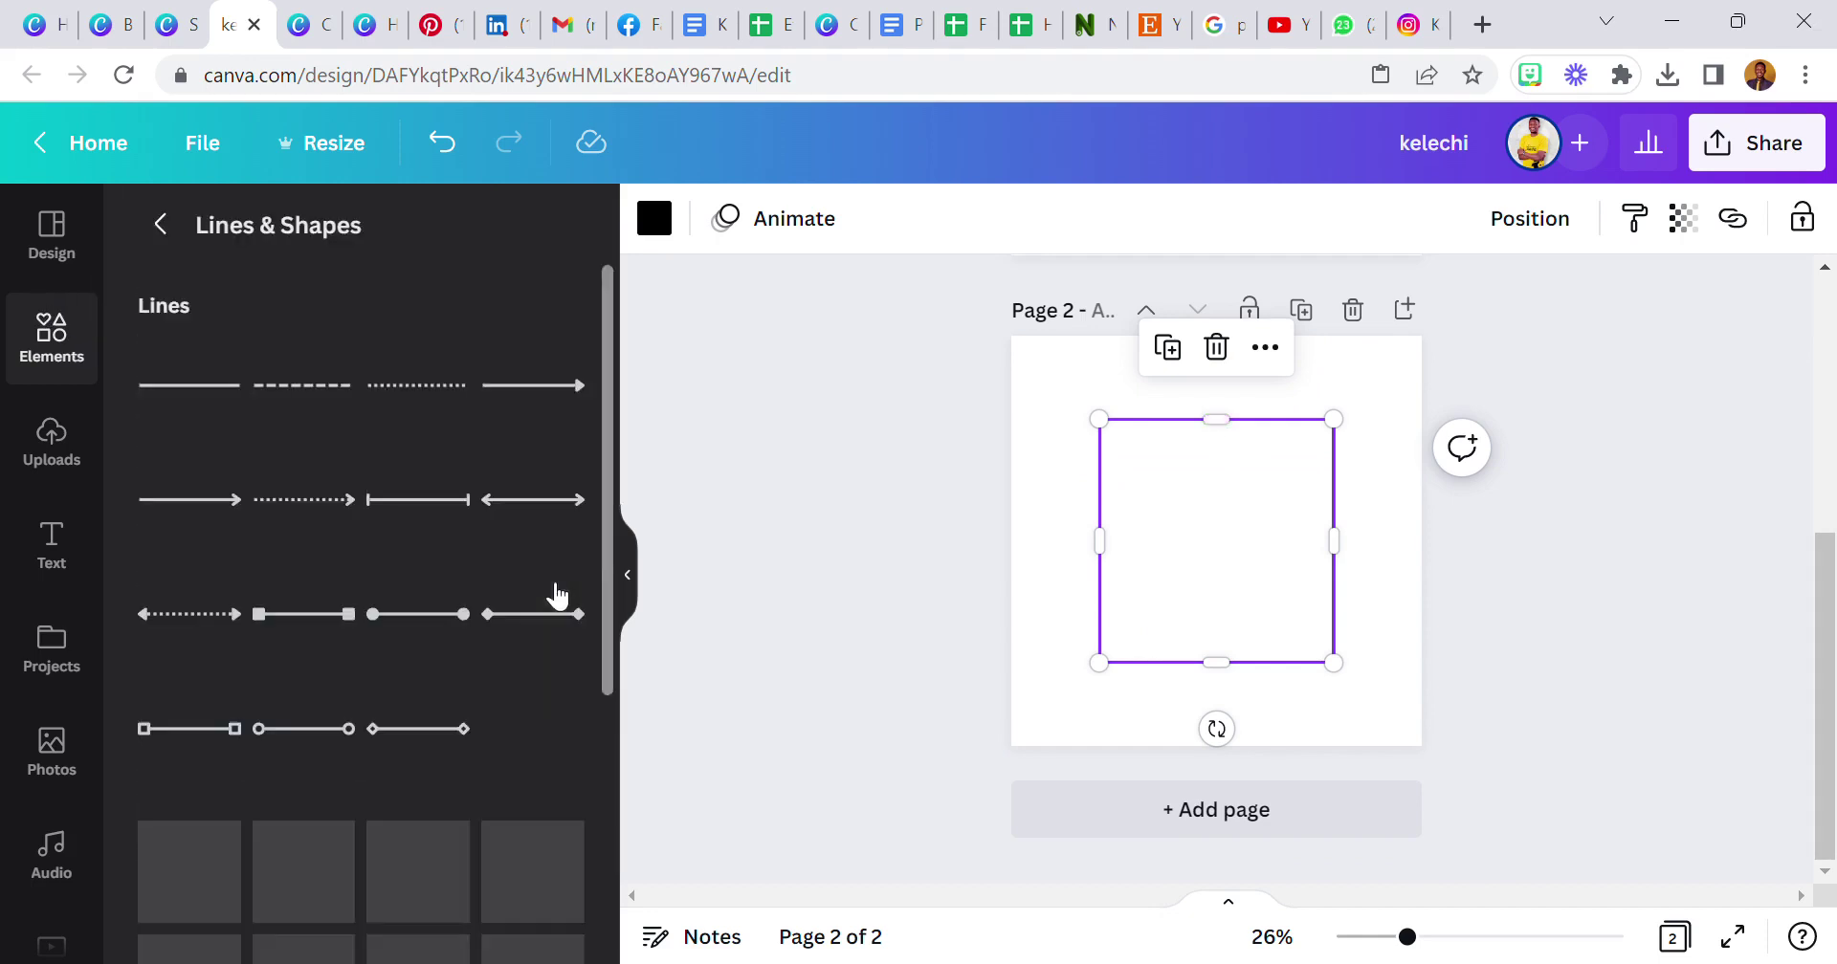
scroll(389, 717, down, 15)
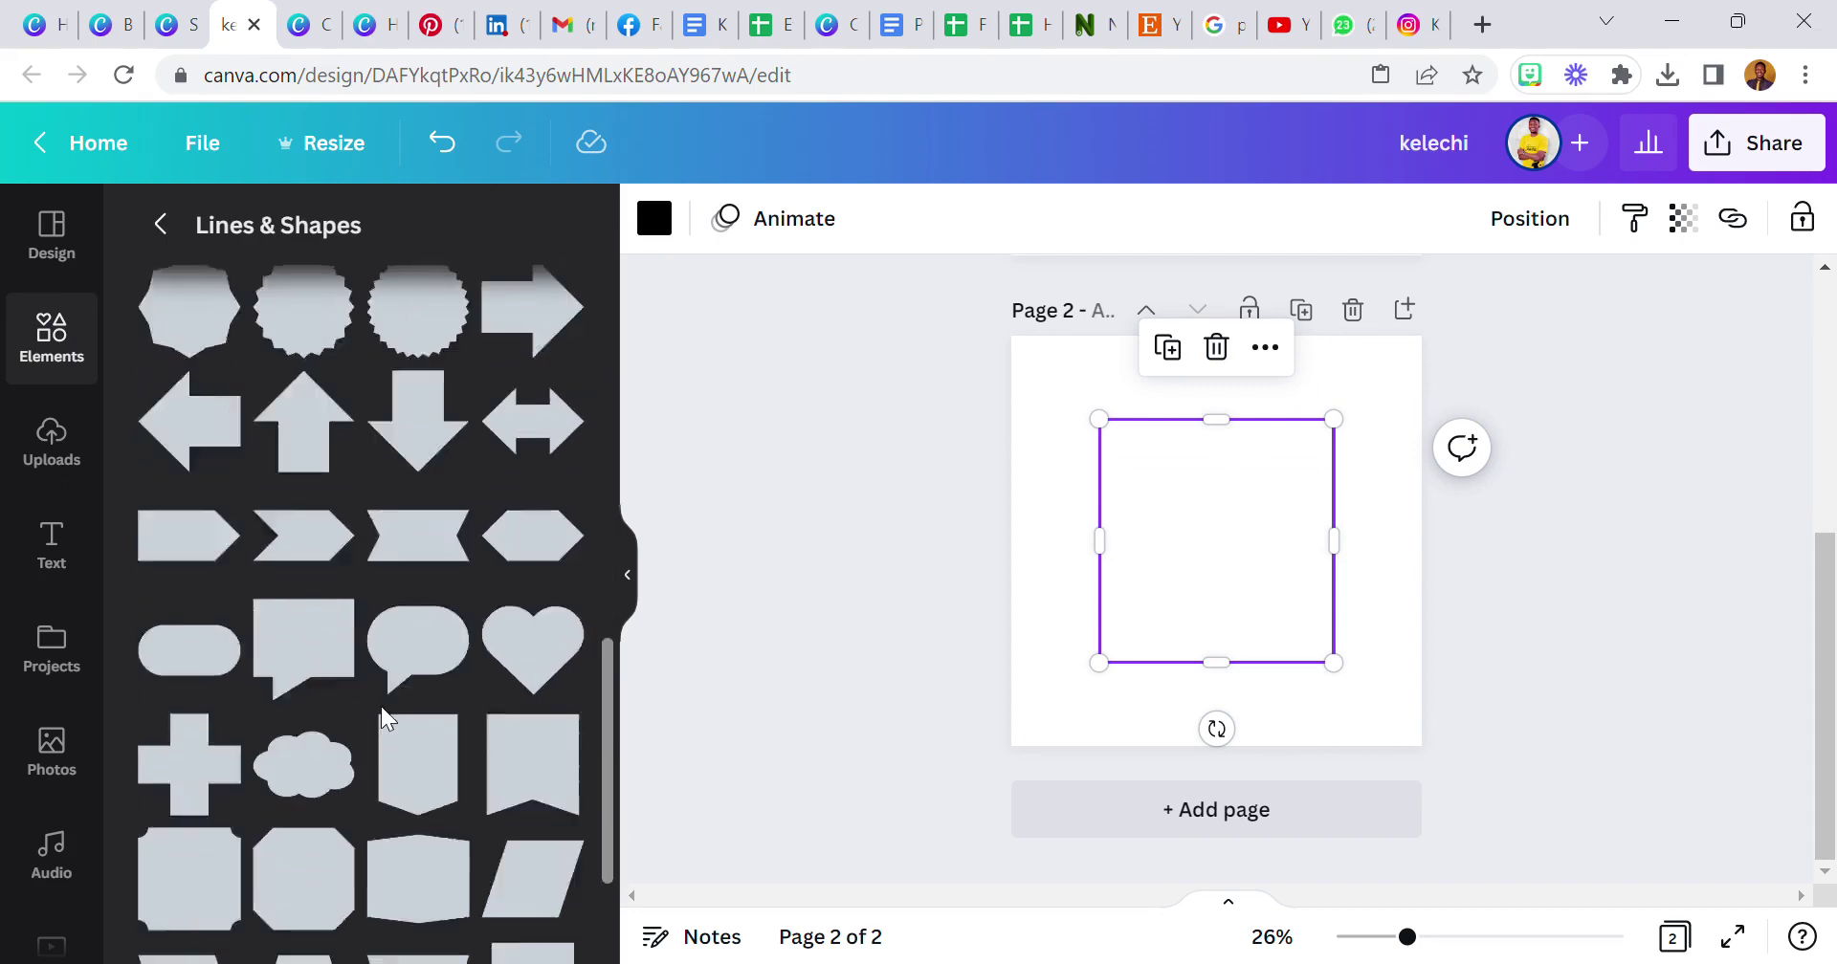
click(1050, 574)
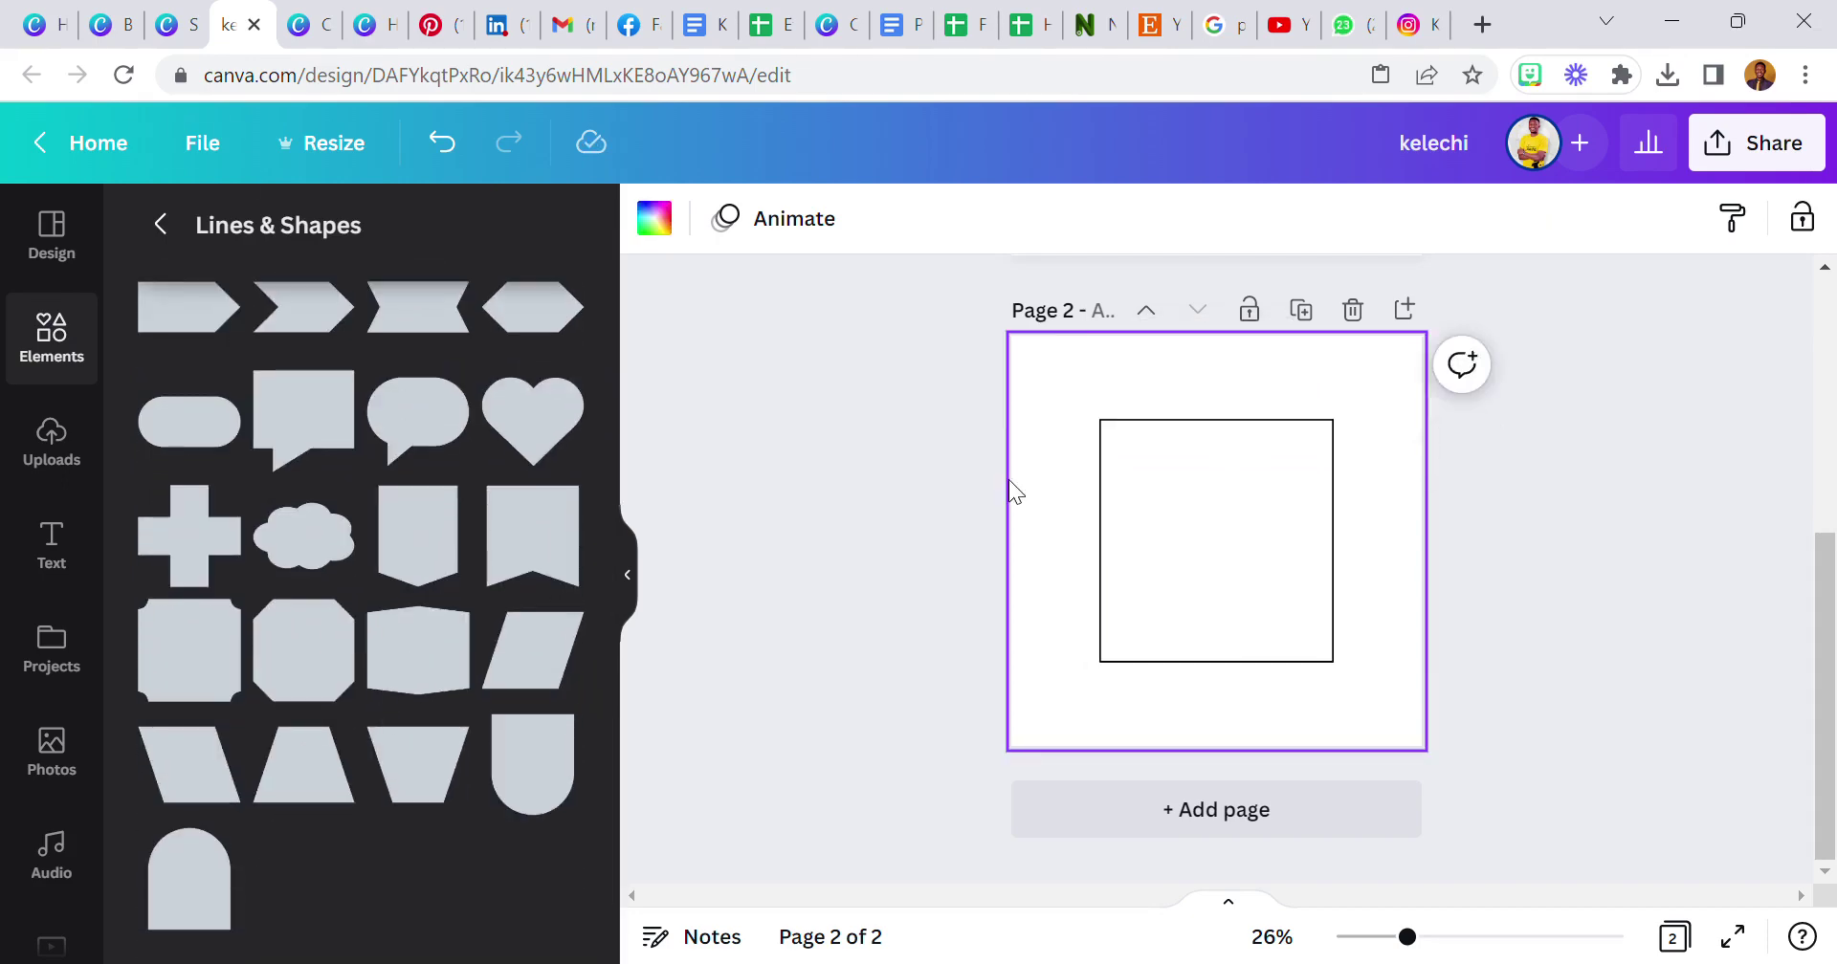
- Browse the Canva home page and another open design, then return to the square design
click(46, 28)
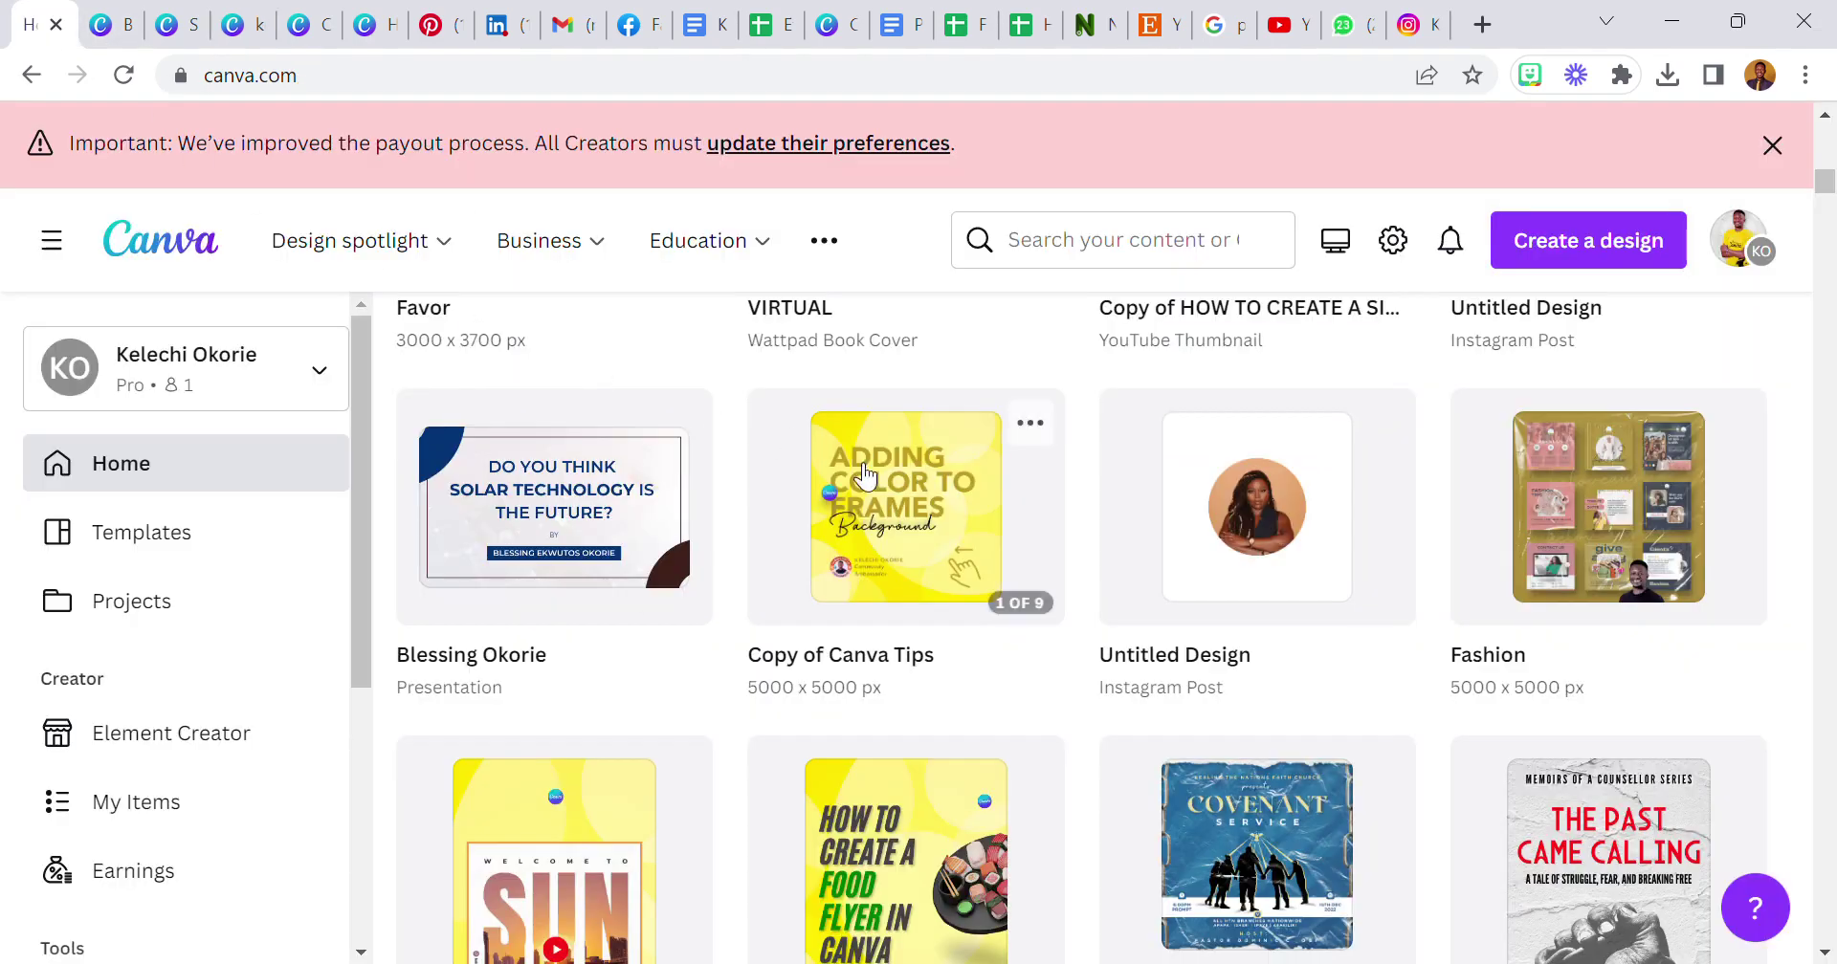
scroll(1052, 628, down, 4)
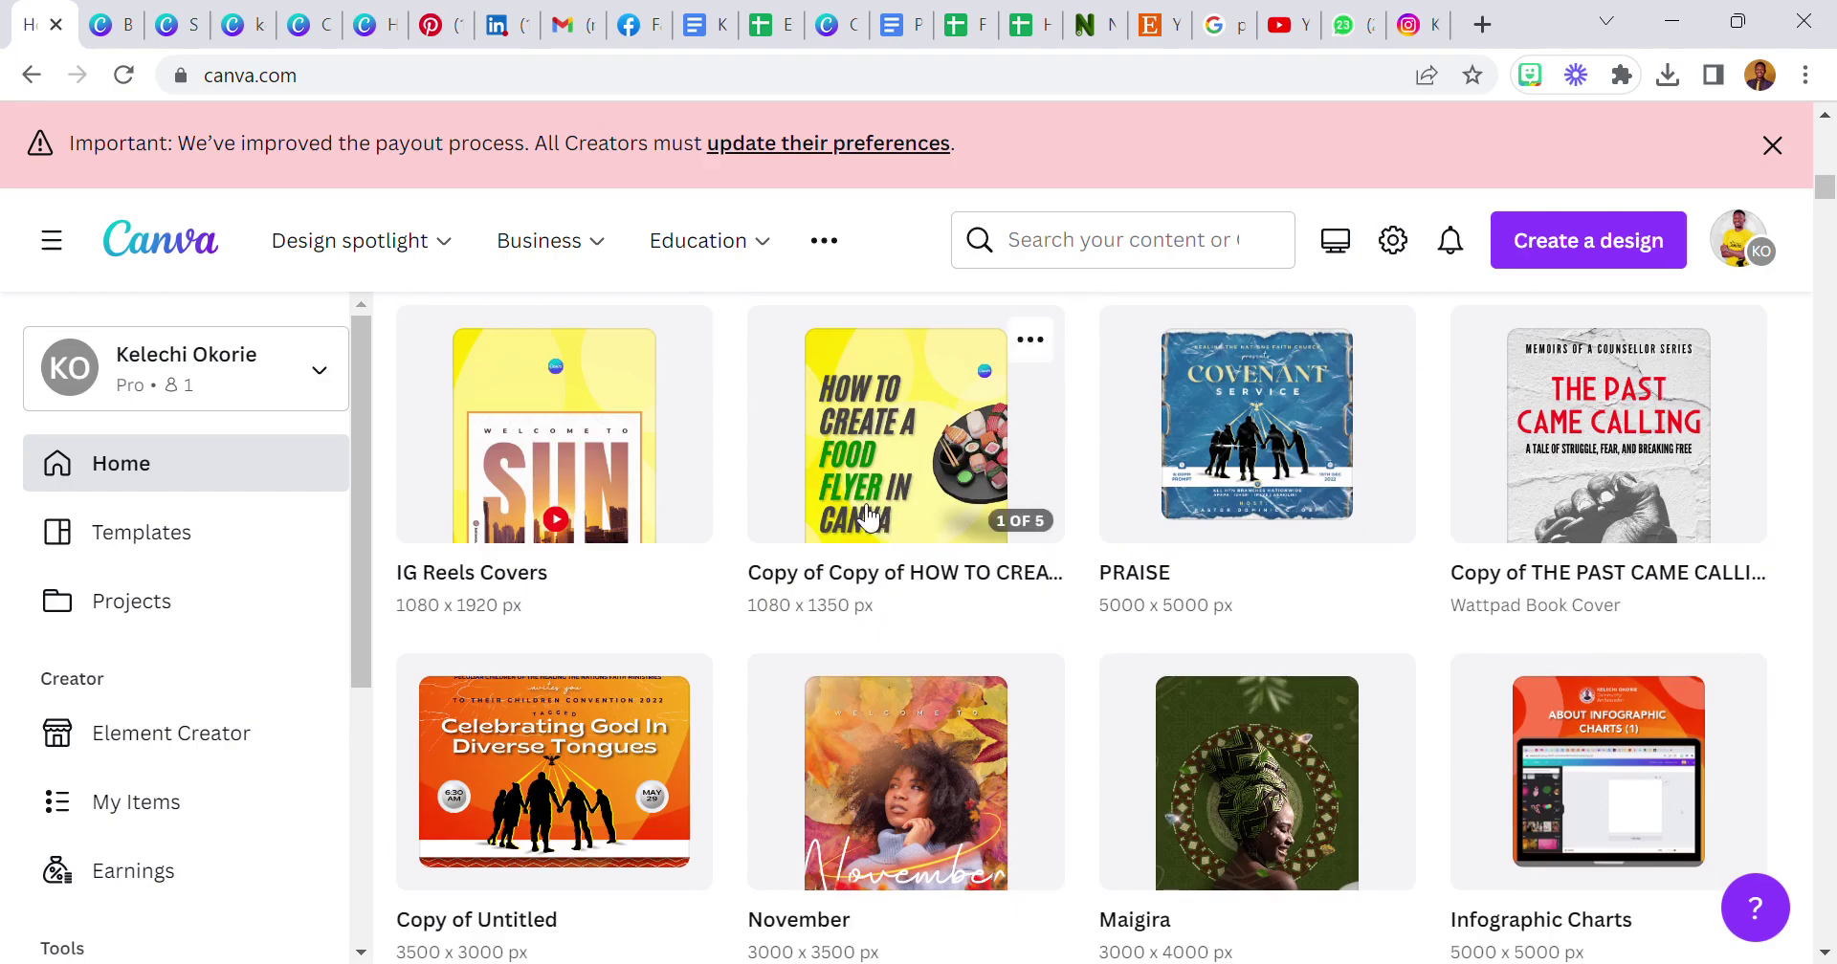
scroll(756, 529, down, 4)
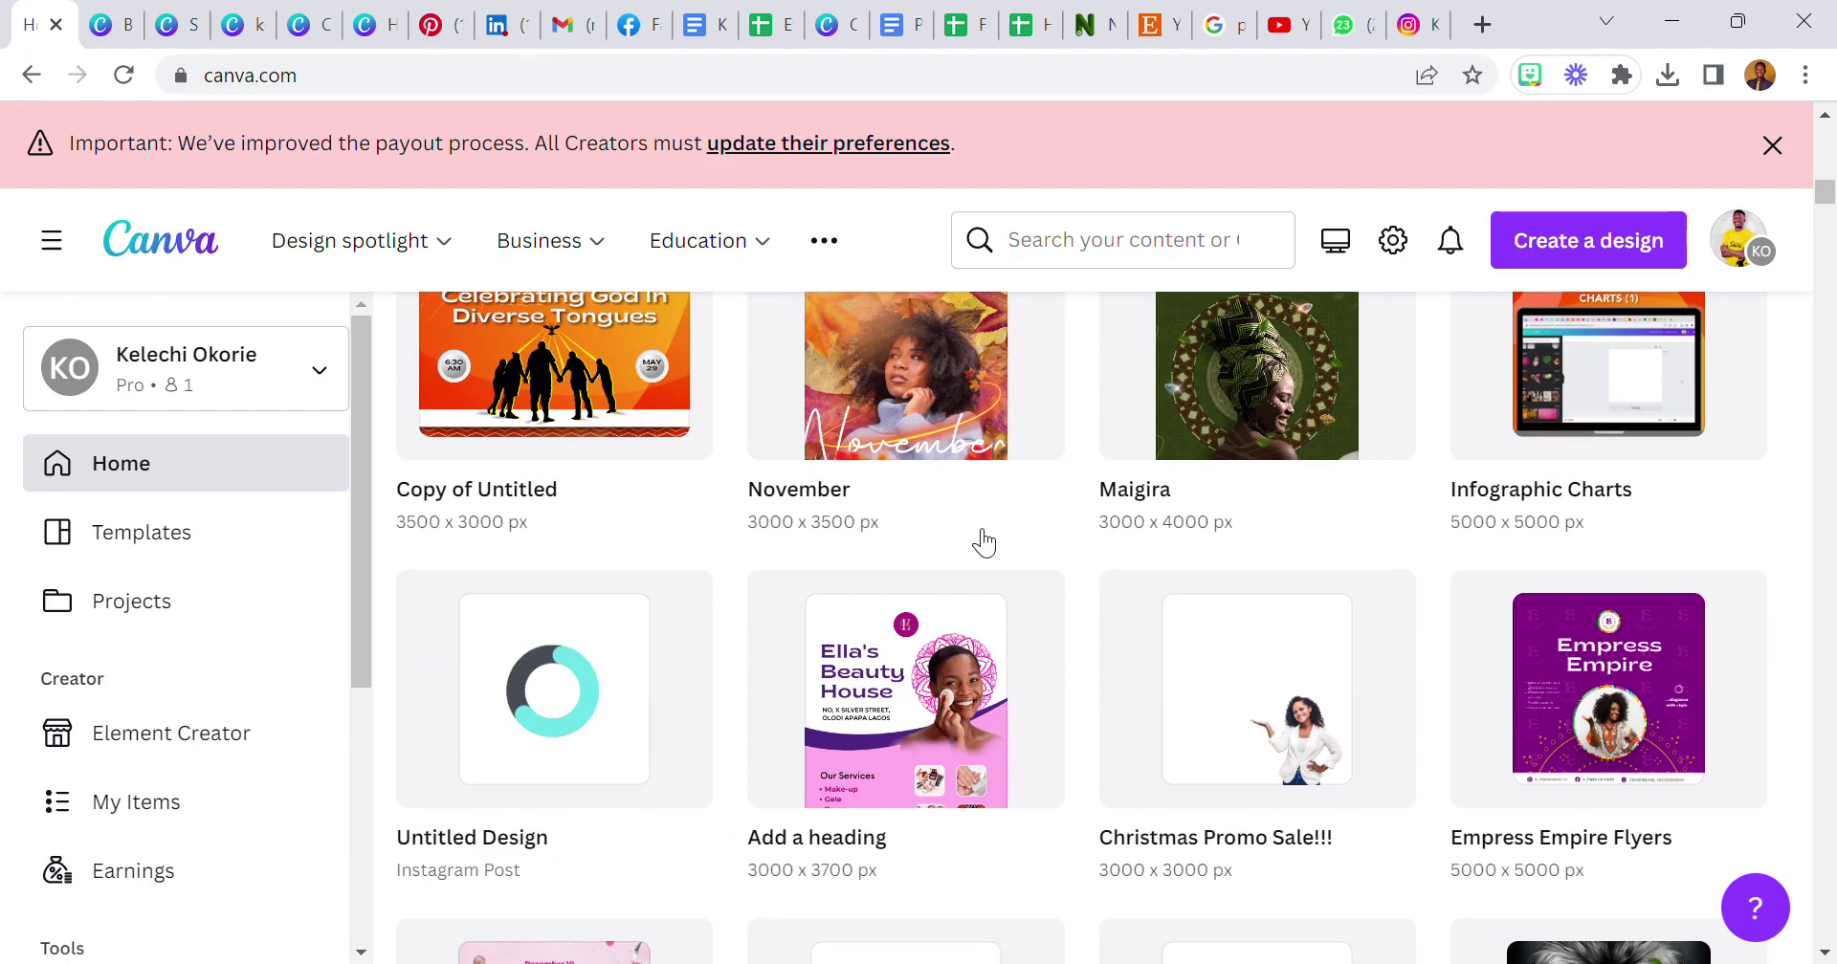
scroll(1025, 596, down, 8)
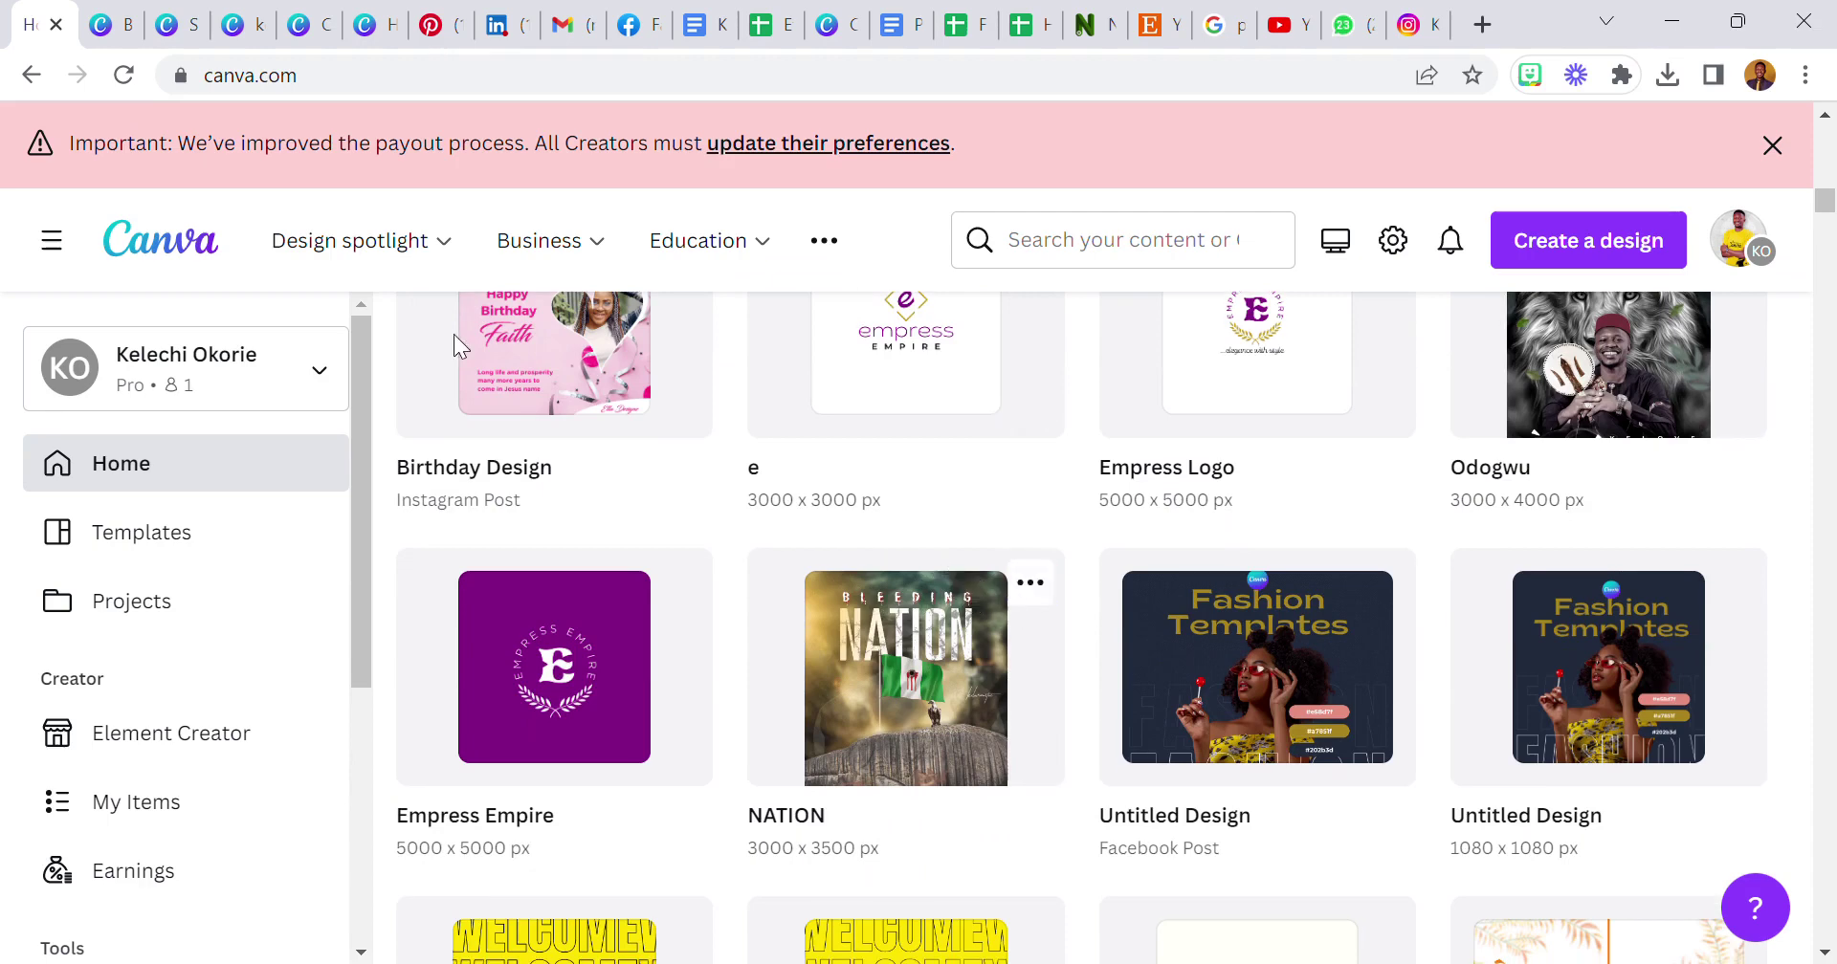
click(187, 38)
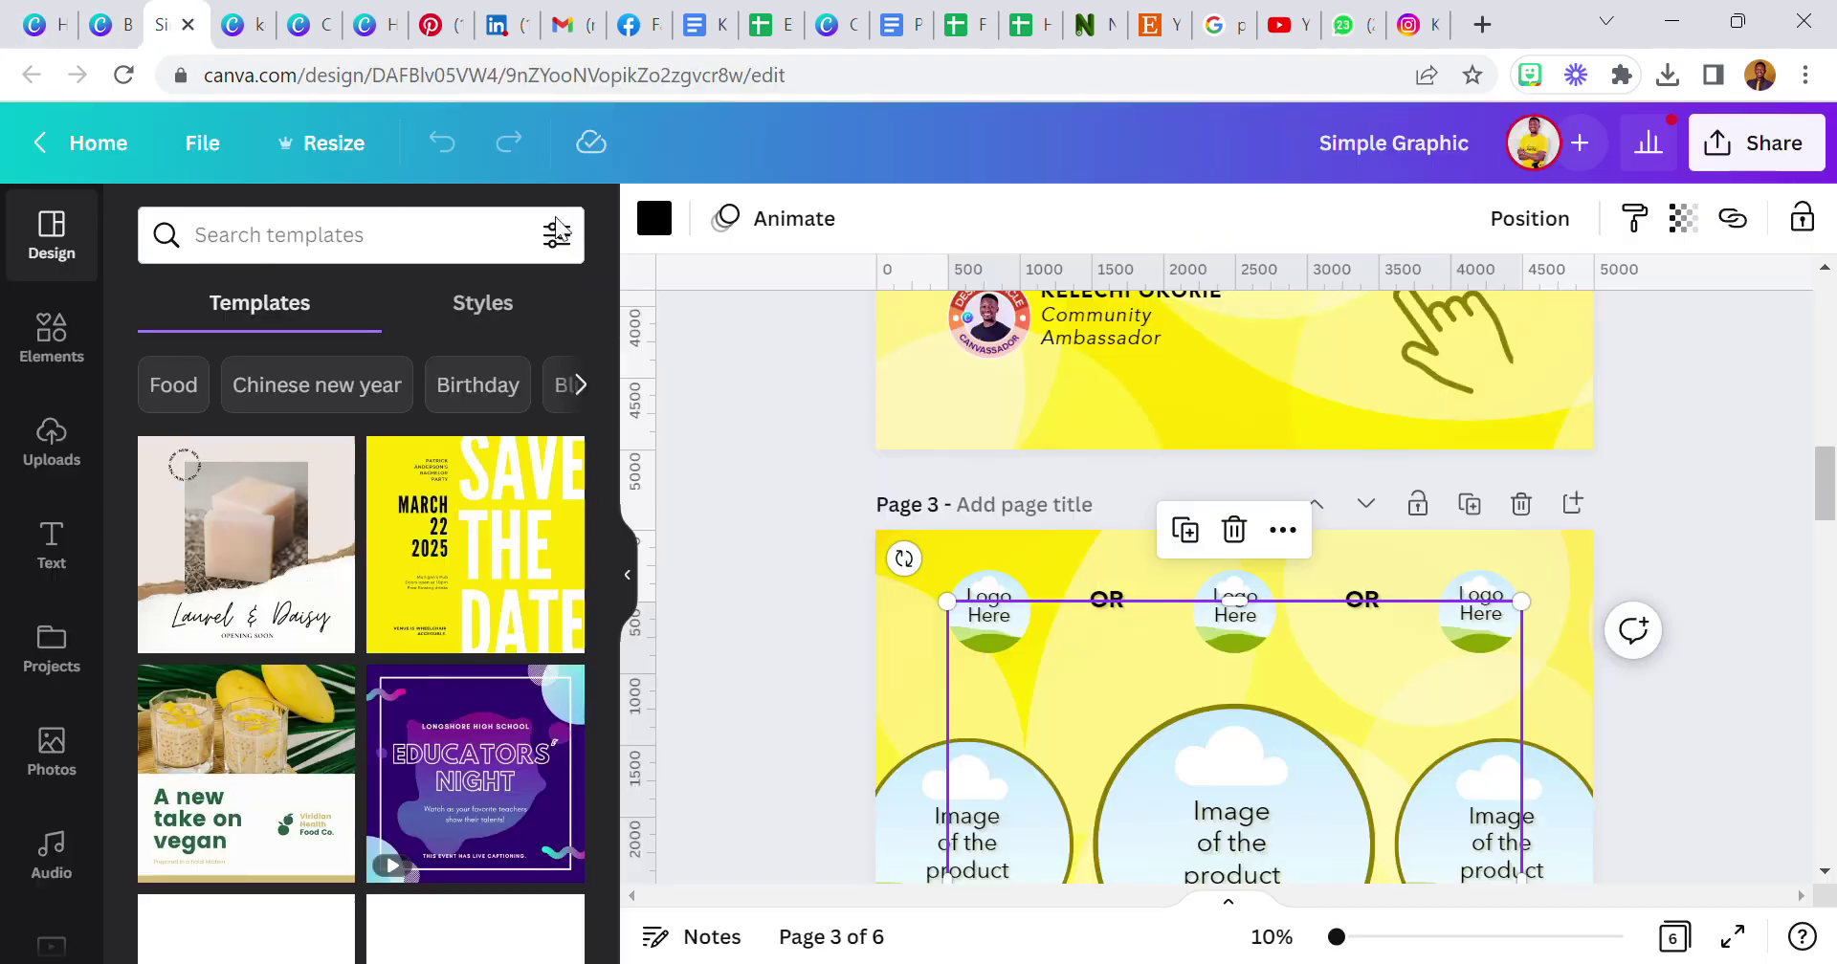
click(244, 26)
- Add a new blank page after page 2
click(1177, 495)
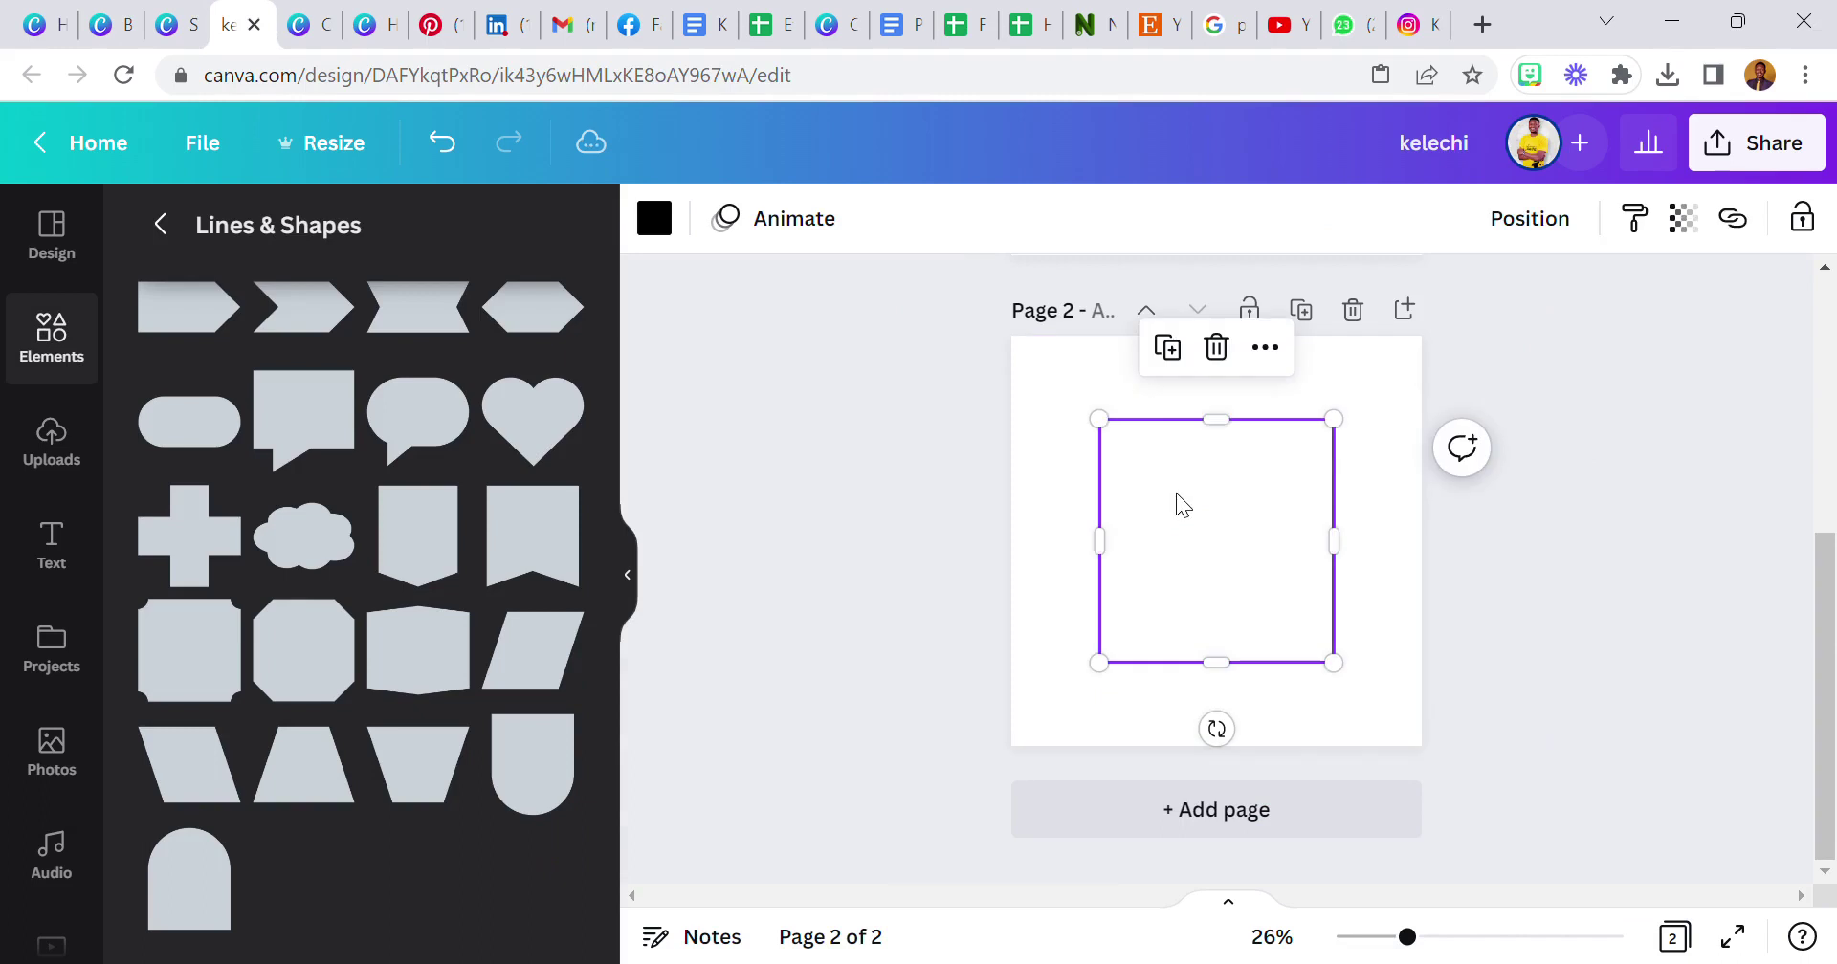
click(1039, 433)
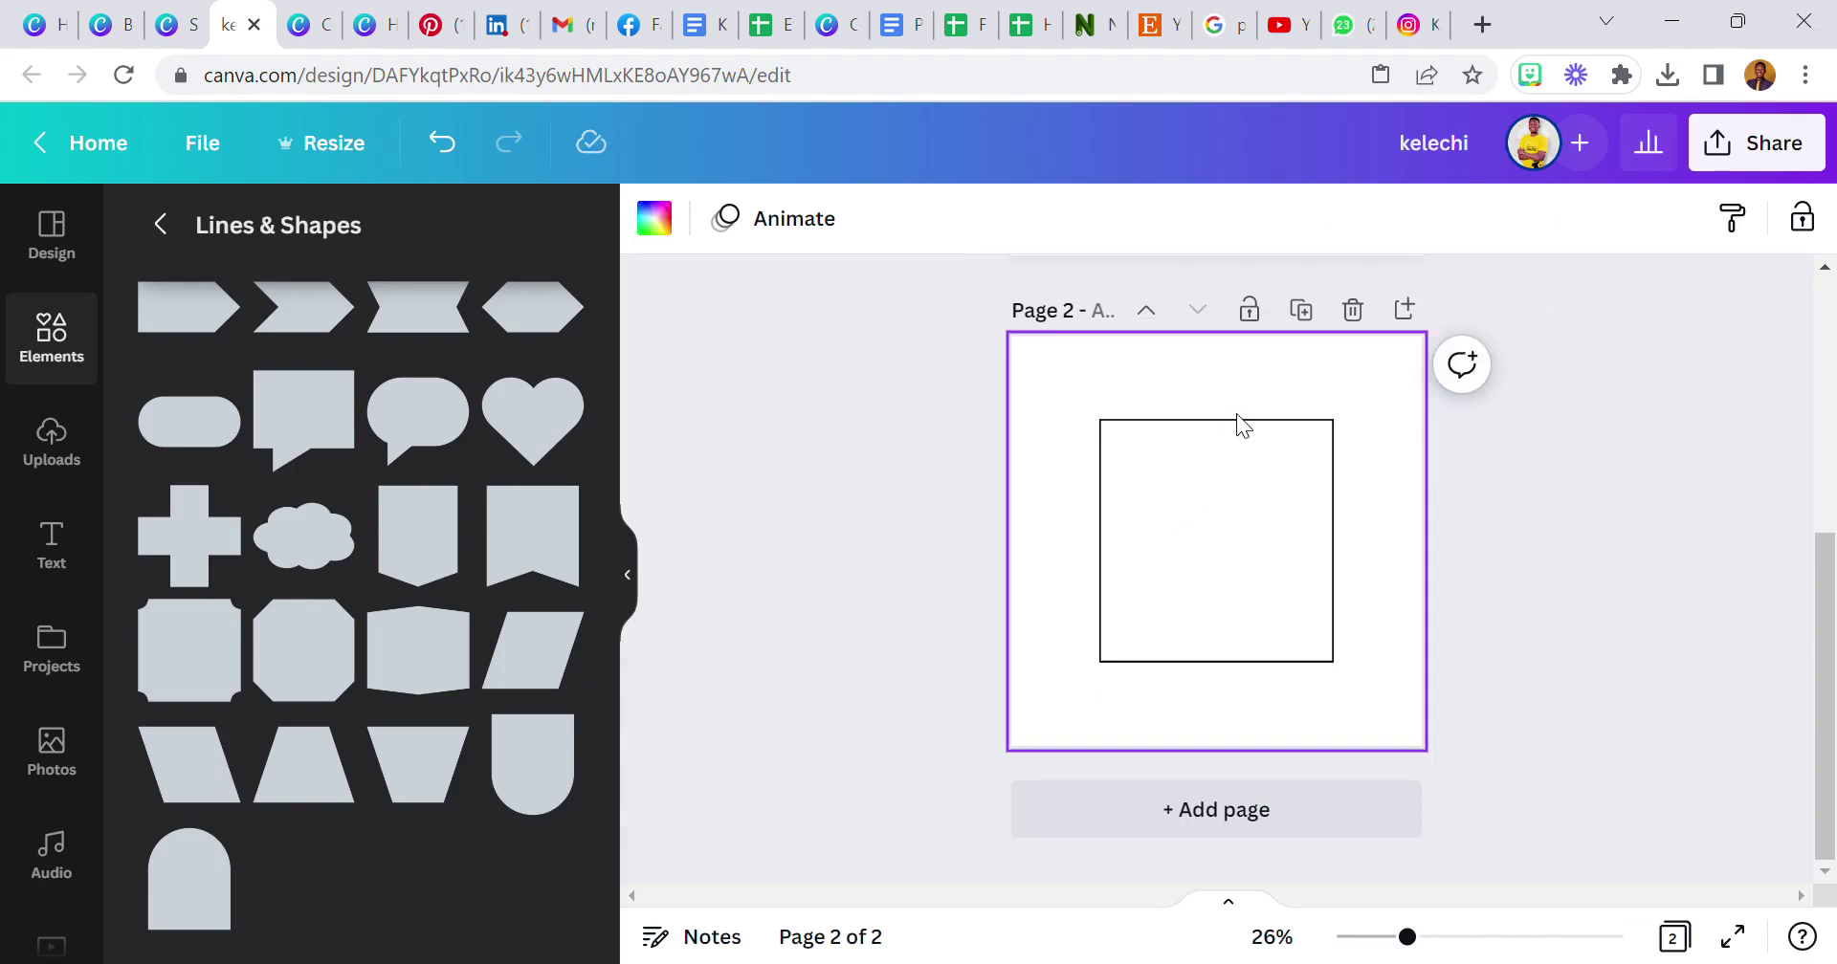
click(1404, 311)
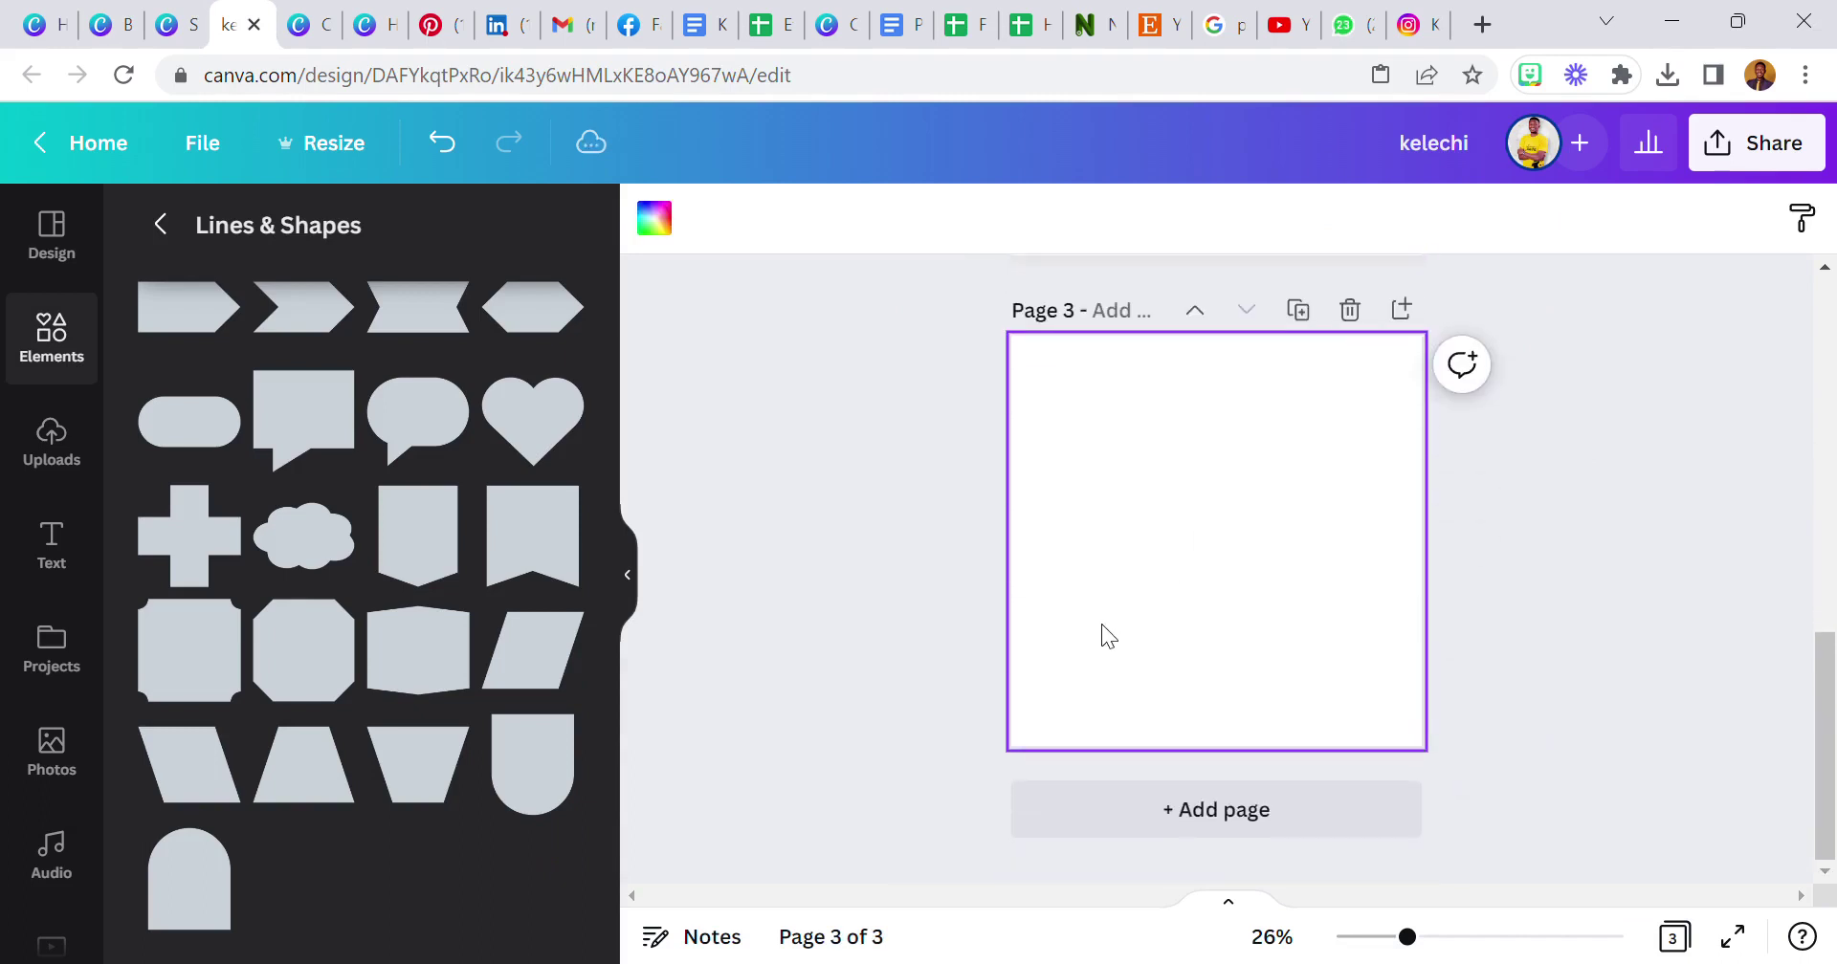
- Add the first table from the Elements Tables section to page 3
click(45, 343)
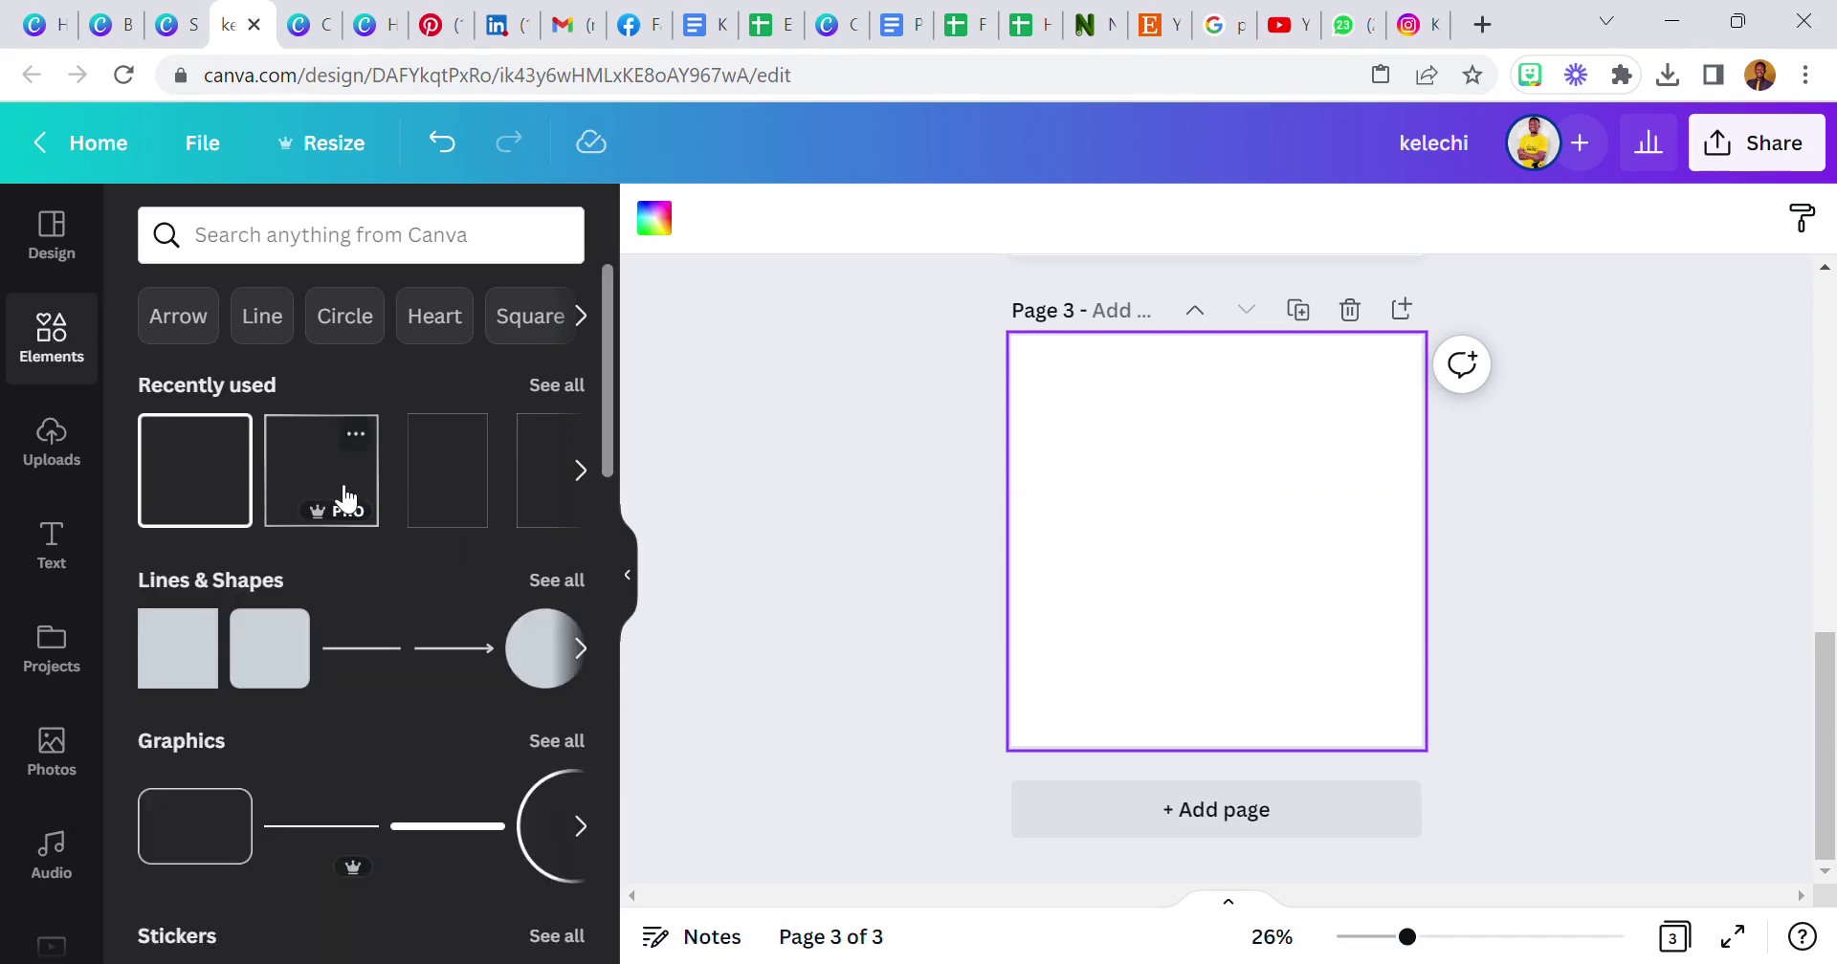
scroll(360, 545, down, 15)
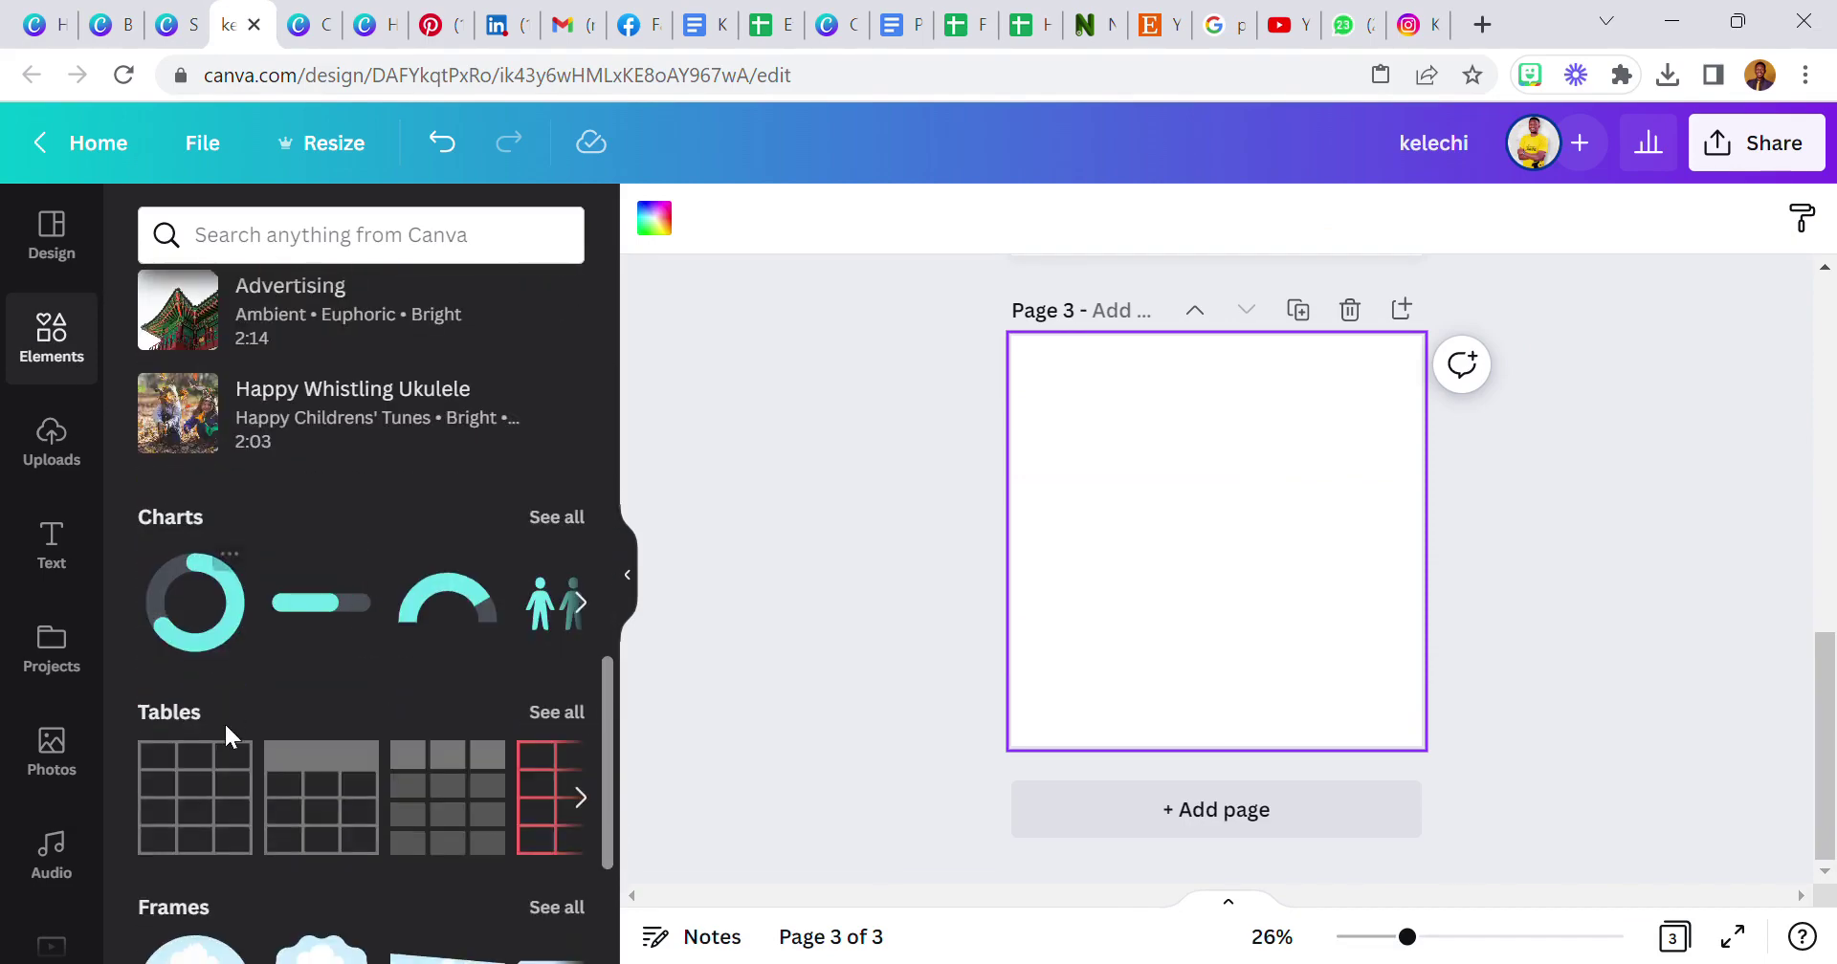
click(200, 799)
right_click(1064, 553)
click(1107, 565)
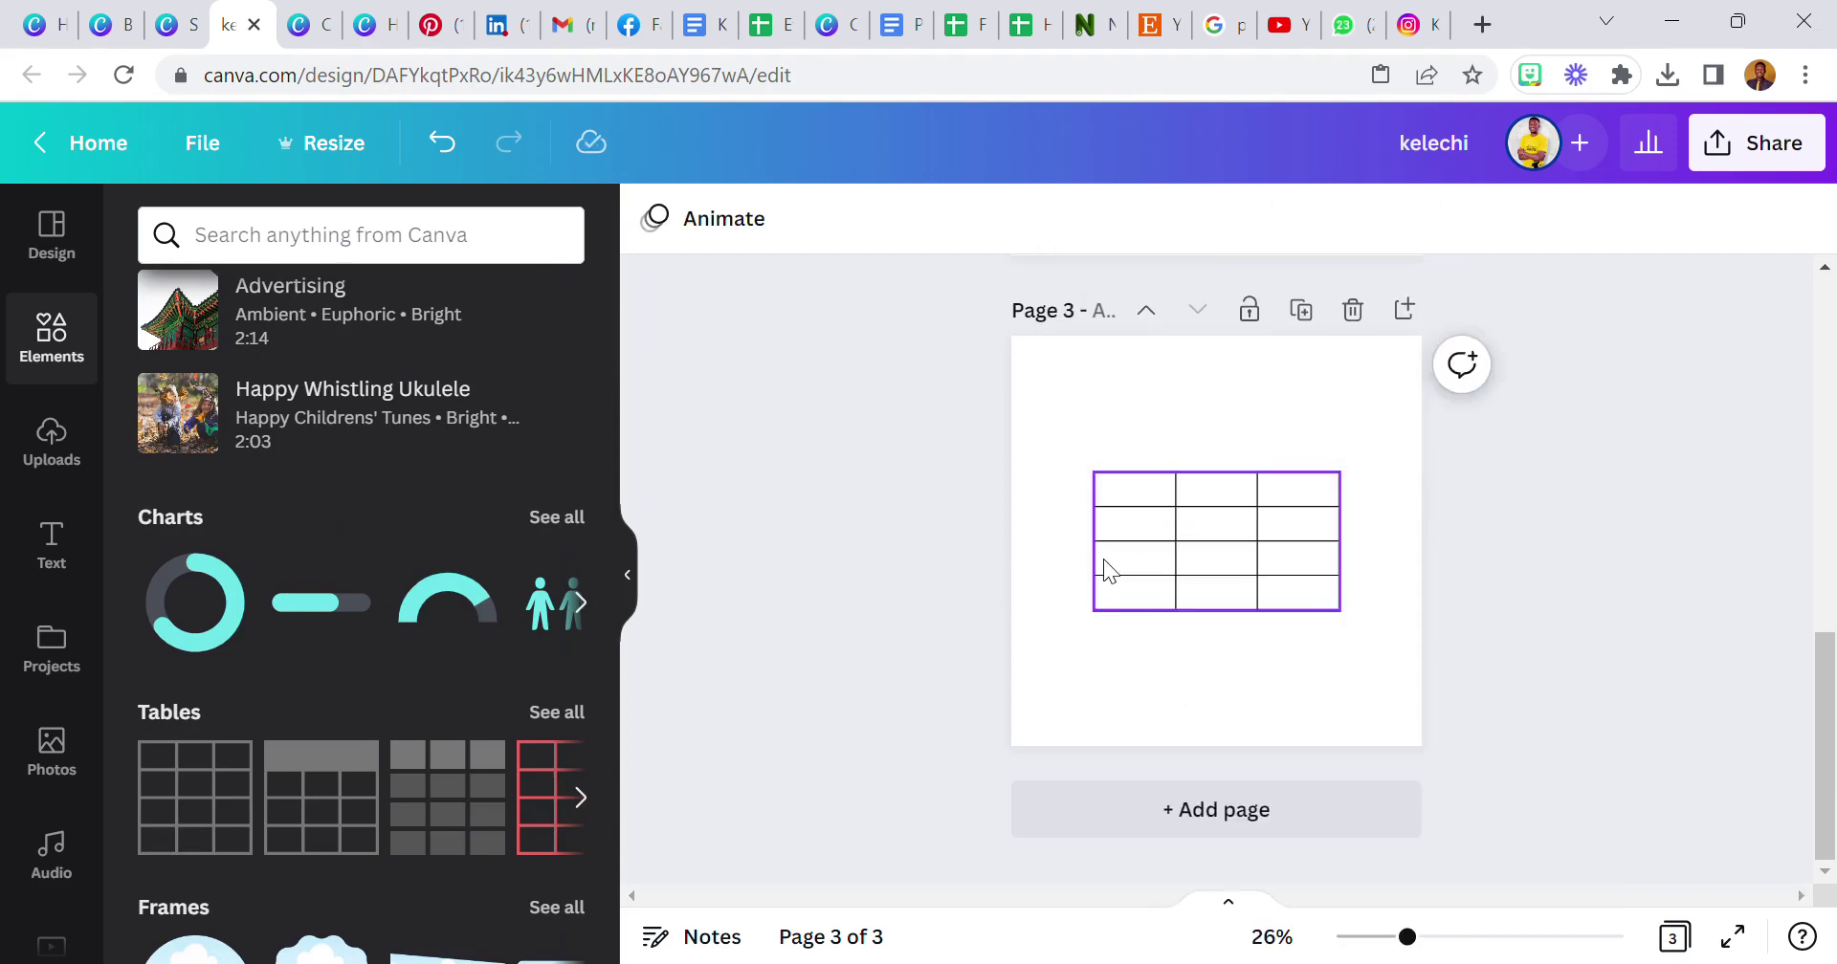
- Delete two rows and two columns from the table
right_click(1107, 562)
click(1243, 526)
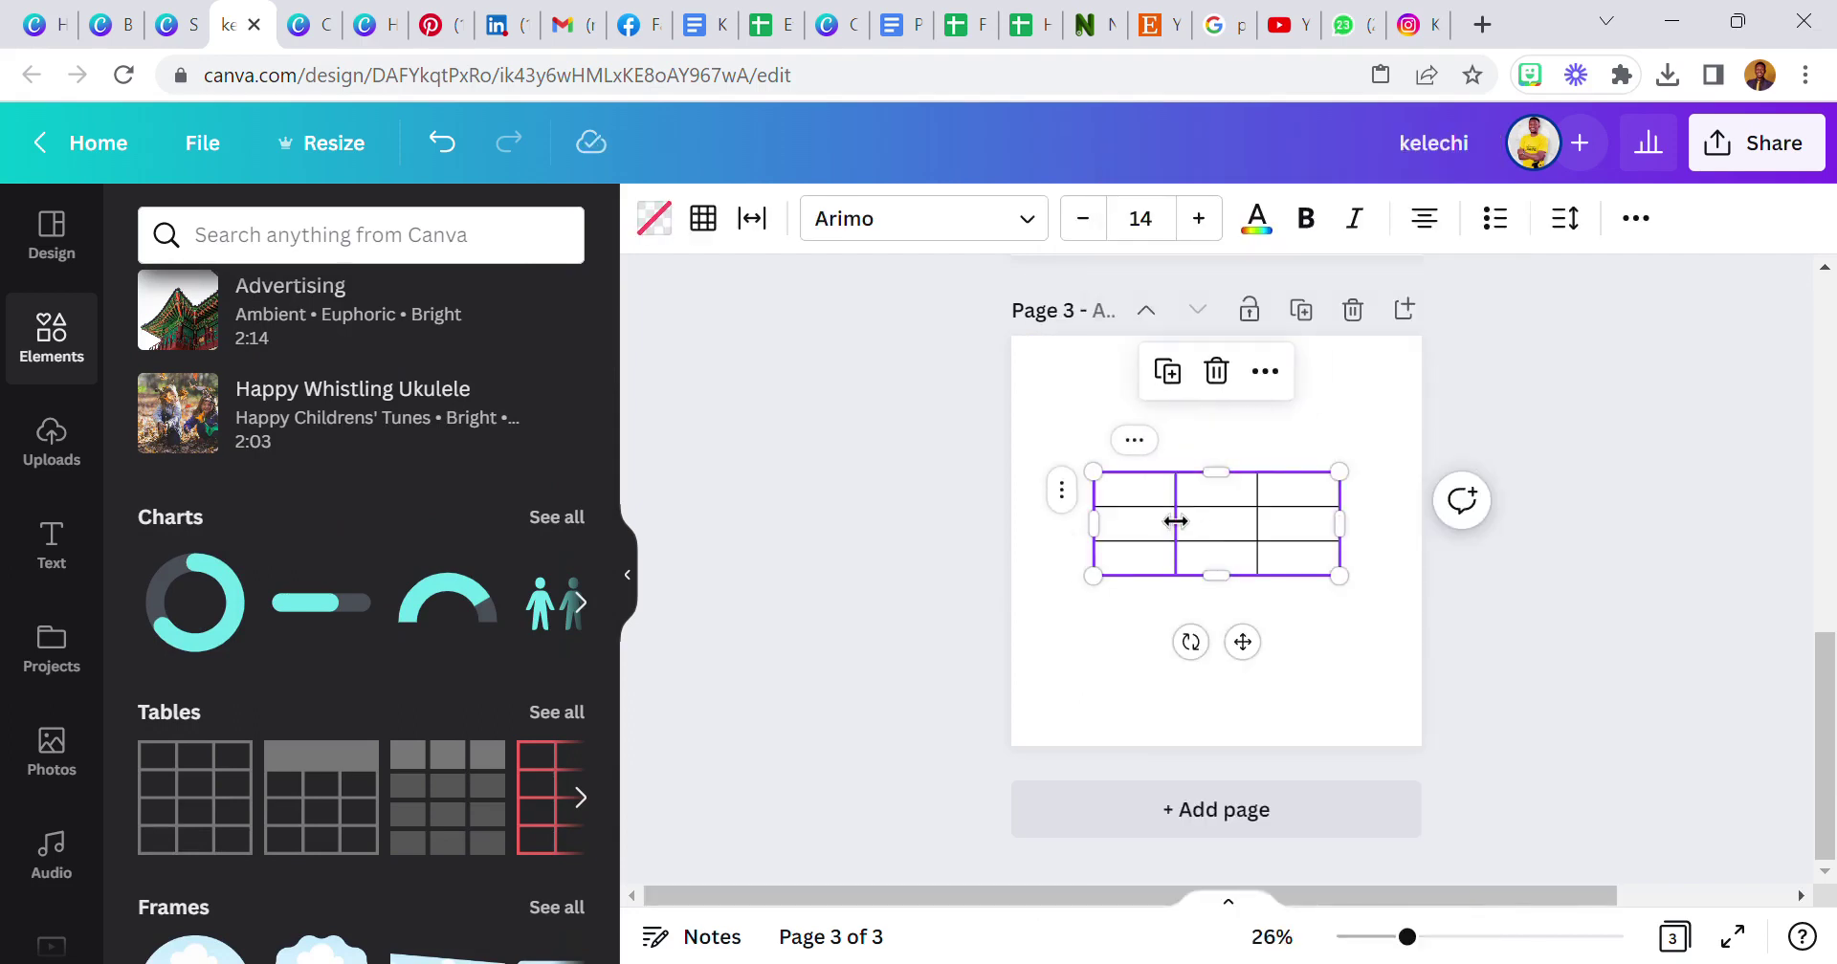
right_click(1182, 521)
click(1282, 629)
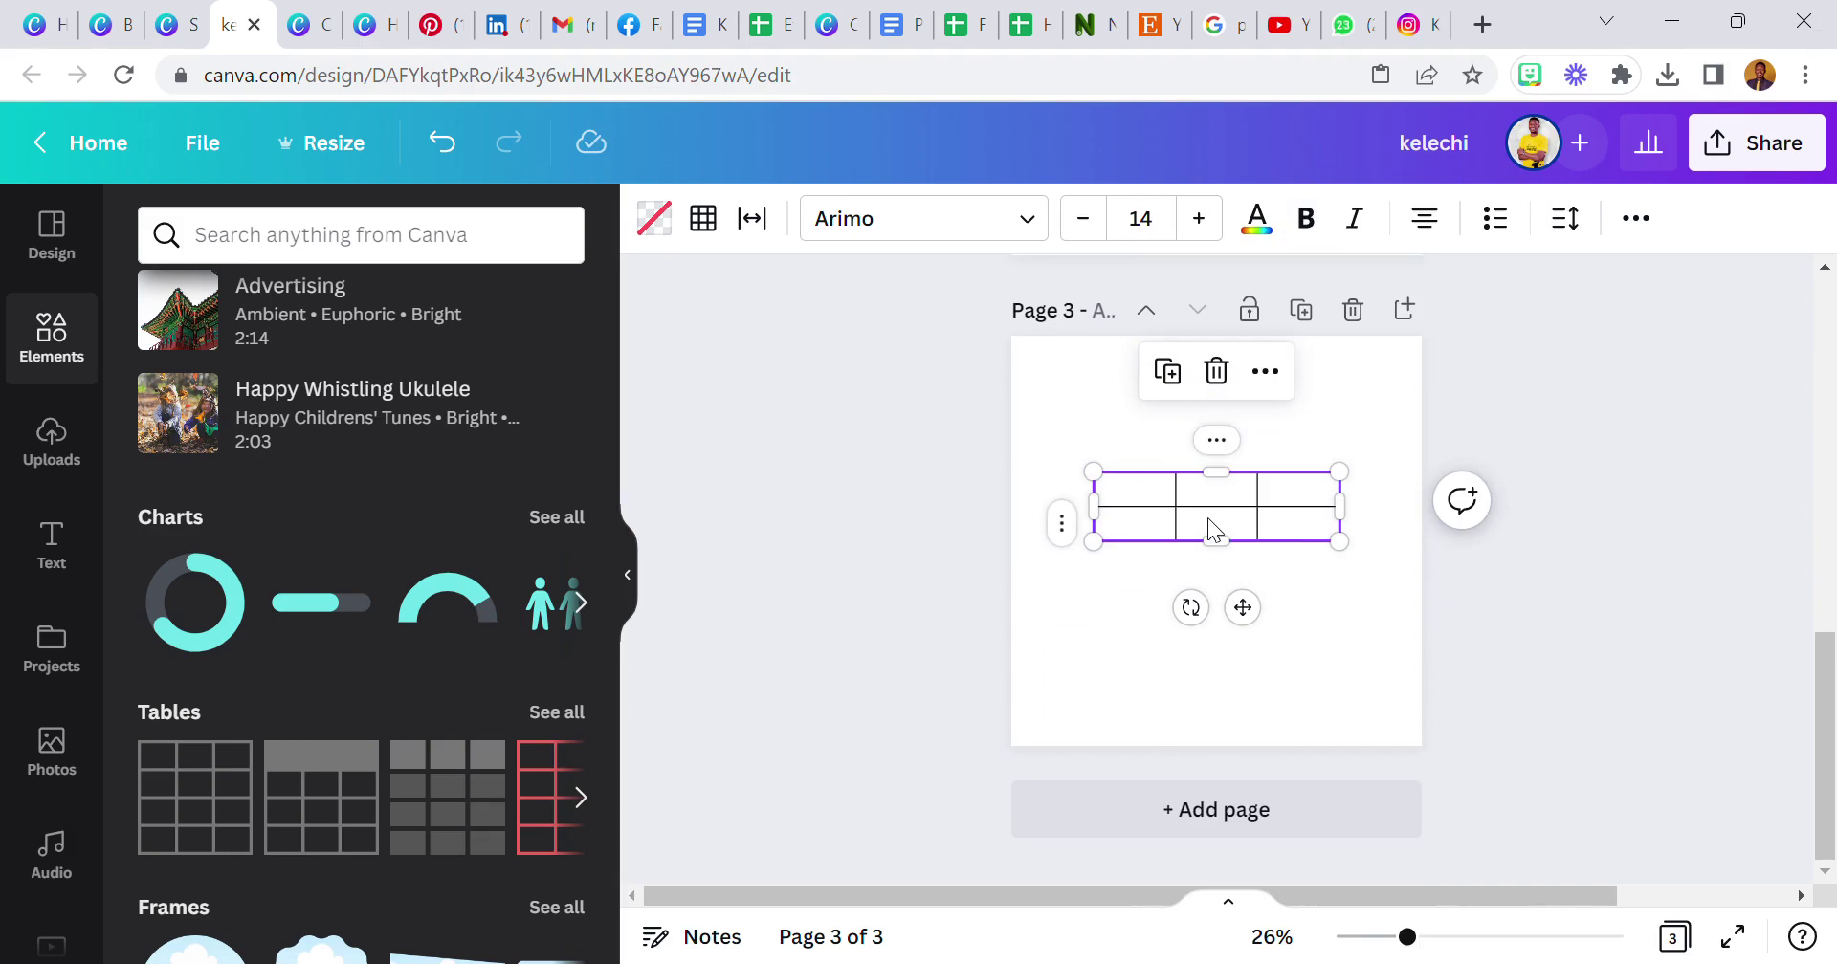
right_click(1209, 525)
click(1263, 424)
right_click(1247, 514)
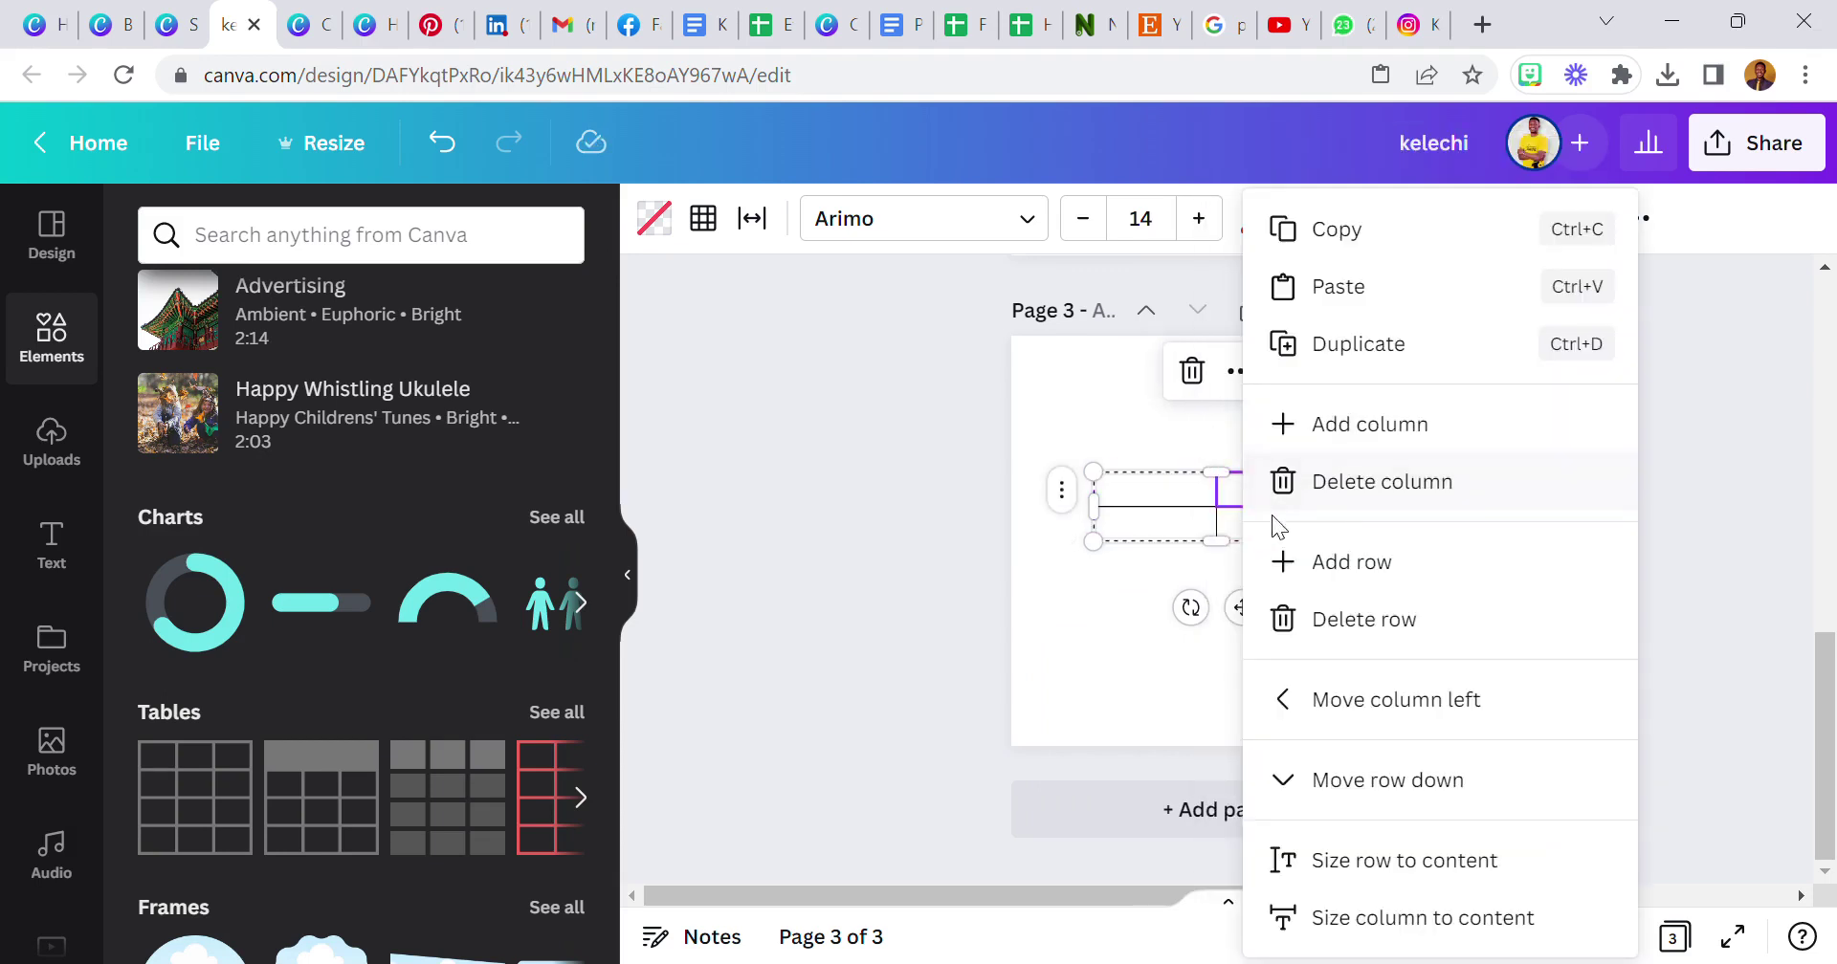
click(1358, 496)
- Delete the last extra row so one cell remains, then stretch it into a tall box
click(1184, 525)
right_click(1184, 526)
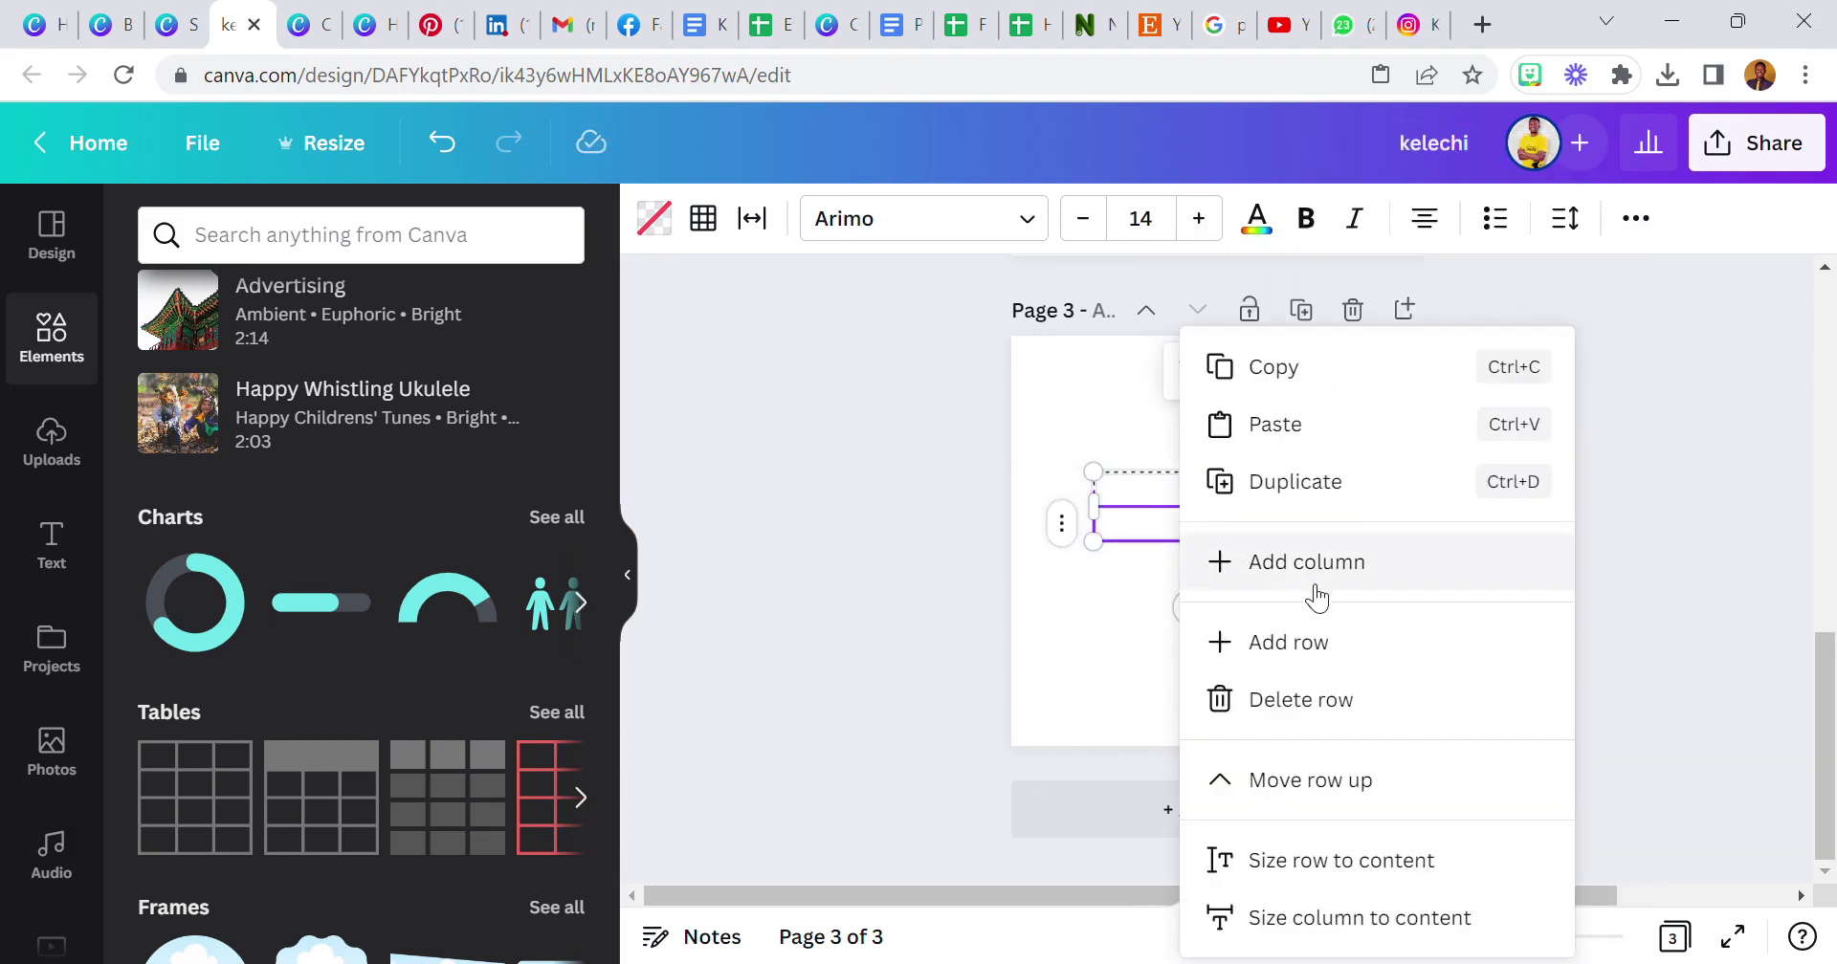
click(1307, 697)
click(1118, 604)
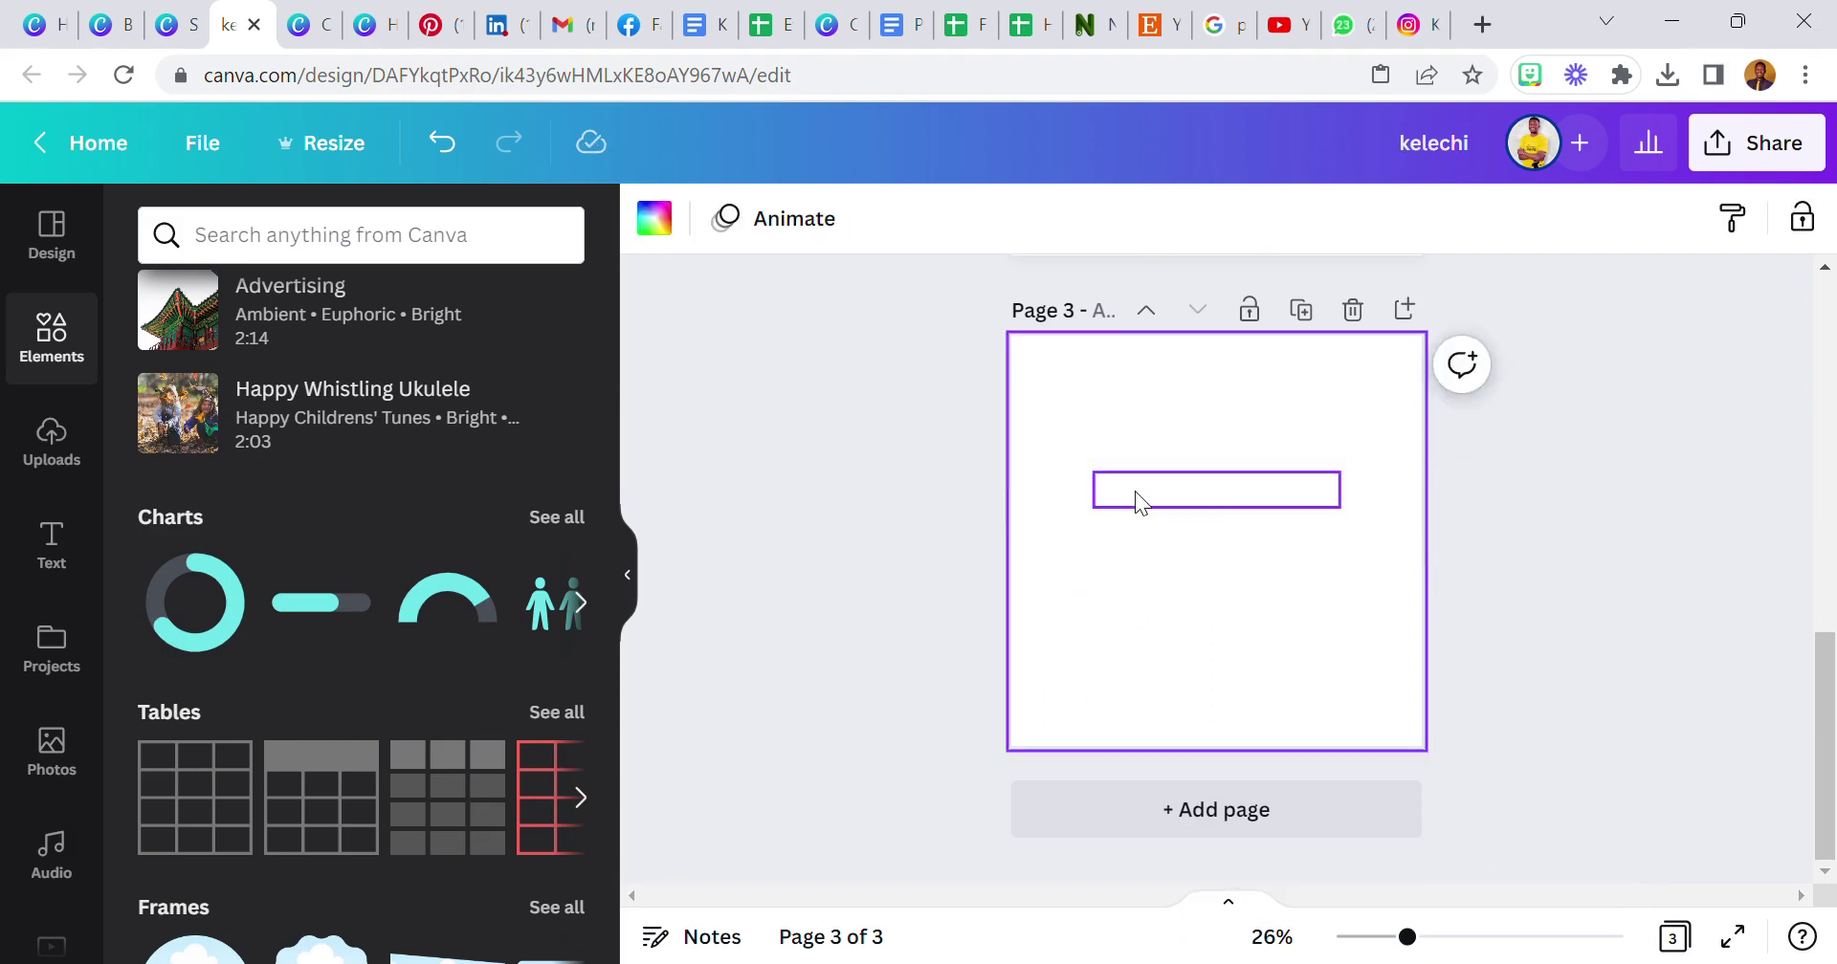
click(1132, 517)
drag(1112, 501, 1280, 629)
- Widen the cell into a square and drag the old page-2 square onto page 3 around it
mouse_move(1216, 528)
mouse_down()
mouse_move(1186, 531)
mouse_move(1197, 488)
mouse_move(1239, 521)
mouse_up()
click(1079, 483)
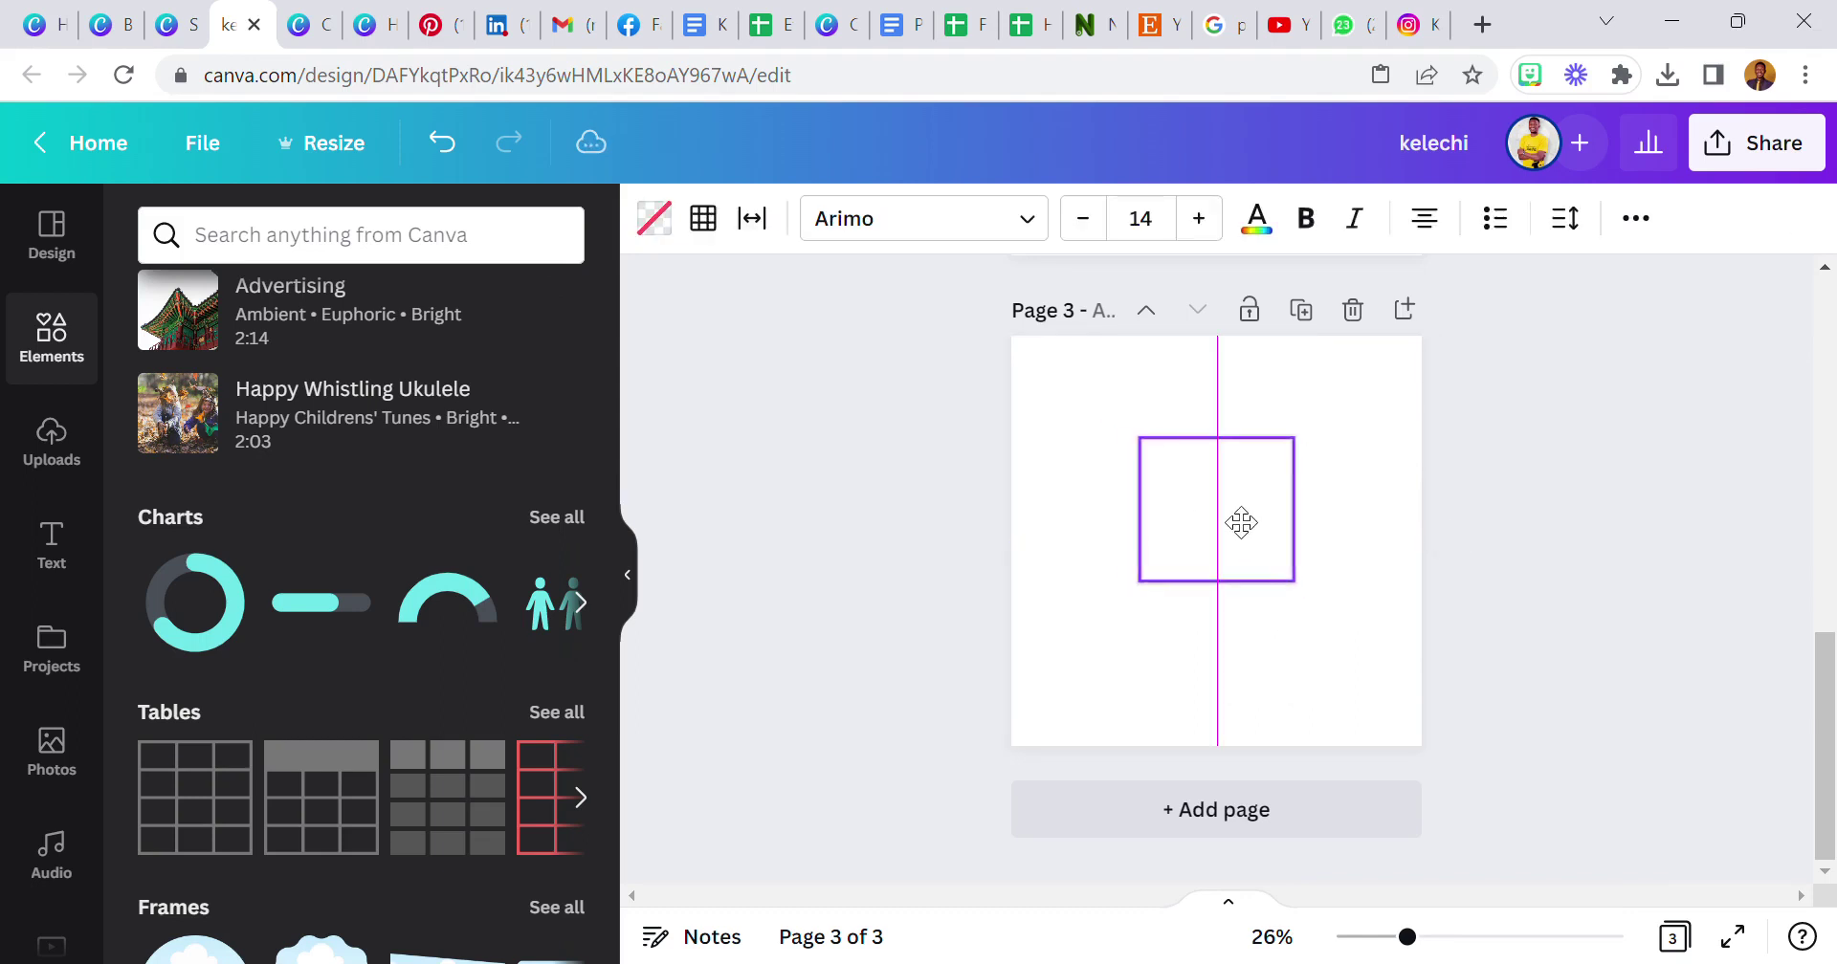
scroll(1238, 520, up, 2)
scroll(1193, 439, up, 1)
click(1193, 439)
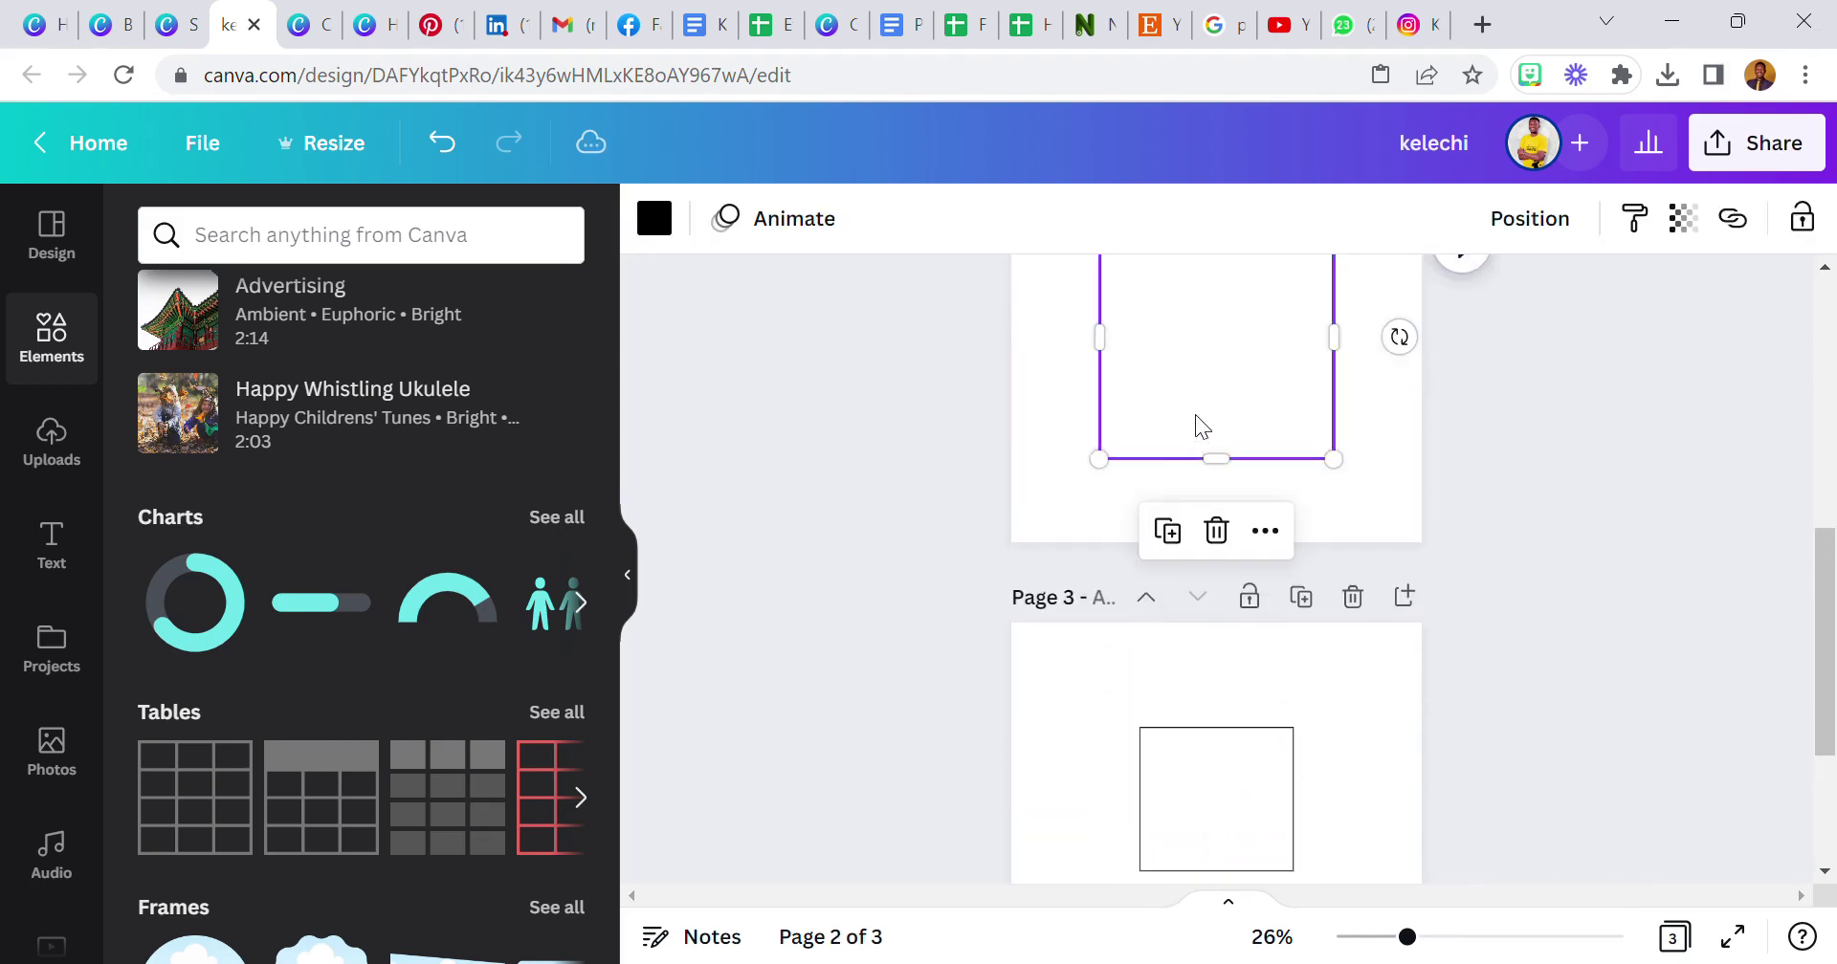
drag(1197, 422, 1209, 875)
scroll(1177, 775, down, 3)
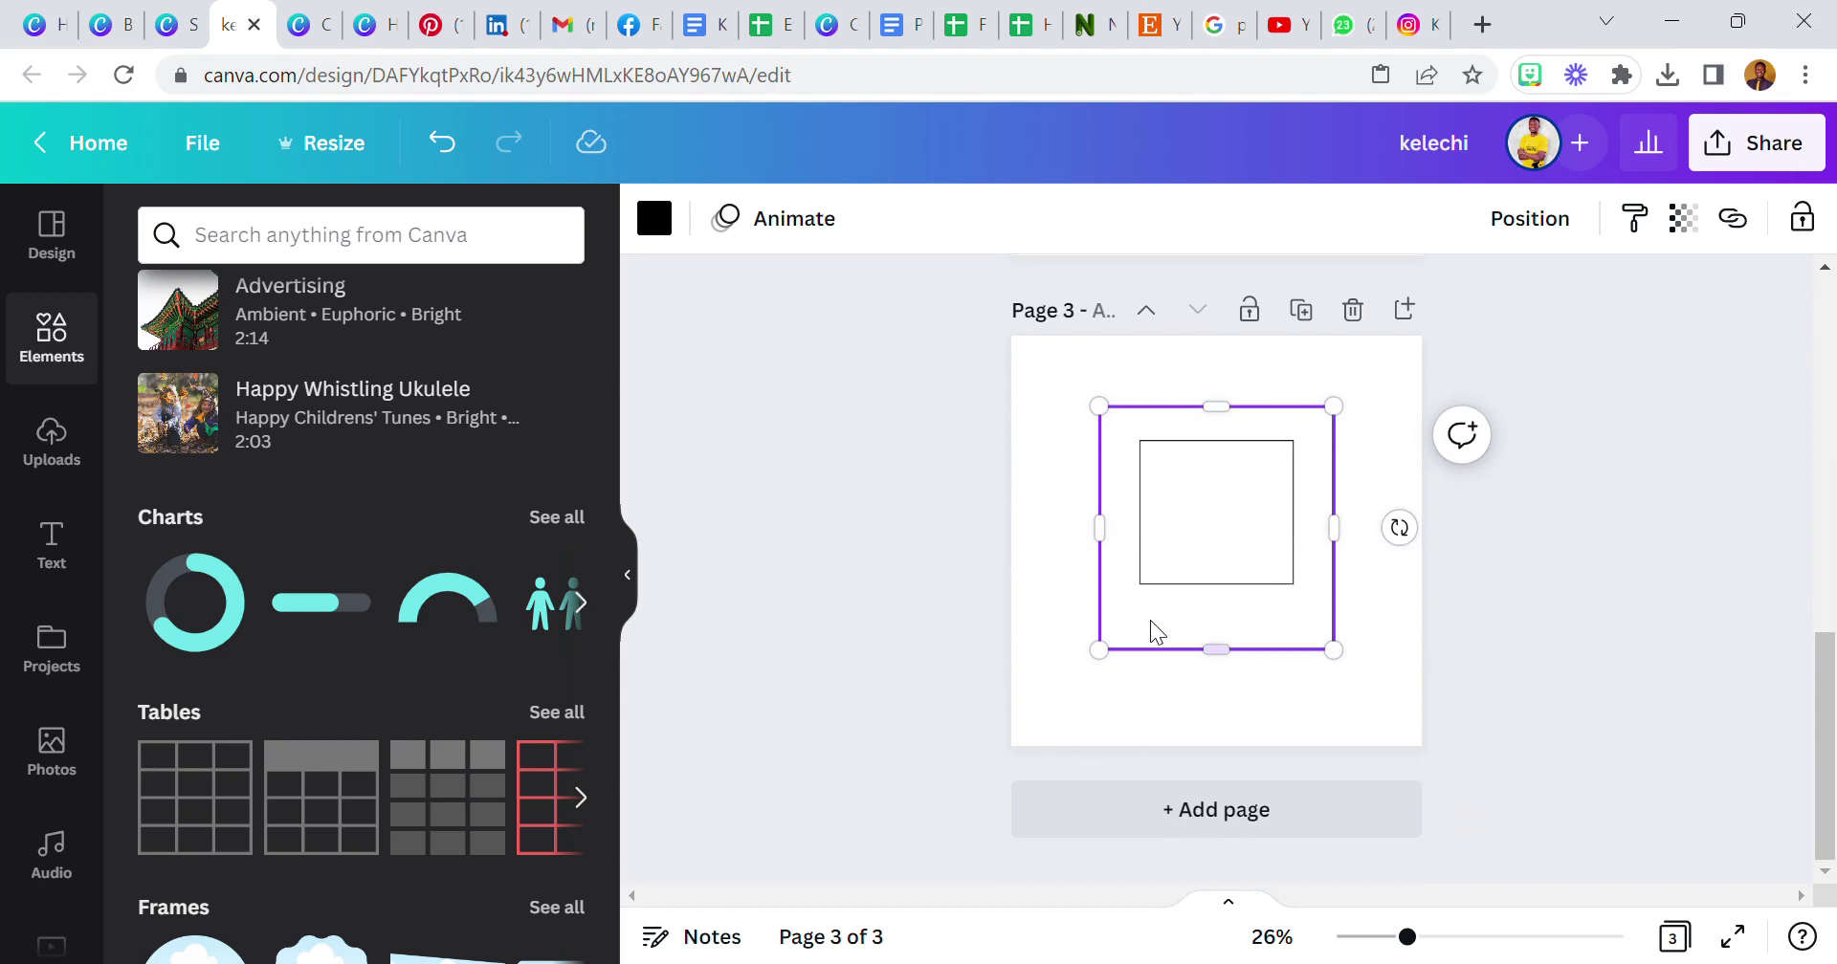
drag(1185, 623, 1200, 618)
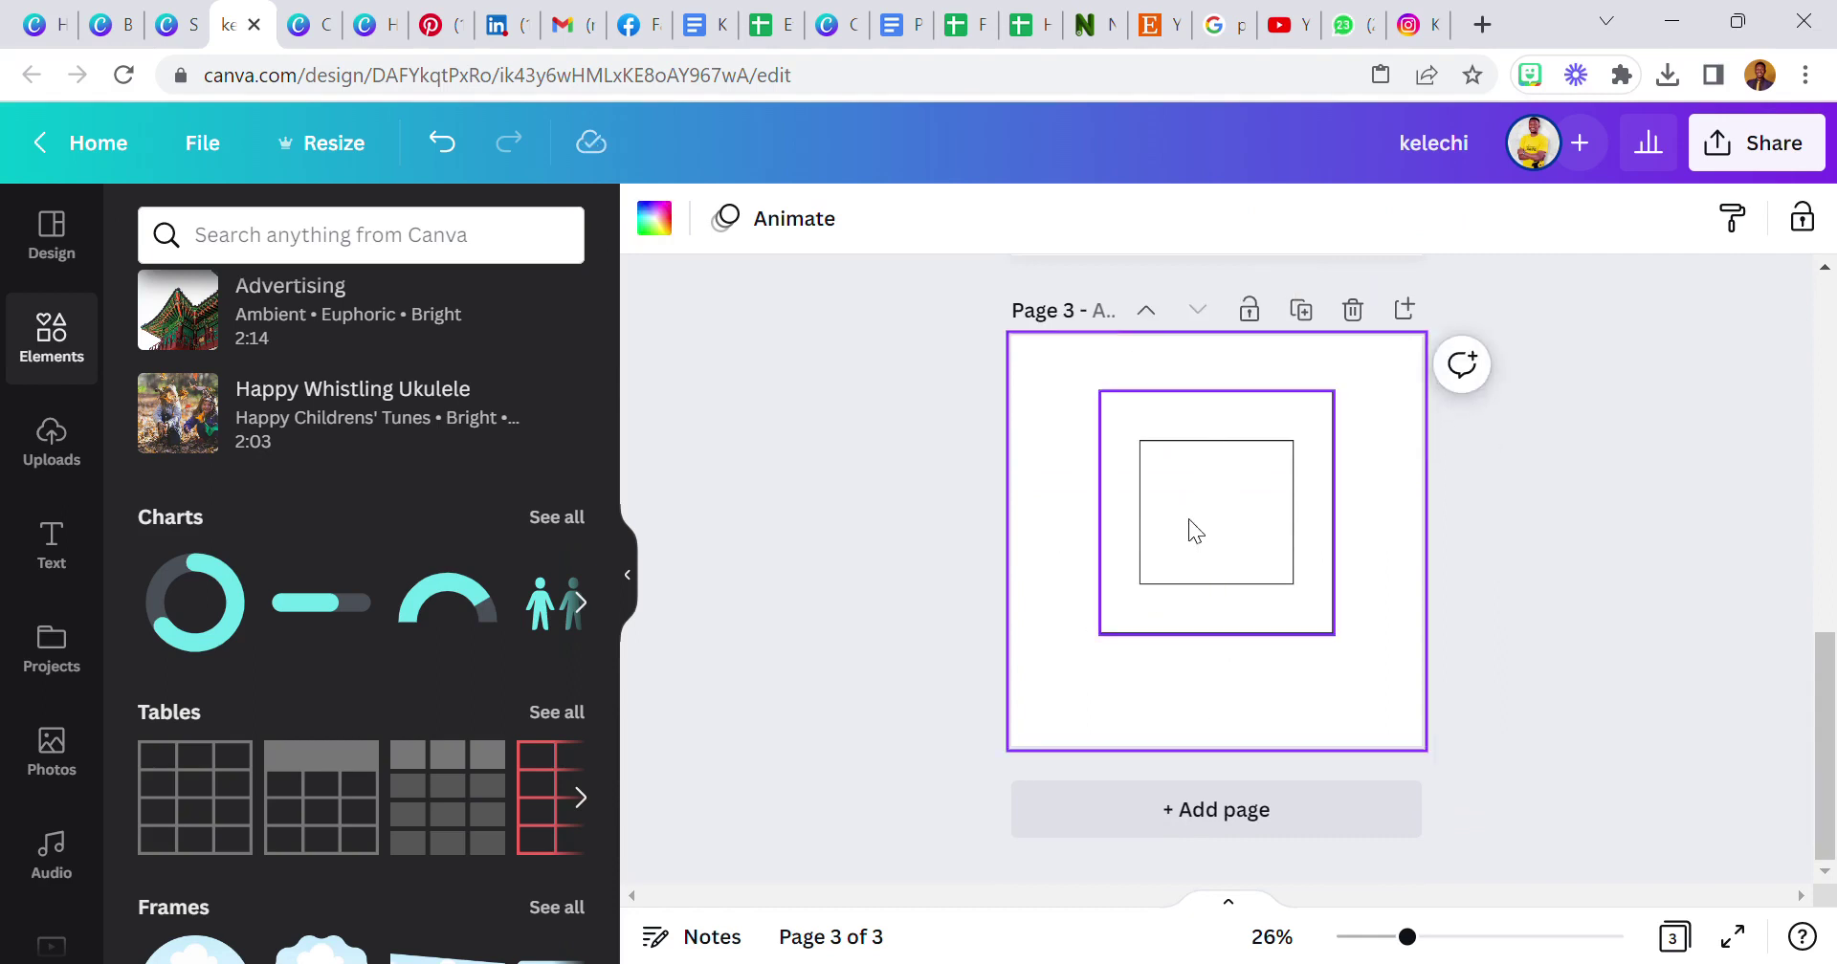
- Send the old square backward behind the table square and nudge both down
click(1535, 222)
click(1416, 306)
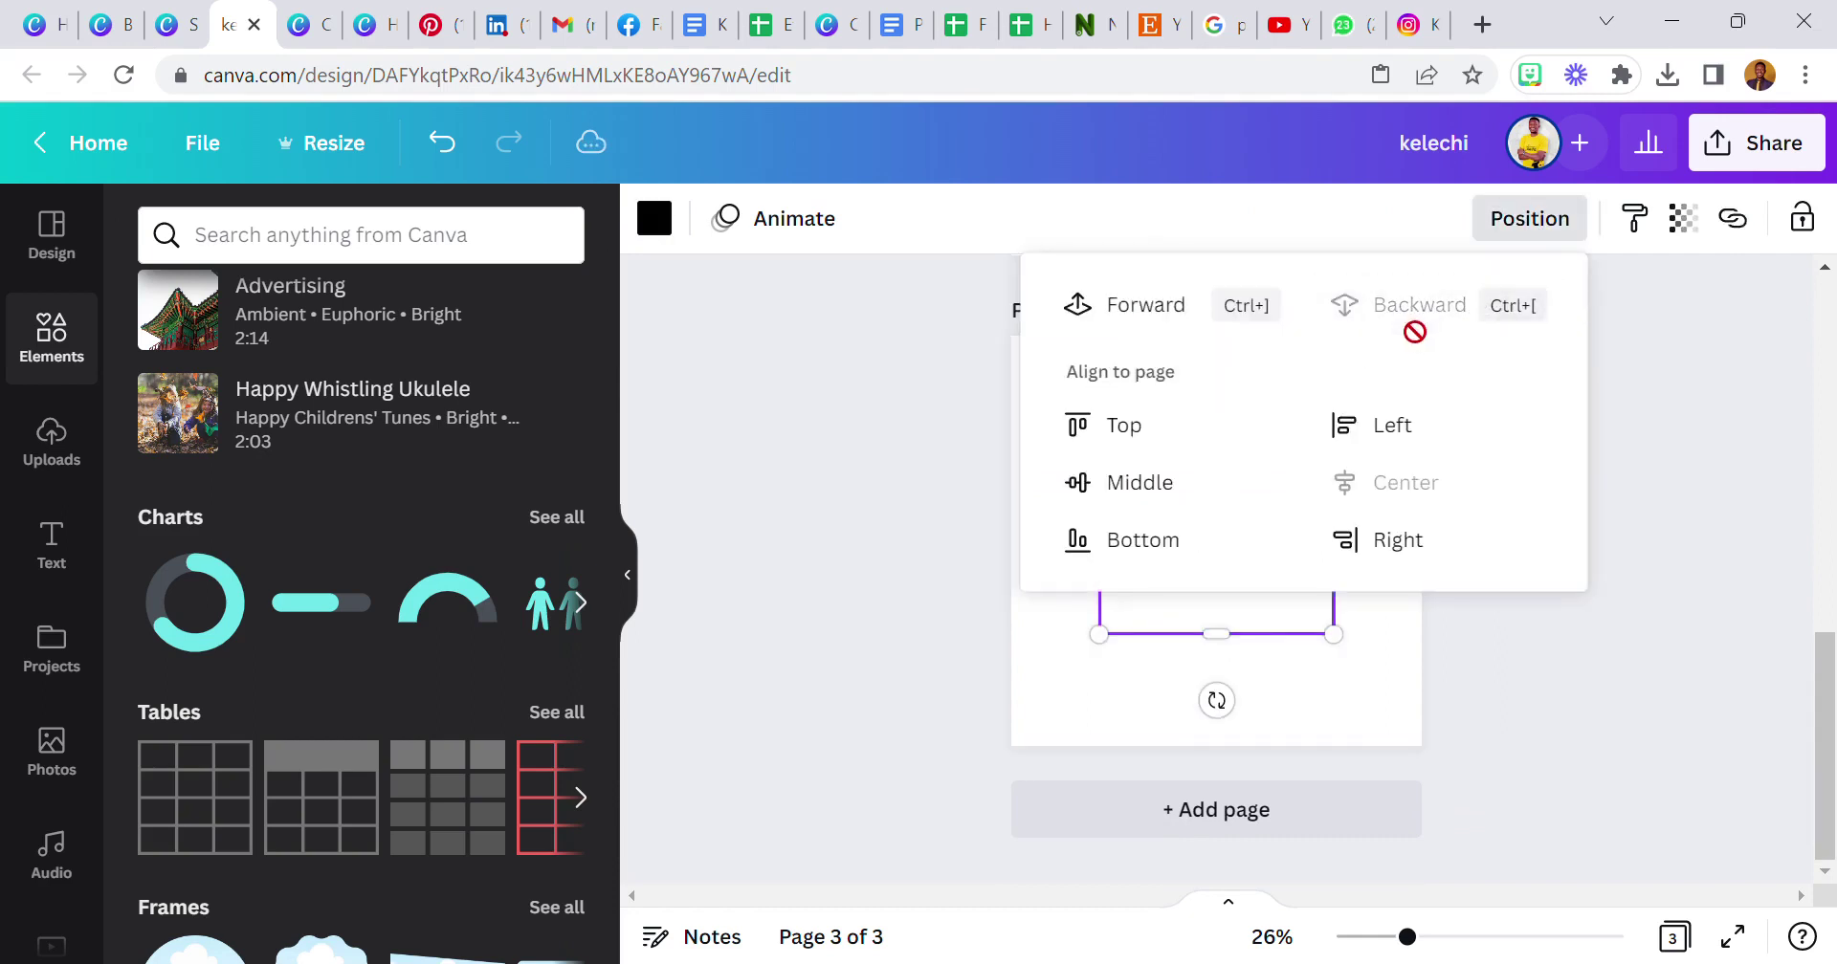
click(940, 513)
click(1078, 436)
drag(1078, 436, 1241, 581)
click(1038, 520)
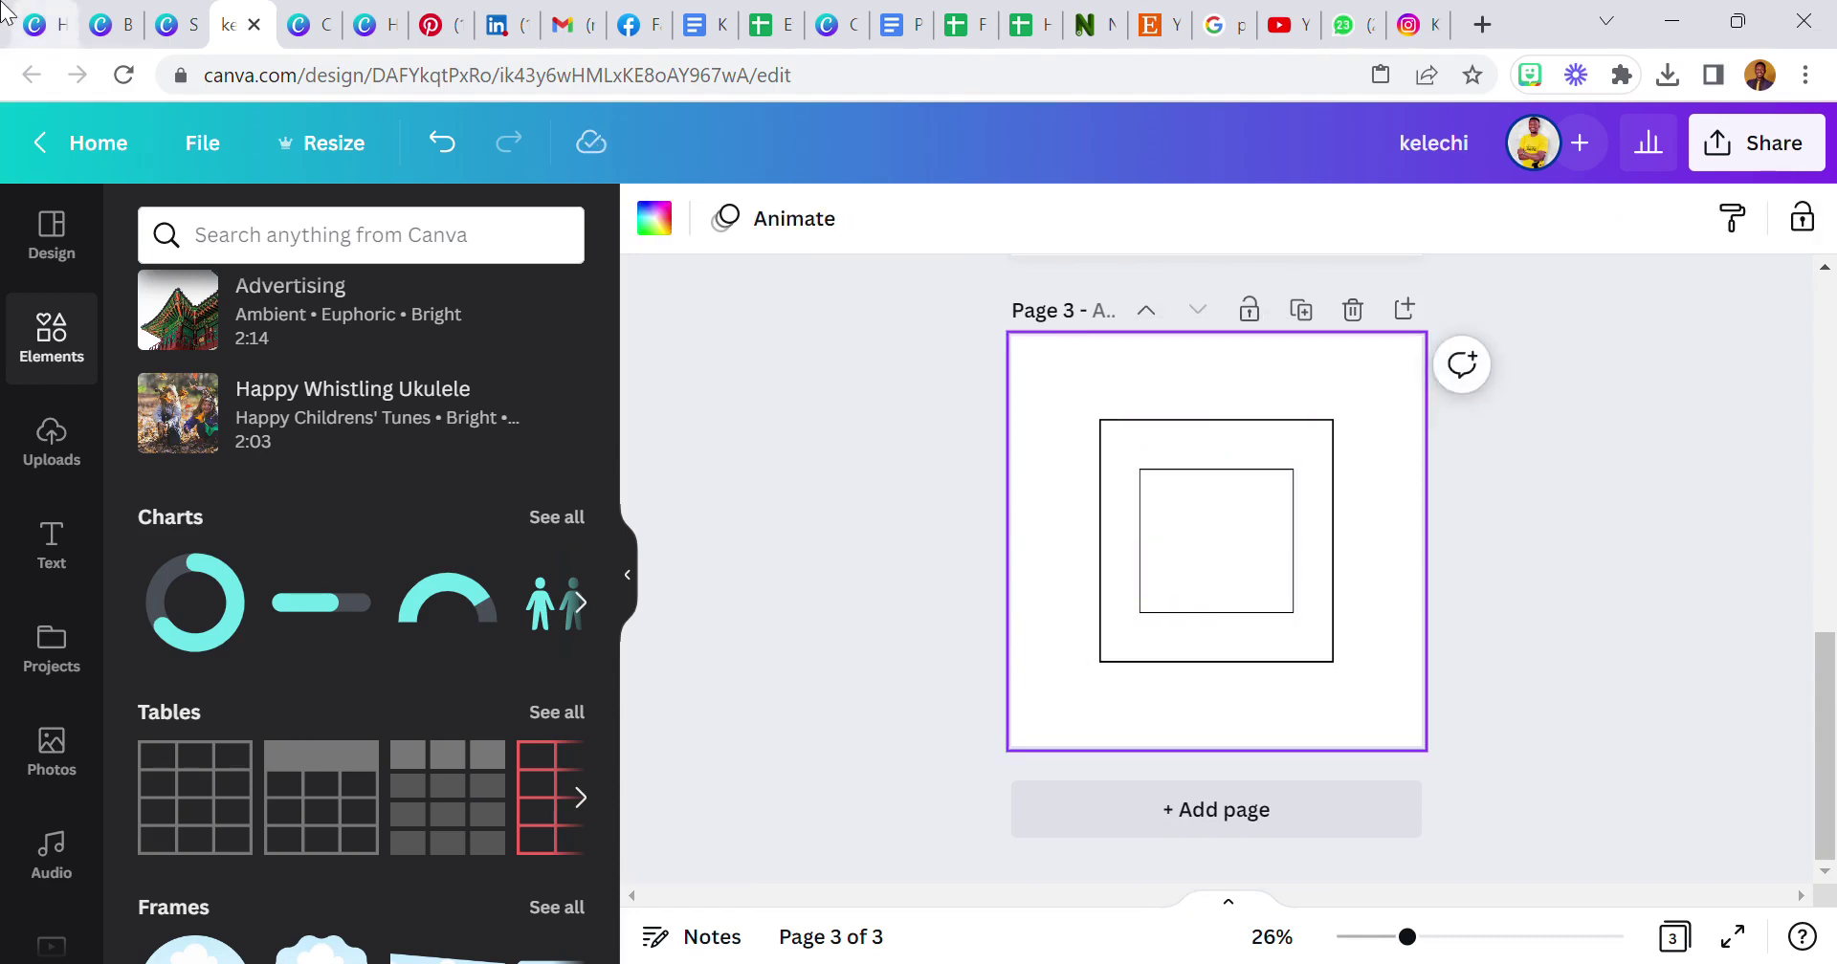
- Check the outer and inner squares by selecting each in turn, then go to Canva home
click(1268, 474)
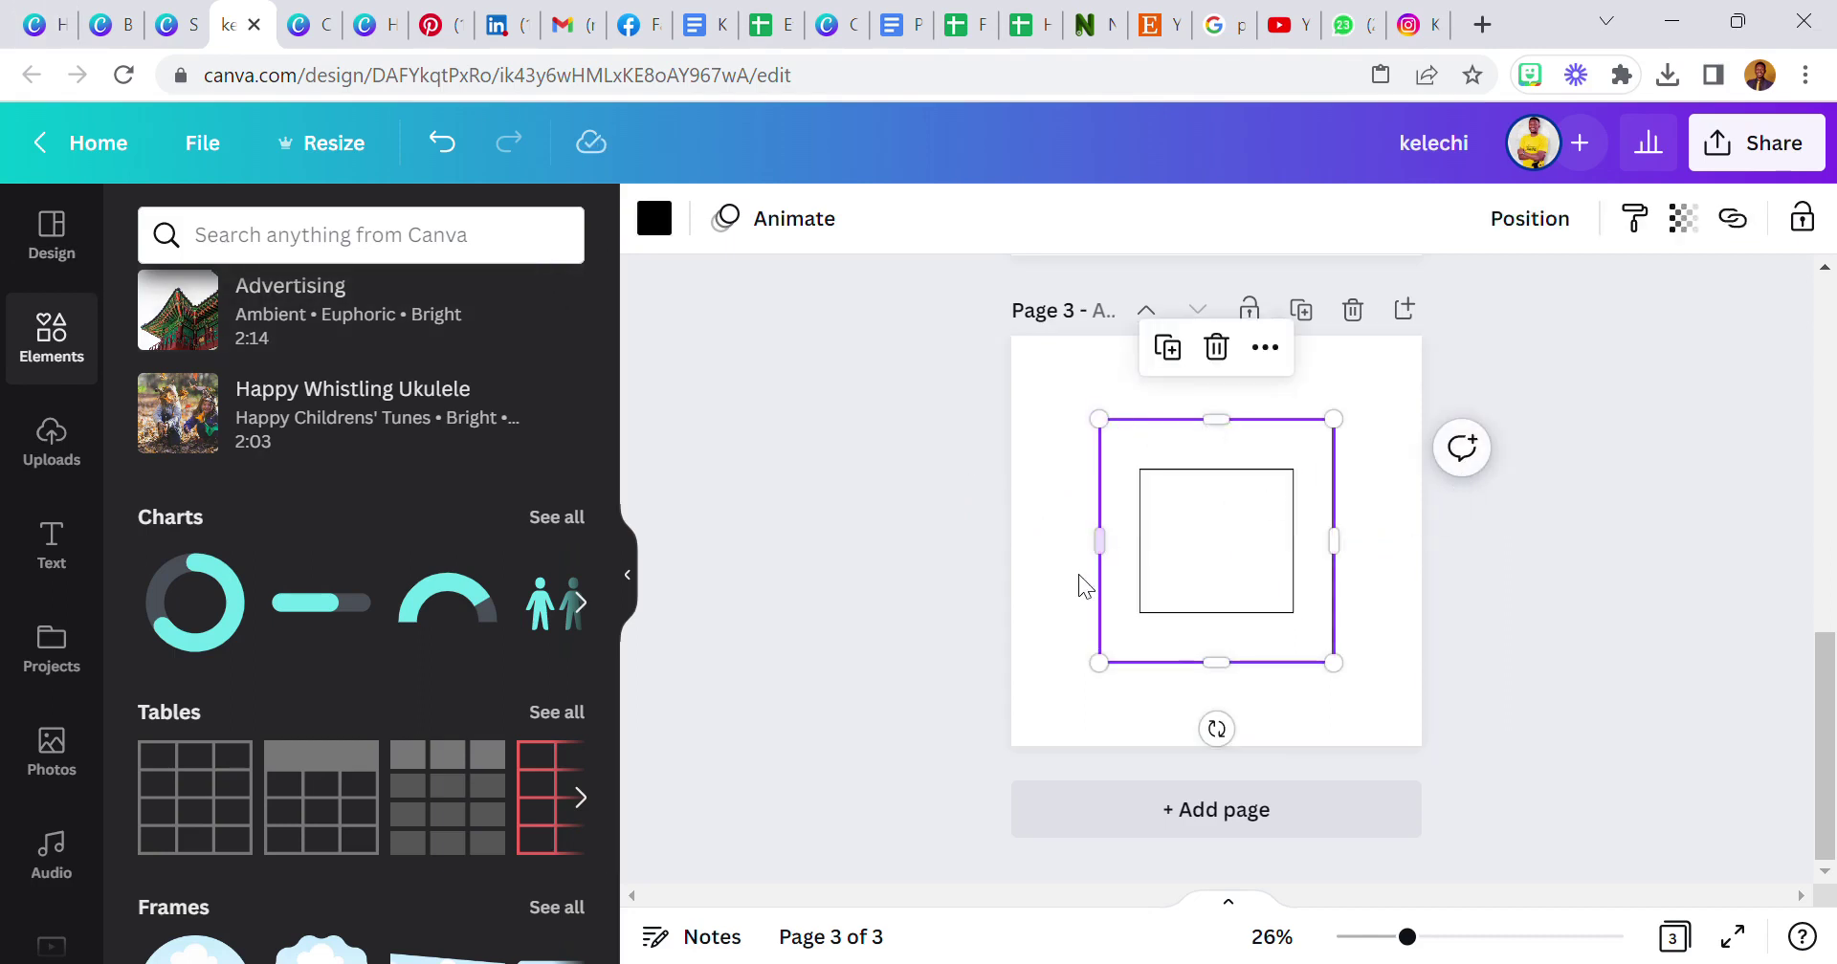
click(1062, 469)
click(1190, 536)
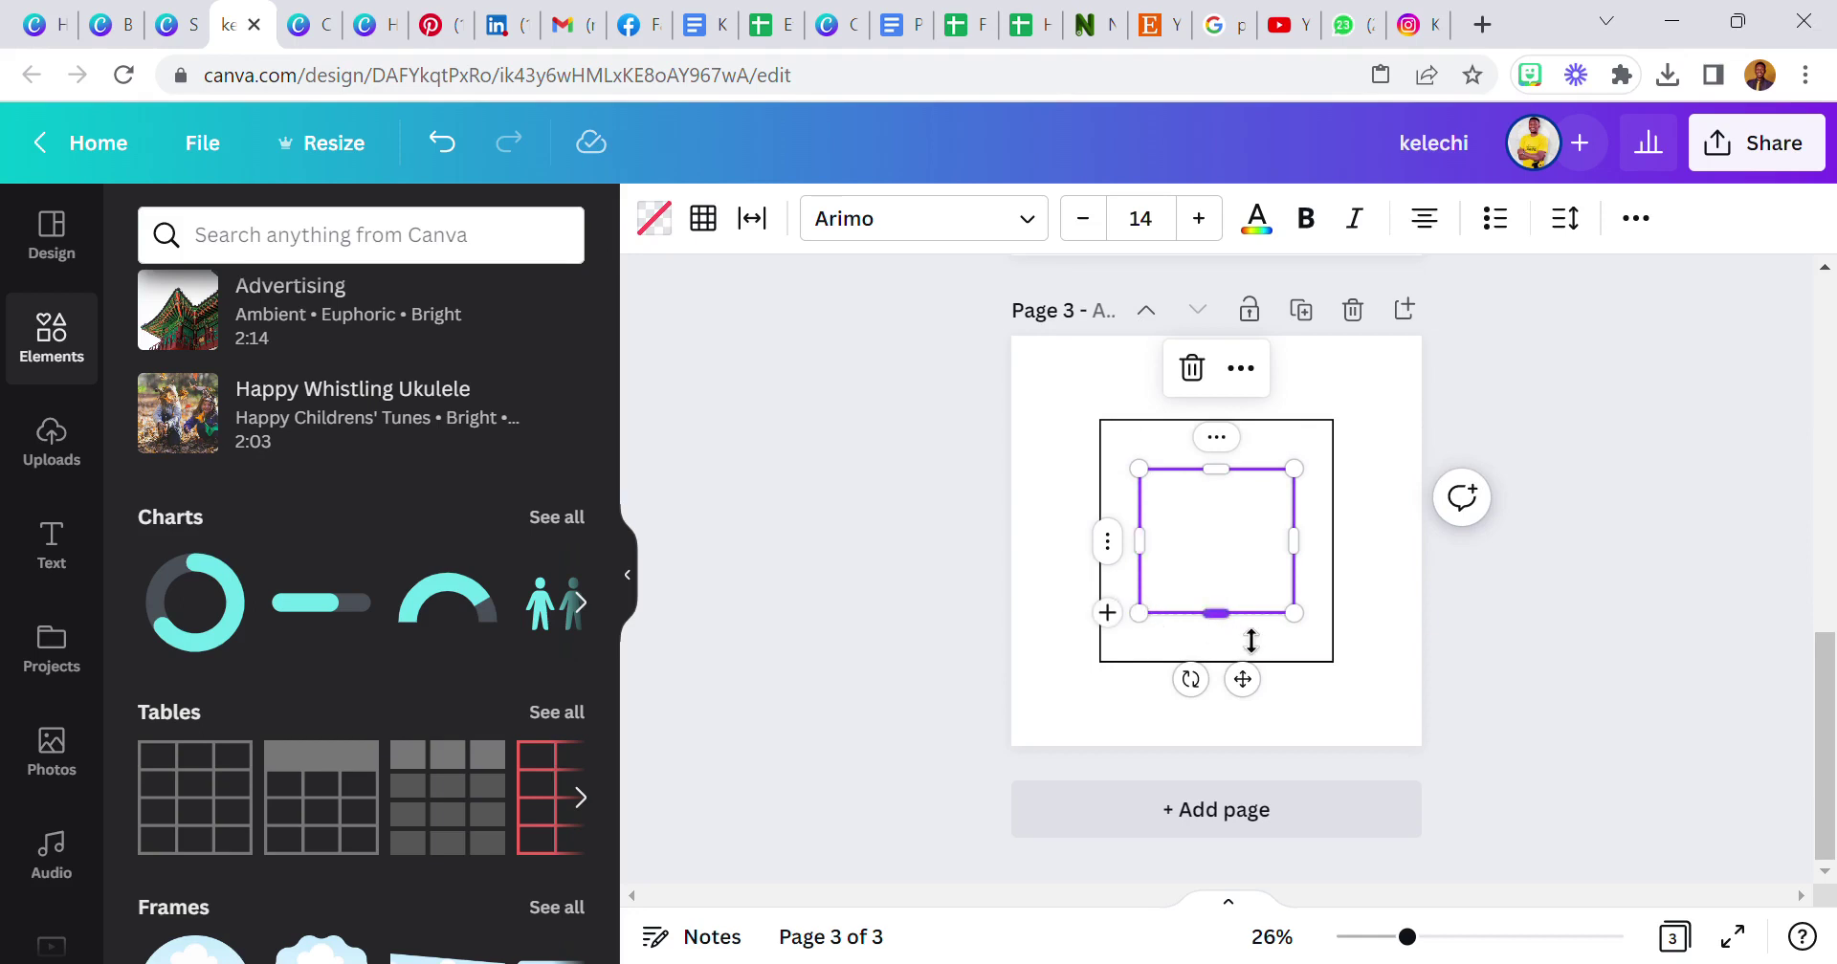
click(1045, 517)
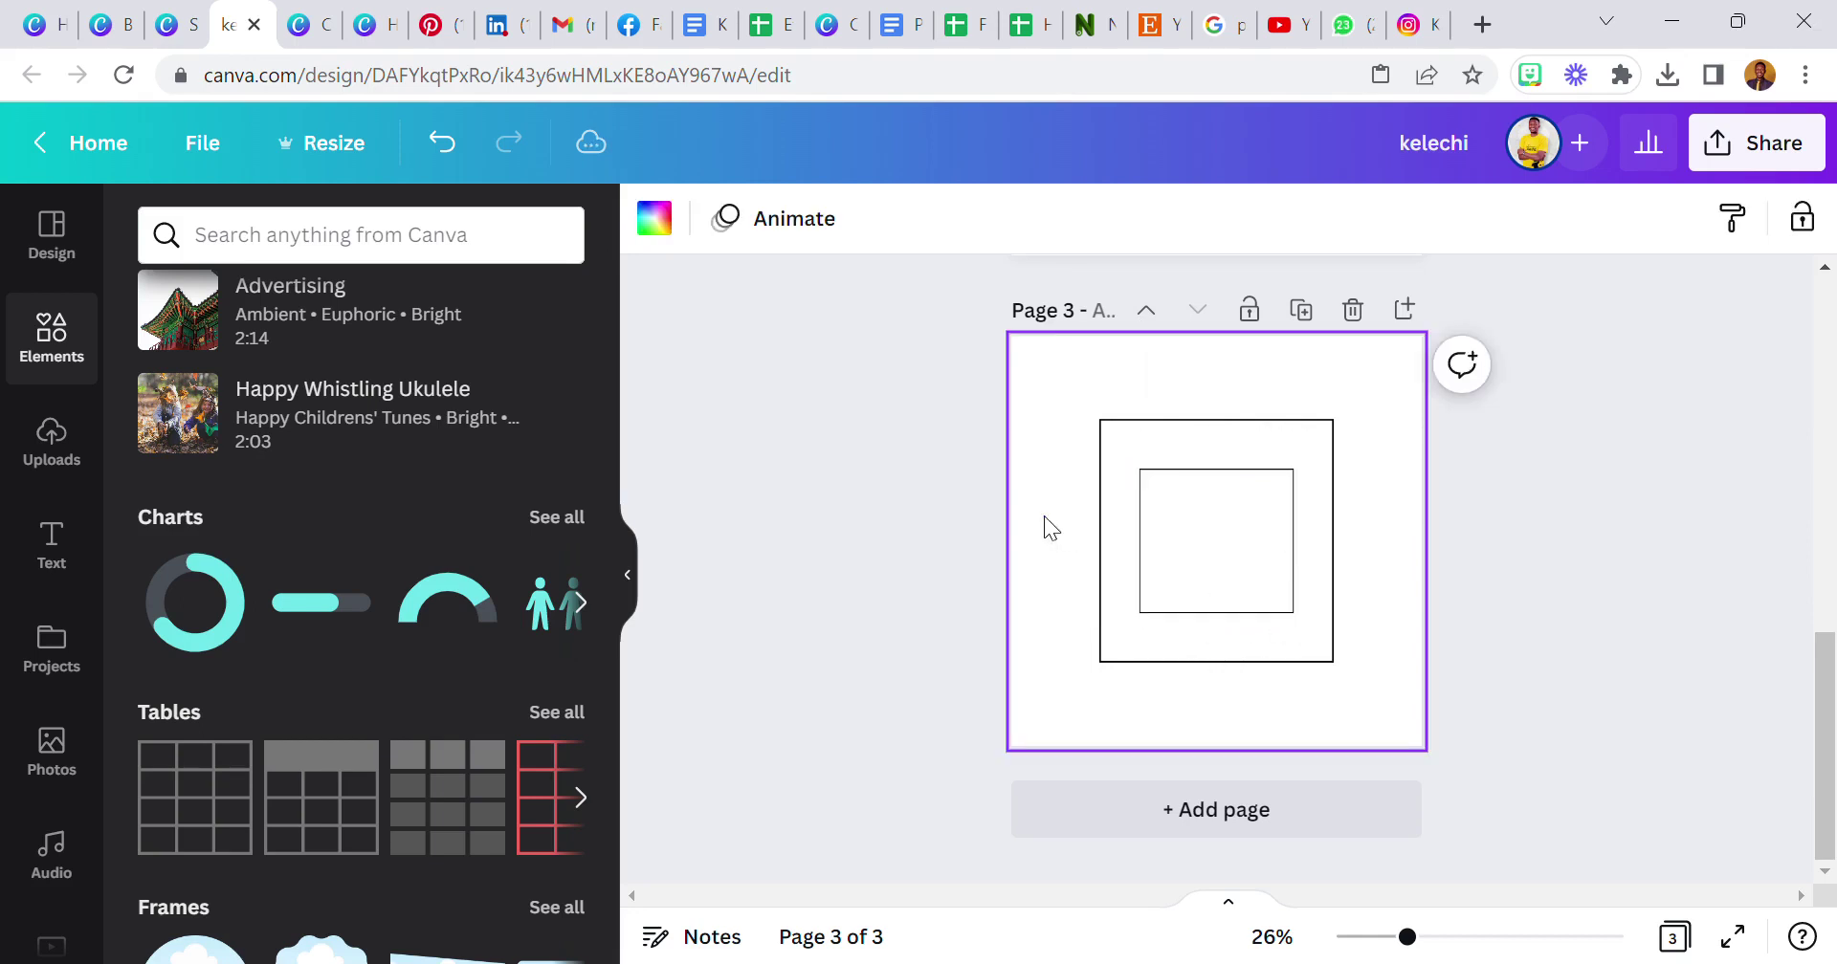
click(1127, 481)
click(1191, 534)
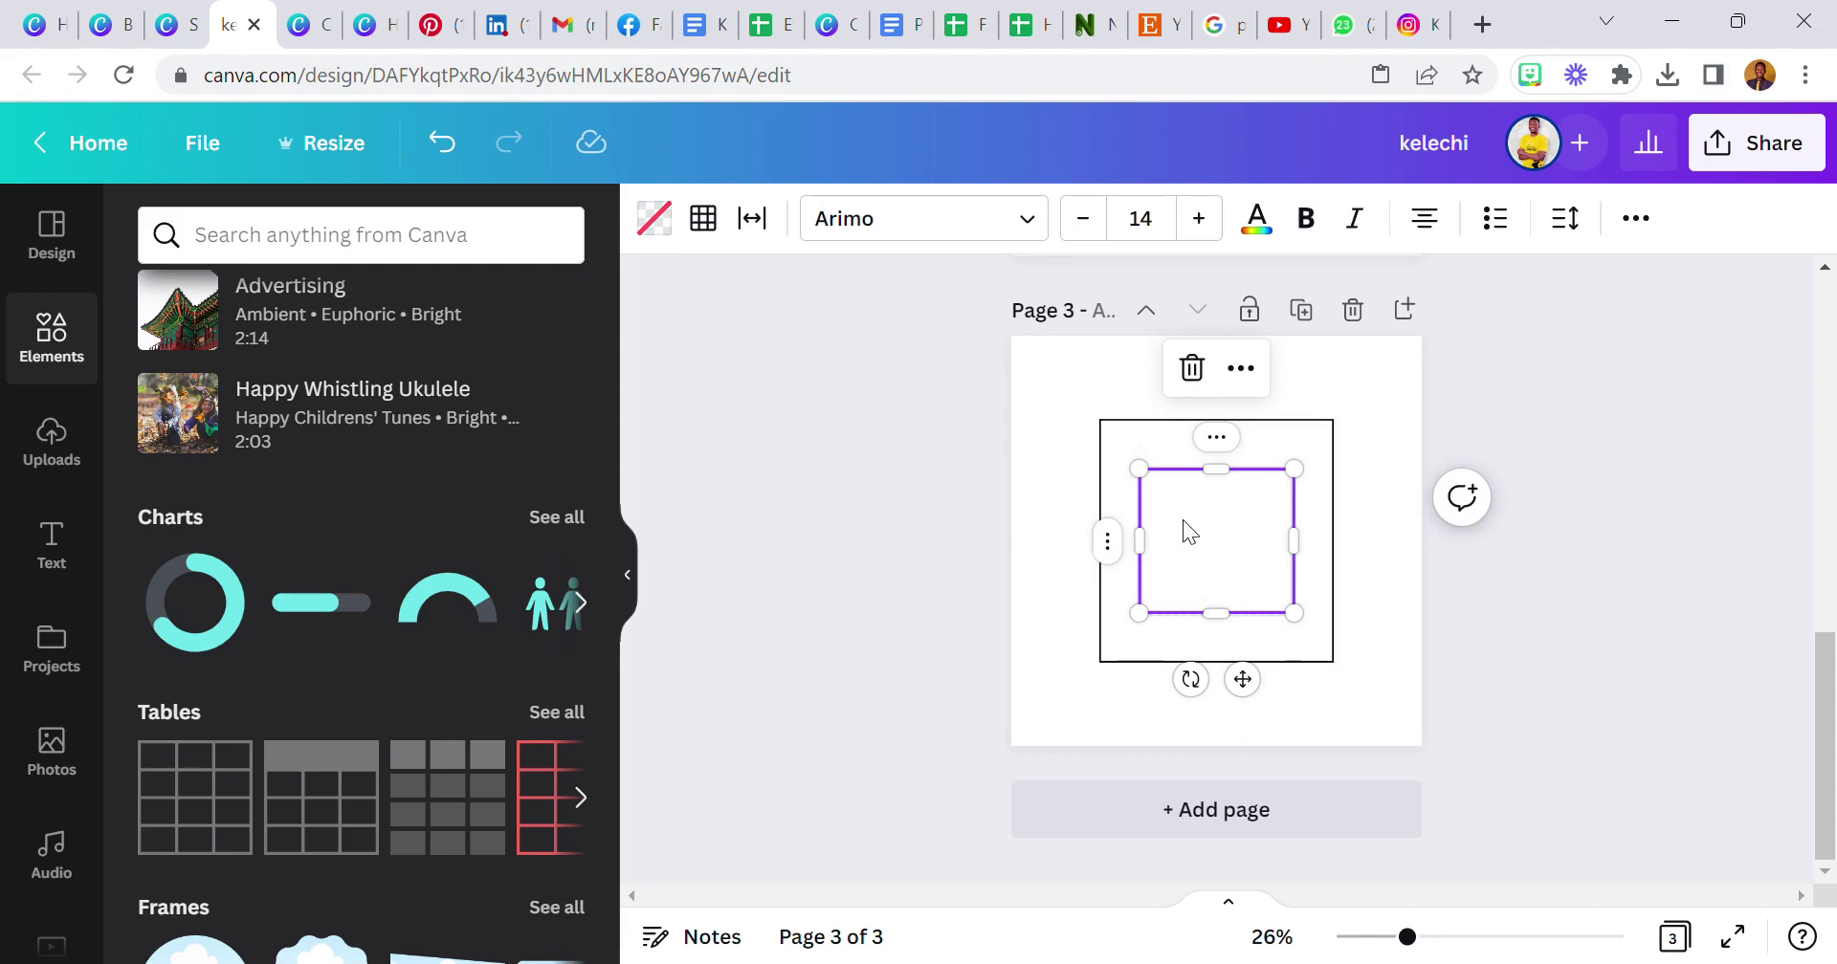
click(1052, 511)
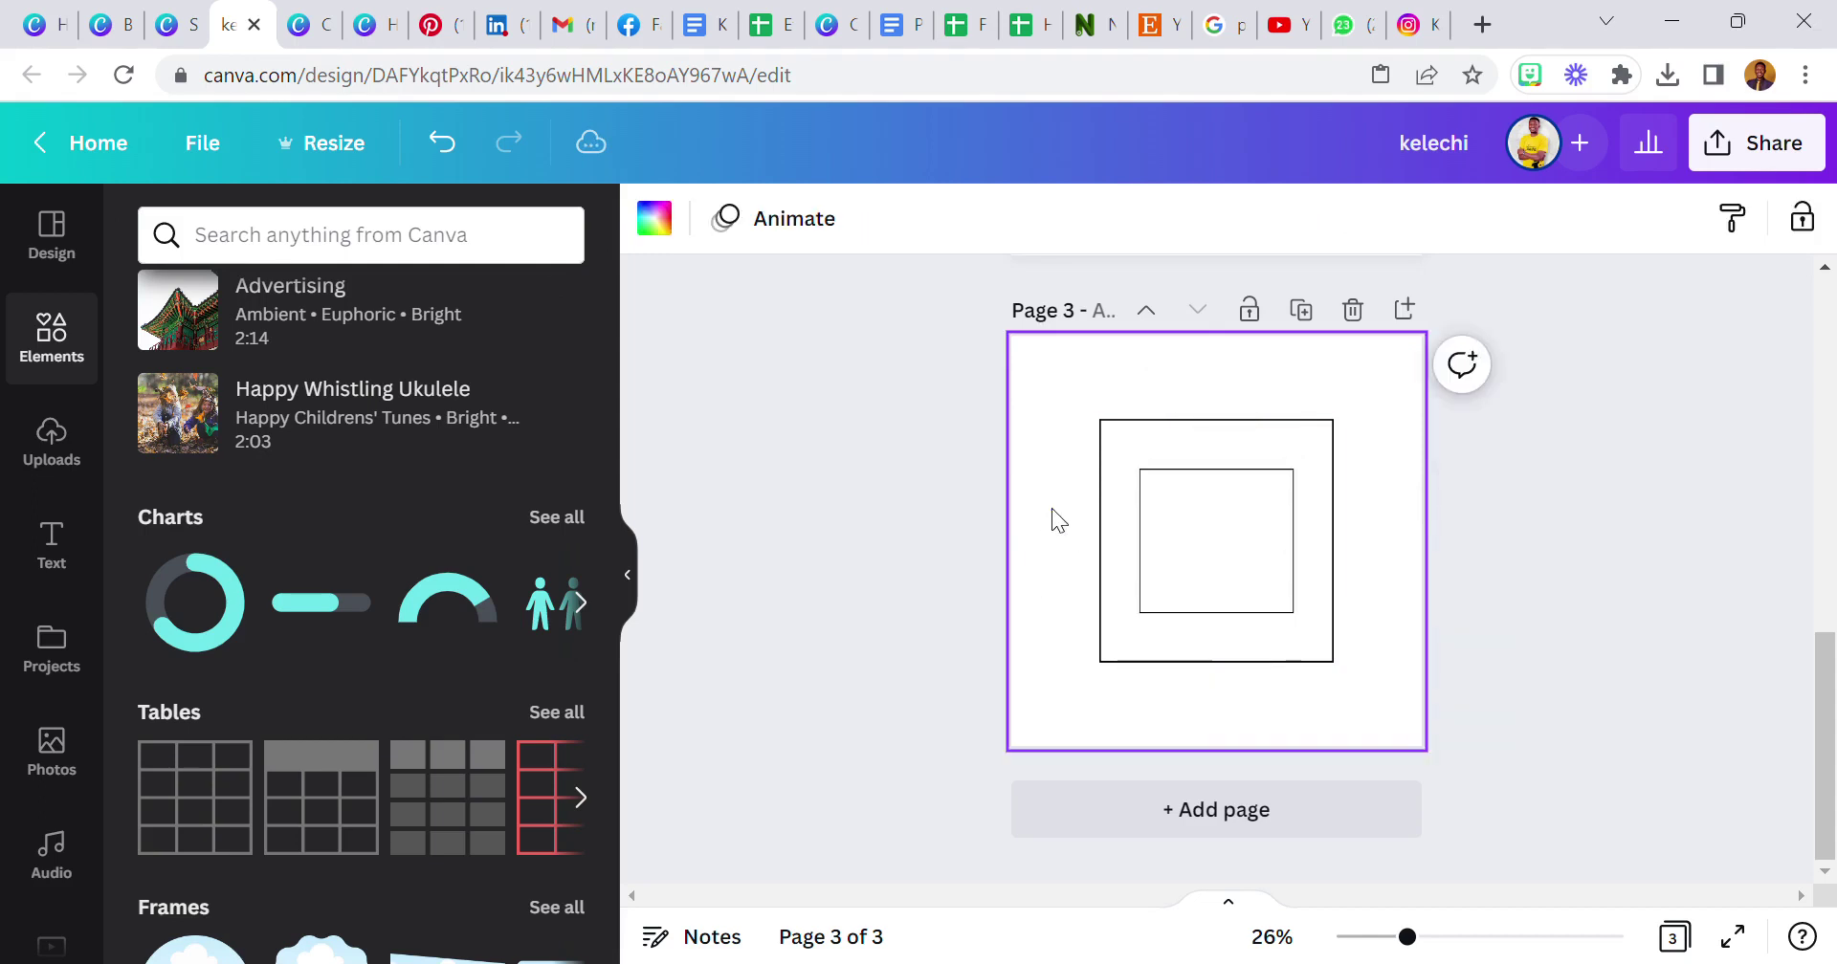
click(1105, 453)
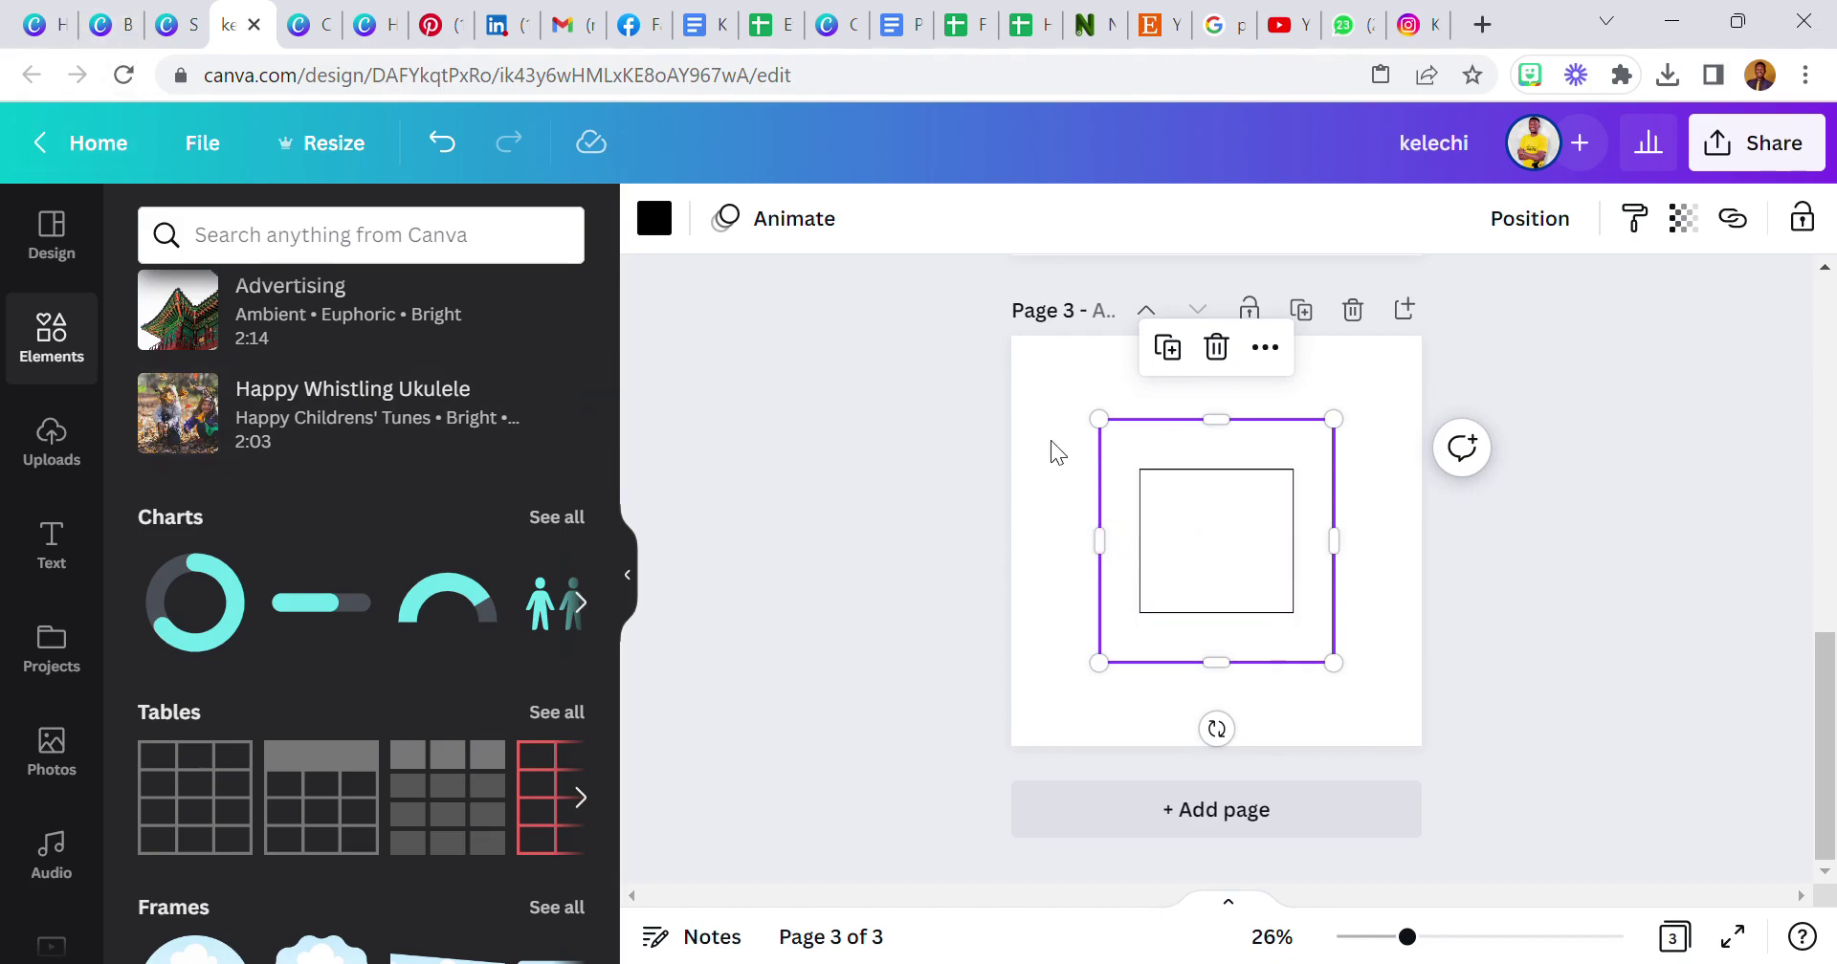
click(38, 24)
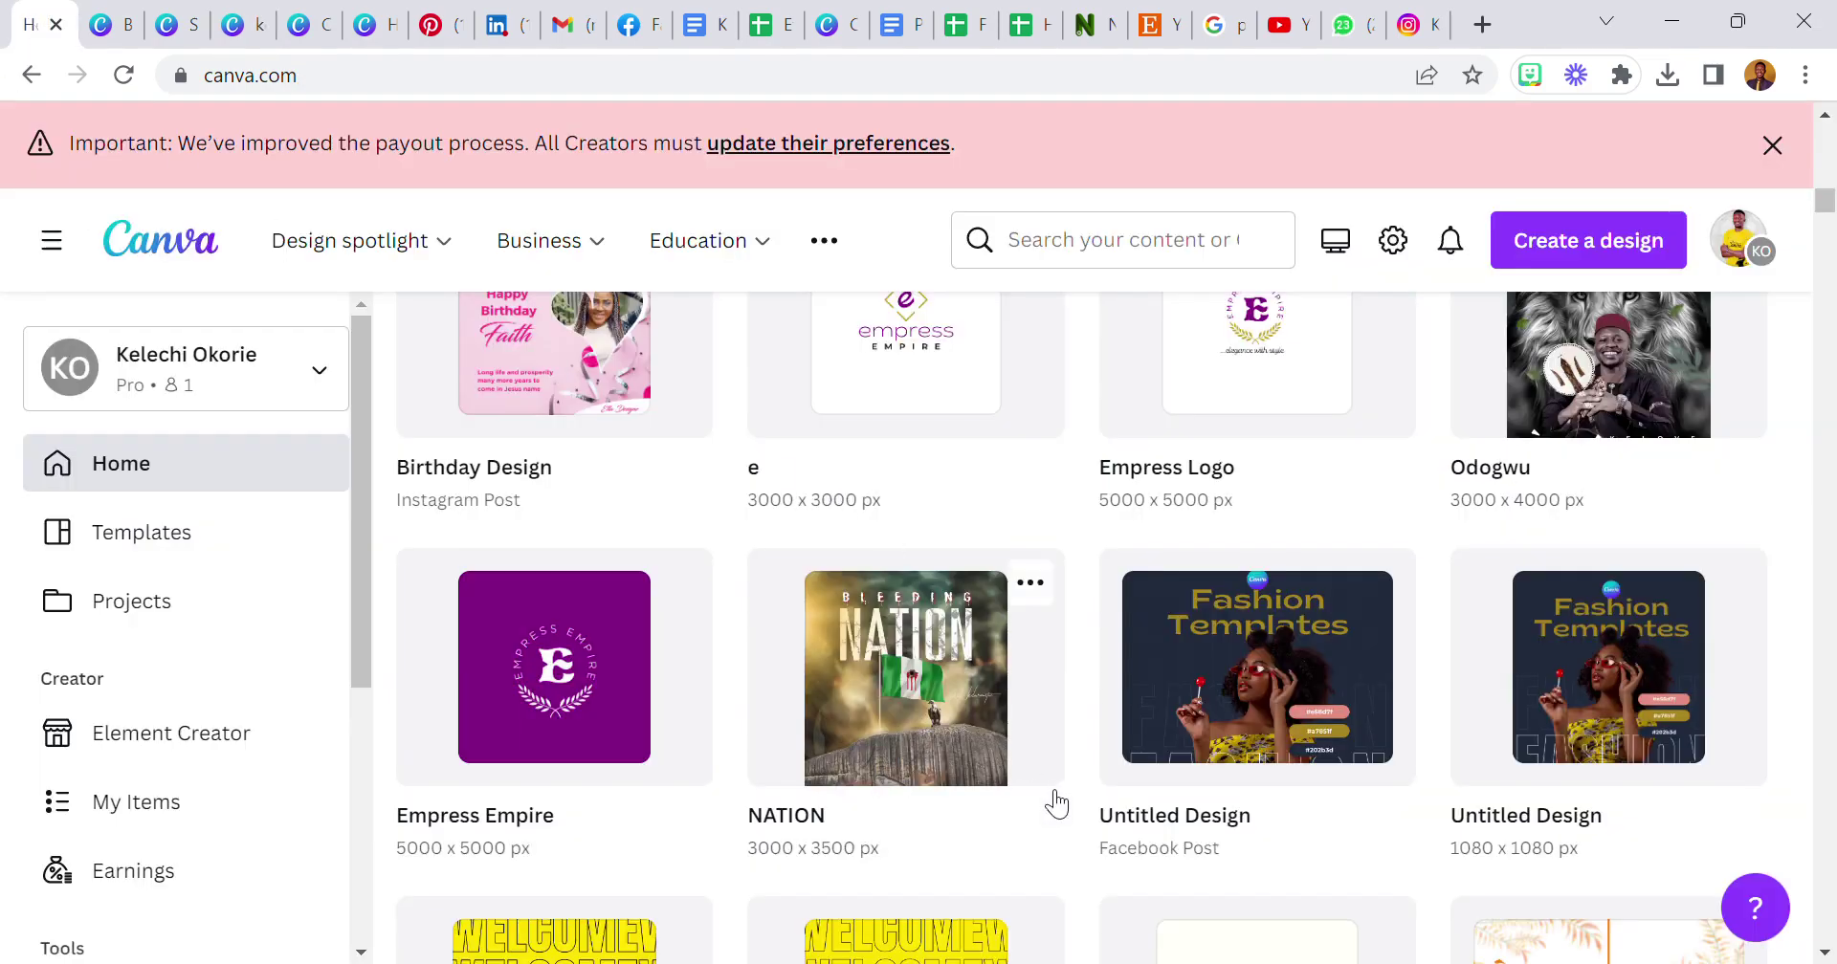
- Scroll the recent designs, then switch through the open tabs back to the Instagram post design
scroll(1056, 804, down, 15)
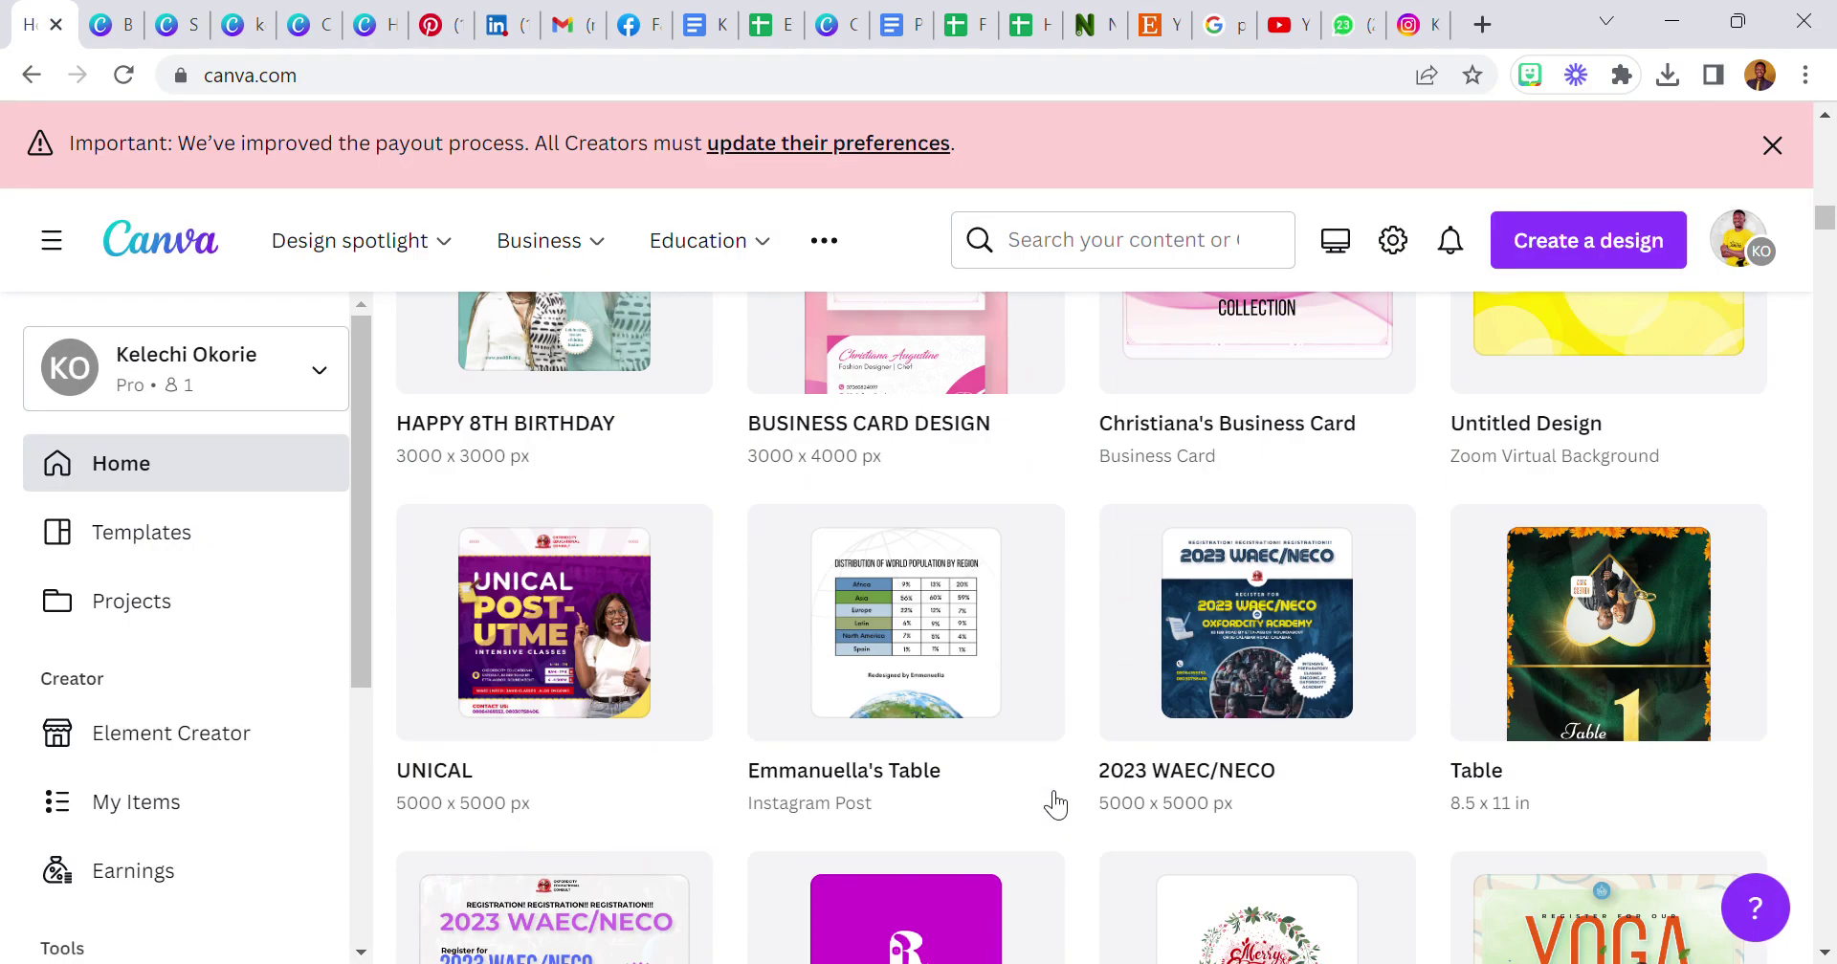
scroll(1056, 804, down, 5)
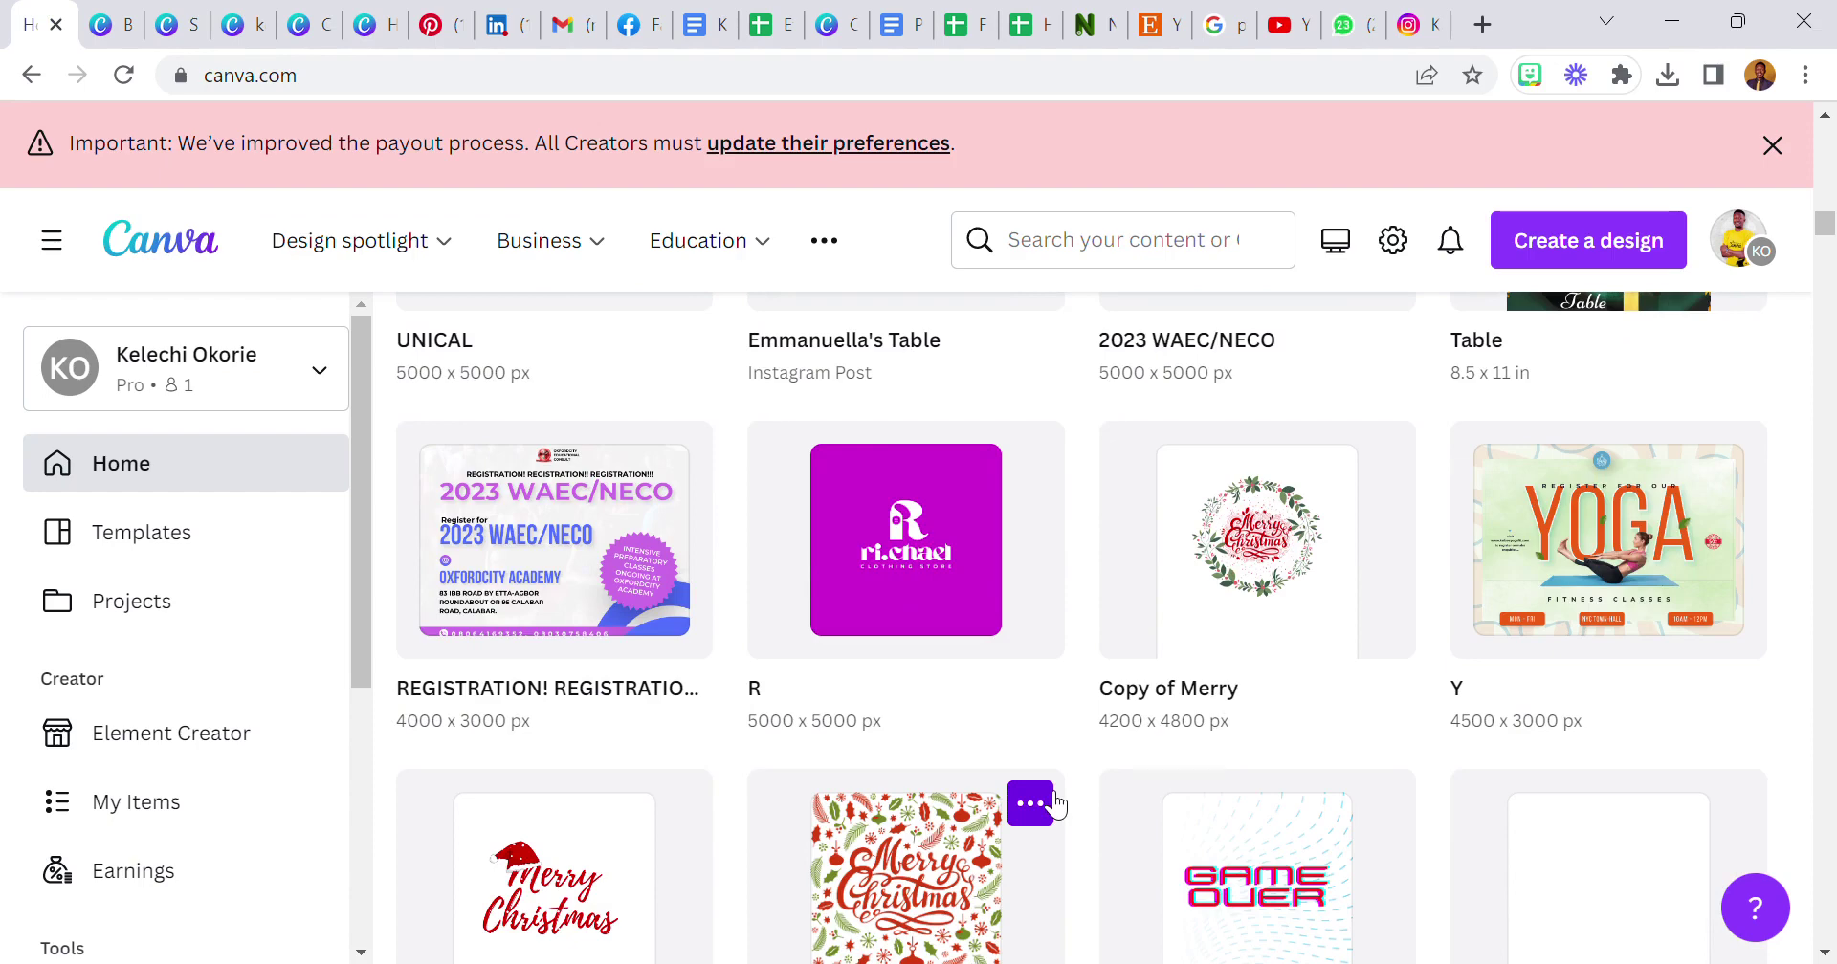
click(117, 29)
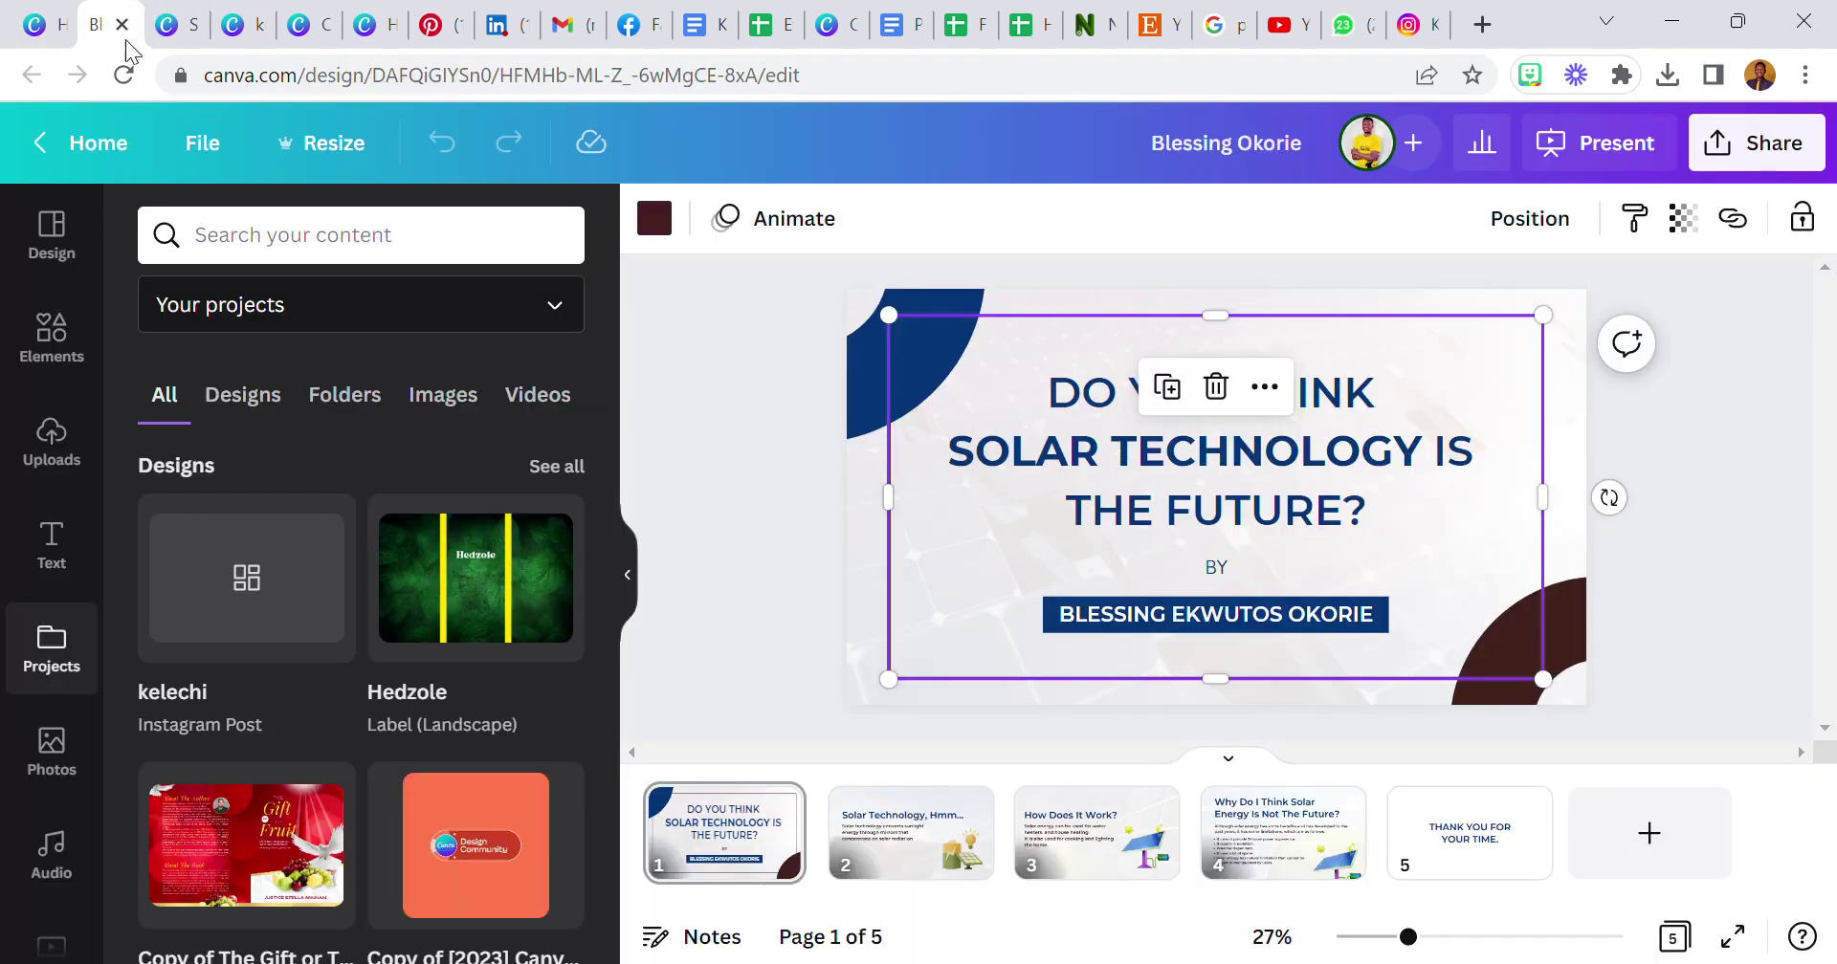
click(167, 29)
click(239, 25)
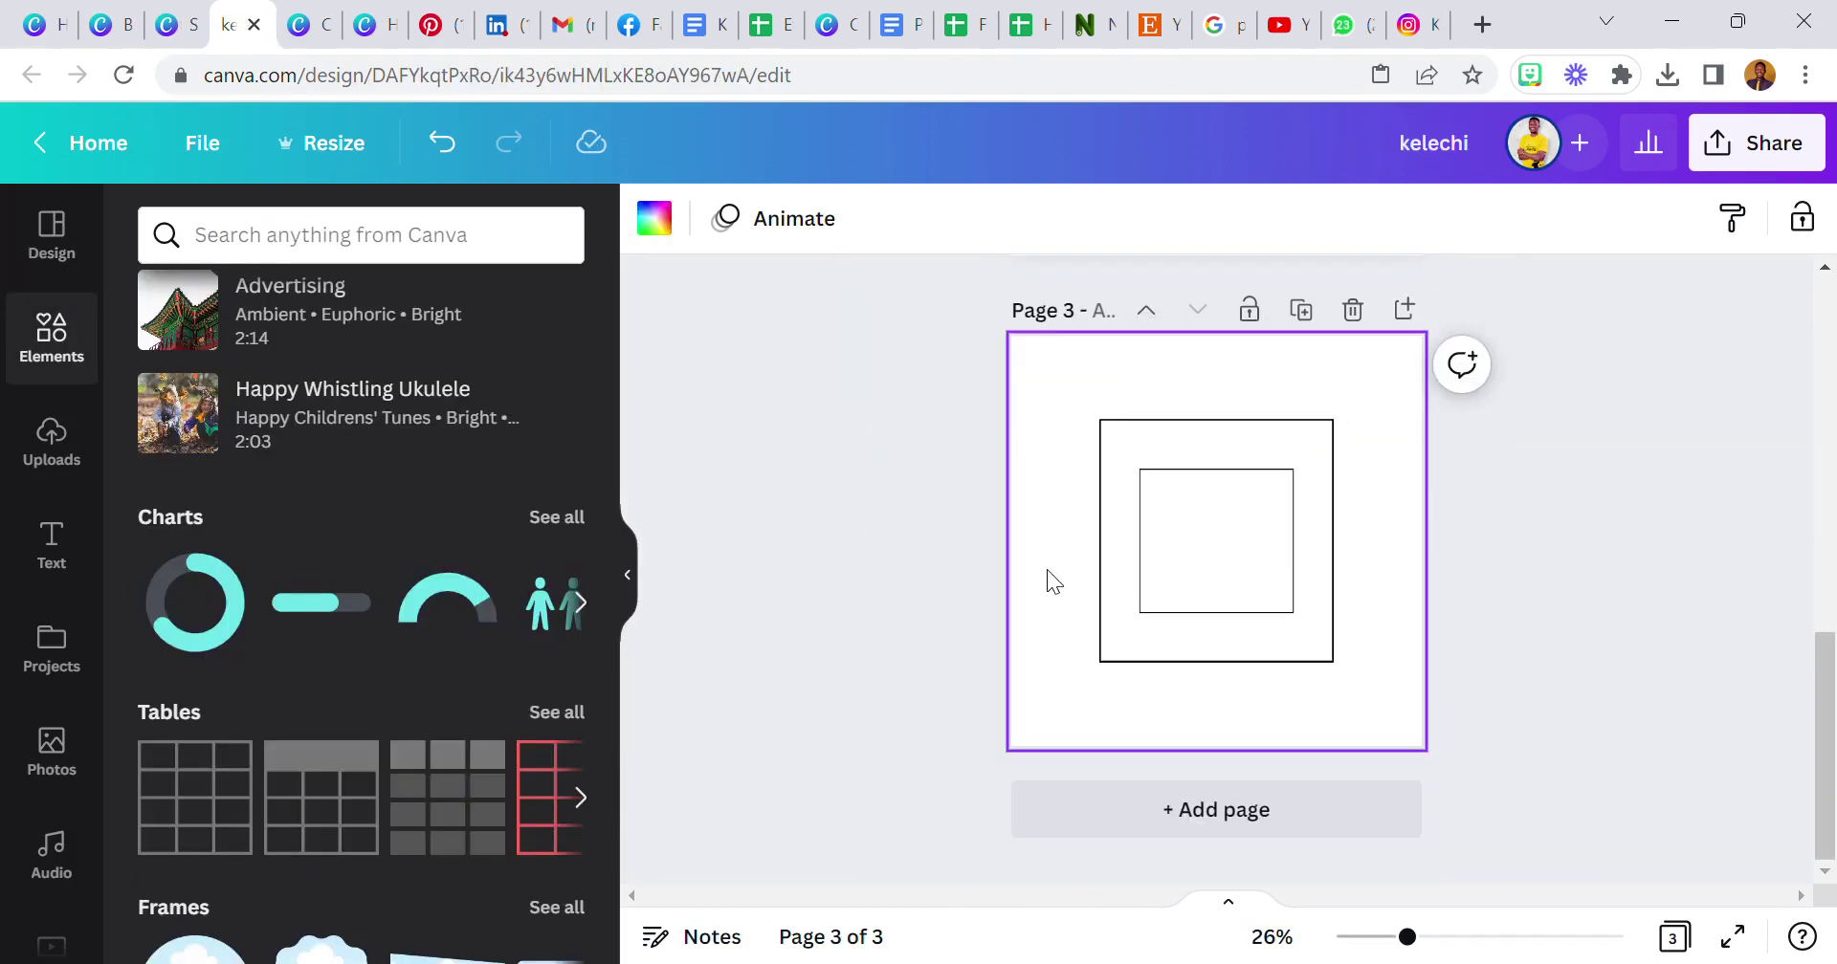
- Open and browse the full Lines & Shapes collection, briefly selecting the inner table square
scroll(392, 640, up, 10)
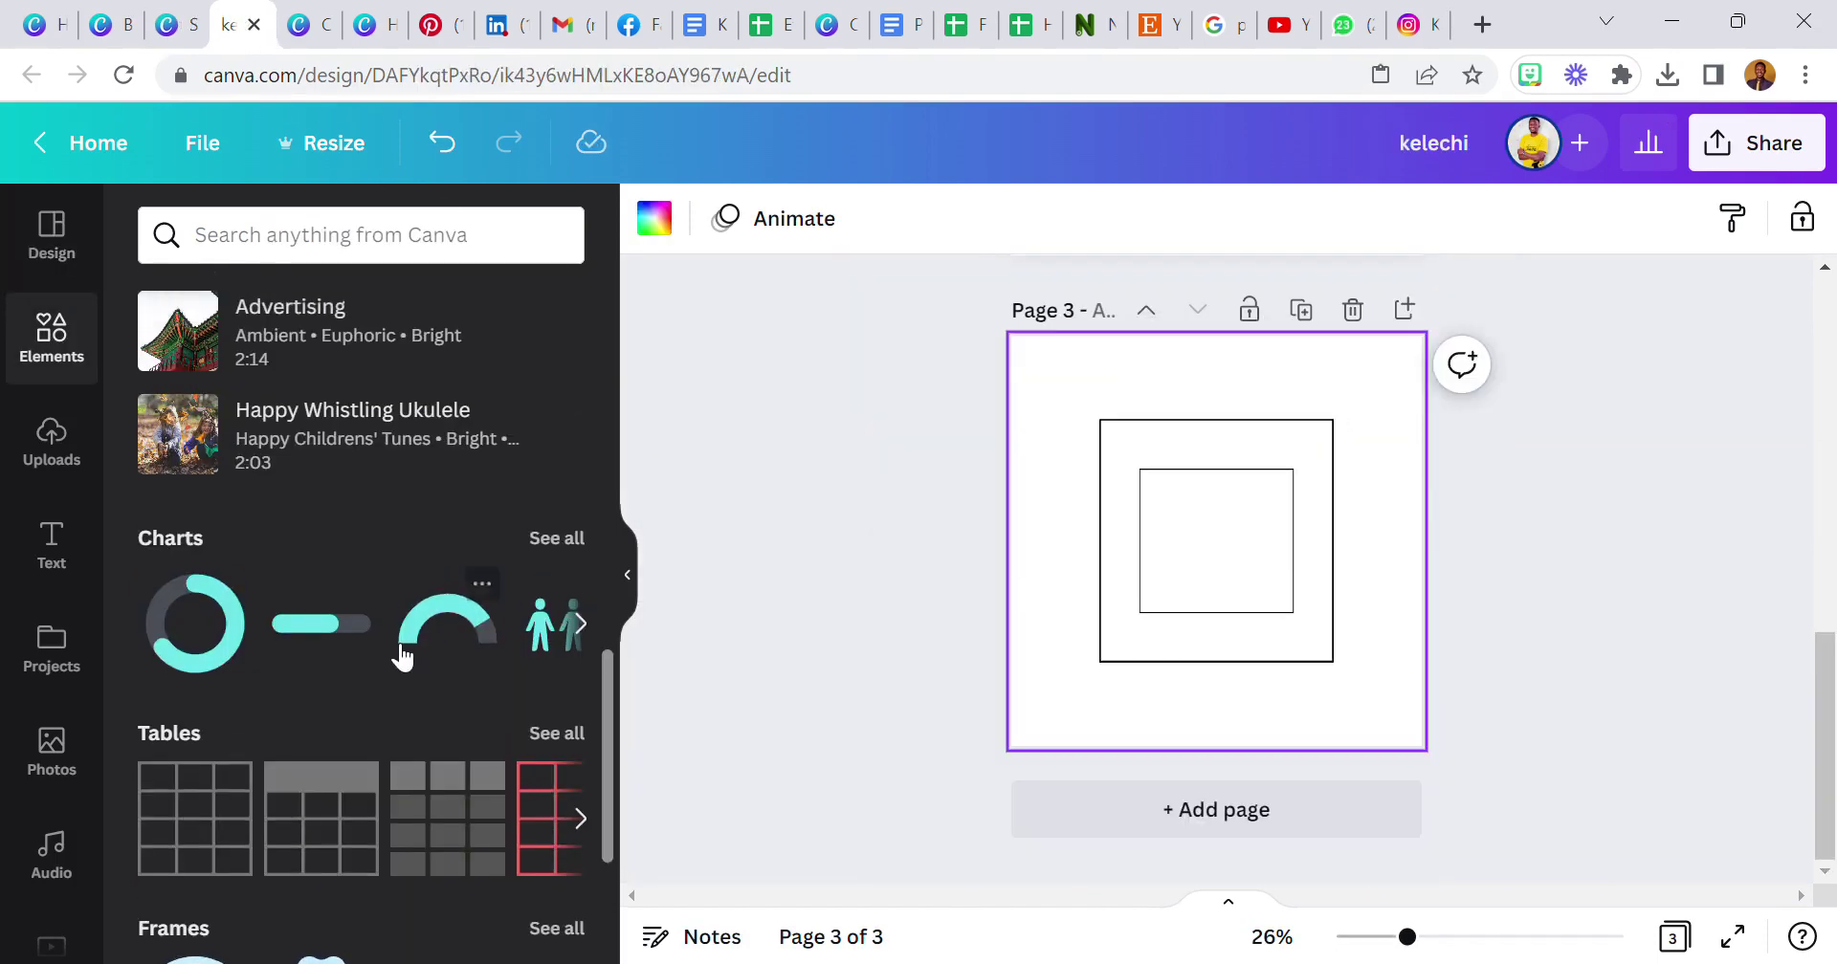
scroll(392, 640, up, 3)
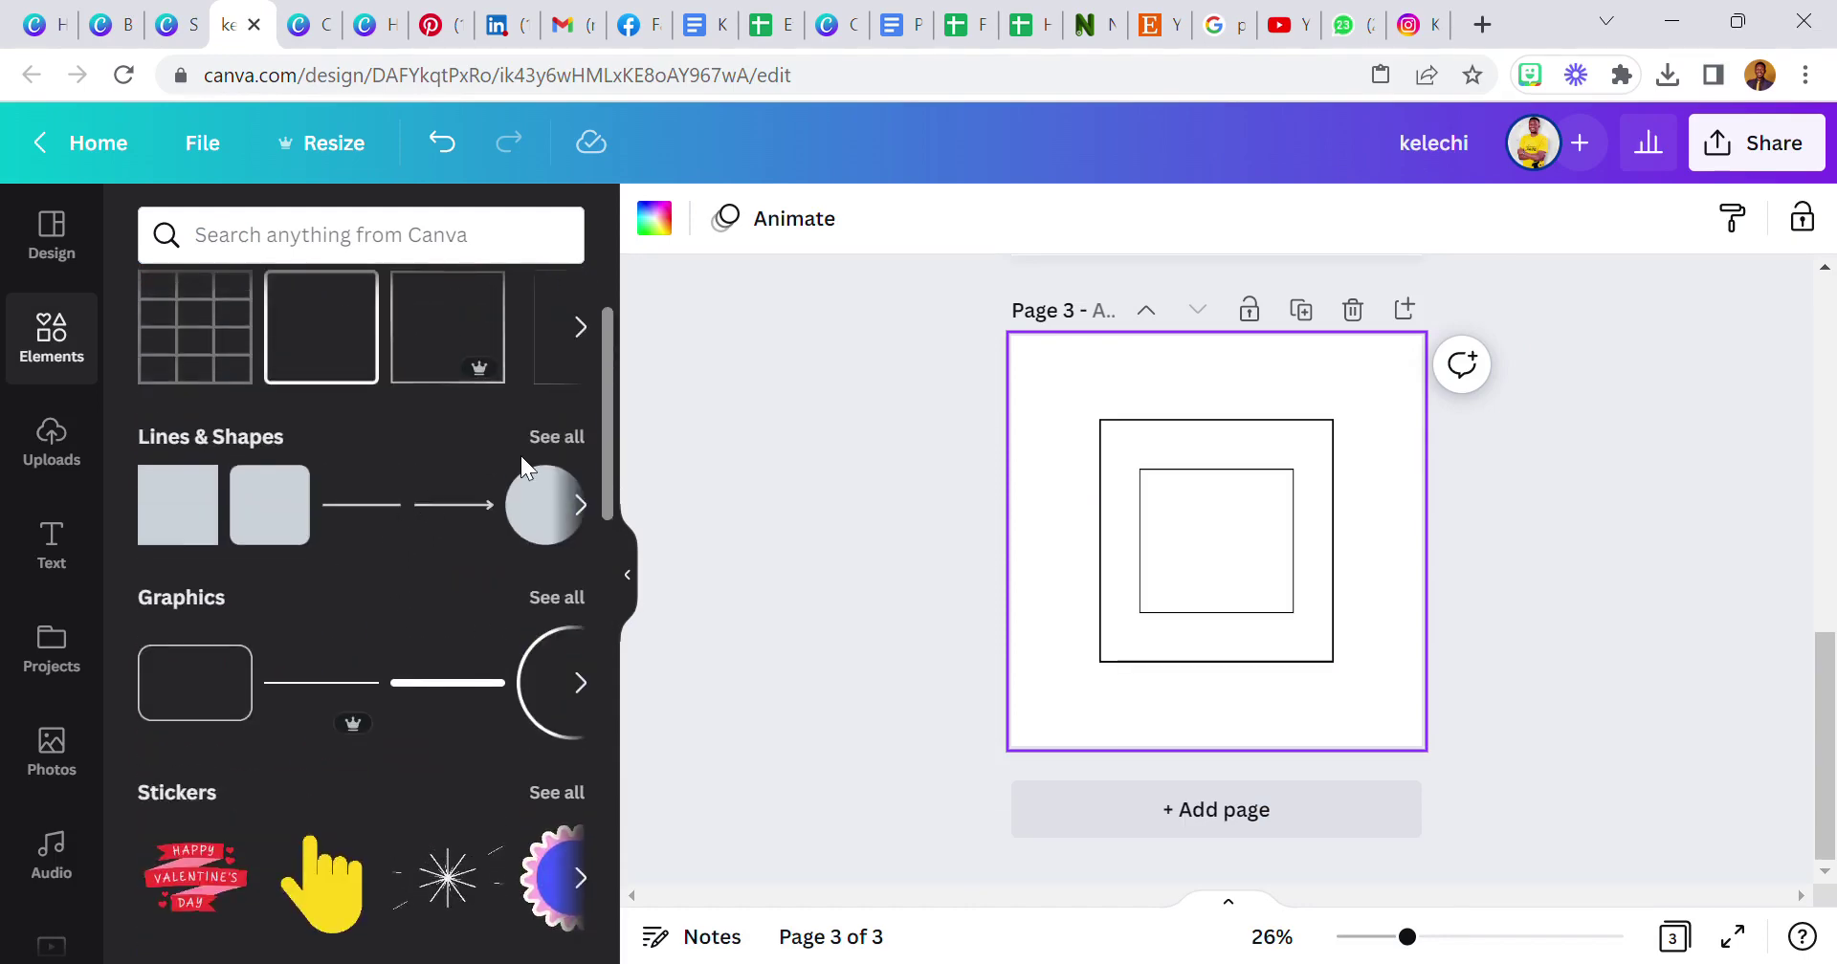
click(550, 438)
scroll(410, 570, down, 5)
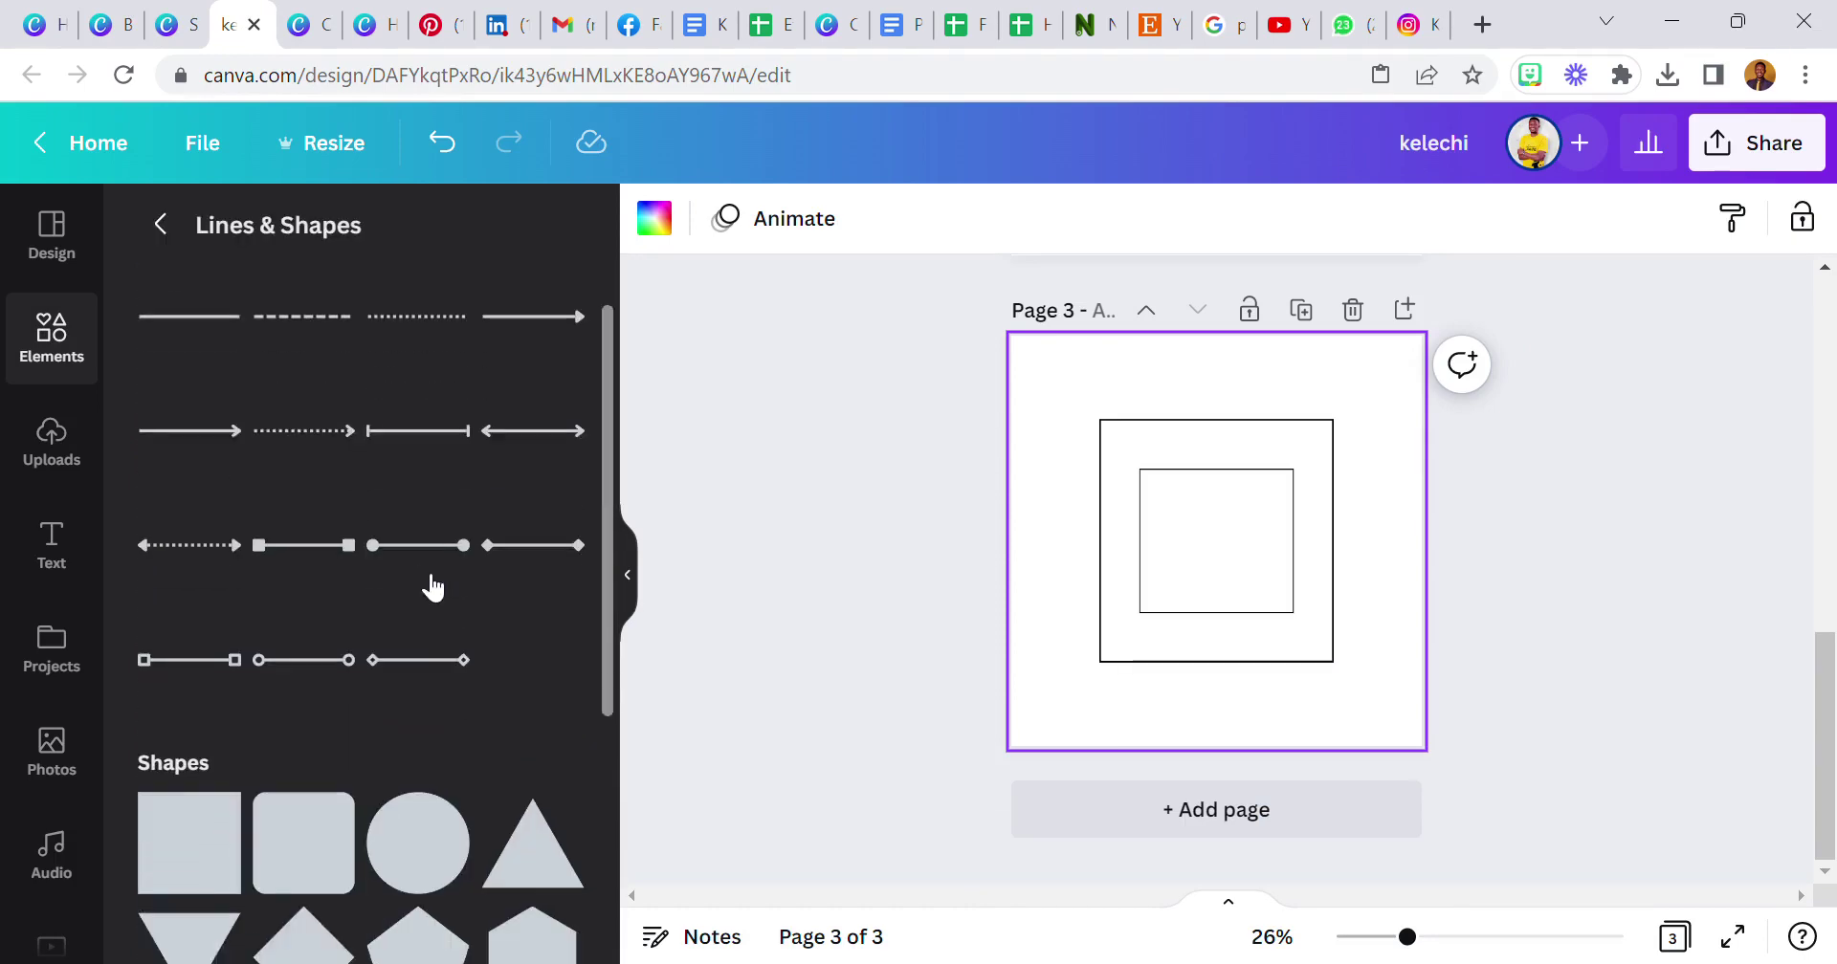
click(1257, 528)
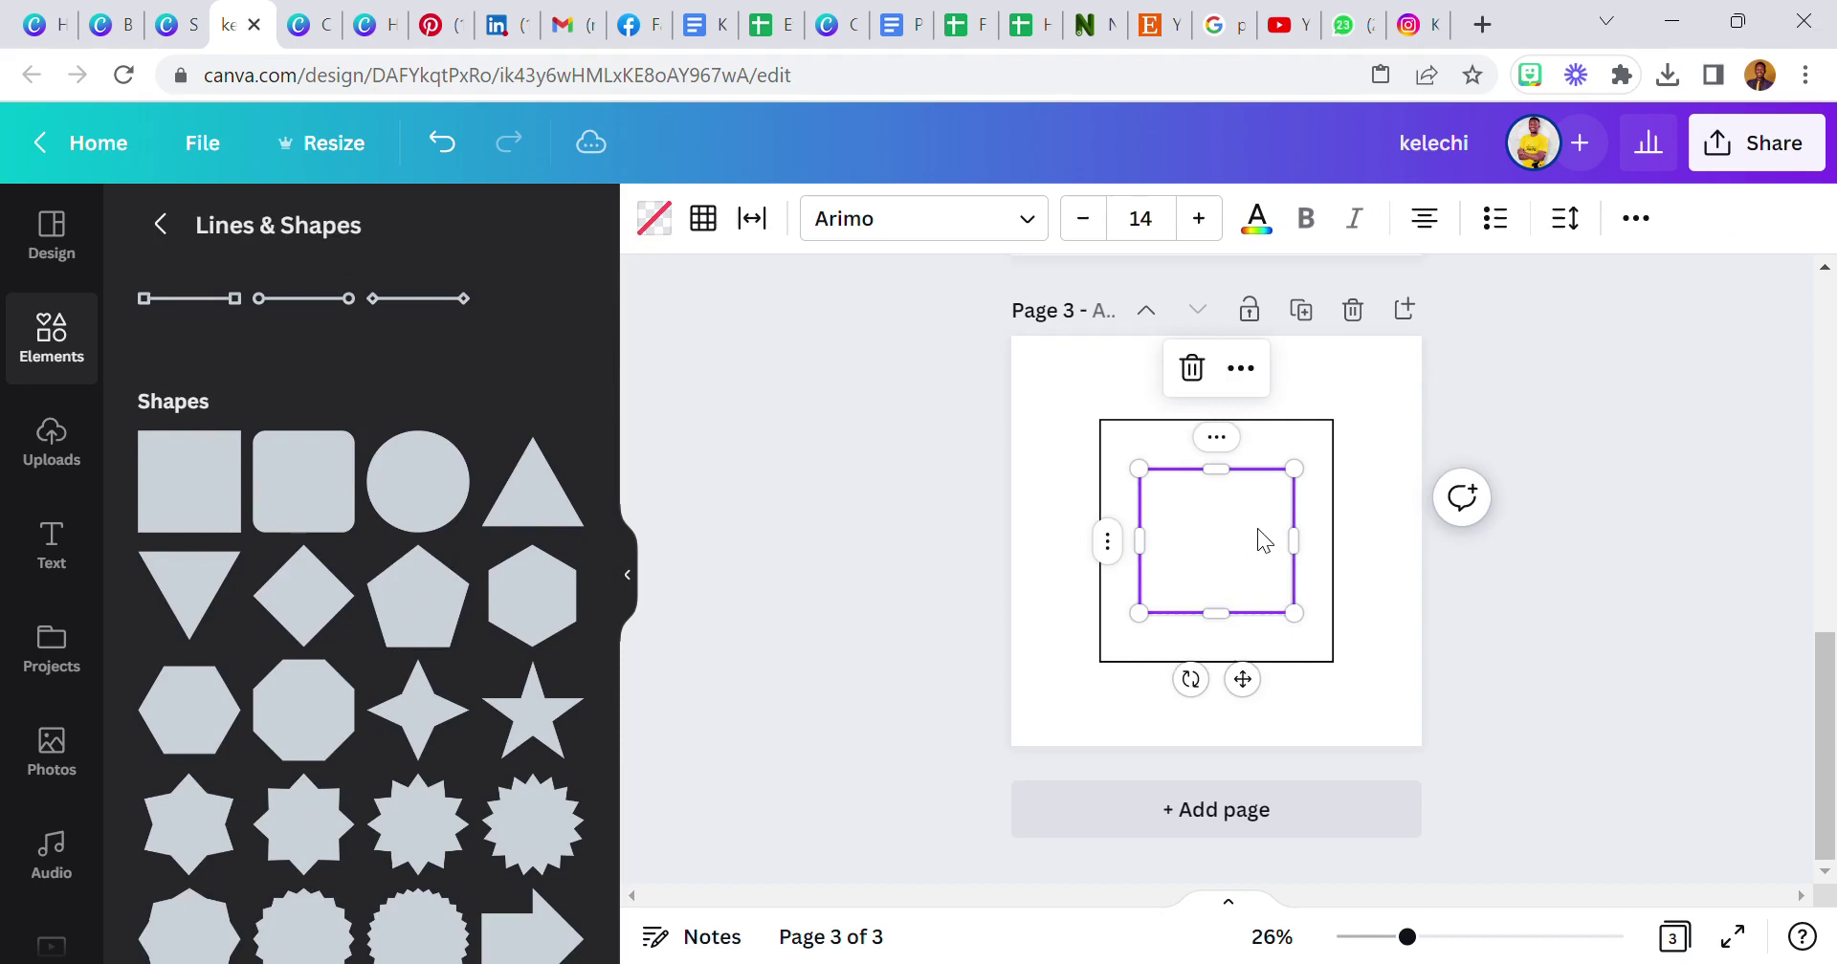
click(1053, 484)
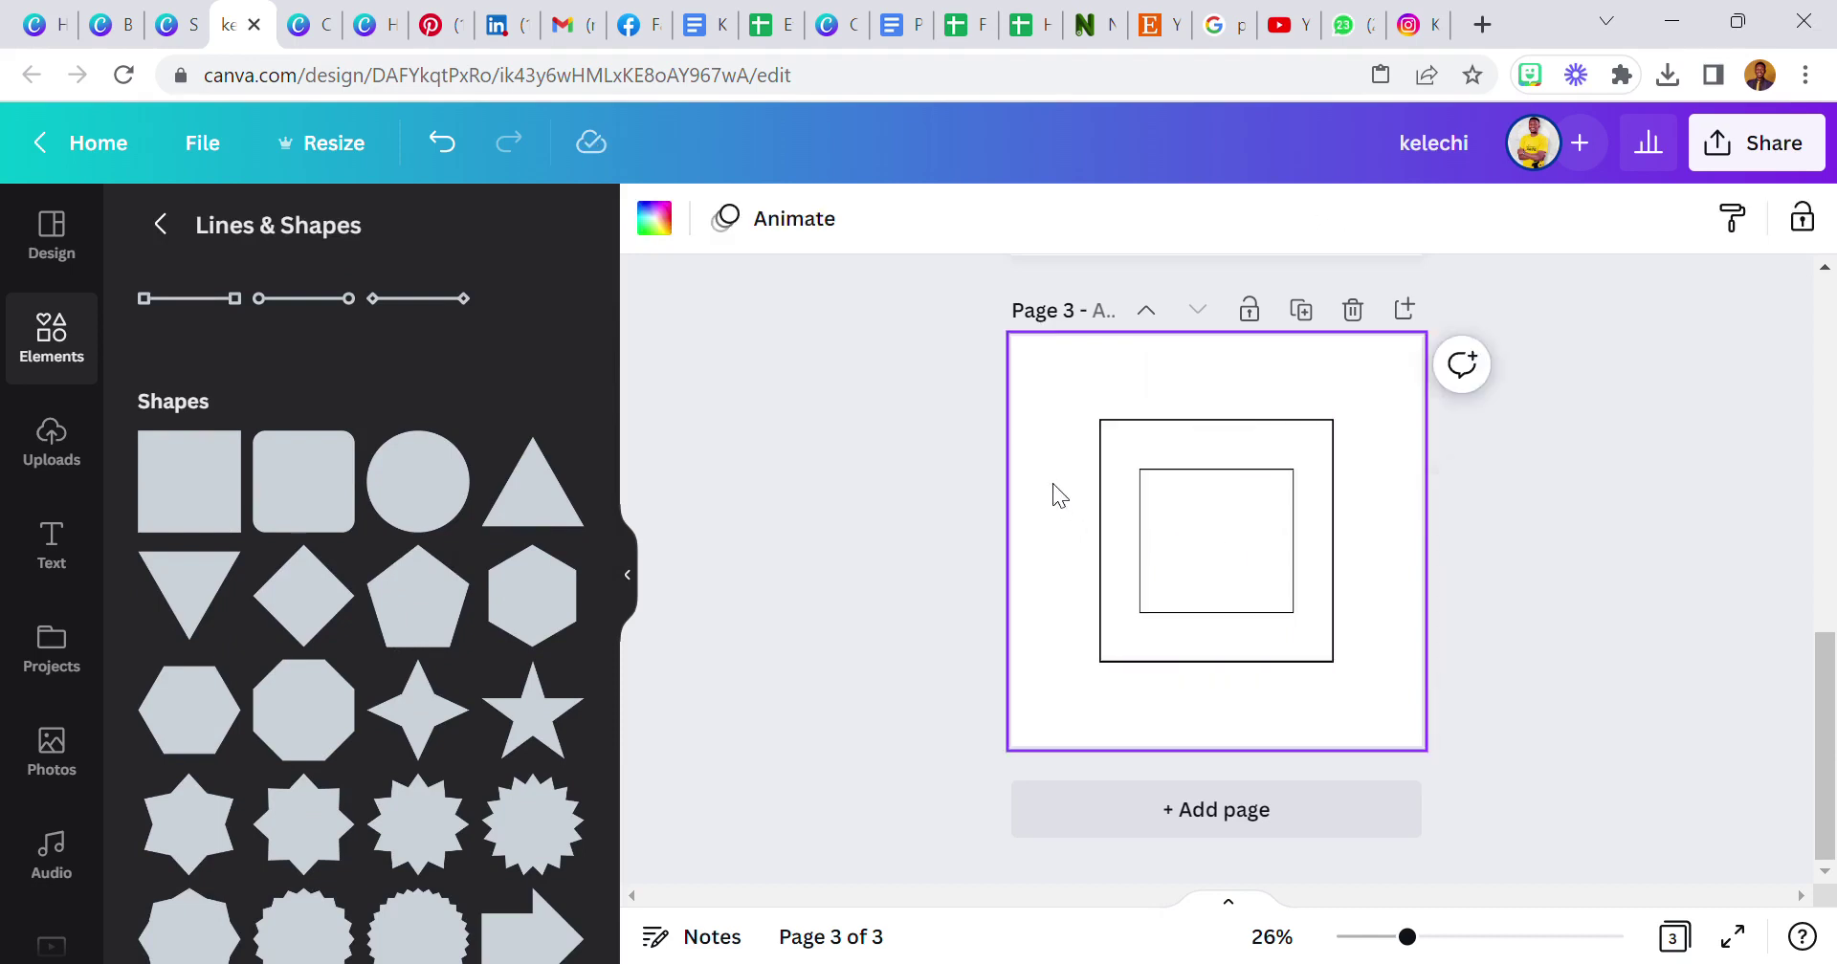
scroll(438, 730, down, 5)
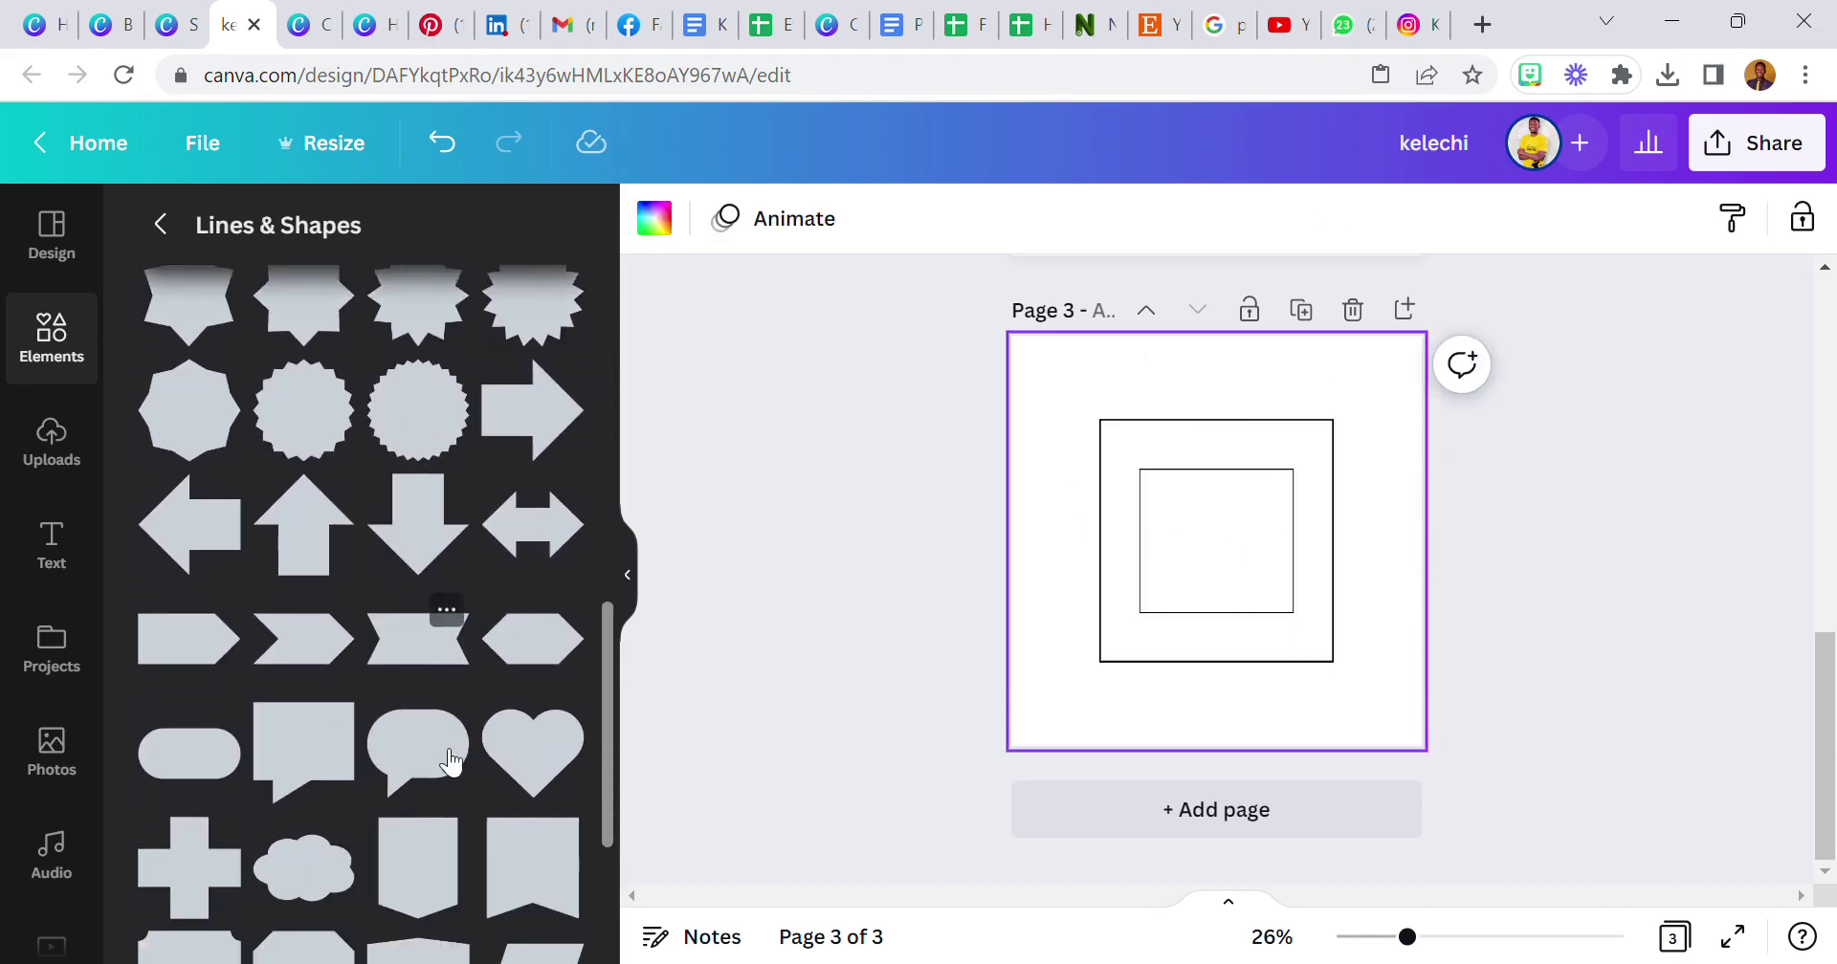
scroll(449, 763, up, 1)
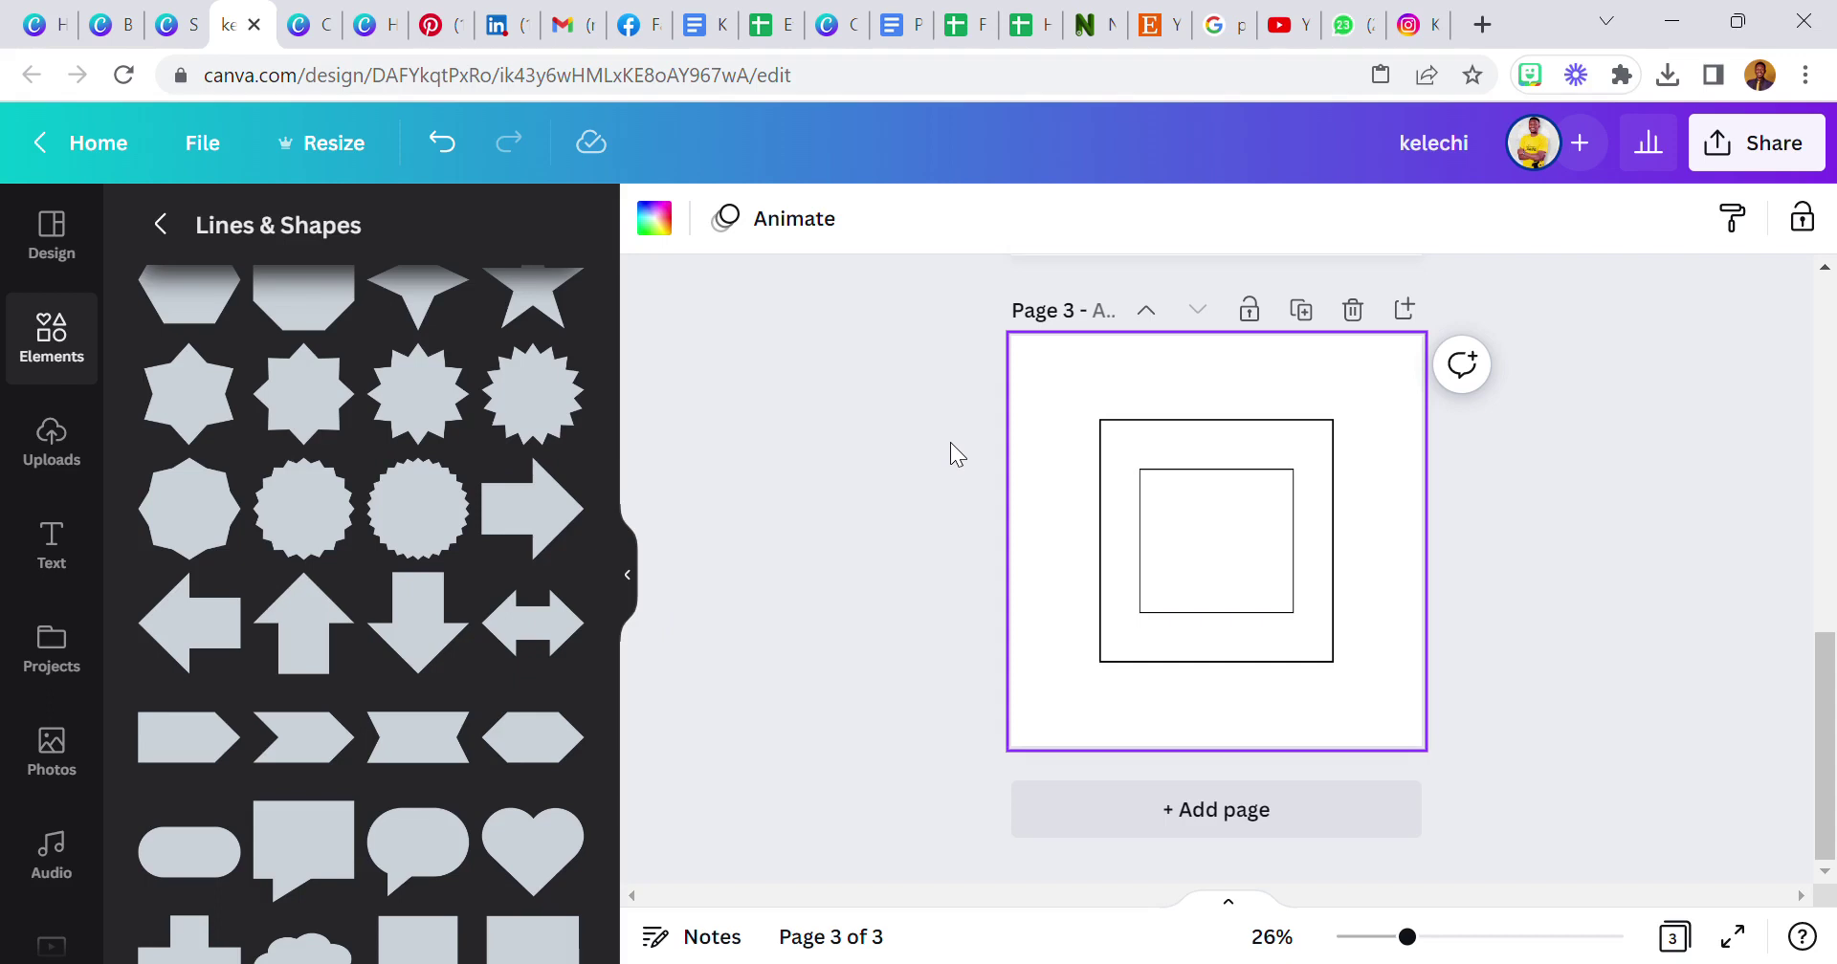
- Marquee-select both nested squares together, then deselect them
drag(1065, 414, 1282, 548)
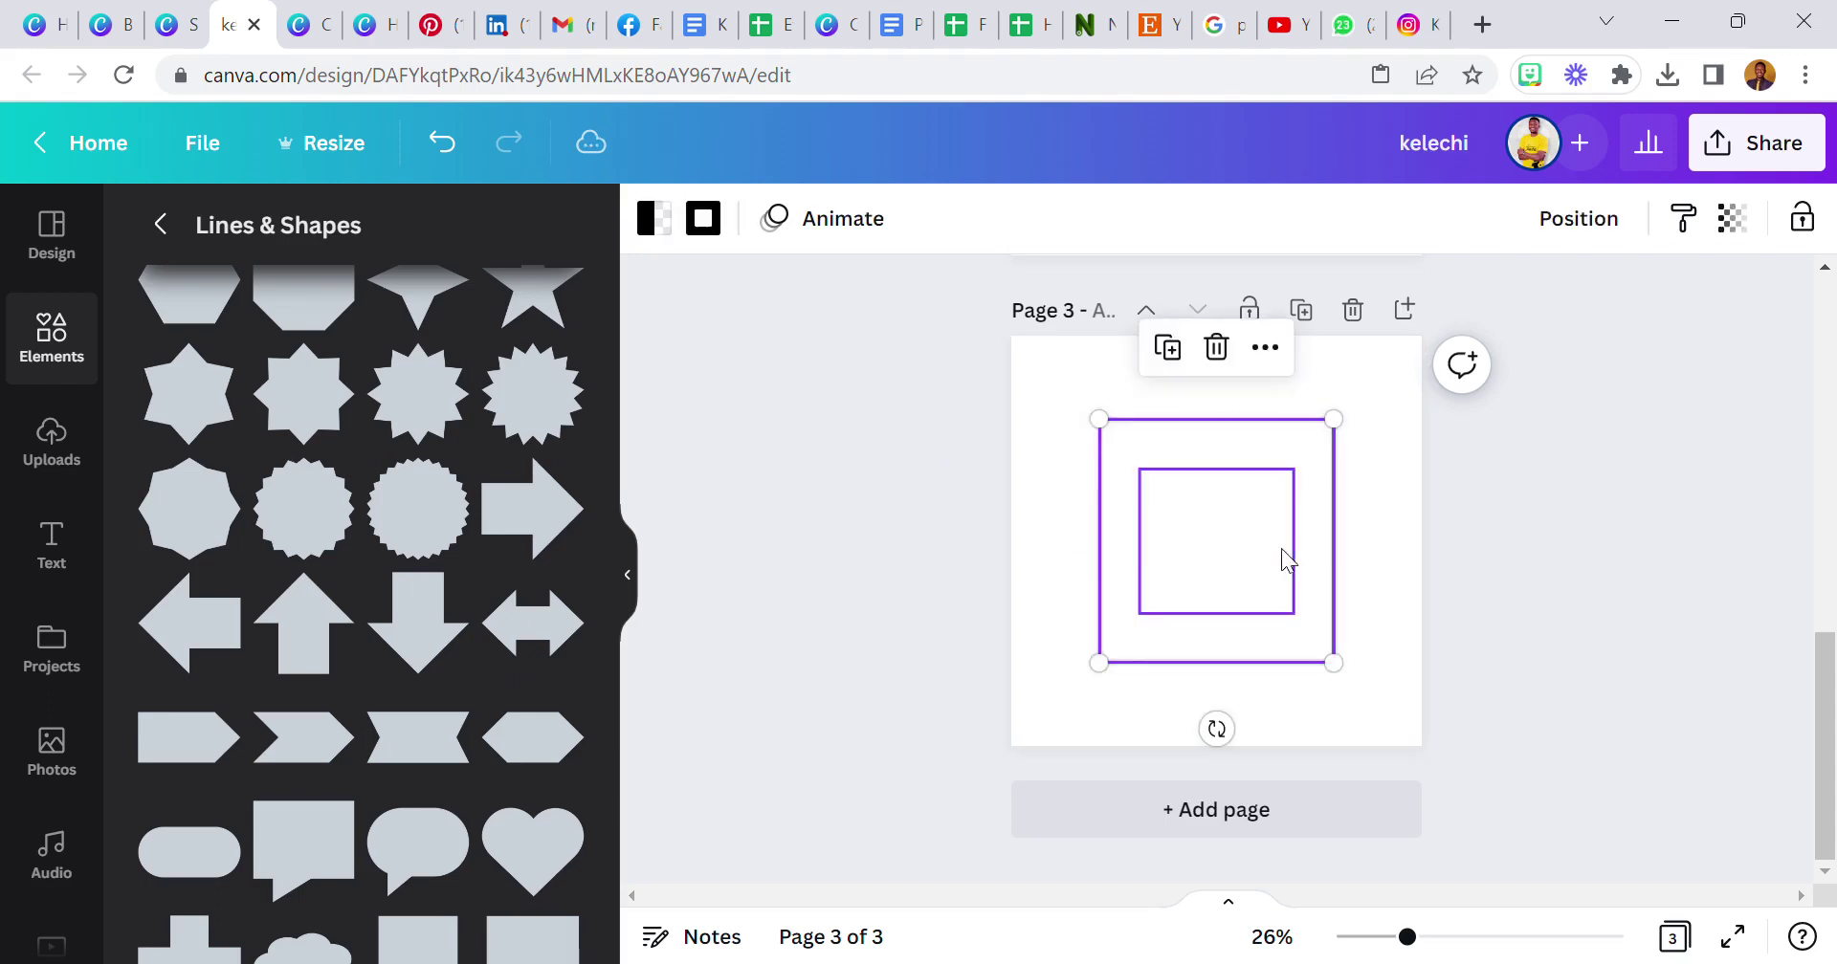
click(1066, 423)
drag(1052, 405, 1207, 509)
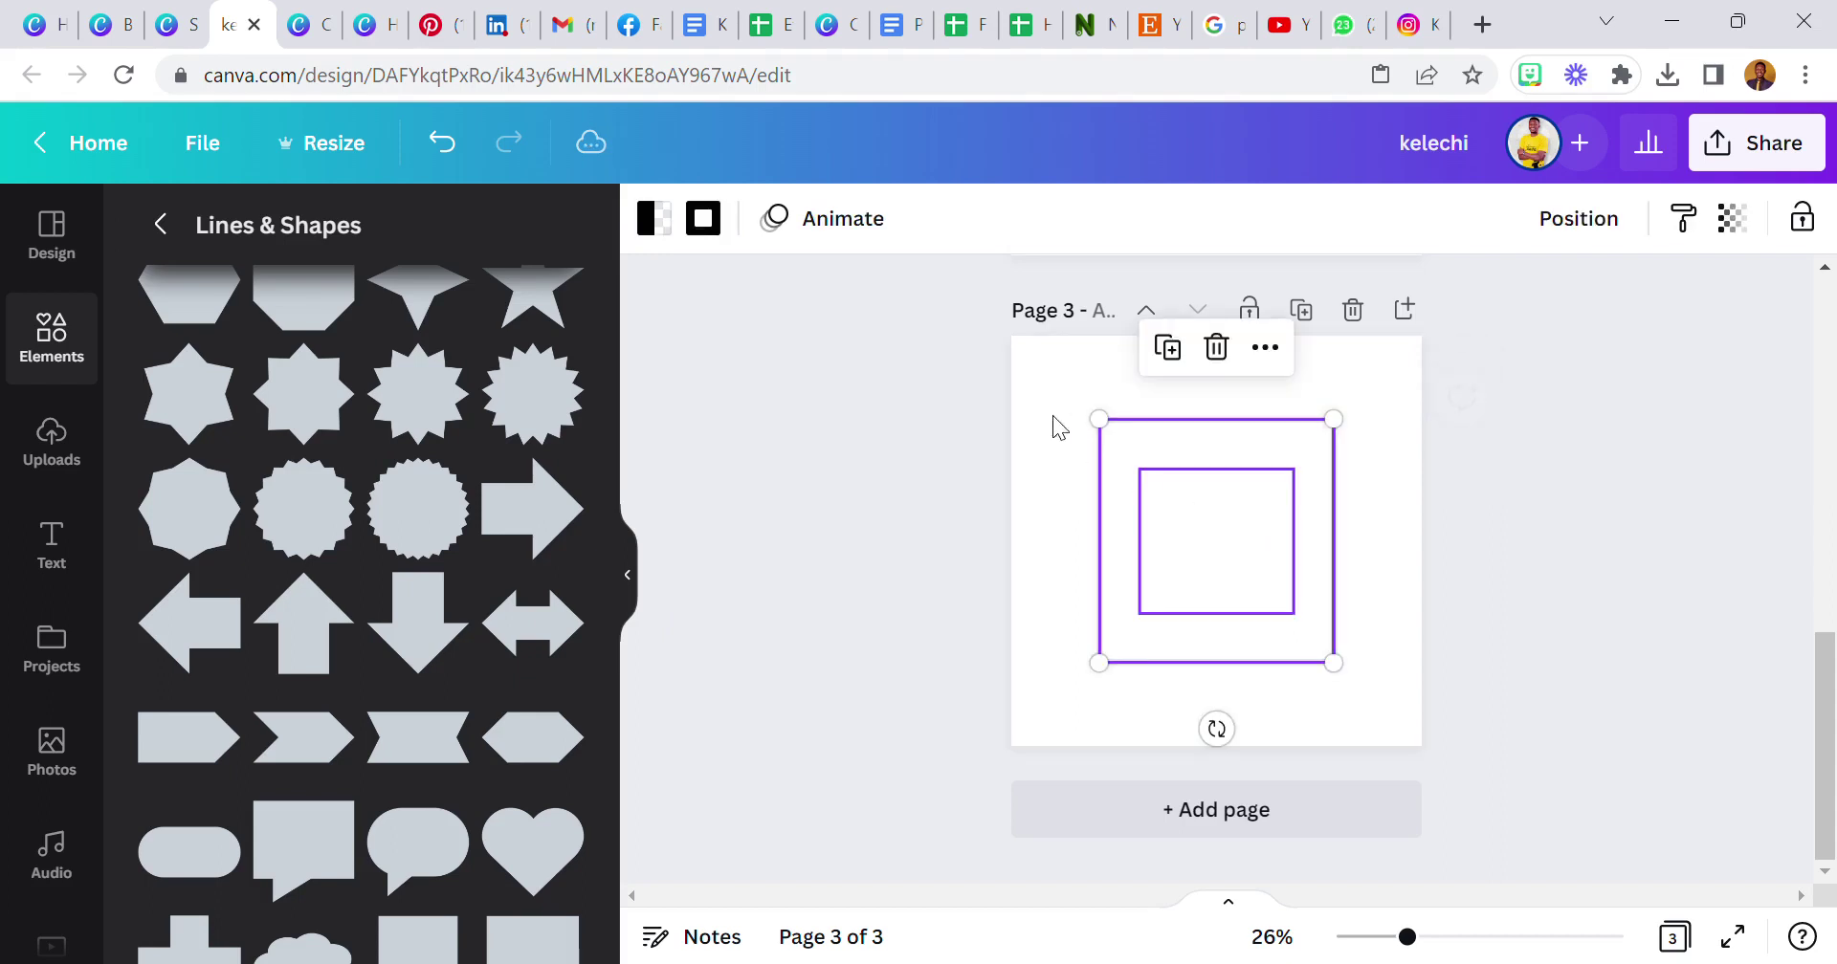
click(1045, 411)
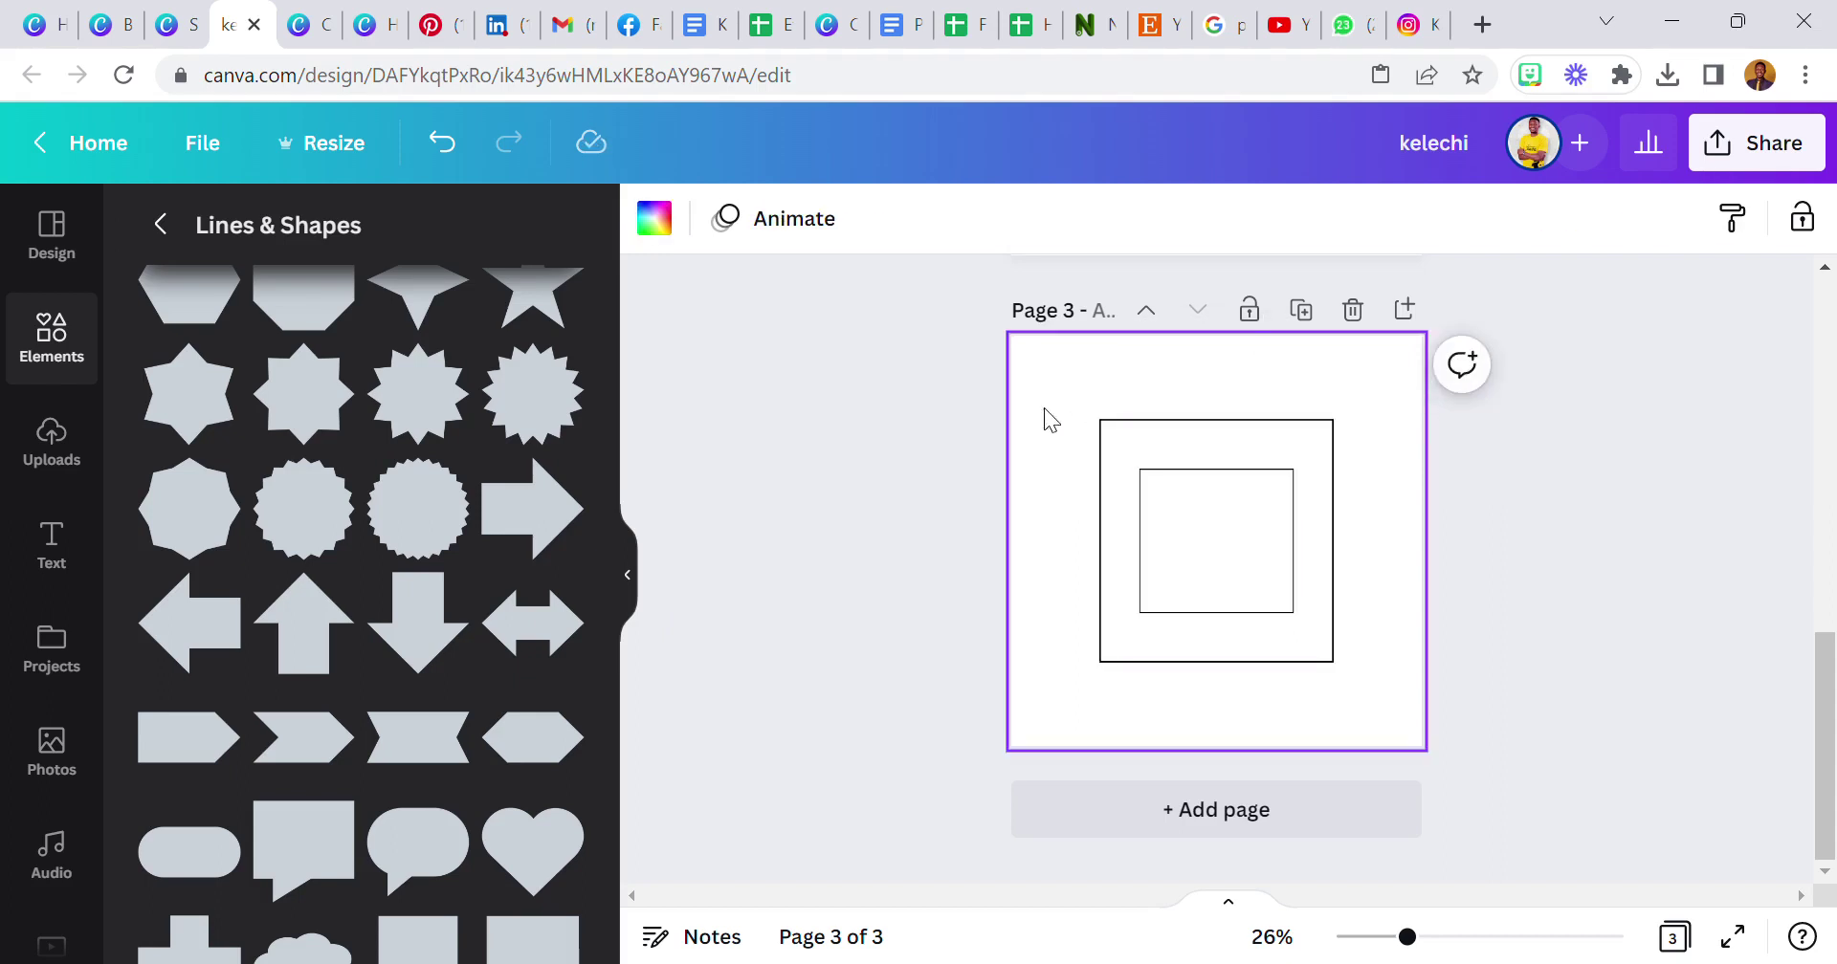